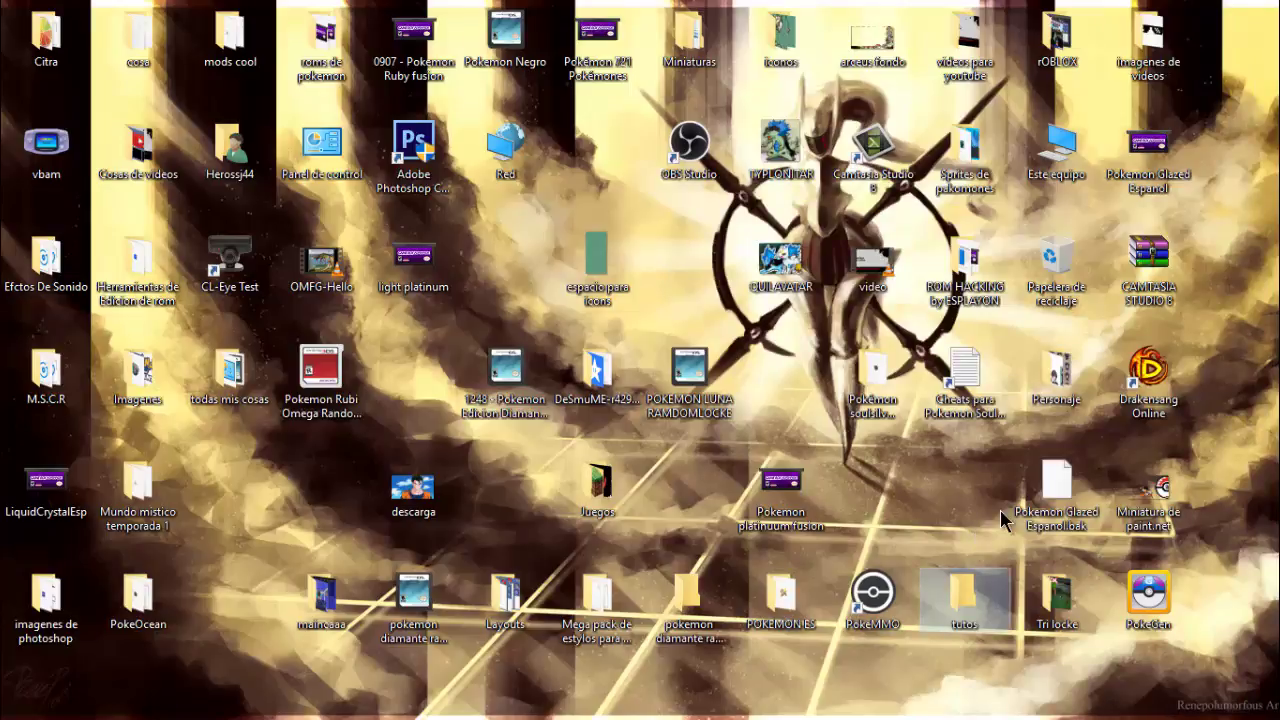
- Switch to OBS and open the recording settings of the advanced output configuration
{"action": "mouse_move", "coordinate": [1278, 230]}
{"action": "left_click", "coordinate": [1262, 197]}
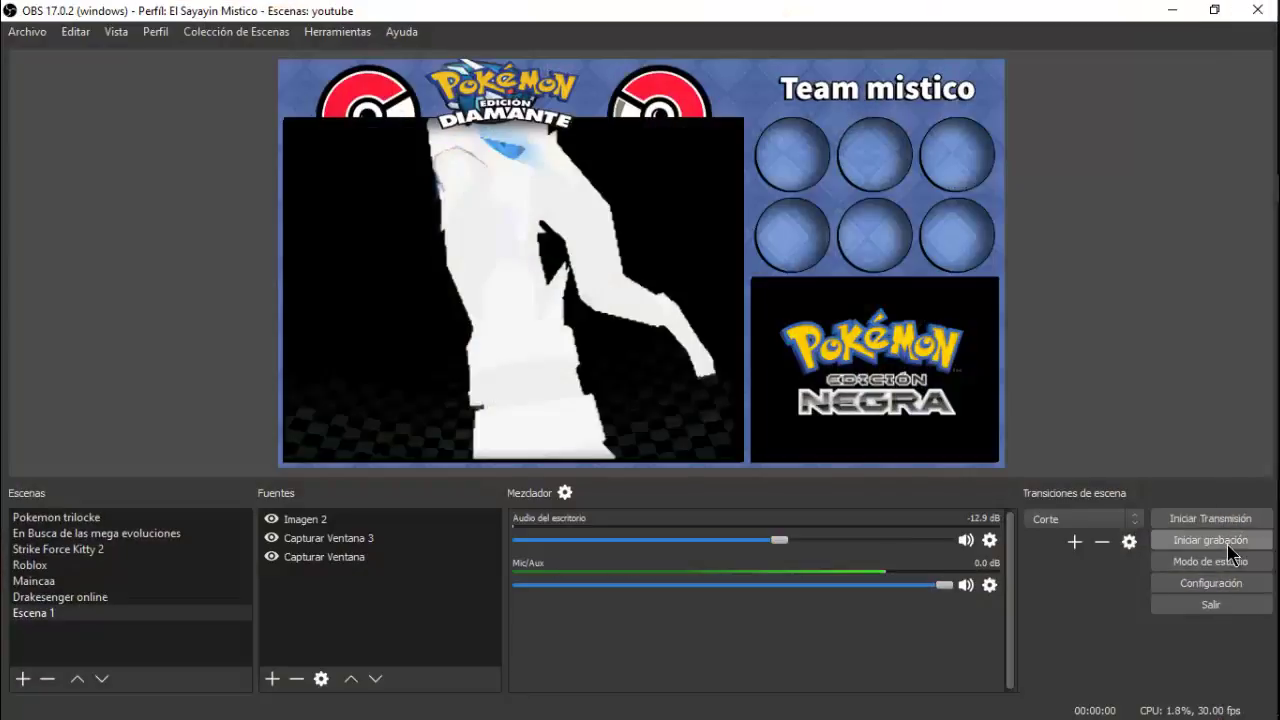
{"action": "left_click", "coordinate": [1210, 583]}
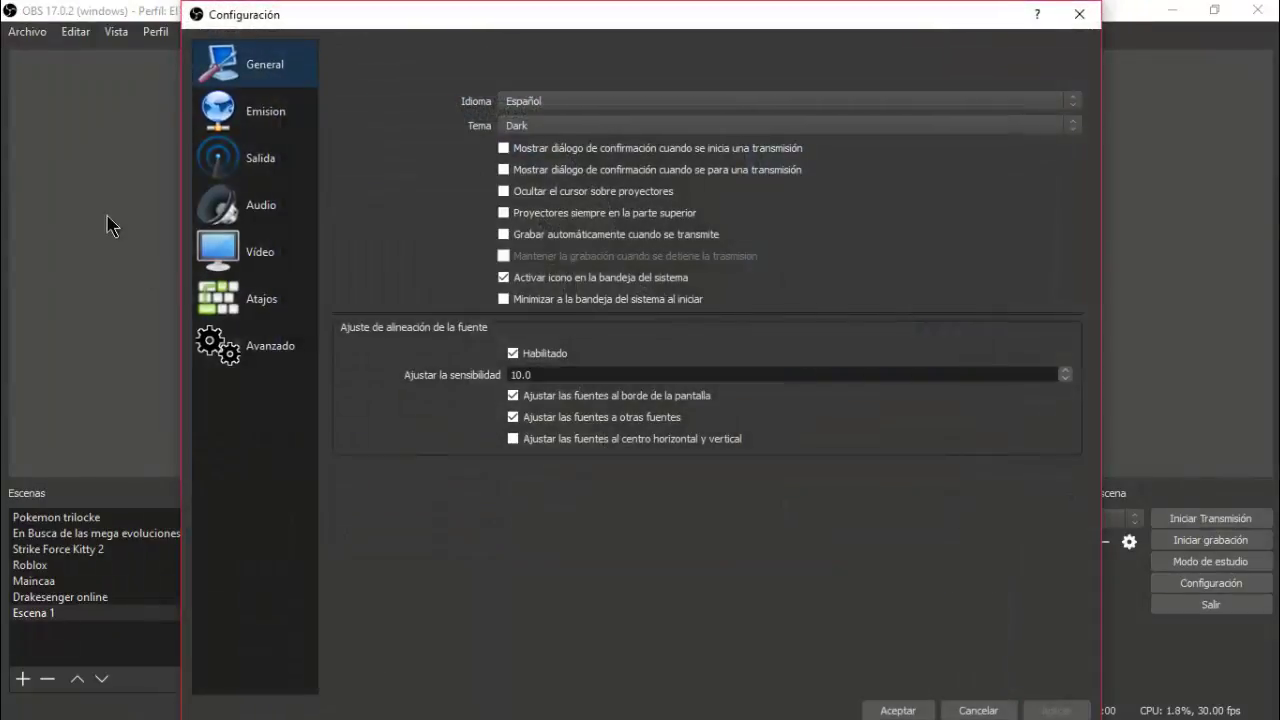
{"action": "left_click", "coordinate": [265, 115]}
{"action": "left_click", "coordinate": [280, 198]}
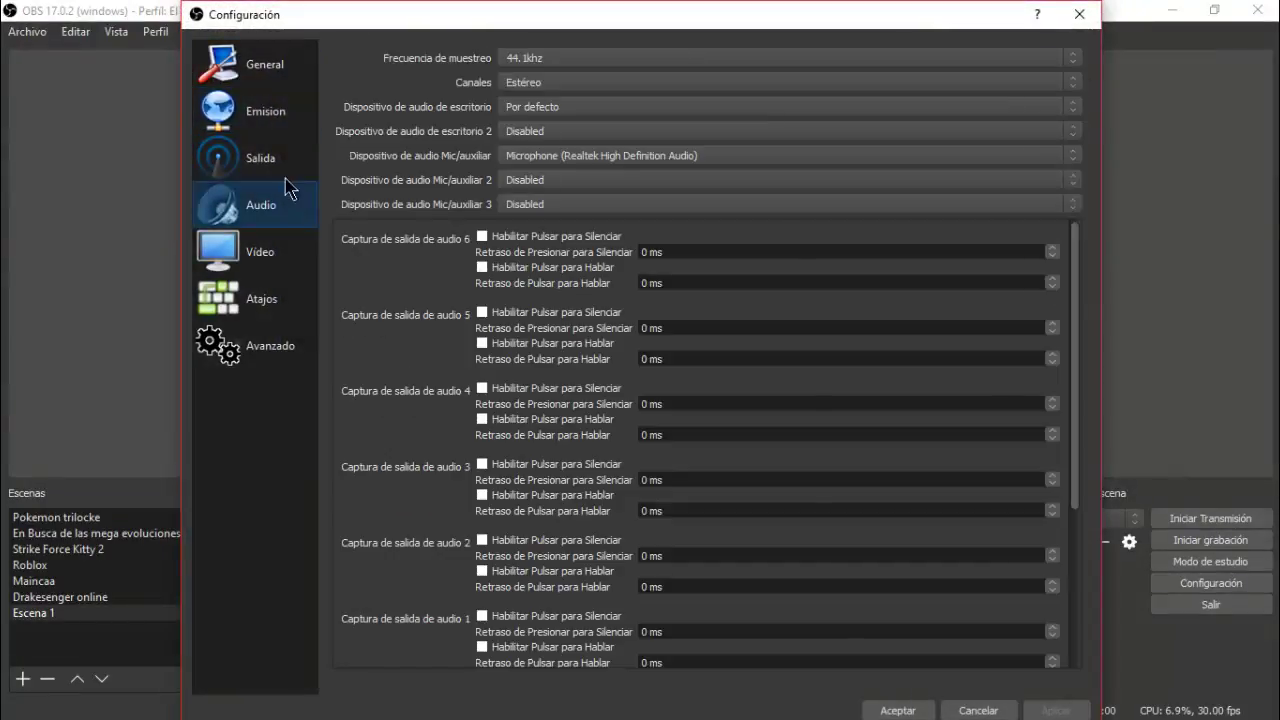
{"action": "left_click", "coordinate": [275, 165]}
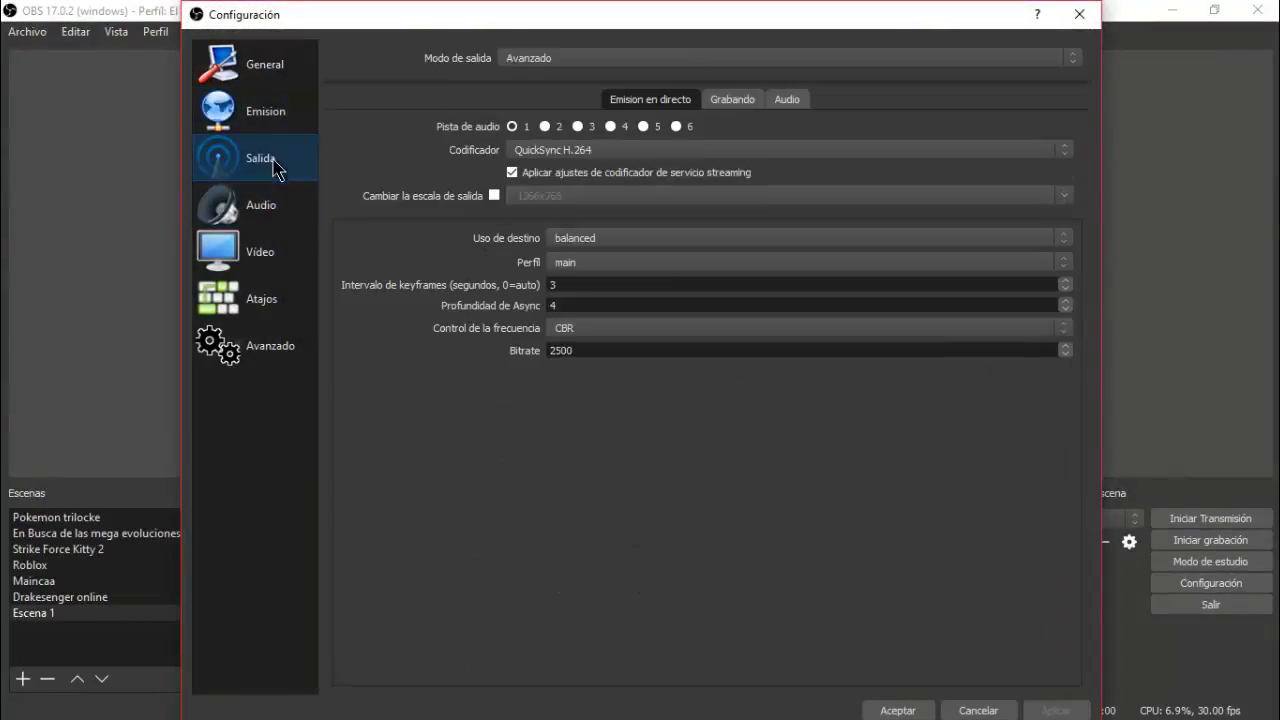
{"action": "left_click", "coordinate": [745, 105]}
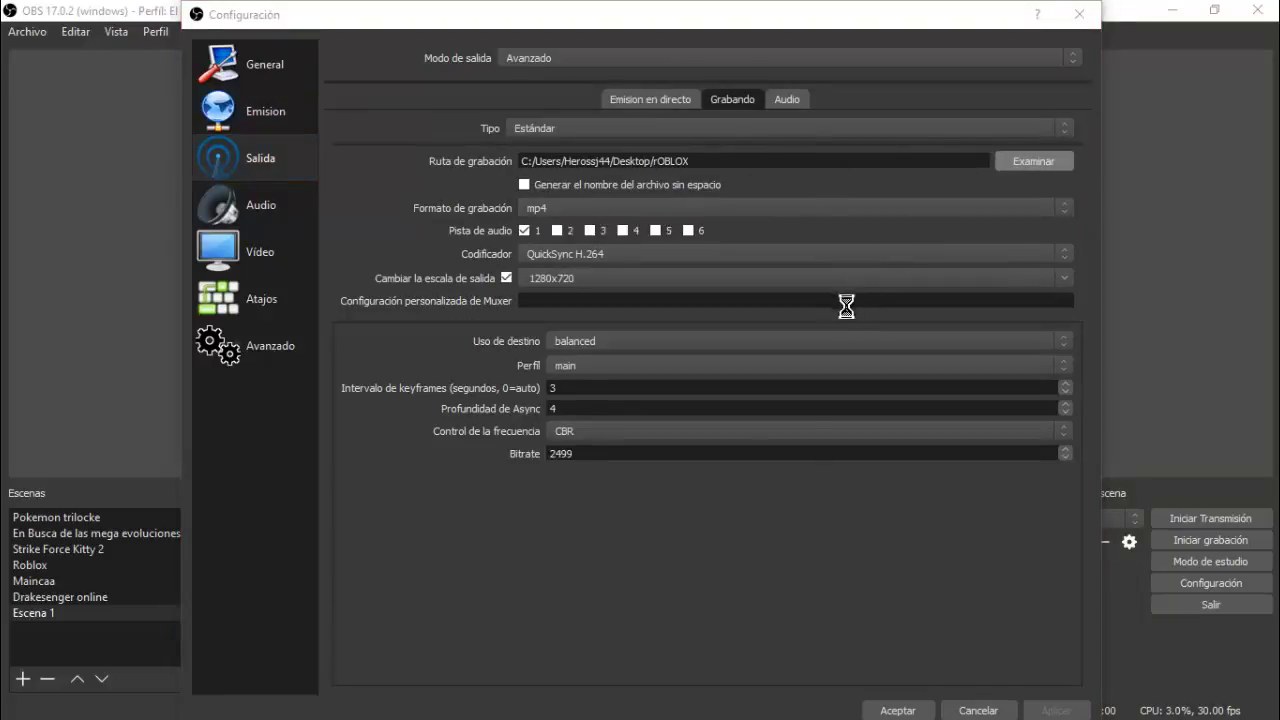
- Set the recording path to the tutos folder on the desktop and accept the configuration
{"action": "scroll", "coordinate": [732, 208], "scroll_direction": "down", "scroll_amount": 5}
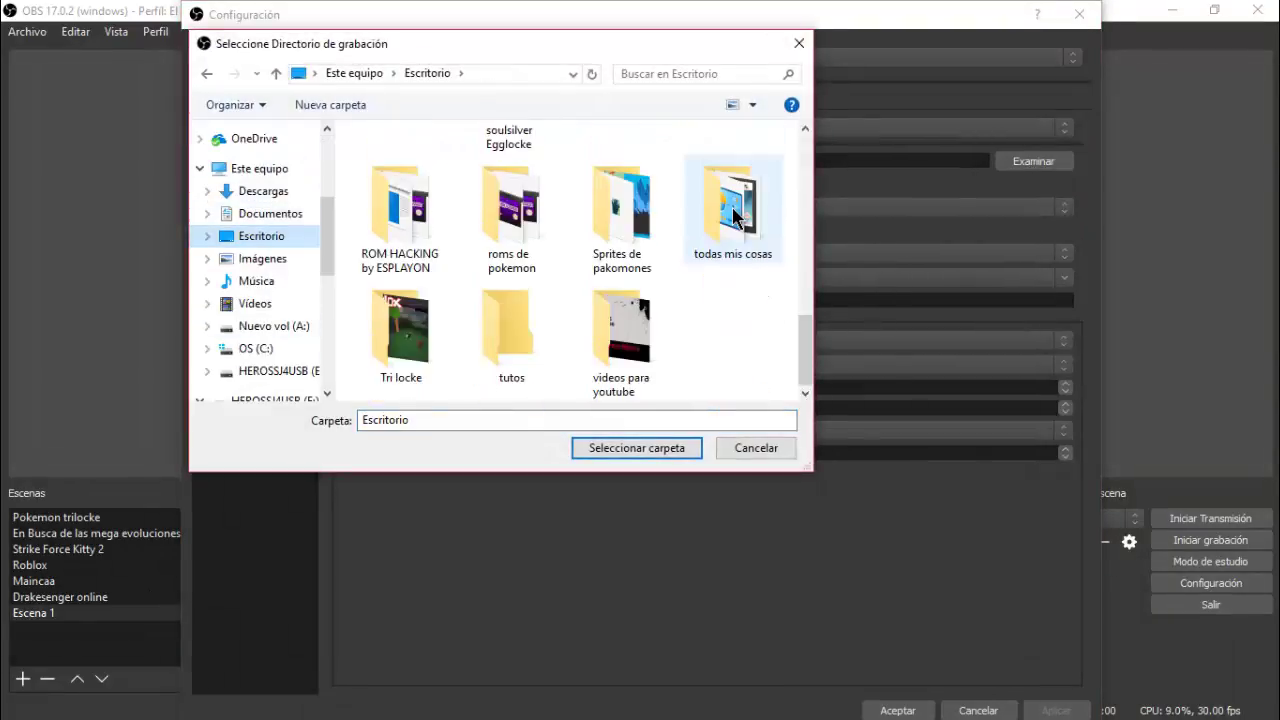
{"action": "double_click", "coordinate": [488, 314]}
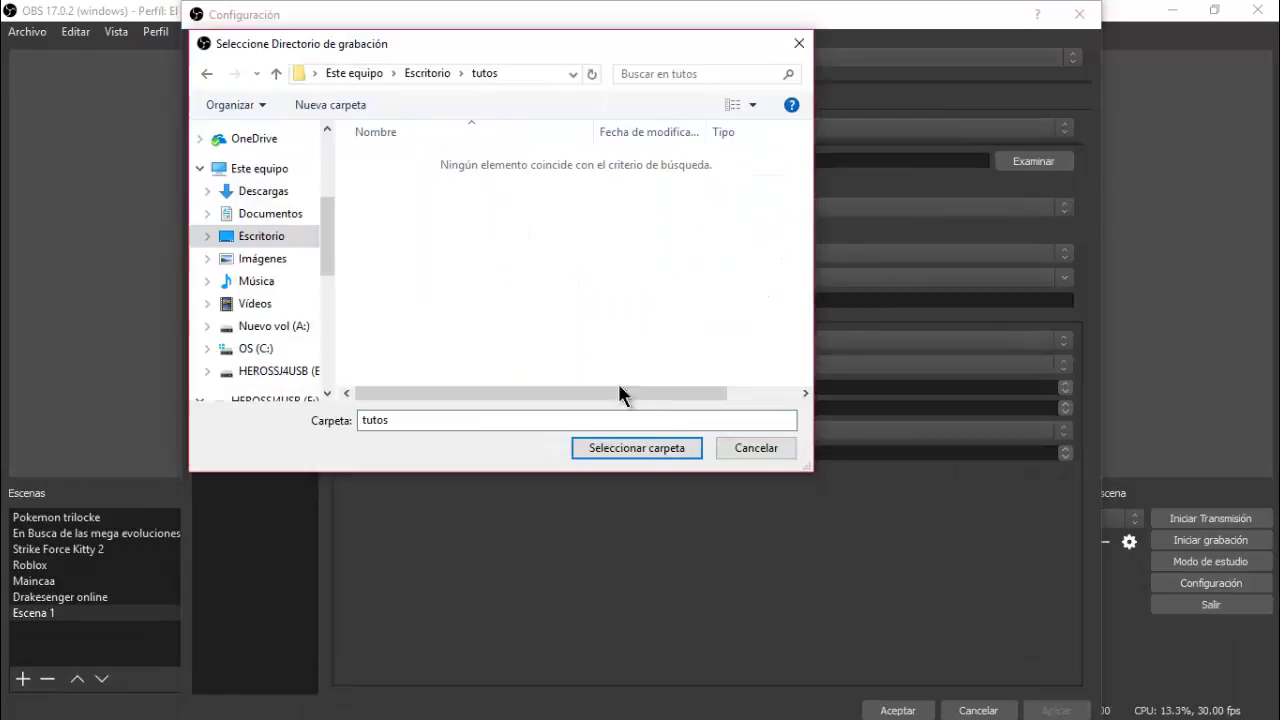
{"action": "left_click", "coordinate": [666, 448]}
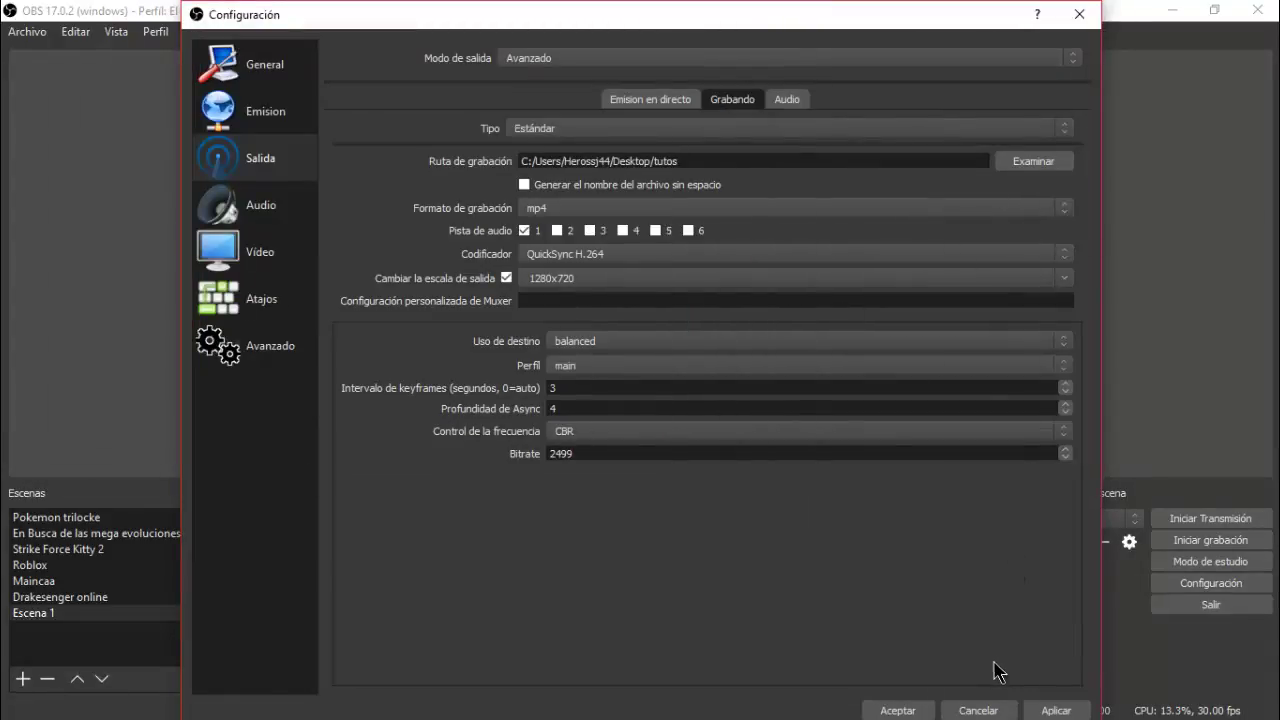
{"action": "left_click", "coordinate": [900, 710]}
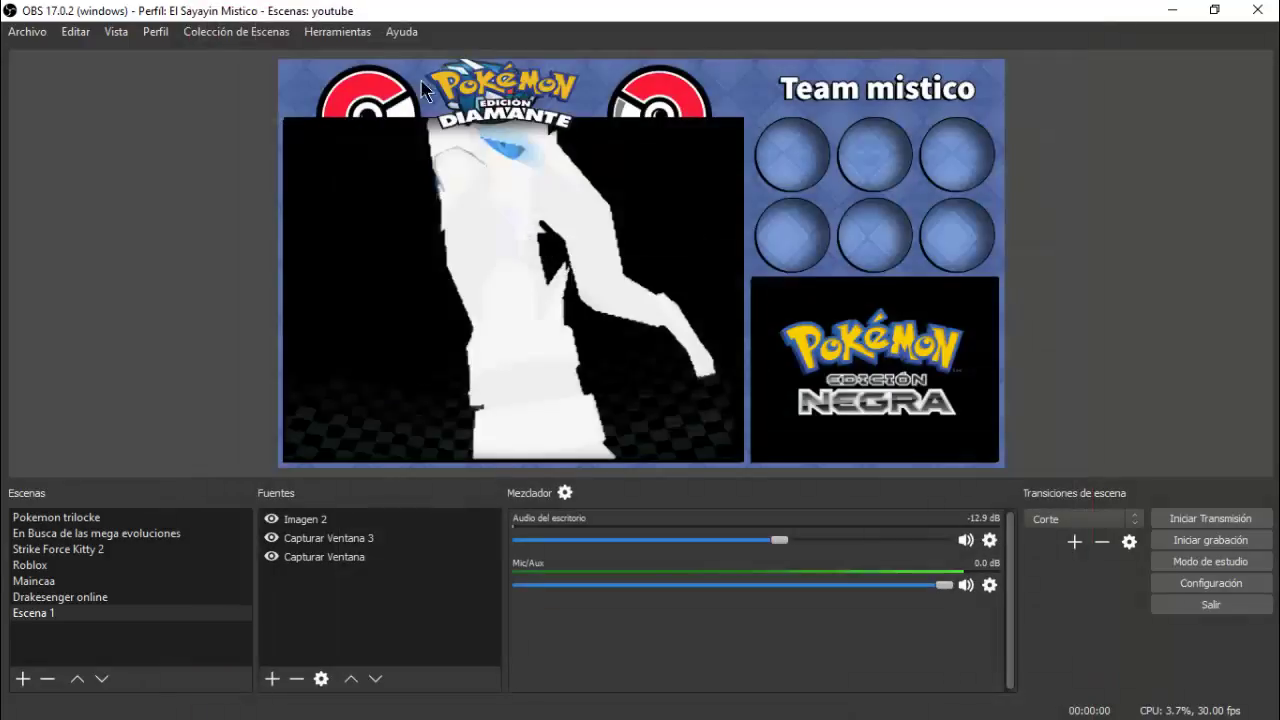
- Add a new scene named Escena 2 and minimise OBS
{"action": "left_click", "coordinate": [225, 661]}
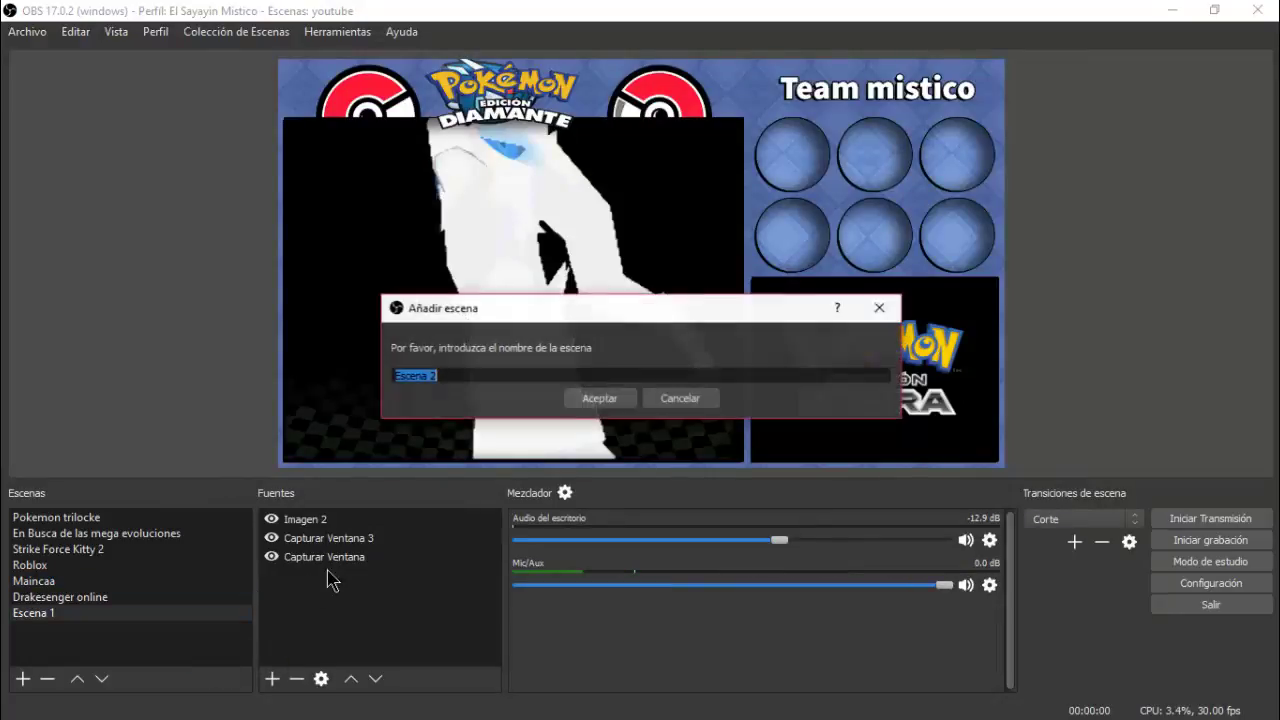
{"action": "left_click", "coordinate": [600, 398]}
{"action": "mouse_move", "coordinate": [1277, 572]}
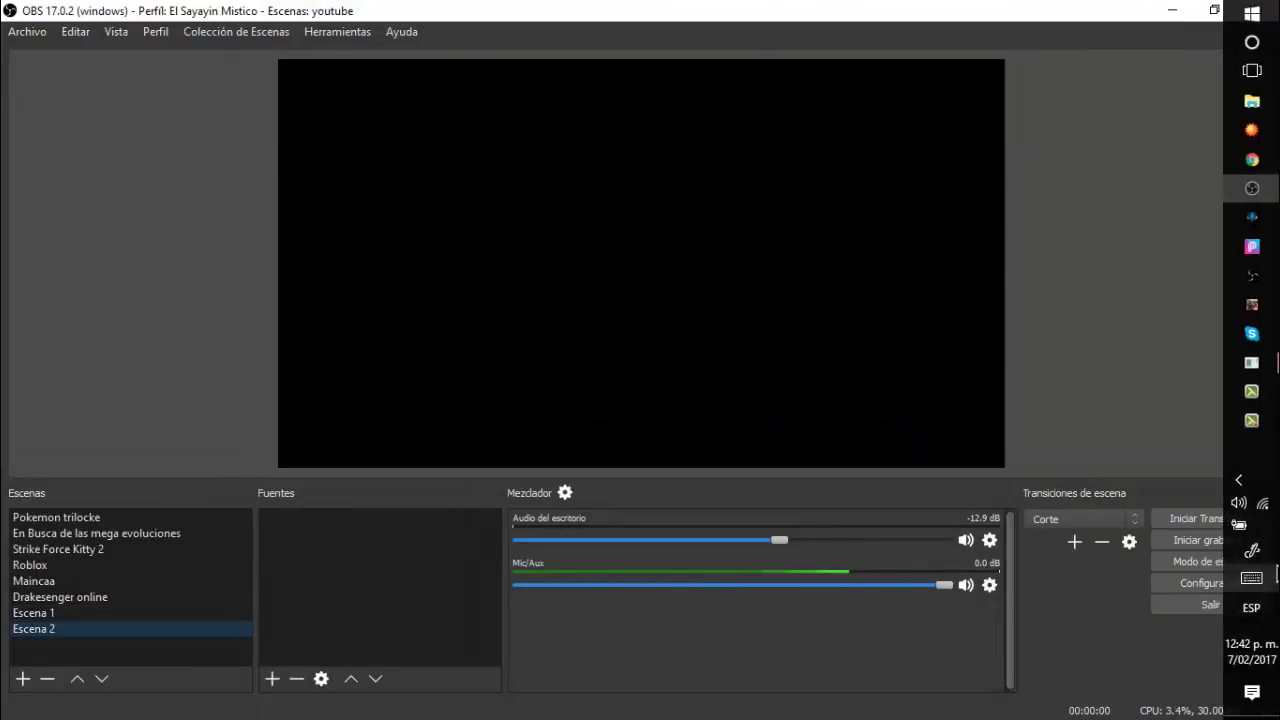
{"action": "left_click", "coordinate": [1172, 12]}
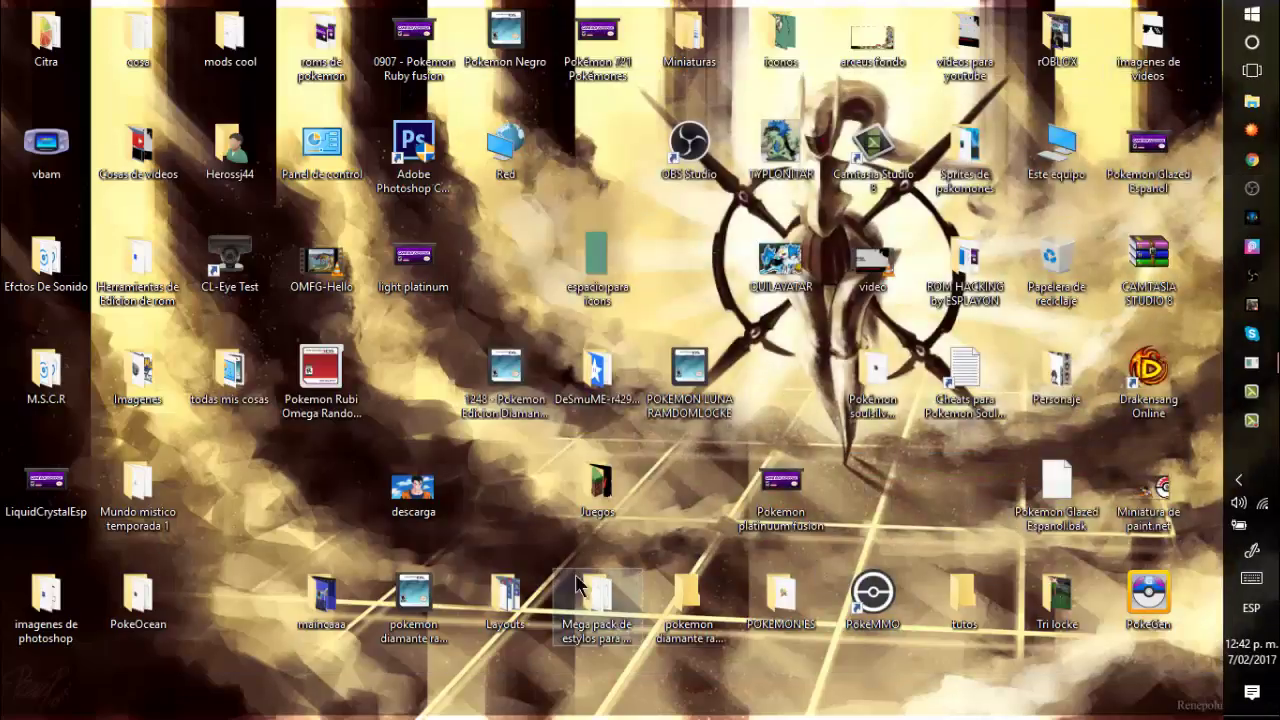
- Open the file Pokemon diamante ramdomlocke editable from the desktop's Layouts folder in Photoshop and close the folder window
{"action": "double_click", "coordinate": [505, 595]}
{"action": "left_click", "coordinate": [285, 398]}
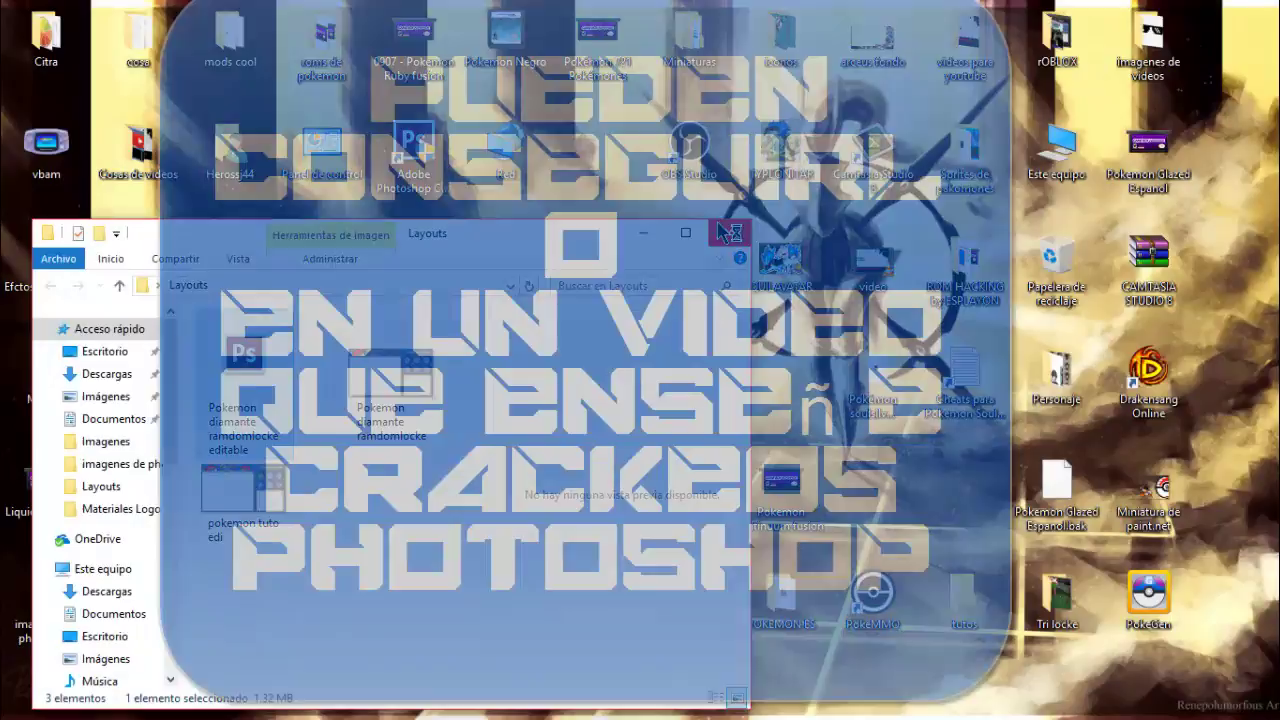
{"action": "left_click", "coordinate": [731, 232]}
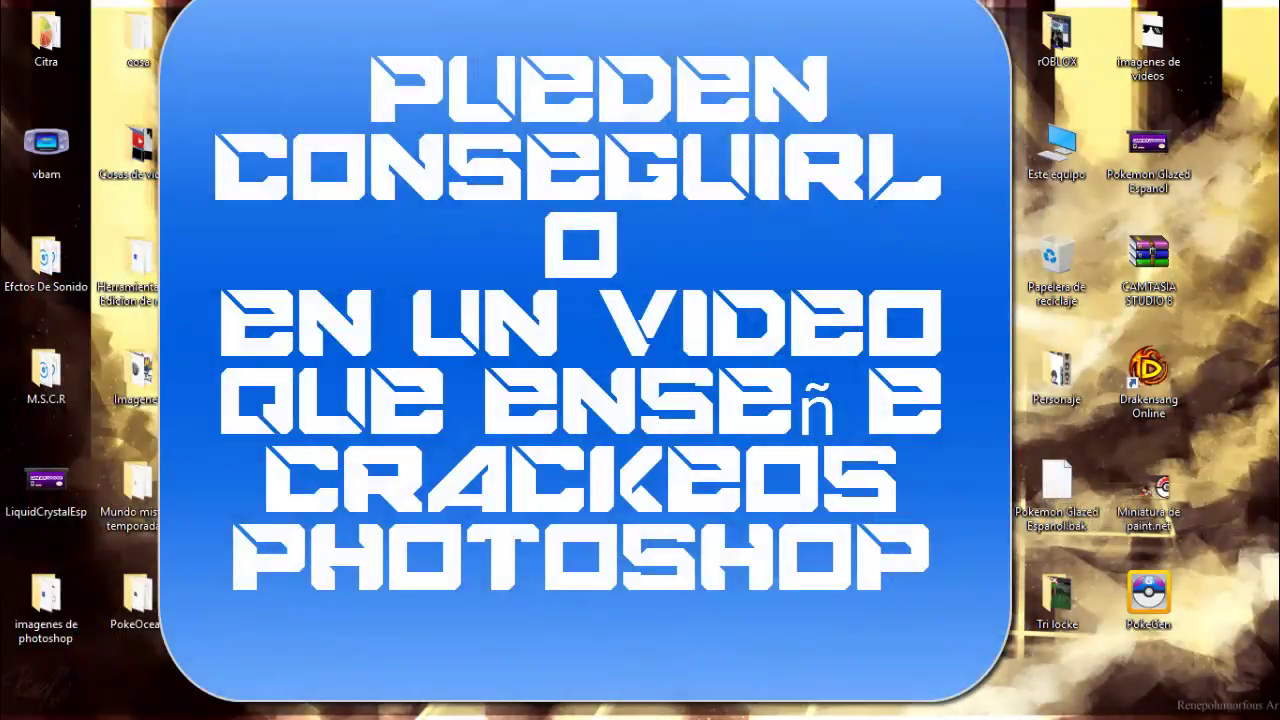
{"action": "key", "text": "super+e"}
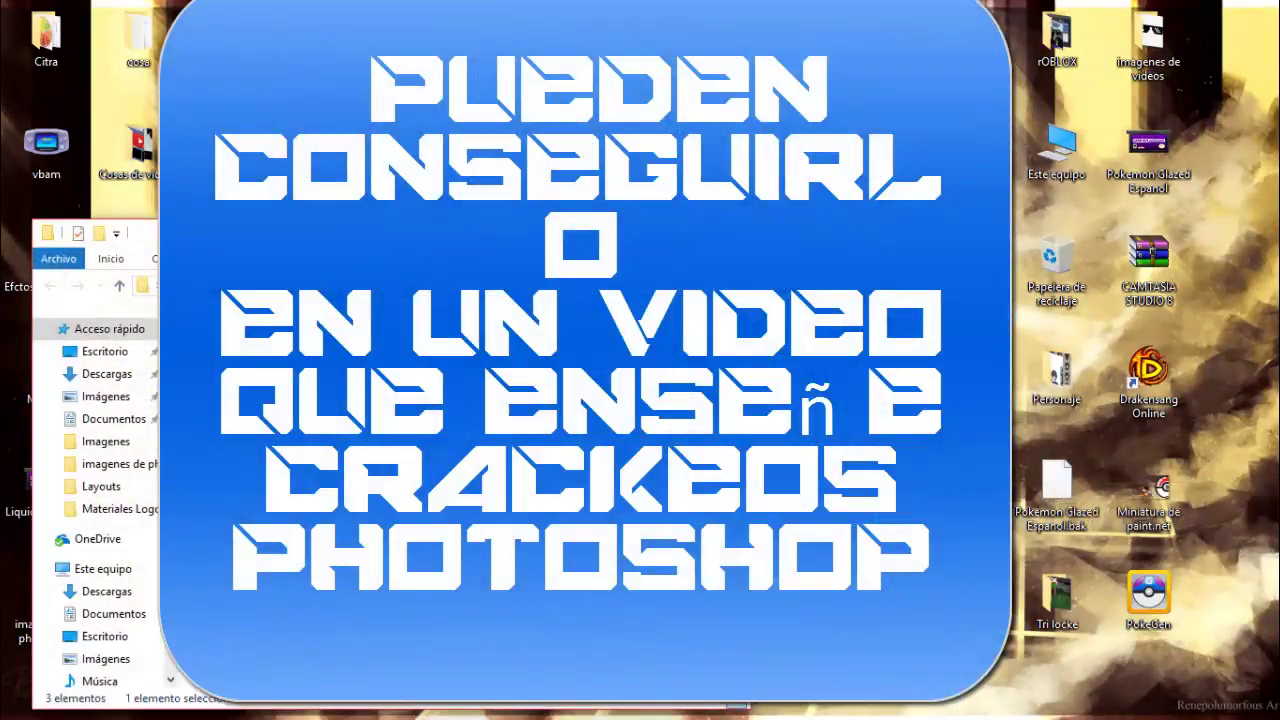
{"action": "right_click", "coordinate": [210, 500]}
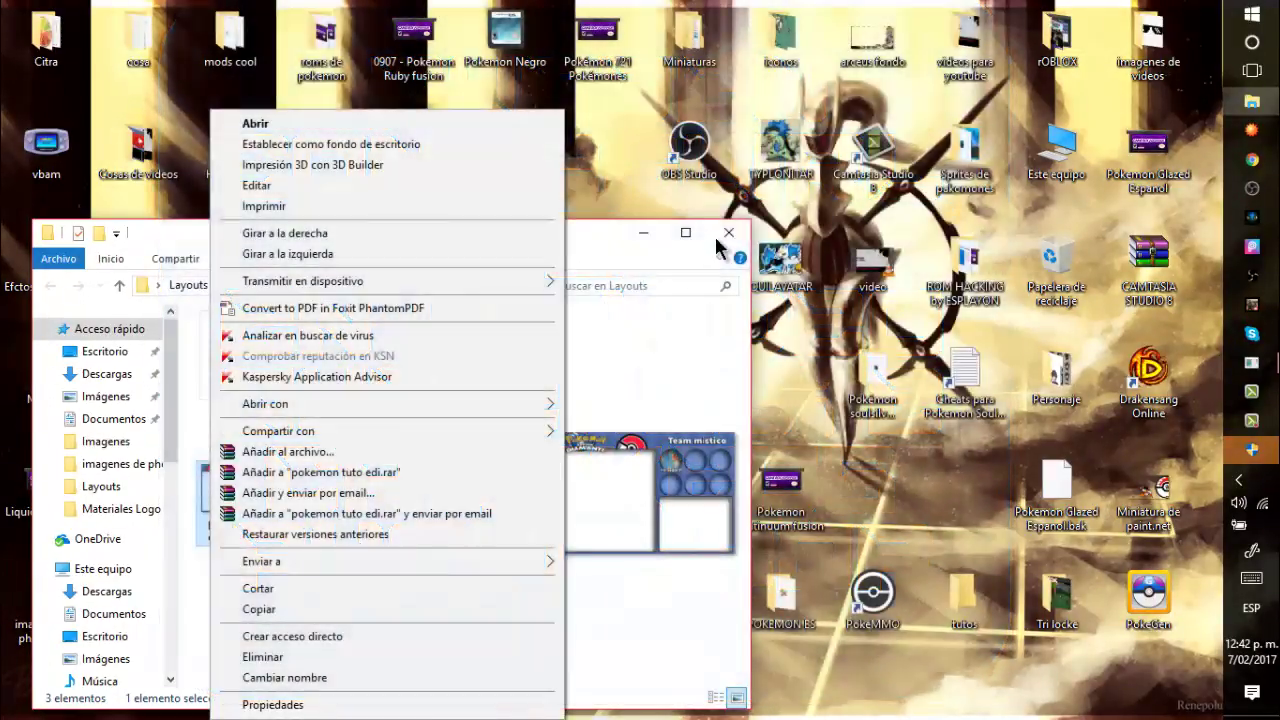
{"action": "left_click", "coordinate": [727, 233]}
{"action": "left_click", "coordinate": [727, 233]}
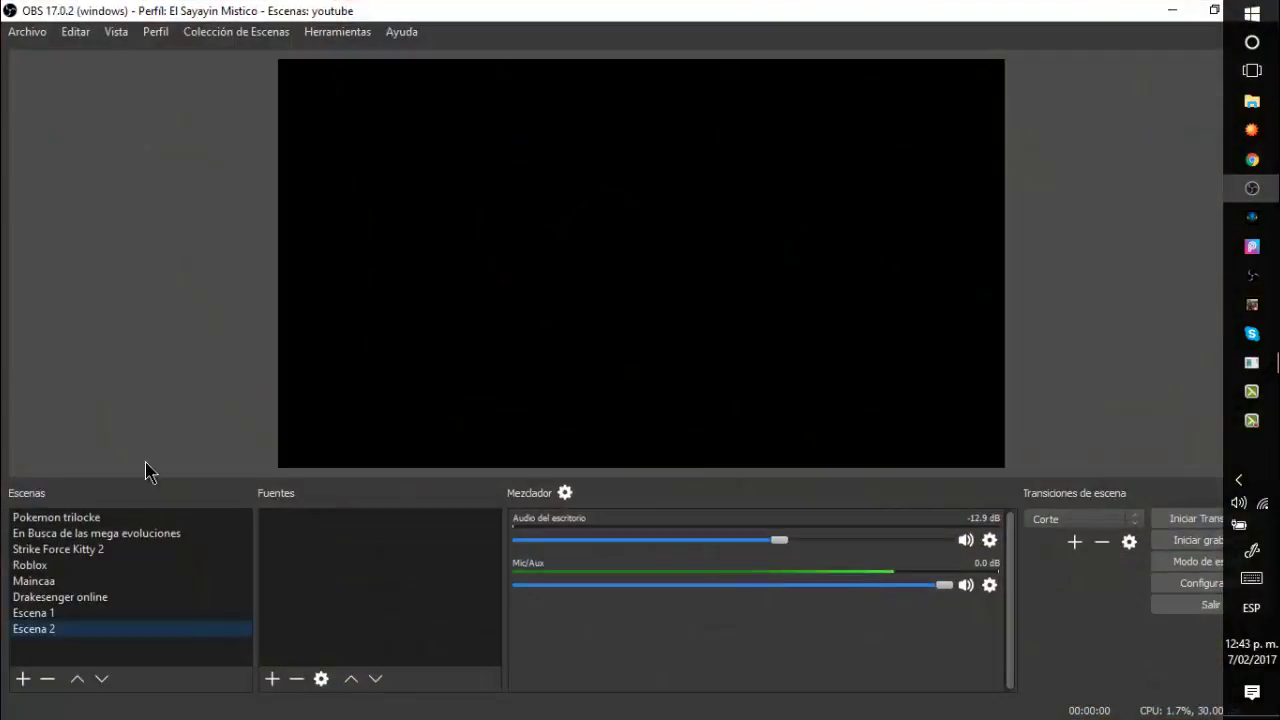
- Show Escena 1 in OBS for comparison, return to Escena 2 and minimise the window
{"action": "left_click", "coordinate": [138, 614]}
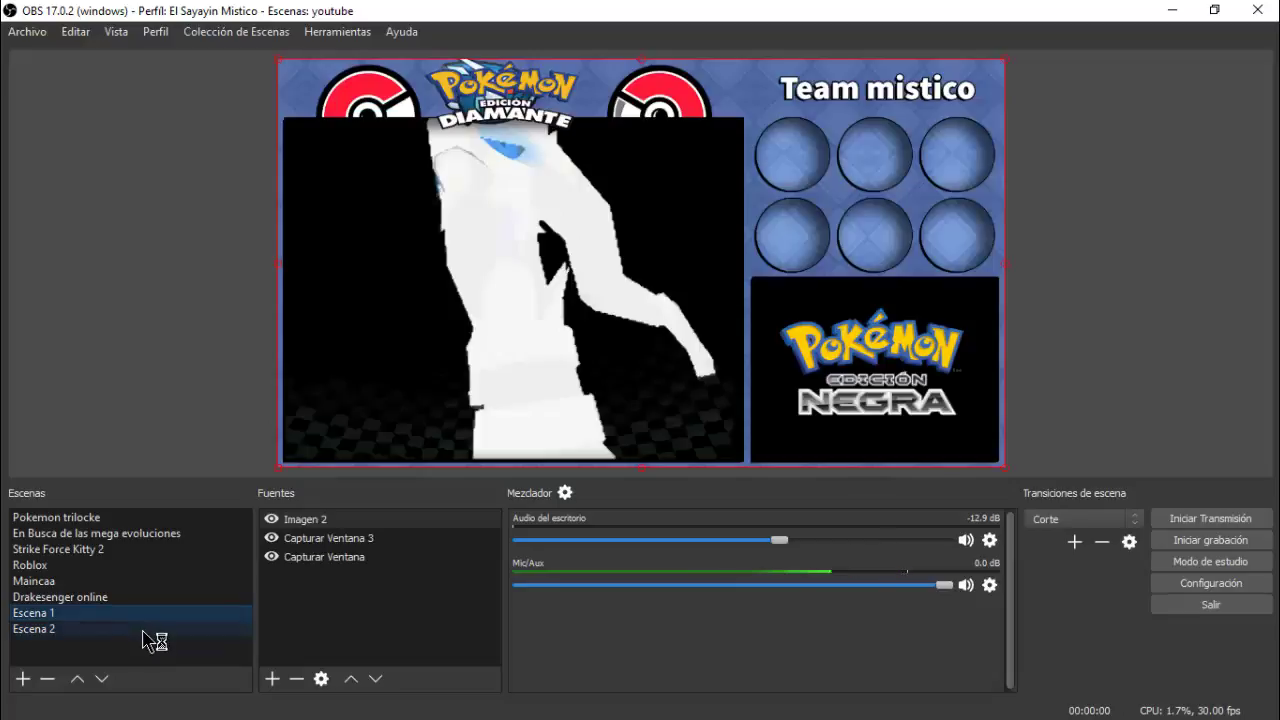
{"action": "left_click", "coordinate": [143, 630]}
{"action": "left_click", "coordinate": [1174, 11]}
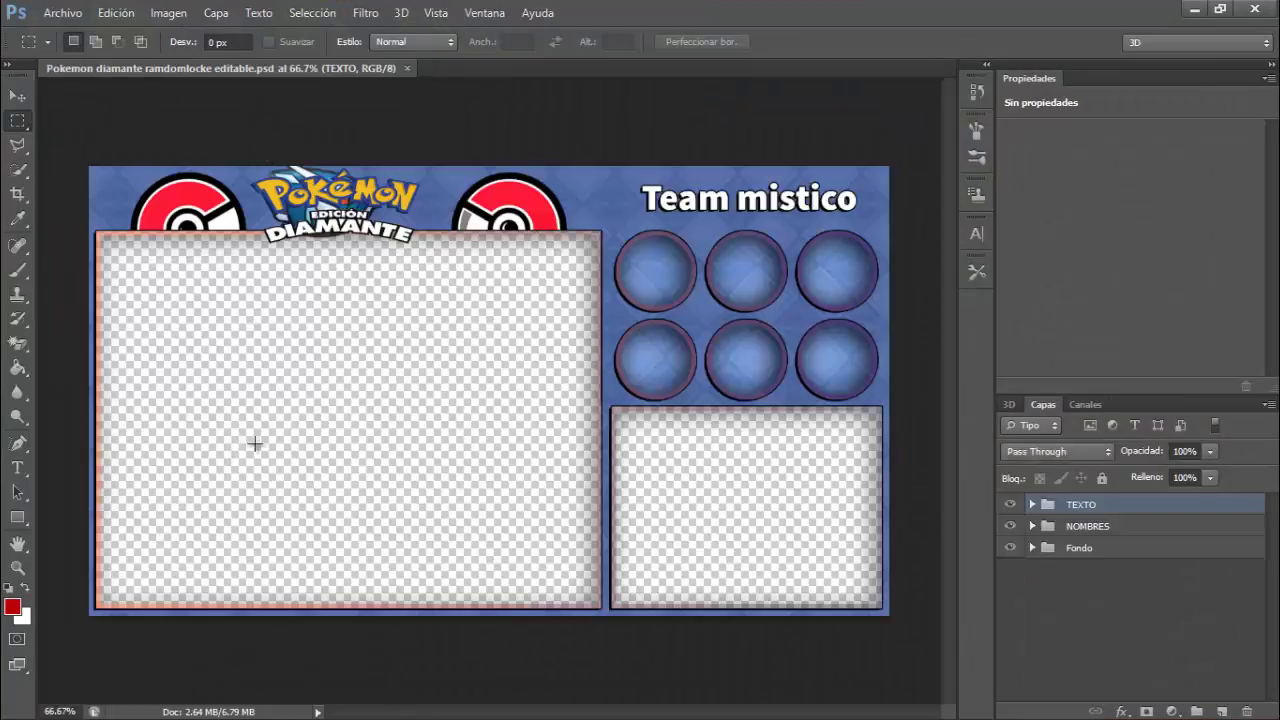
- Try to save the editable layout in Photoshop format in the Layouts folder
{"action": "left_click", "coordinate": [60, 14]}
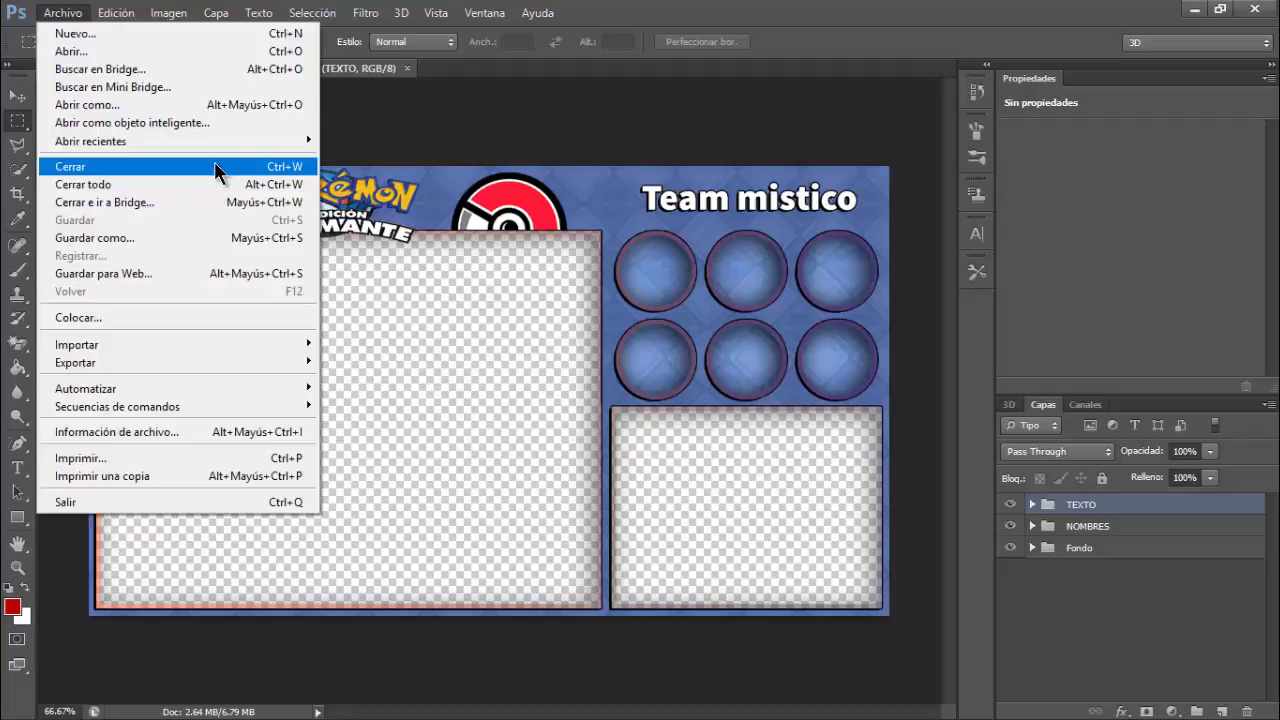
{"action": "left_click", "coordinate": [229, 245]}
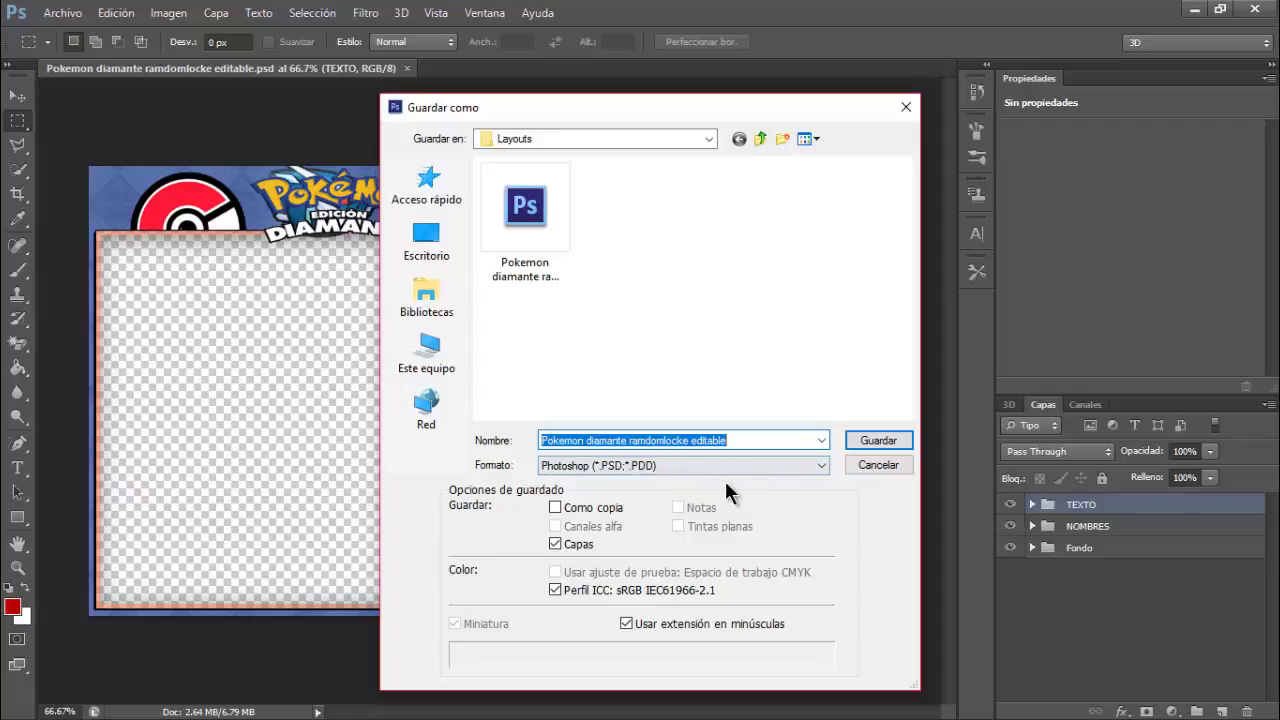
{"action": "left_click", "coordinate": [875, 441]}
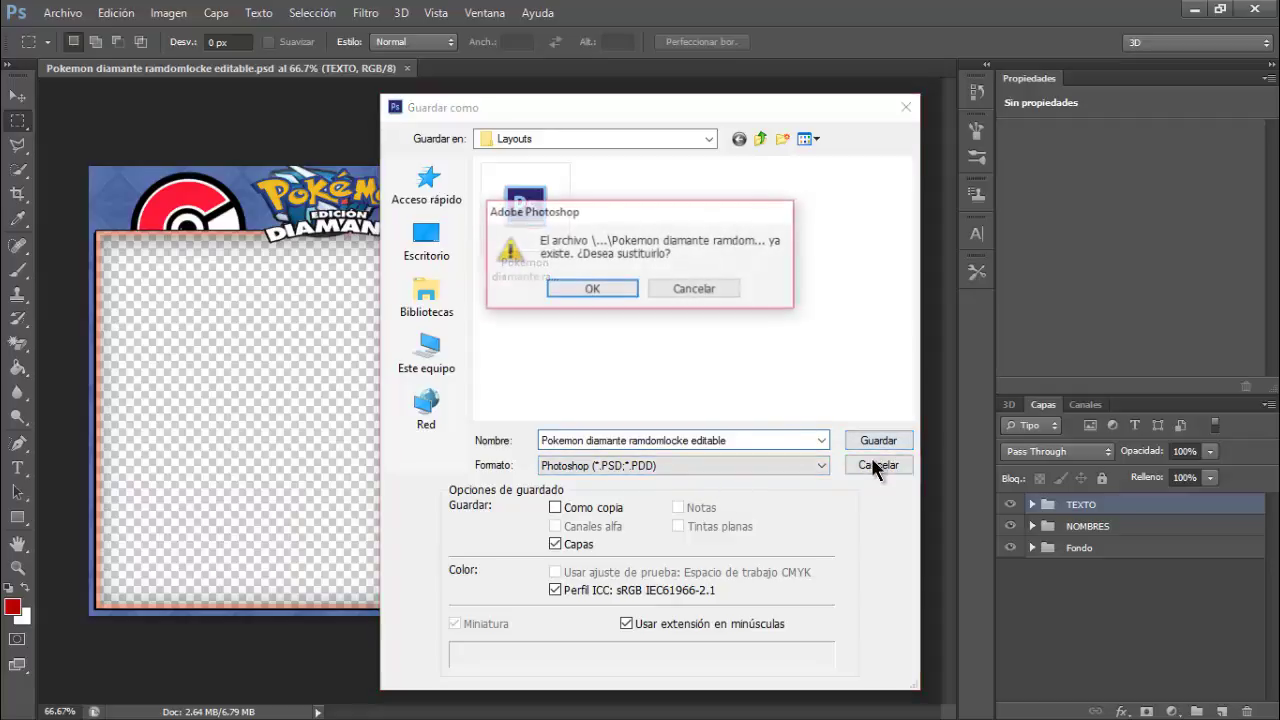
{"action": "left_click", "coordinate": [710, 287]}
{"action": "left_click", "coordinate": [905, 108]}
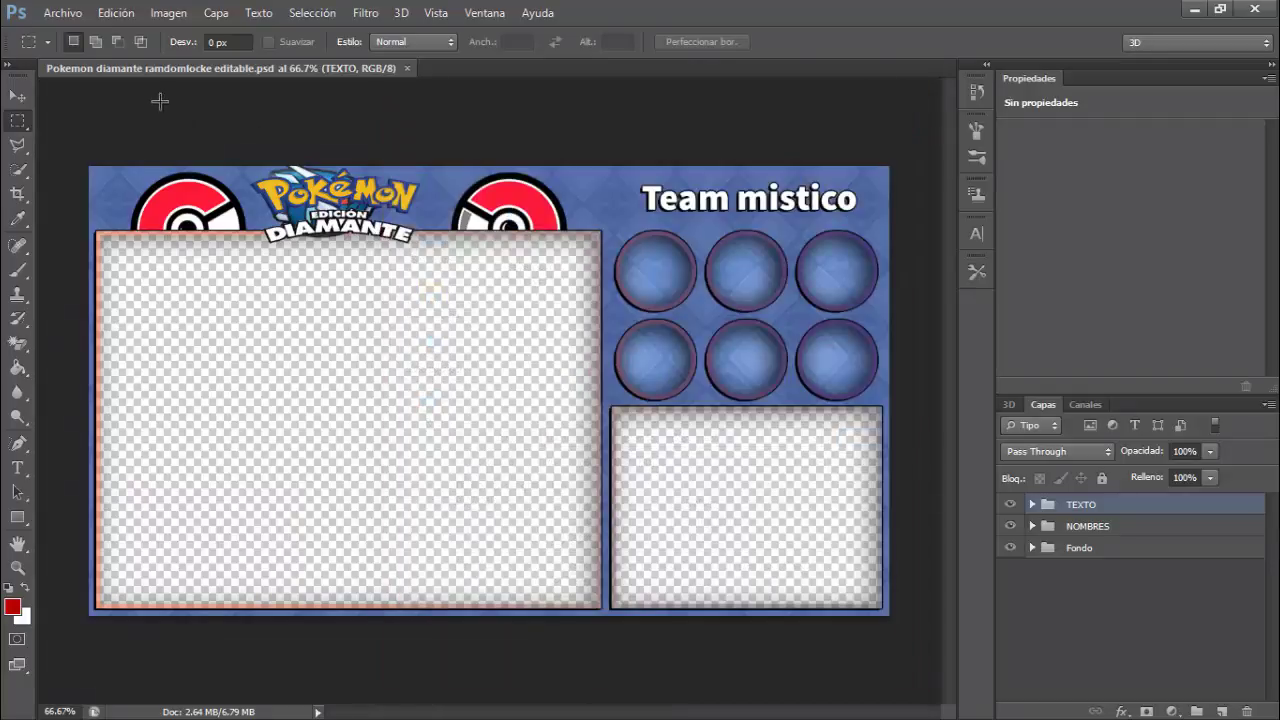
- Try to save a PNG copy of the layout as Pokemon diamante ramdomlocke in the Layouts folder
{"action": "left_click", "coordinate": [62, 13]}
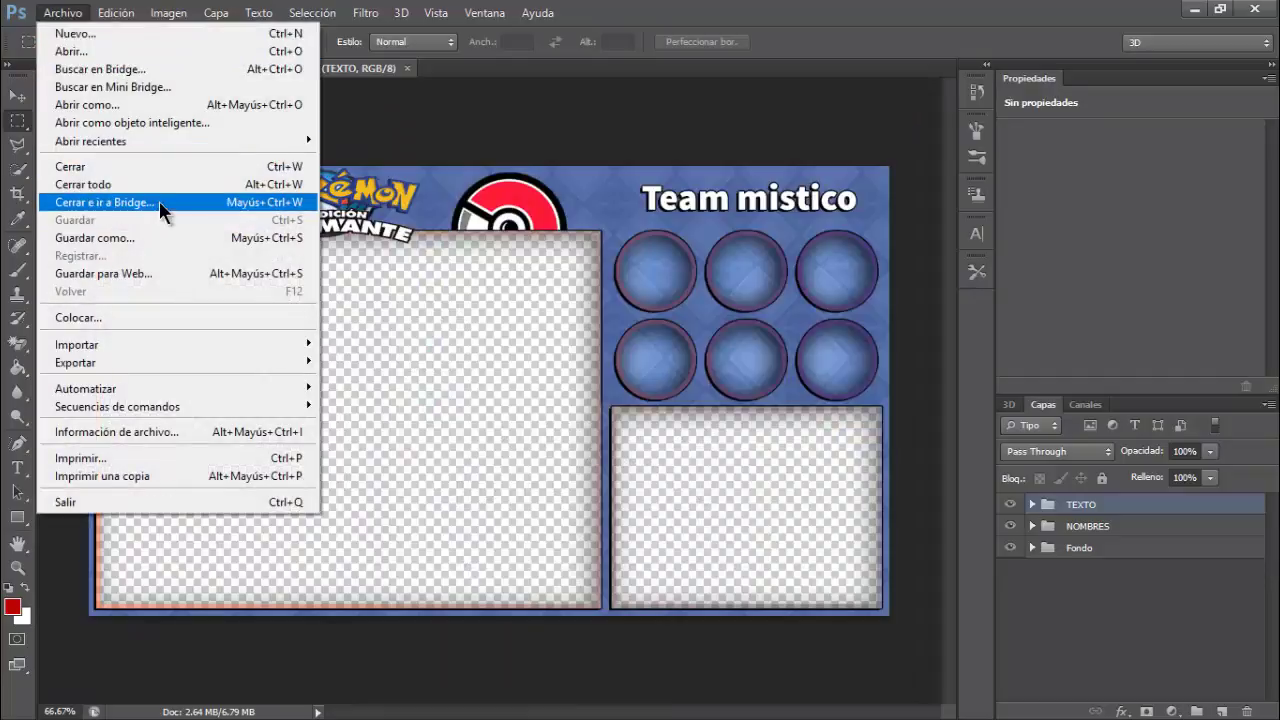
{"action": "left_click", "coordinate": [155, 235]}
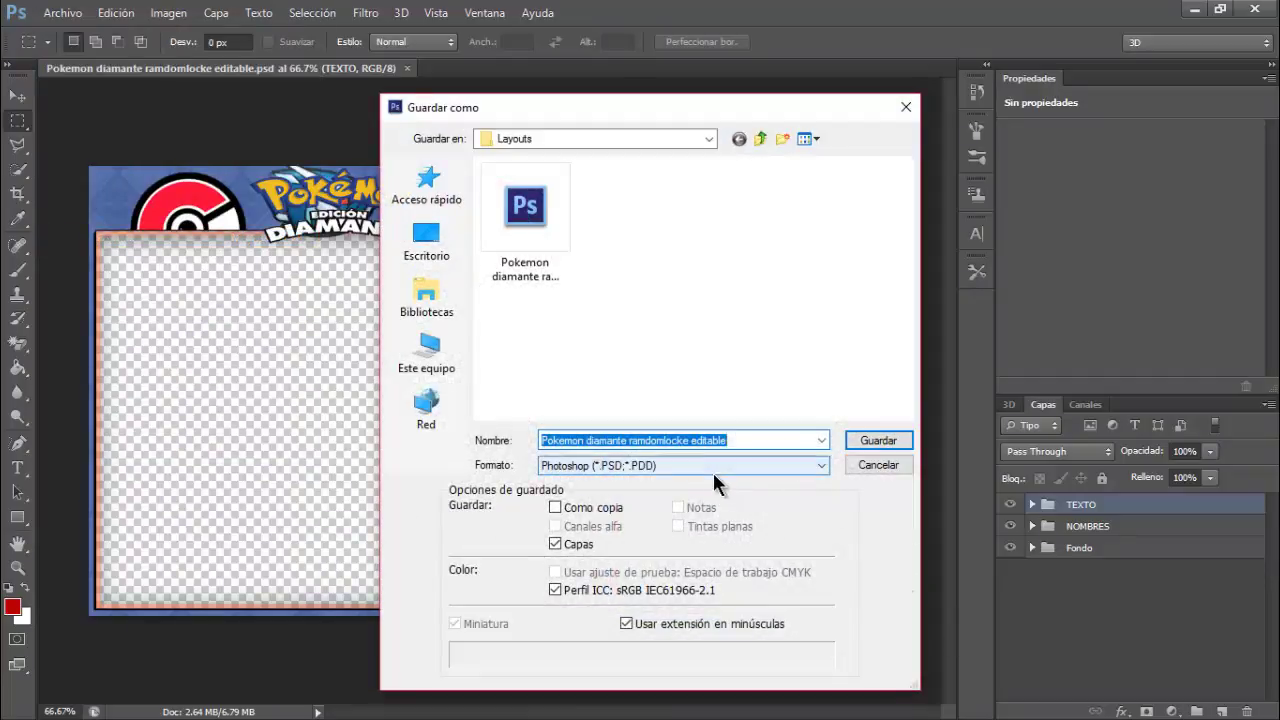
{"action": "left_click", "coordinate": [714, 468]}
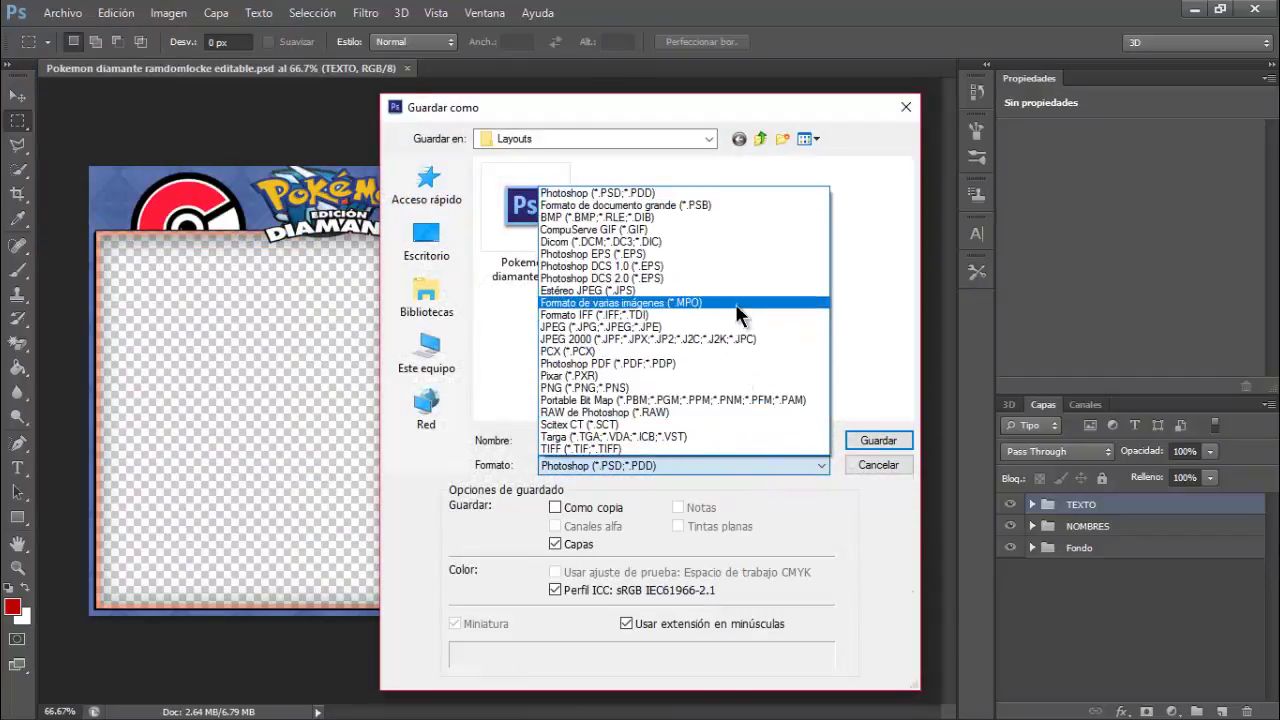
{"action": "left_click", "coordinate": [795, 387]}
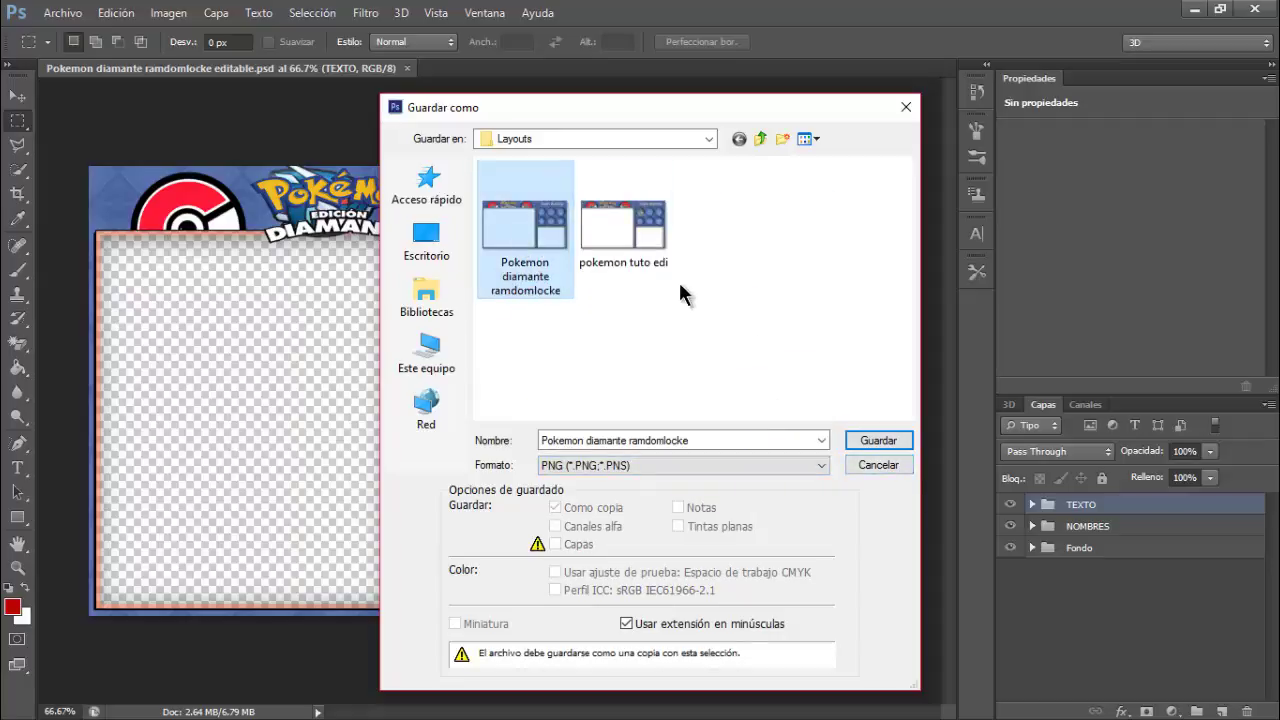
{"action": "left_click", "coordinate": [603, 250]}
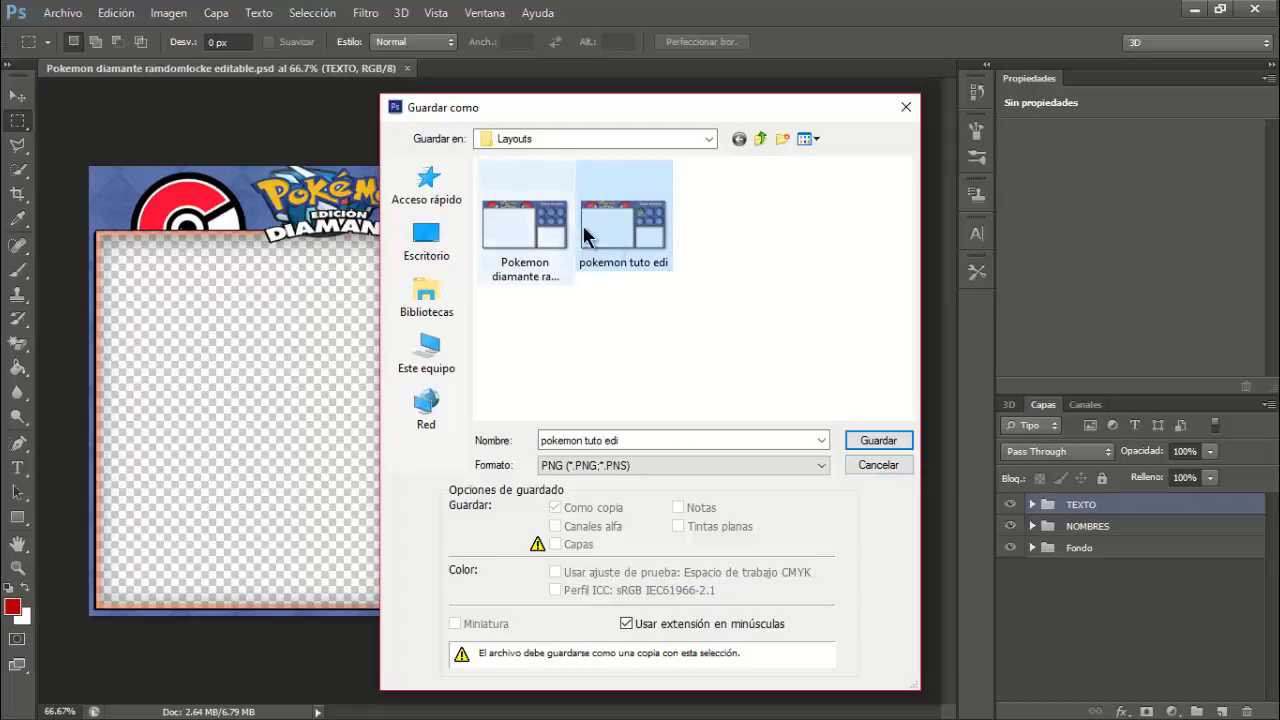
{"action": "left_click", "coordinate": [543, 272]}
{"action": "left_click", "coordinate": [643, 232]}
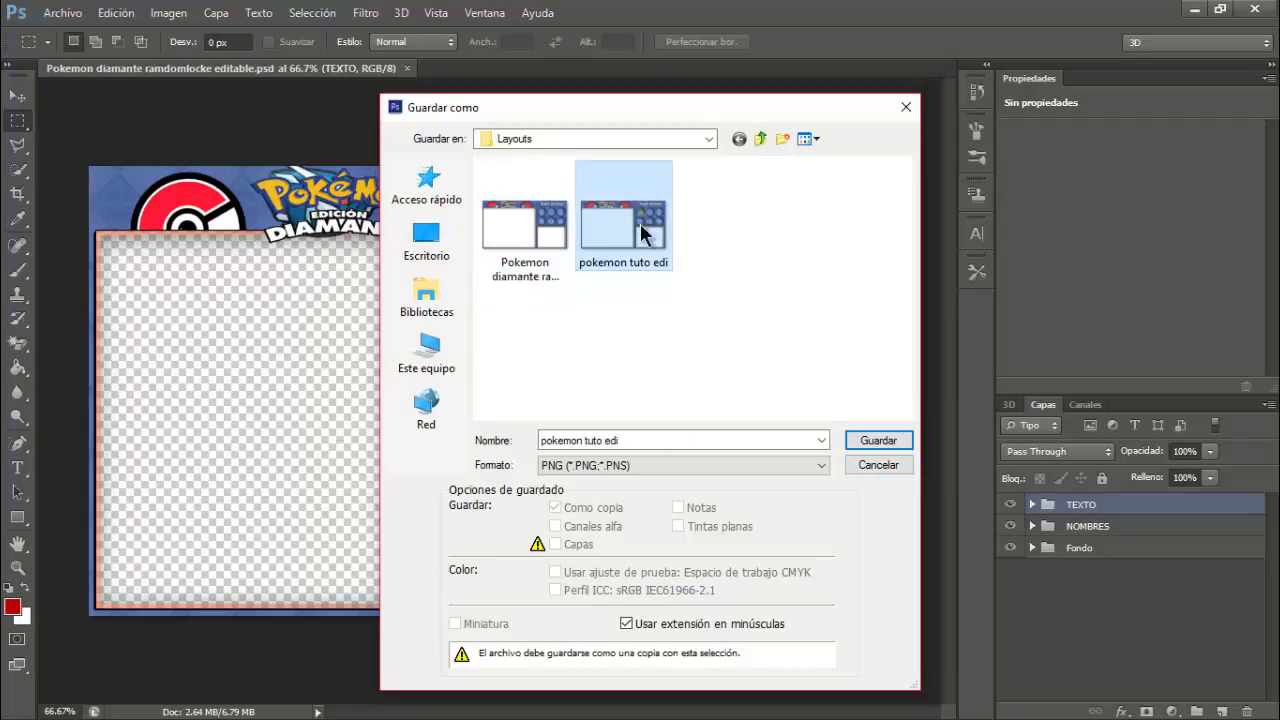
{"action": "left_click", "coordinate": [543, 250]}
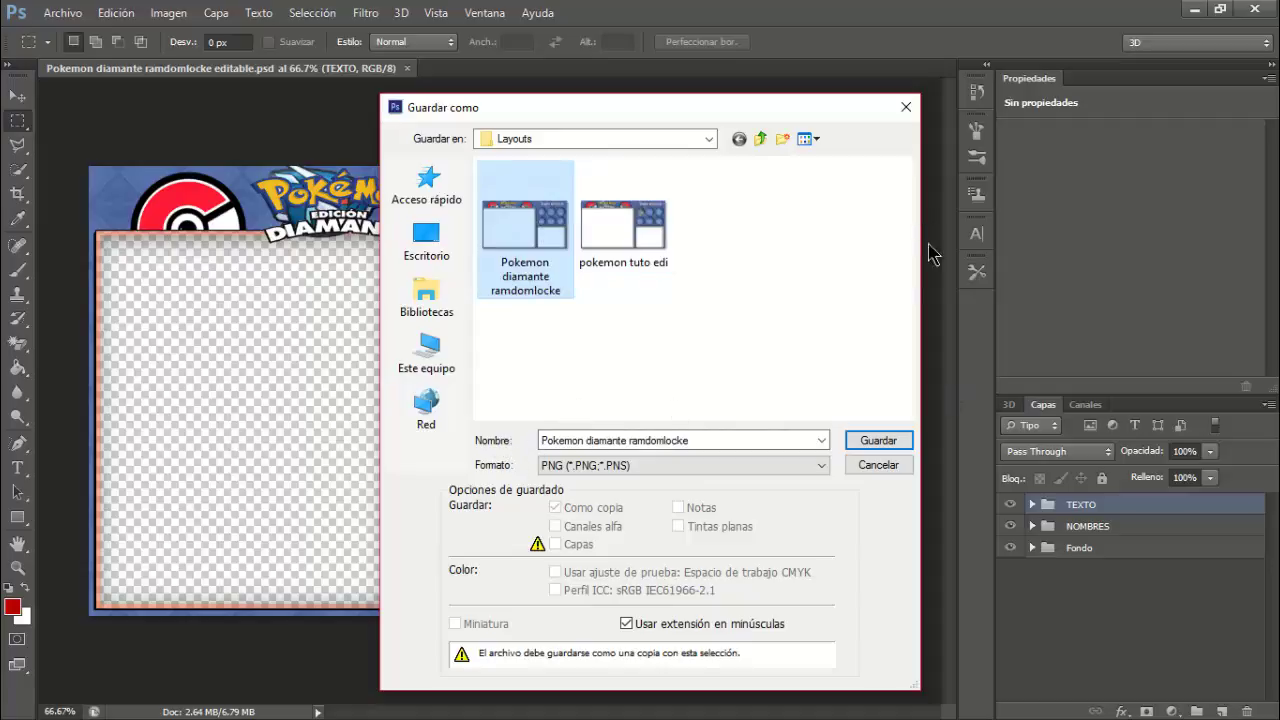
{"action": "left_click", "coordinate": [905, 108]}
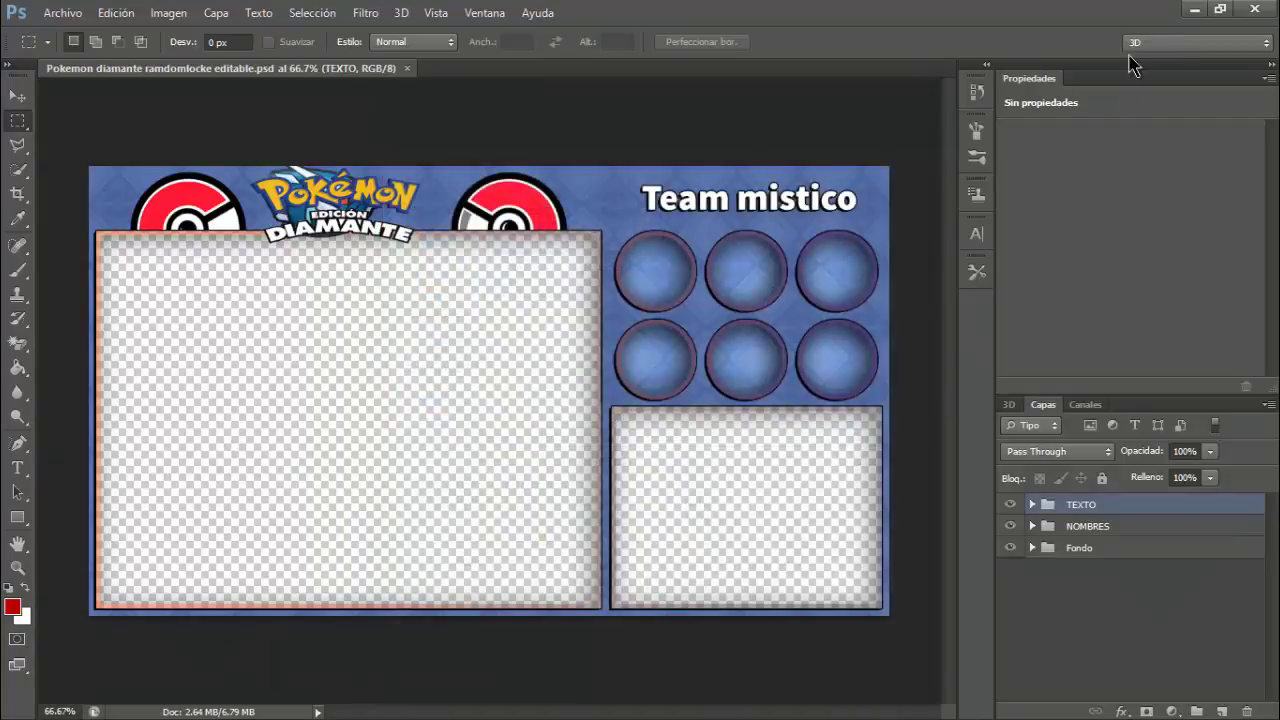
- Minimise Photoshop, return to OBS and create a new image source in Escena 2
{"action": "left_click", "coordinate": [1195, 10]}
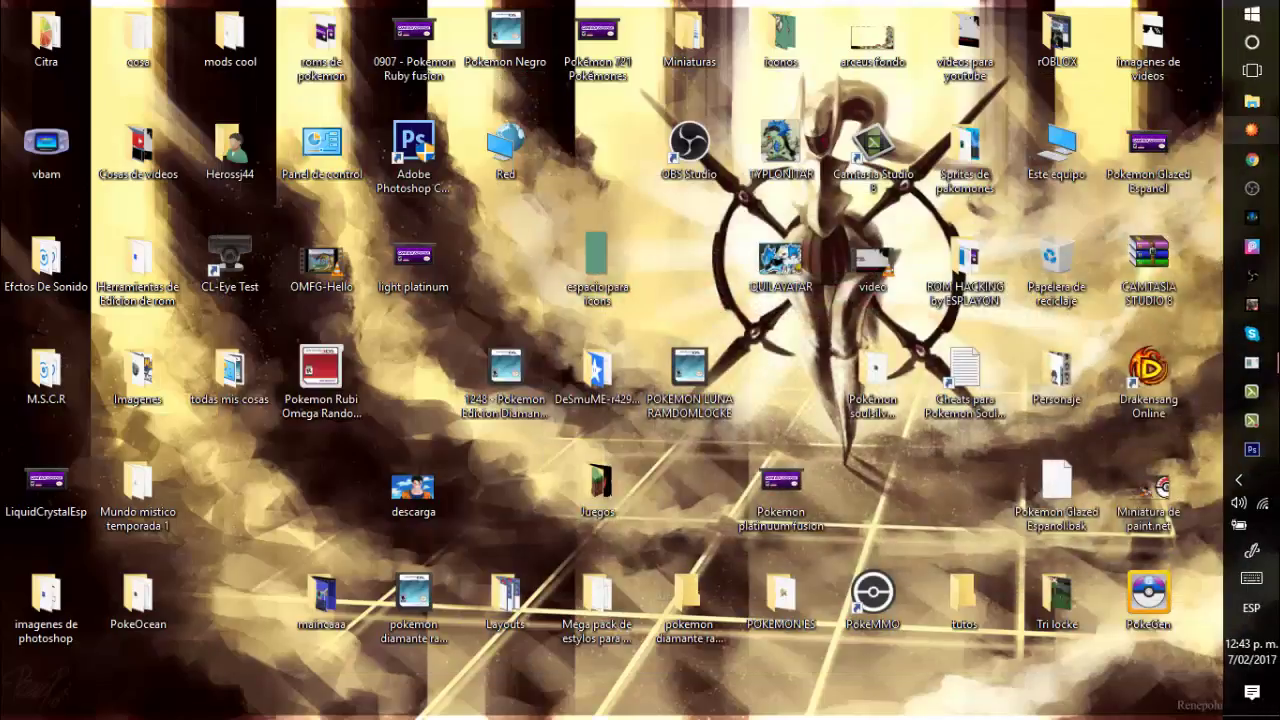
{"action": "left_click", "coordinate": [1262, 190]}
{"action": "left_click", "coordinate": [38, 615]}
{"action": "left_click", "coordinate": [47, 632]}
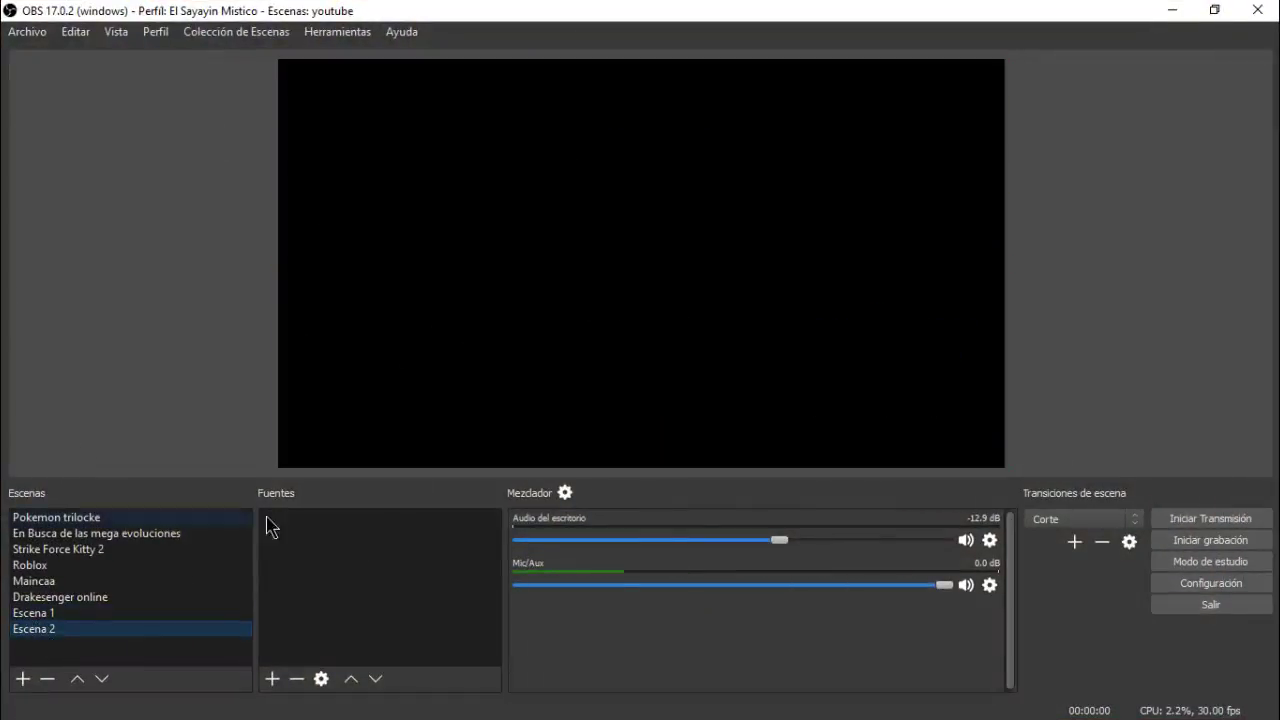
{"action": "mouse_move", "coordinate": [340, 530]}
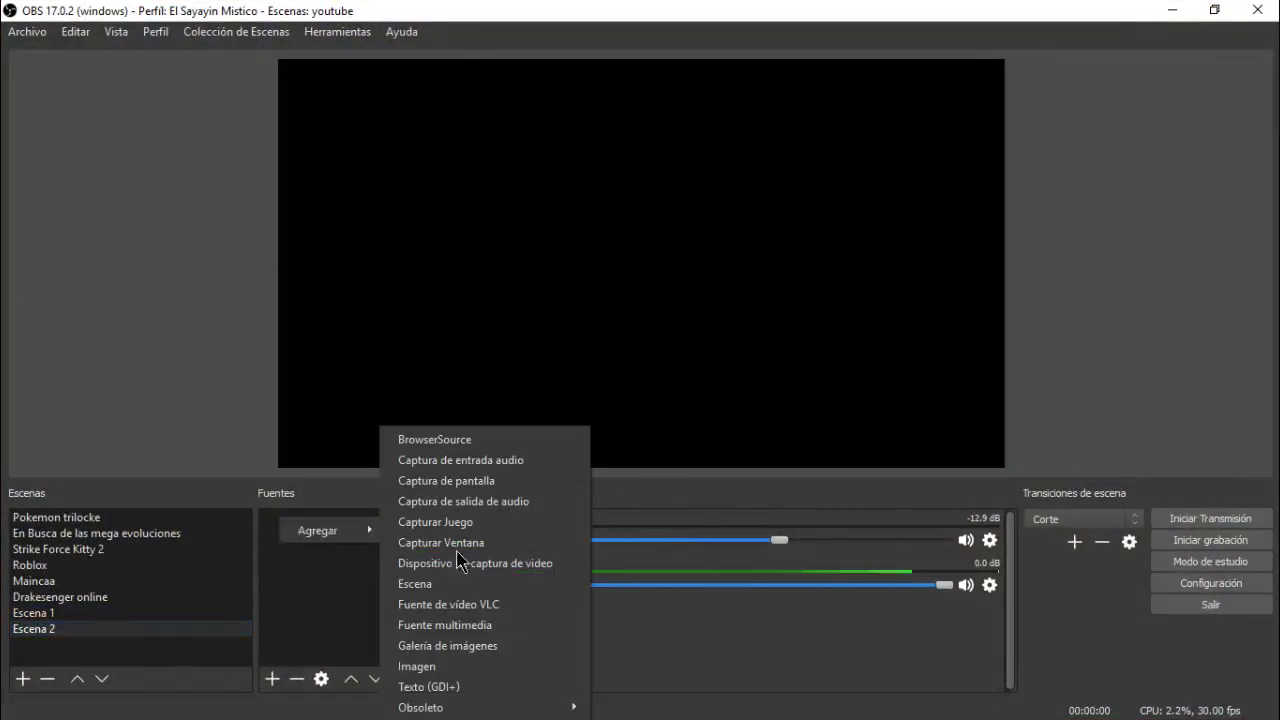
{"action": "left_click", "coordinate": [526, 667]}
{"action": "left_click", "coordinate": [676, 496]}
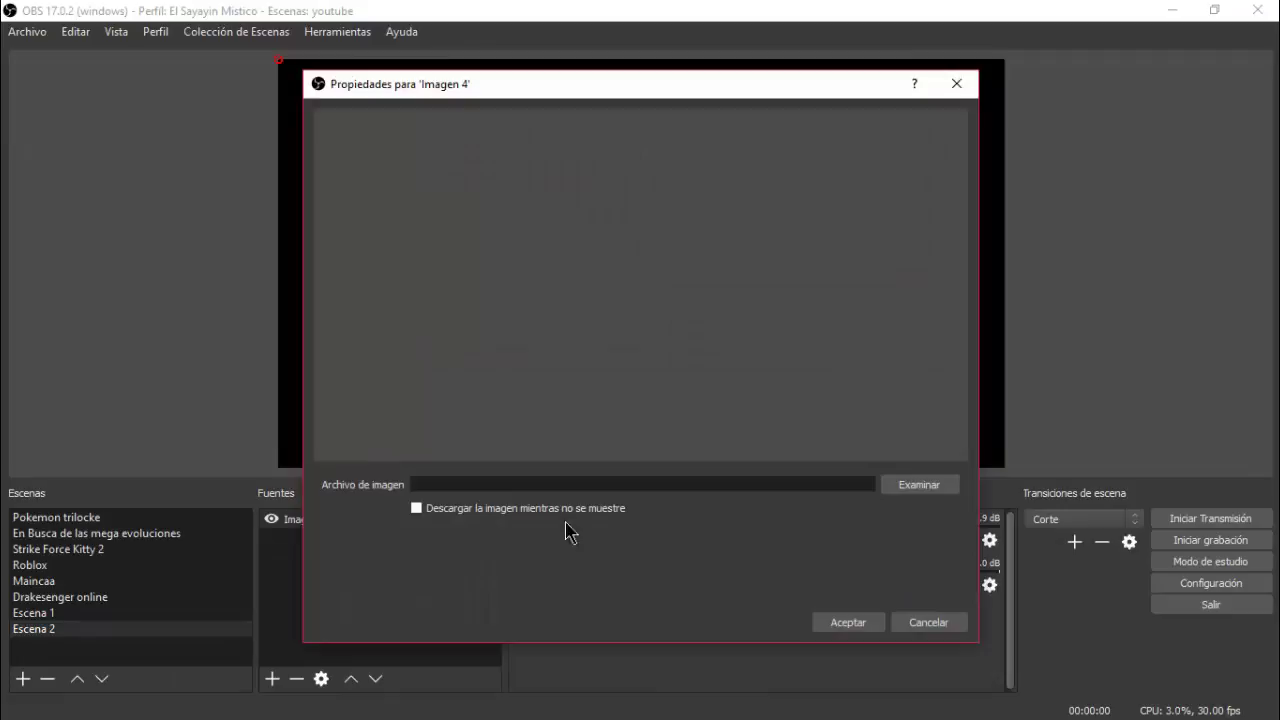
- Find the Layouts folder by searching the desktop for "lay" and load Pokemon diamante ramdomlocke as the source's image file
{"action": "left_click", "coordinate": [913, 480]}
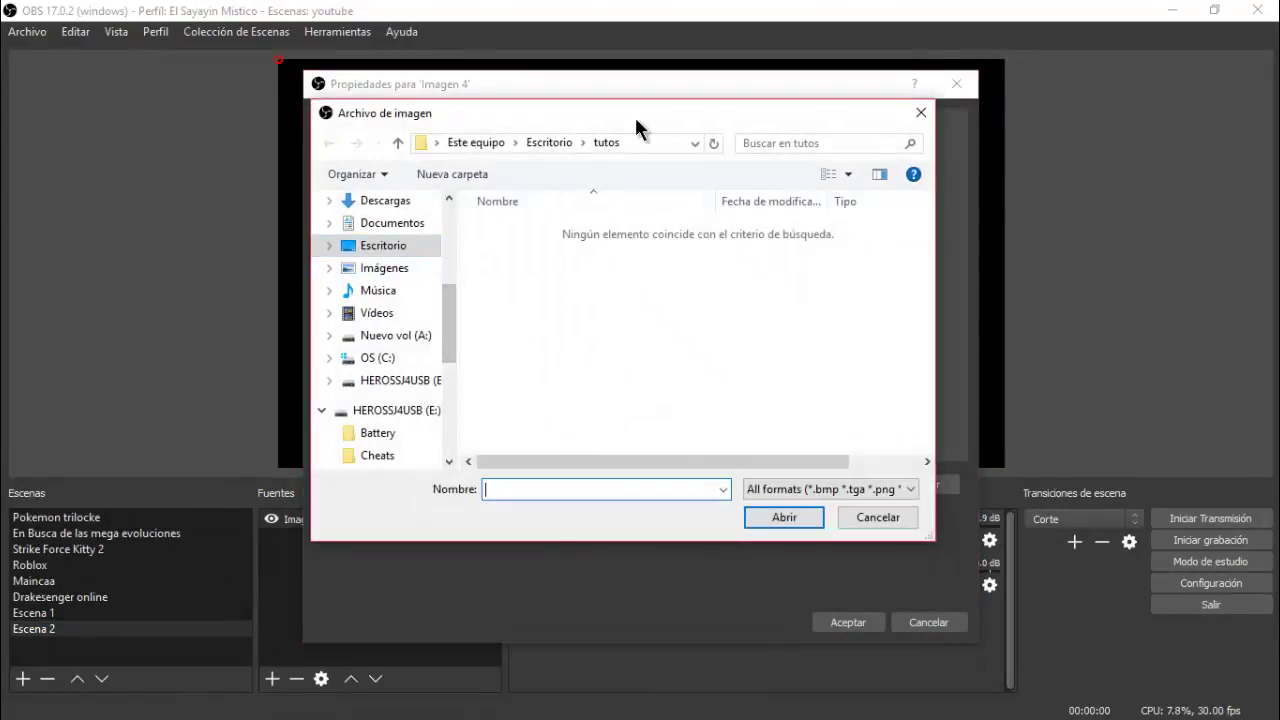
{"action": "left_click", "coordinate": [476, 141]}
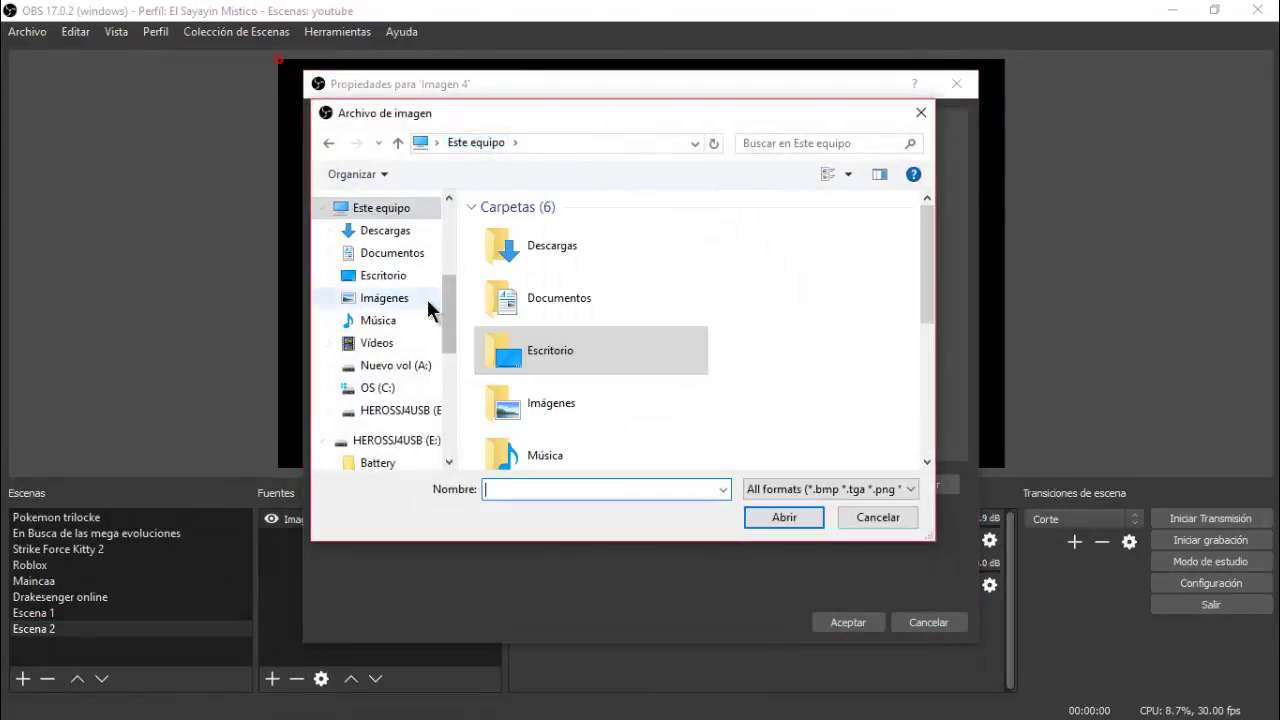
{"action": "double_click", "coordinate": [543, 349]}
{"action": "scroll", "coordinate": [607, 305], "scroll_direction": "down", "scroll_amount": 5}
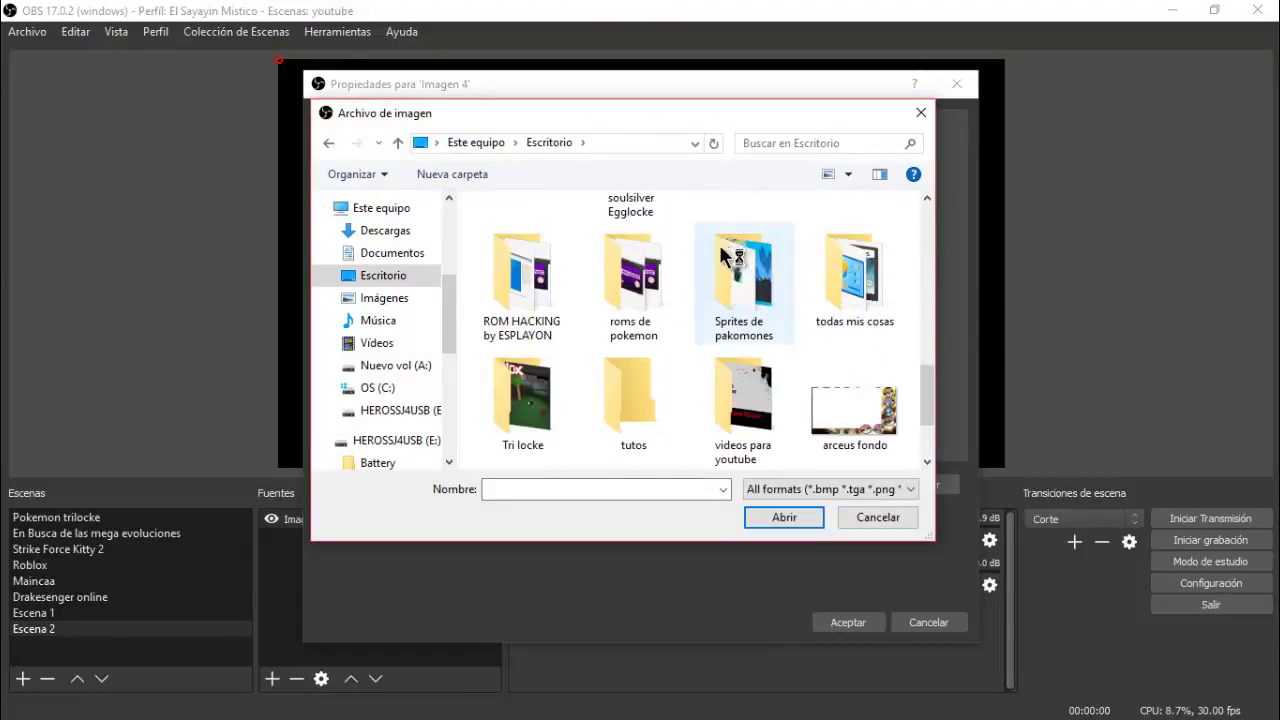
{"action": "scroll", "coordinate": [725, 257], "scroll_direction": "up", "scroll_amount": 1}
{"action": "left_click", "coordinate": [828, 141]}
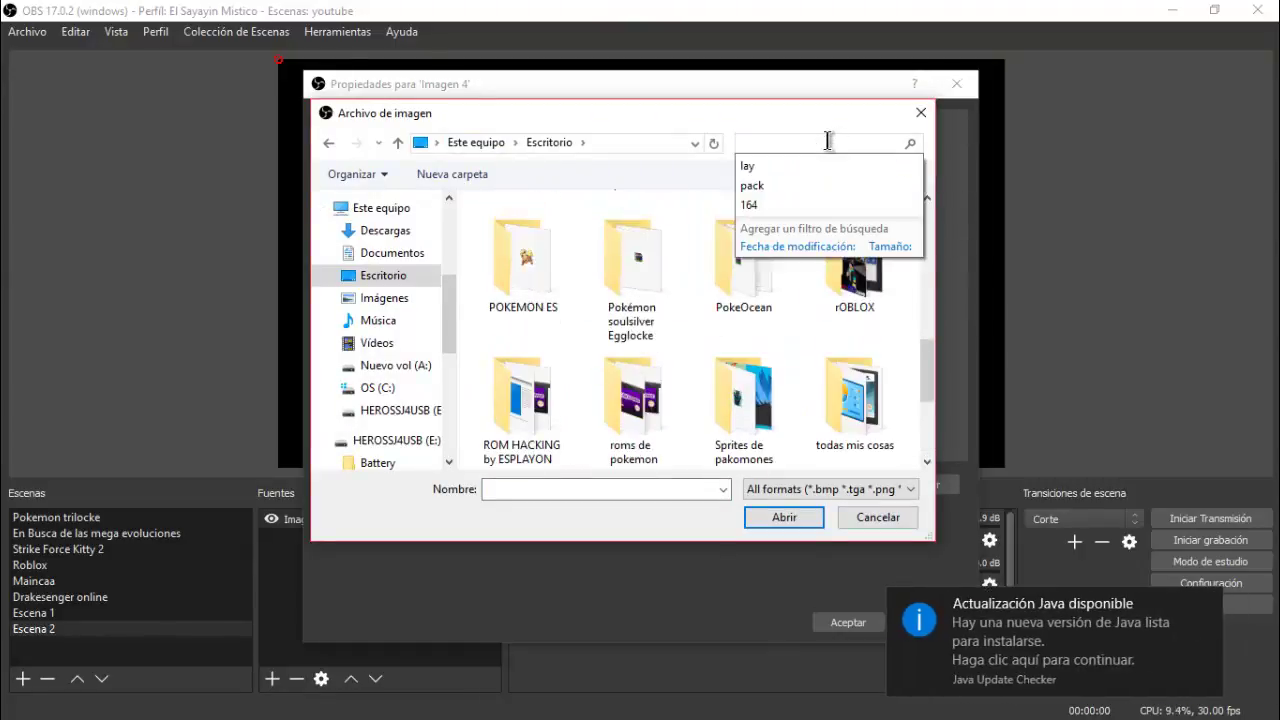
{"action": "type", "text": "lay"}
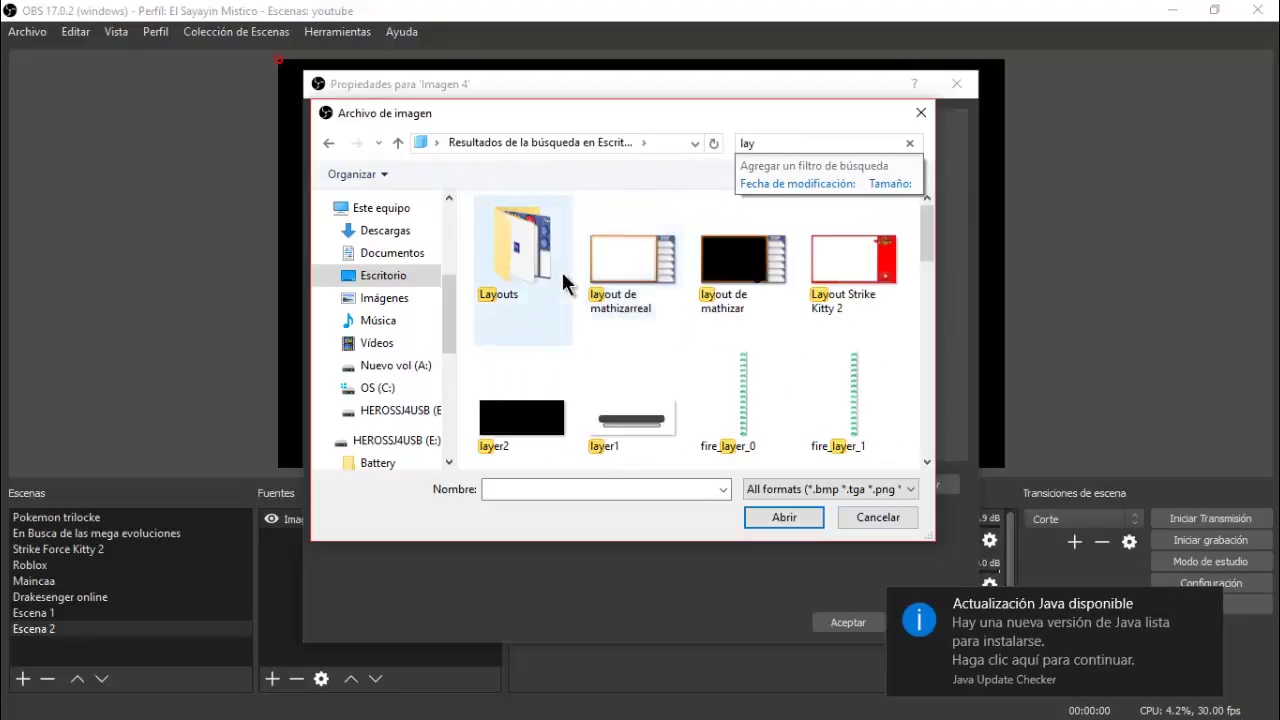
{"action": "double_click", "coordinate": [561, 270]}
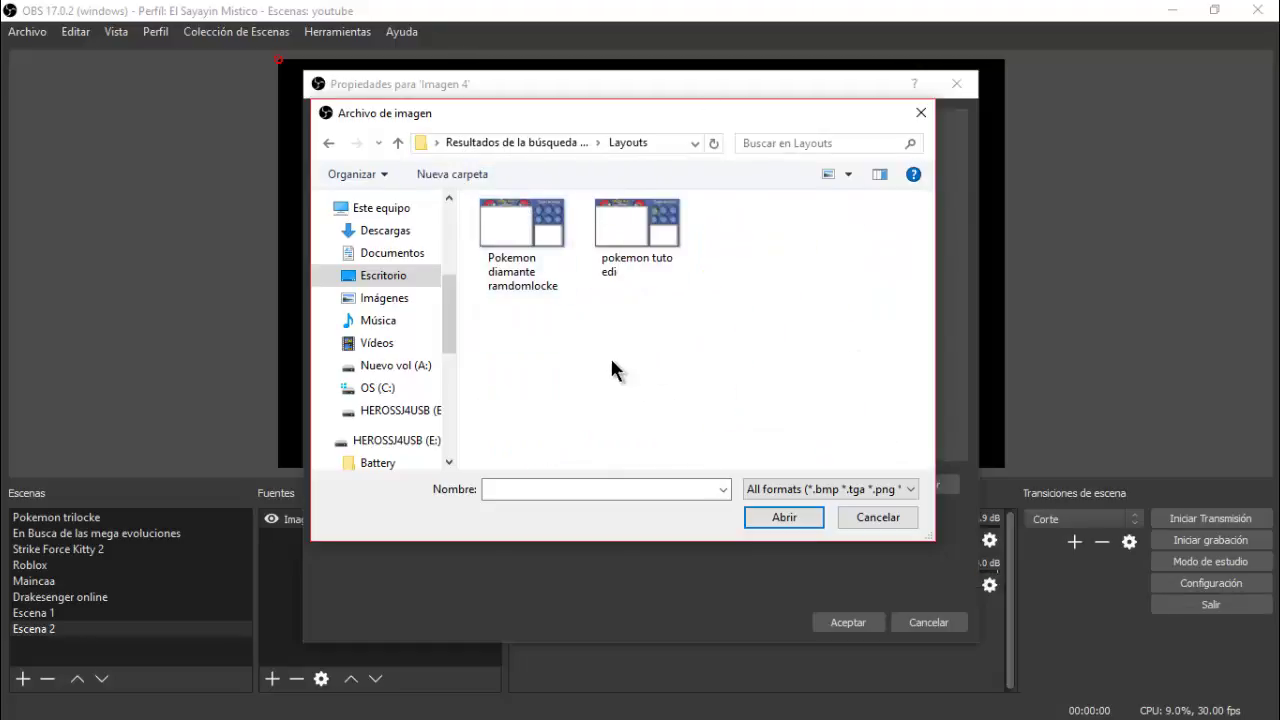
{"action": "double_click", "coordinate": [550, 234]}
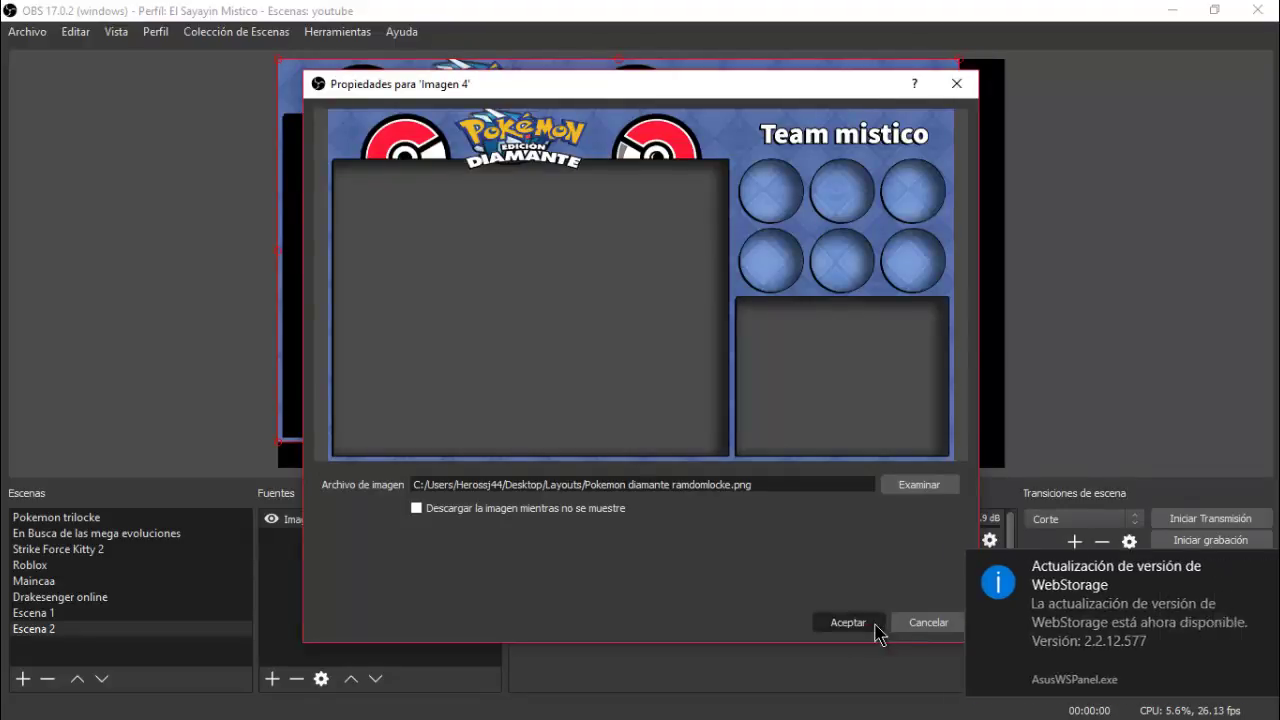
{"action": "left_click", "coordinate": [848, 622]}
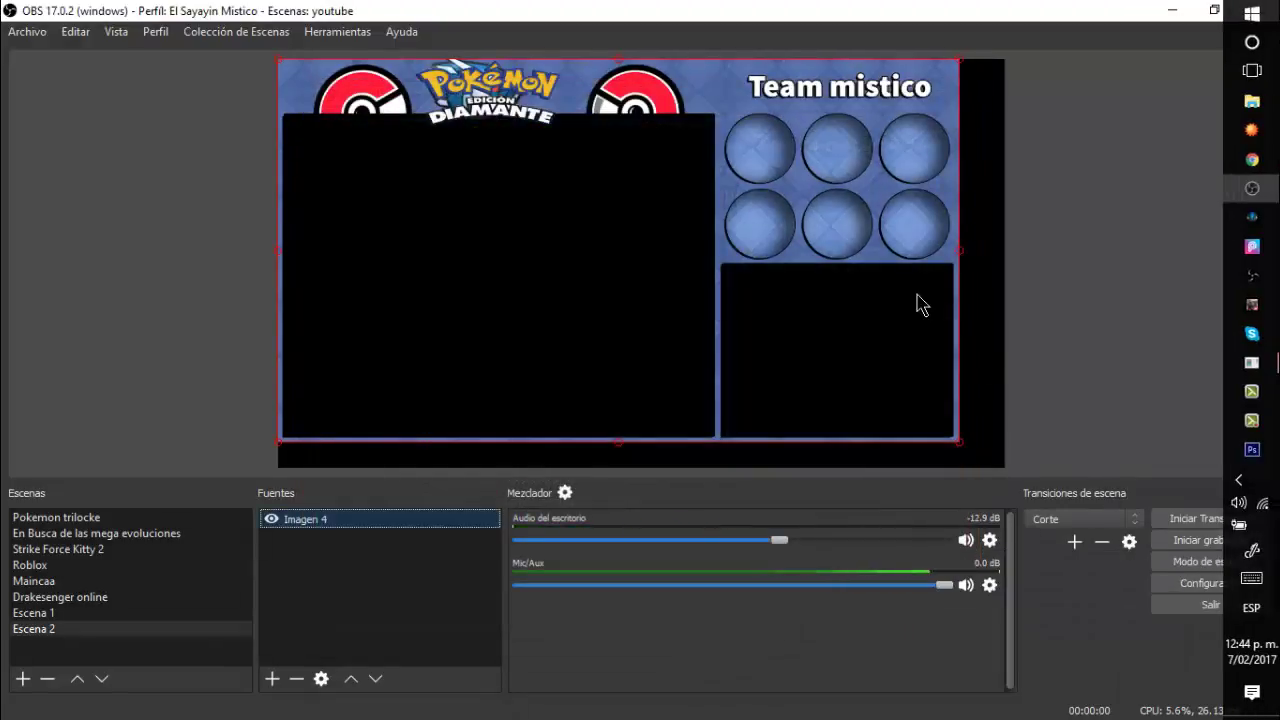
- Fit the layout image to the screen so that it fills the canvas
{"action": "left_click_drag", "start_coordinate": [957, 446], "coordinate": [997, 471]}
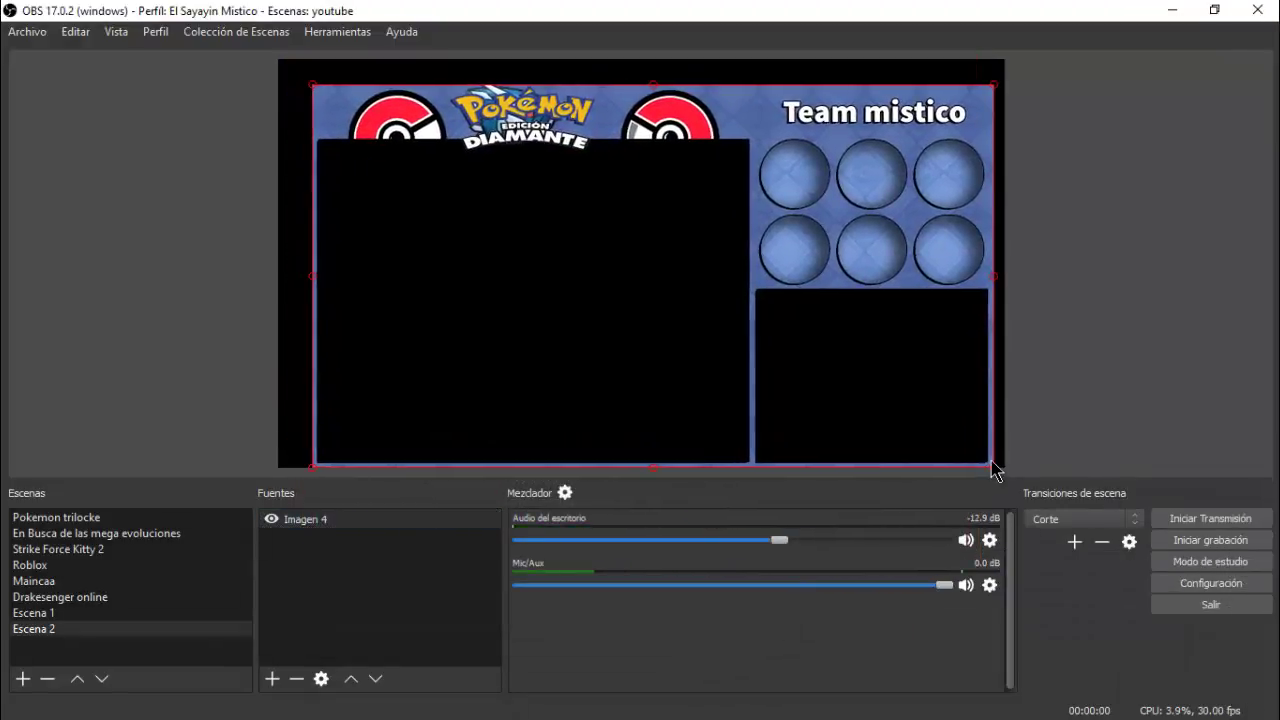
{"action": "right_click", "coordinate": [483, 521]}
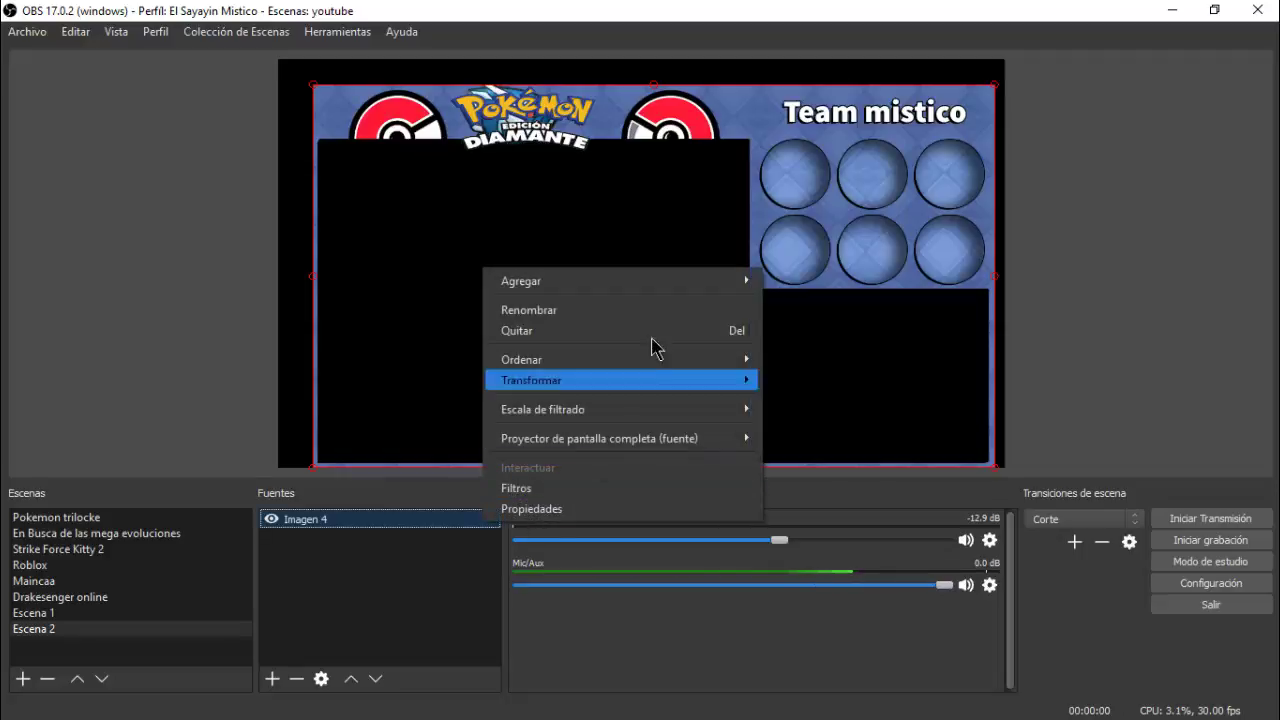
{"action": "mouse_move", "coordinate": [658, 384]}
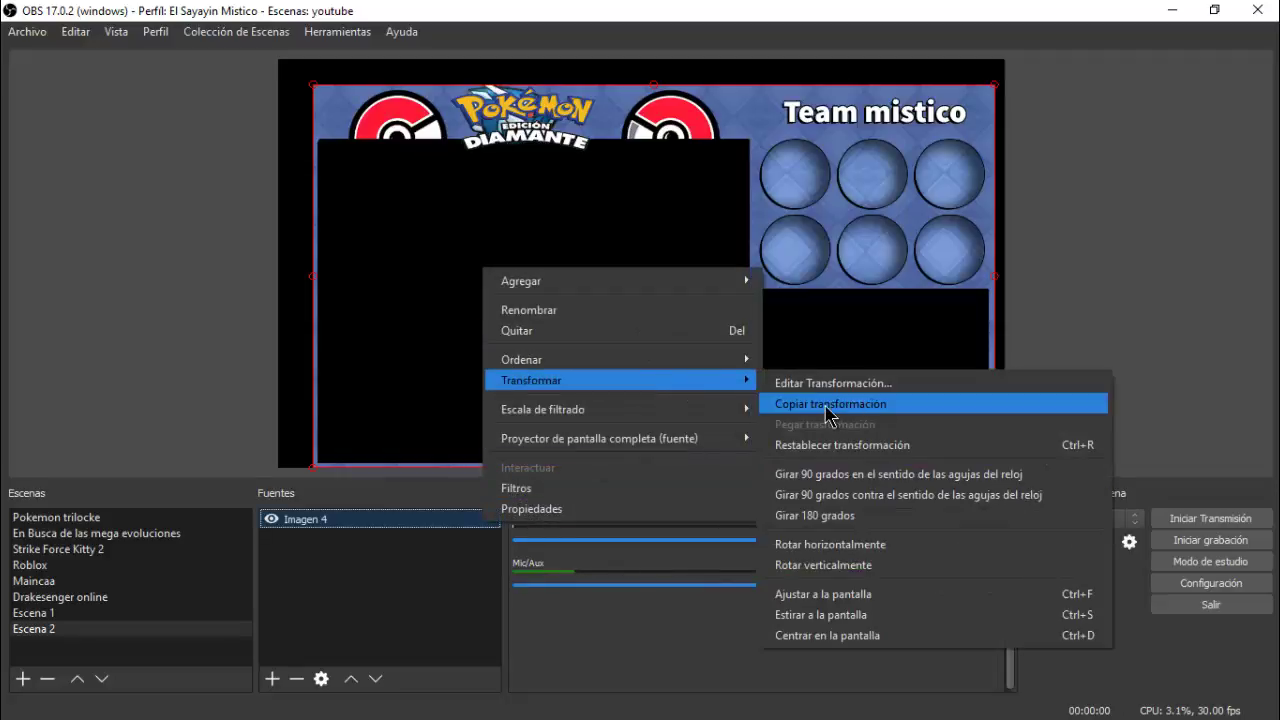
{"action": "left_click", "coordinate": [820, 596]}
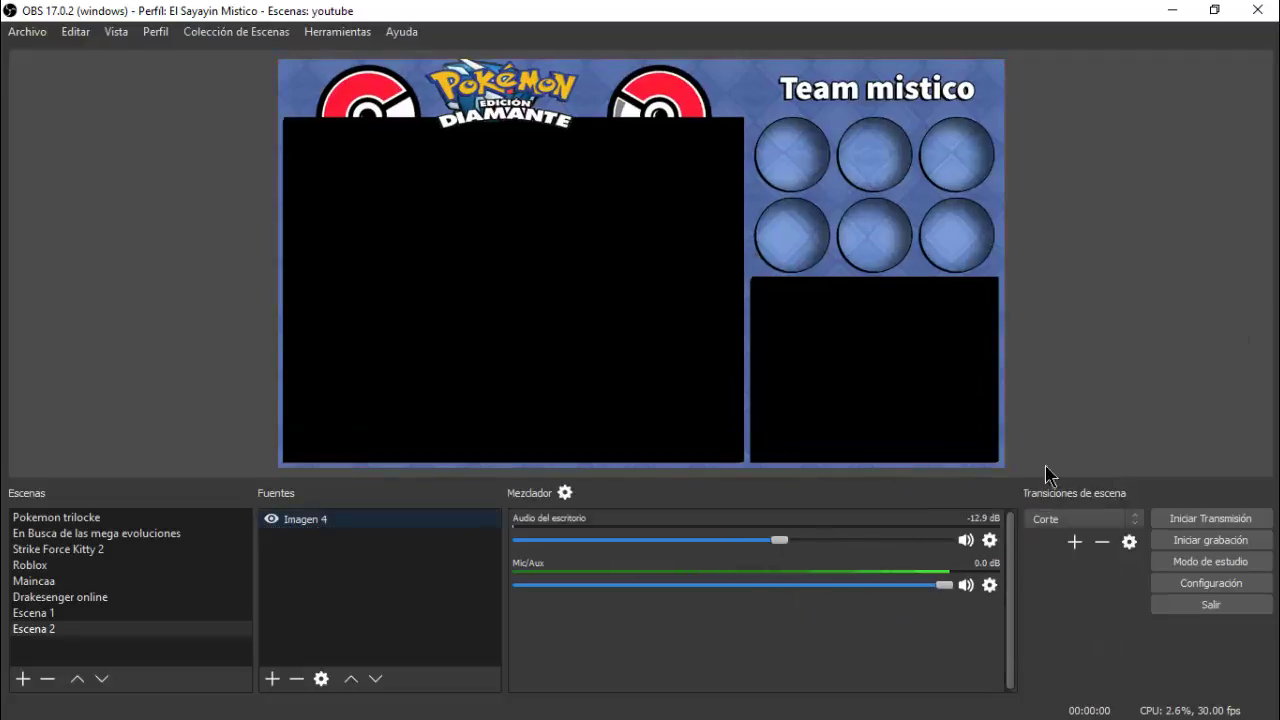
- Dismiss the list of source types and switch to the DeSmuME emulator running Pokémon Edición Negra
{"action": "right_click", "coordinate": [358, 558]}
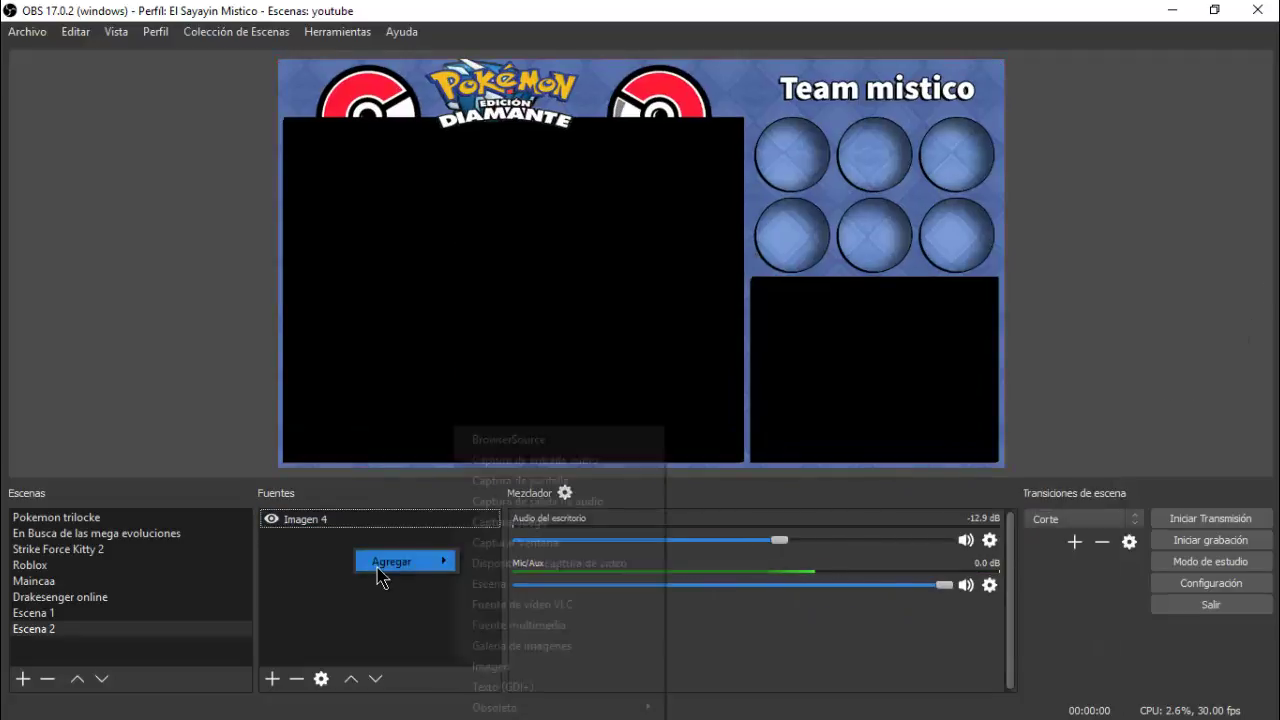
{"action": "left_click", "coordinate": [1203, 224]}
{"action": "mouse_move", "coordinate": [1270, 230]}
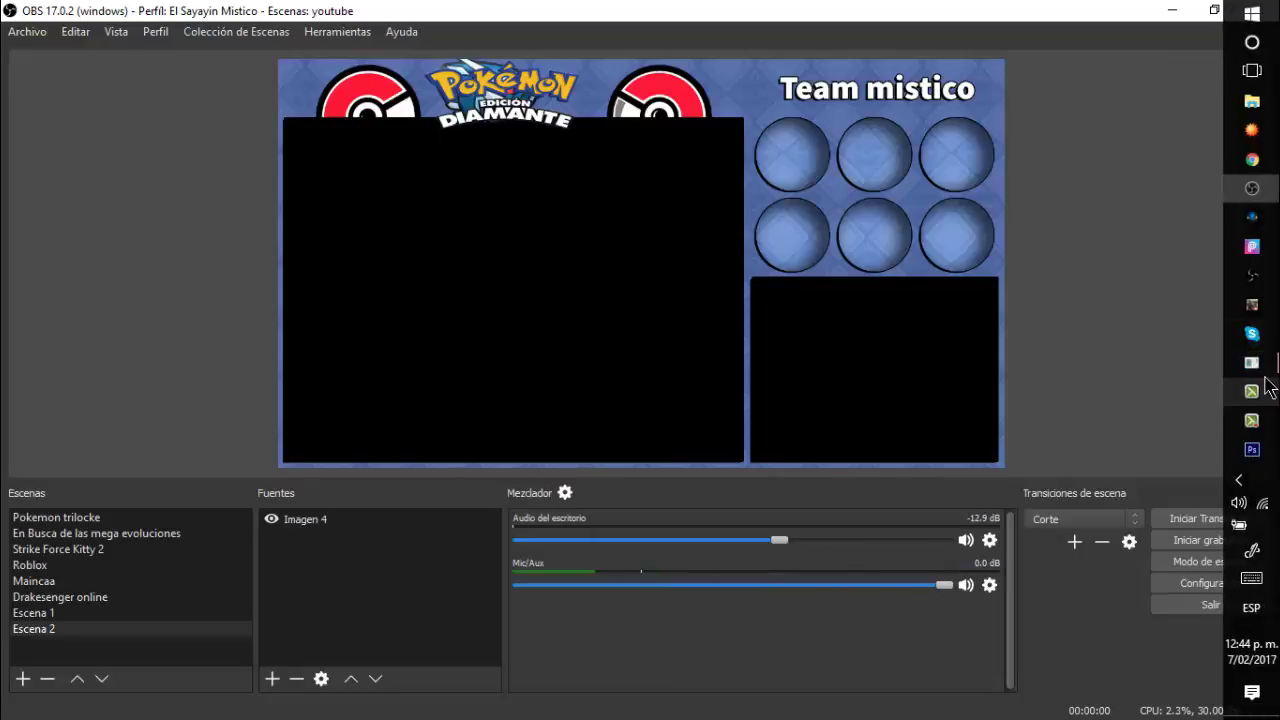
{"action": "left_click", "coordinate": [1254, 364]}
{"action": "left_click", "coordinate": [1156, 414]}
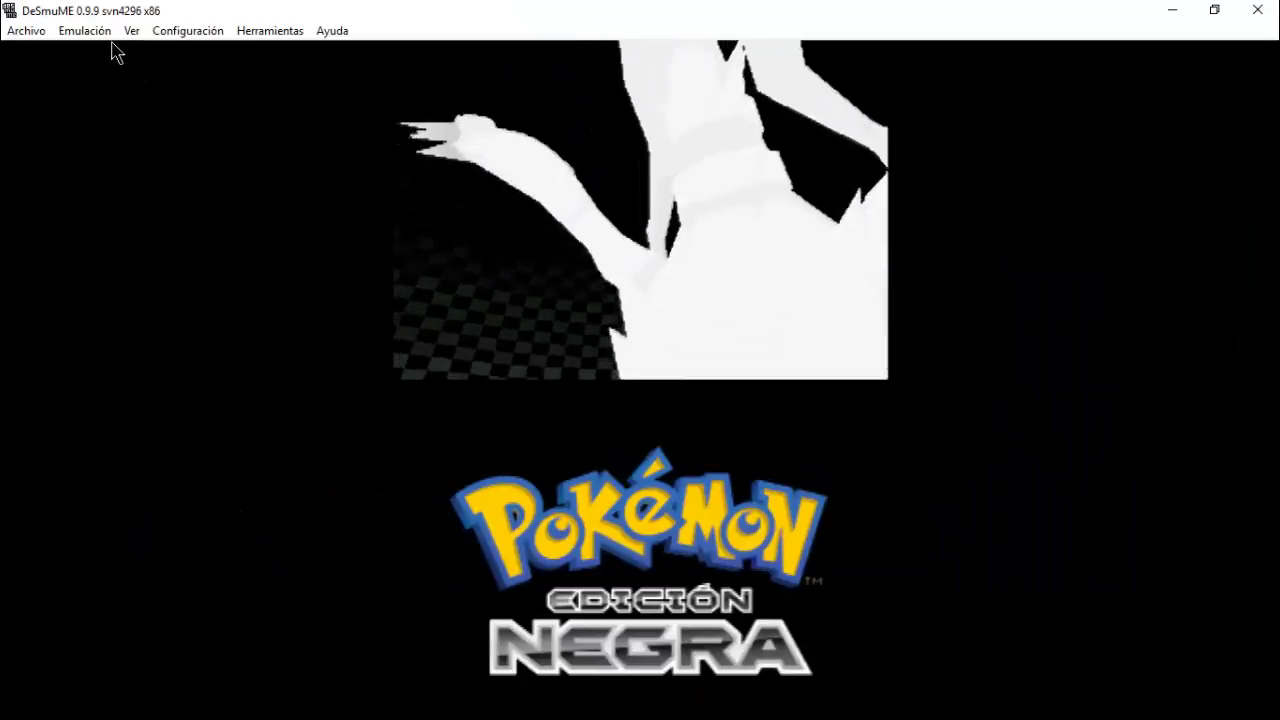
- Try the horizontal LCD layout in the emulator and return it to vertical
{"action": "left_click", "coordinate": [131, 32]}
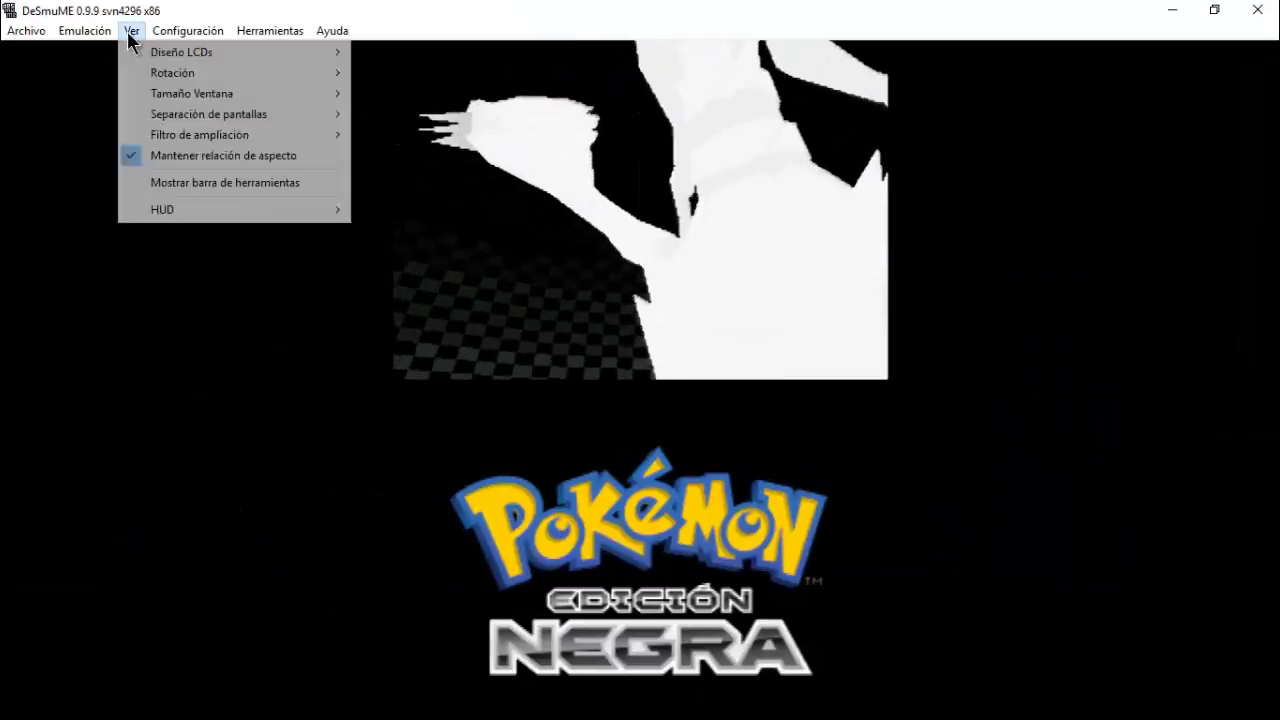
{"action": "mouse_move", "coordinate": [306, 64]}
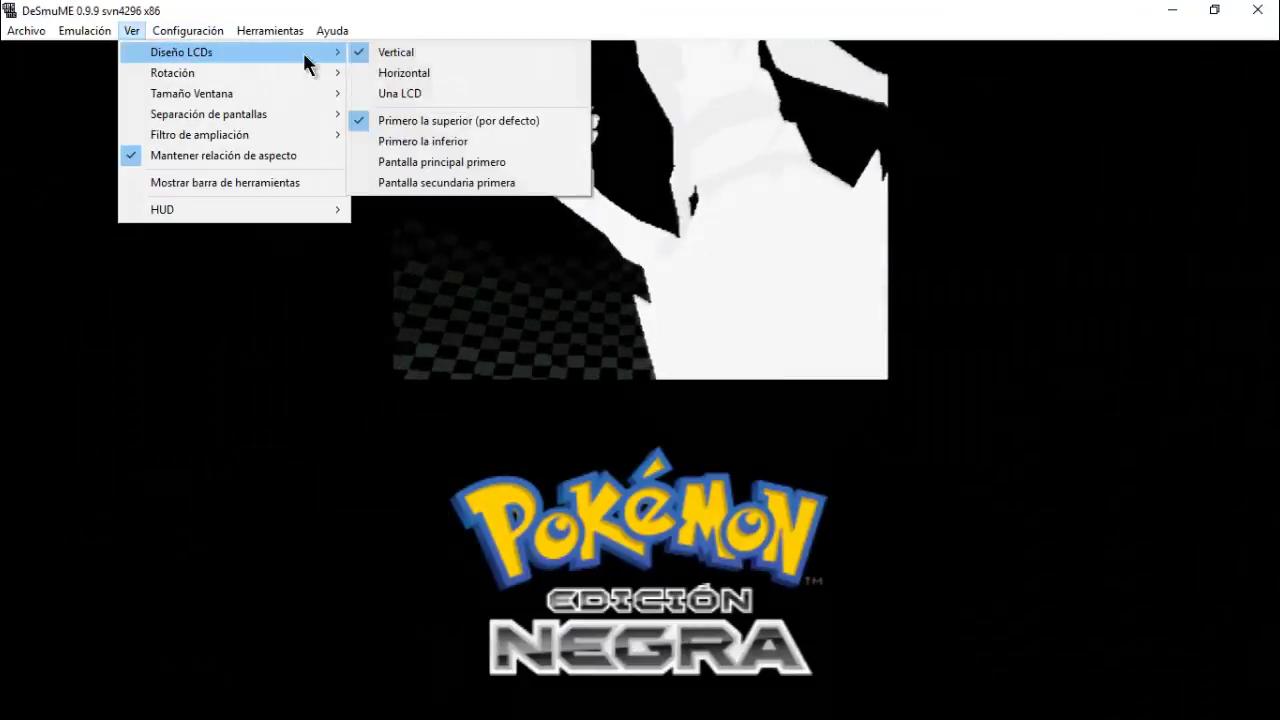
{"action": "left_click", "coordinate": [428, 73]}
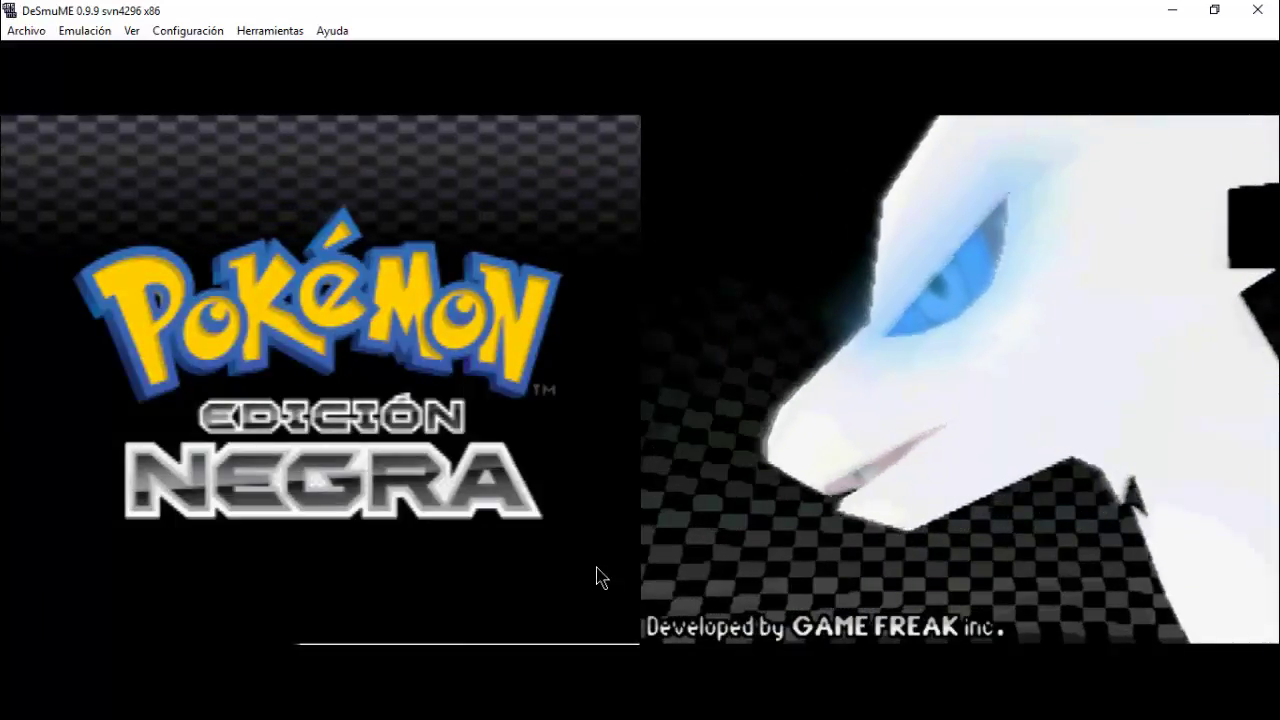
{"action": "key", "text": "Return"}
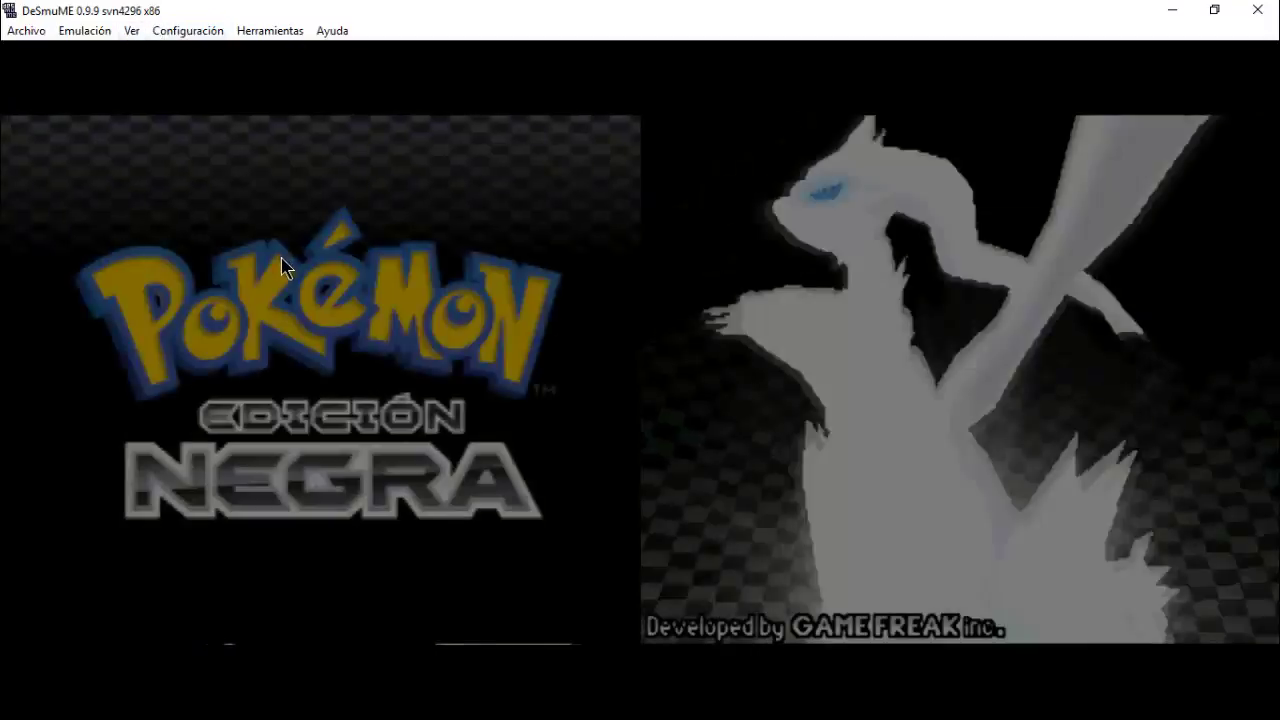
{"action": "left_click", "coordinate": [131, 31]}
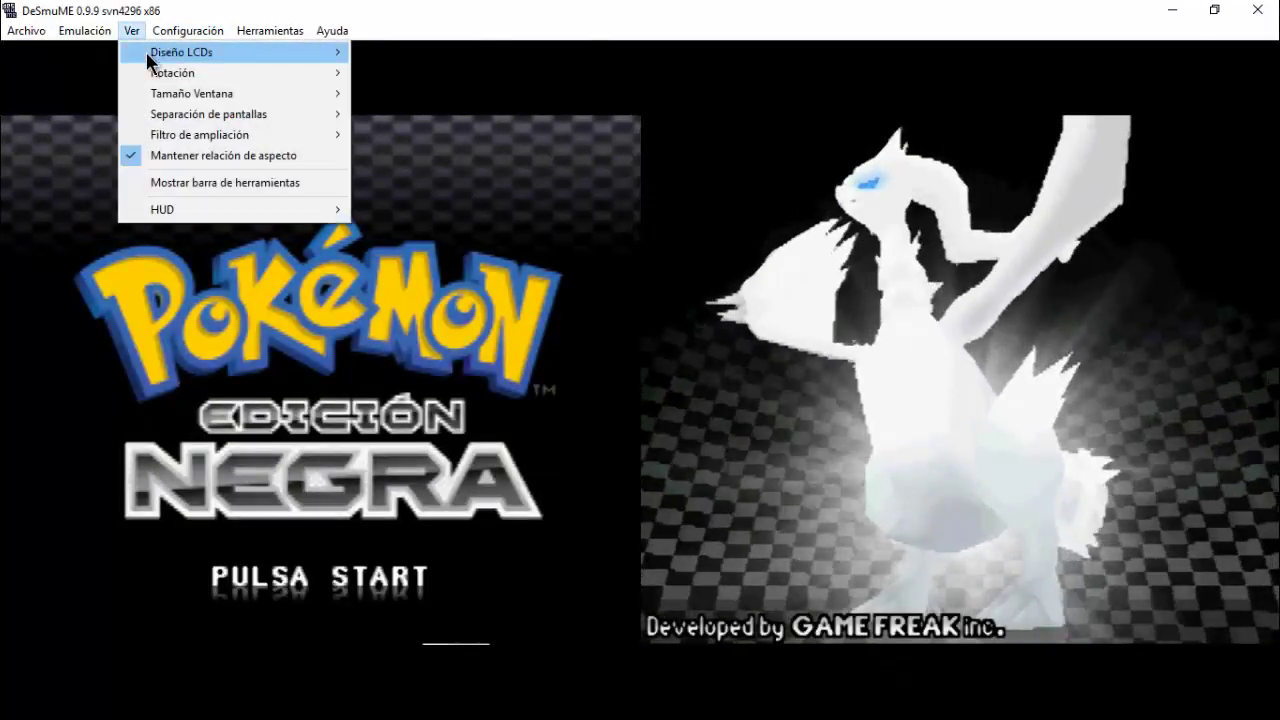
{"action": "mouse_move", "coordinate": [146, 52]}
{"action": "left_click", "coordinate": [434, 53]}
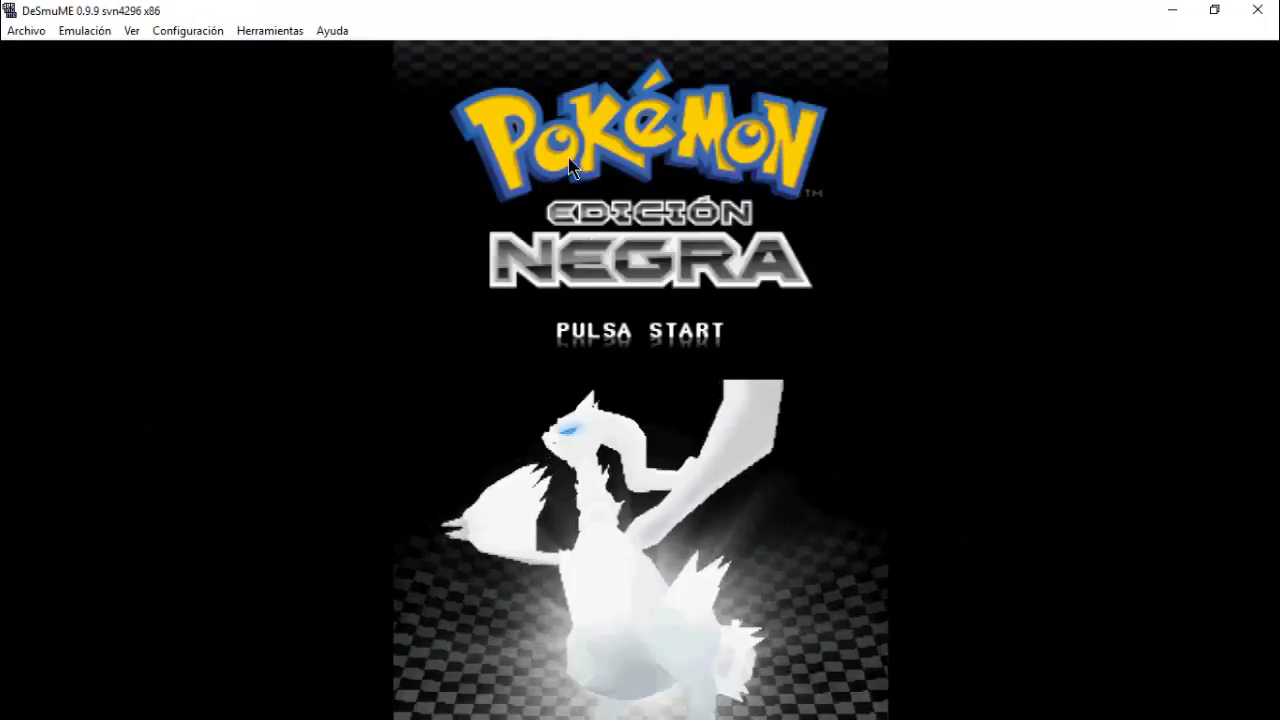
- Reduce the emulator to a smaller preset window size and move its window slightly up so both game screens fit
{"action": "left_click", "coordinate": [140, 33]}
{"action": "mouse_move", "coordinate": [184, 122]}
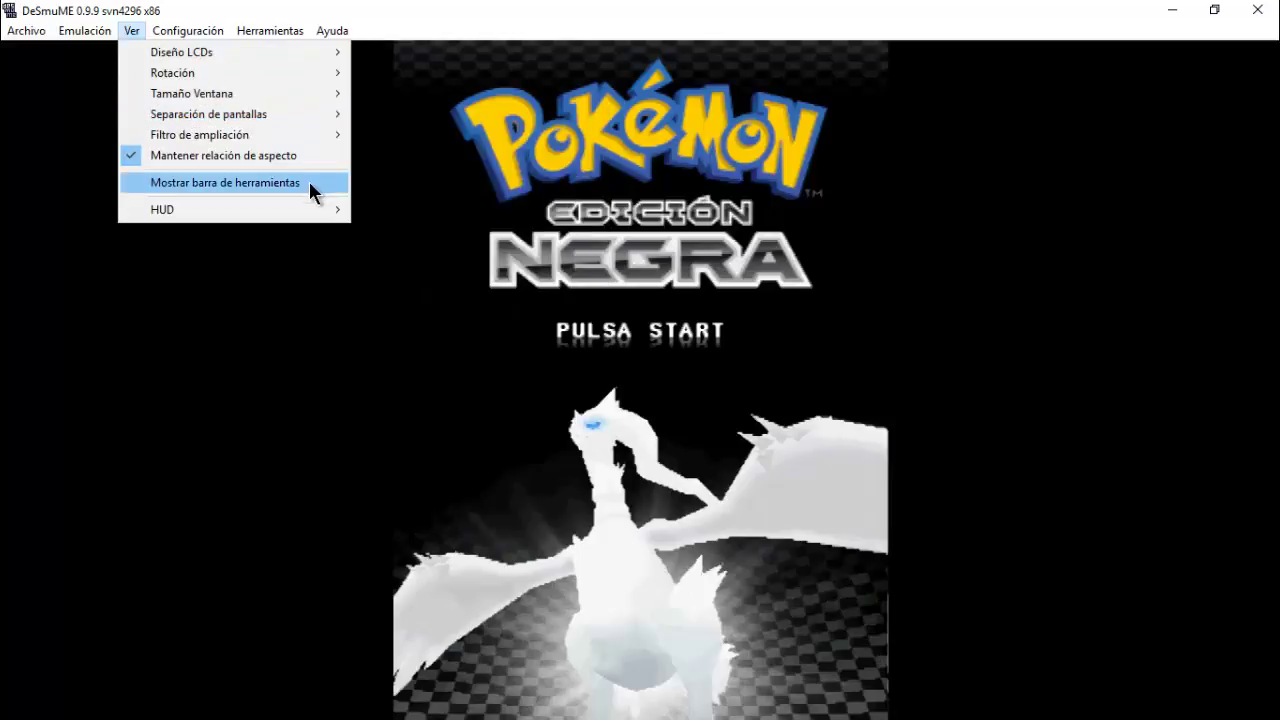
{"action": "mouse_move", "coordinate": [172, 22]}
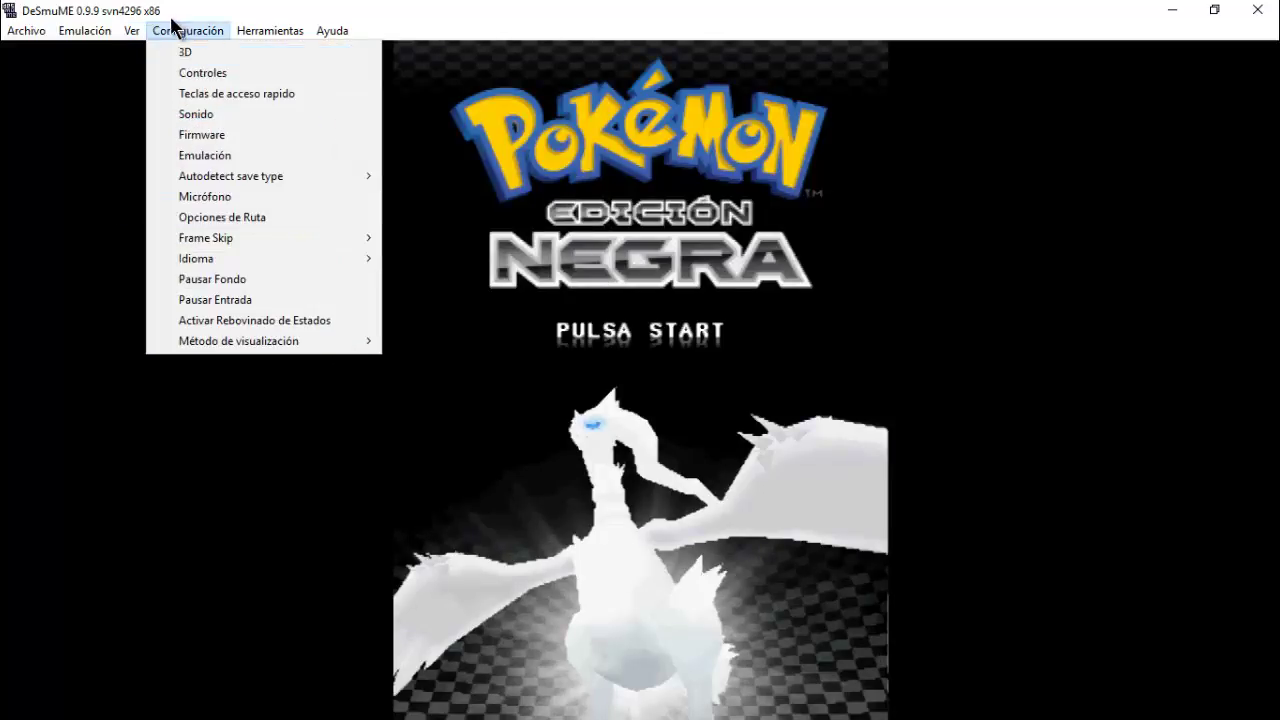
{"action": "mouse_move", "coordinate": [131, 30]}
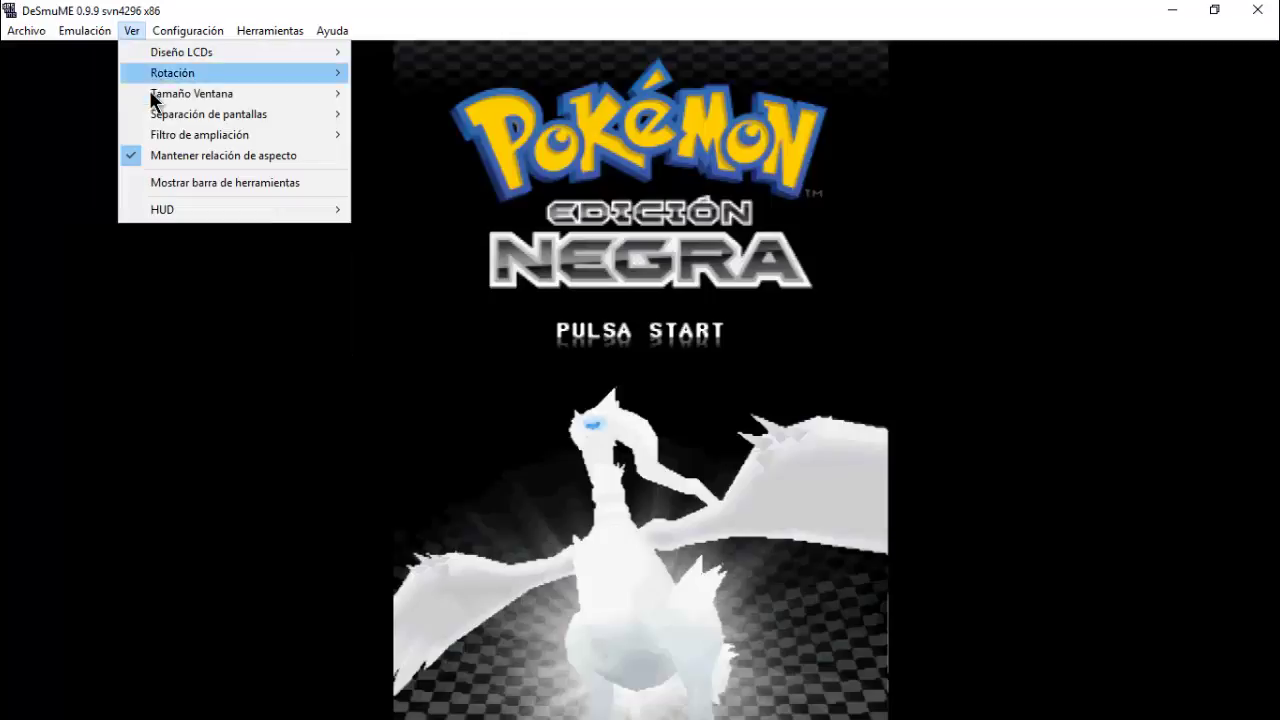
{"action": "mouse_move", "coordinate": [154, 95]}
{"action": "left_click", "coordinate": [369, 89]}
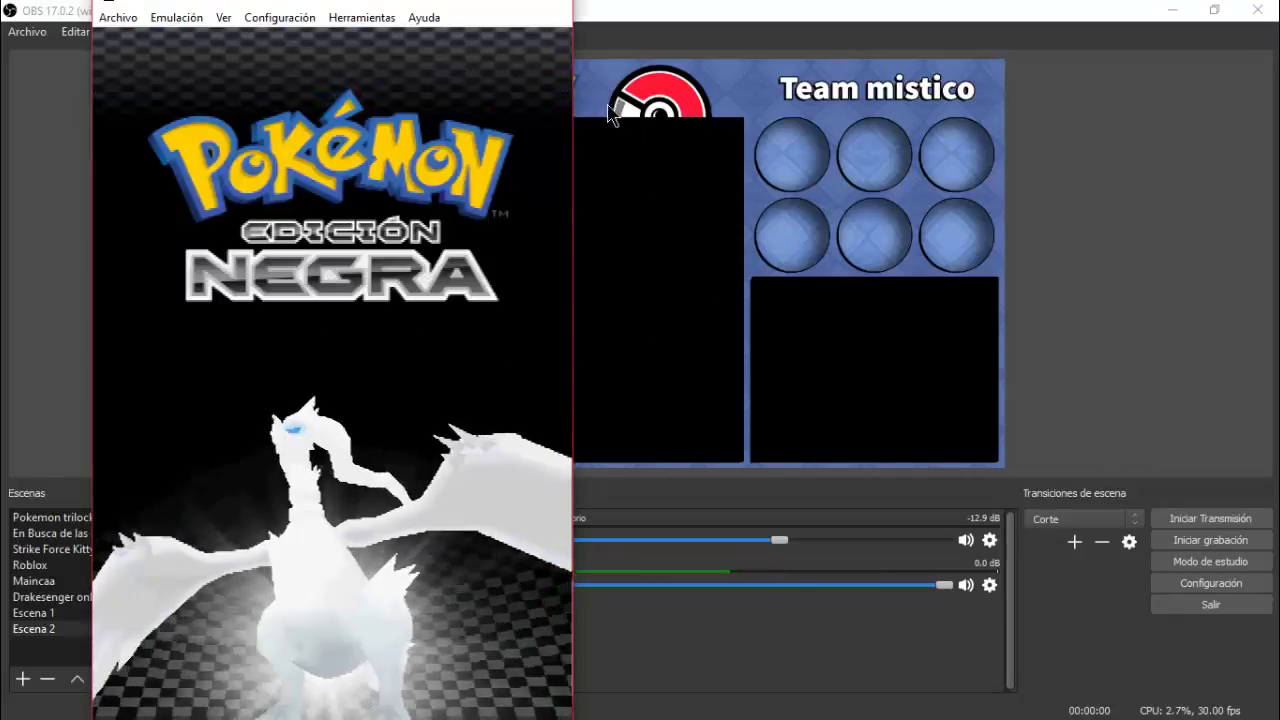
{"action": "left_click_drag", "start_coordinate": [398, 4], "coordinate": [390, 0]}
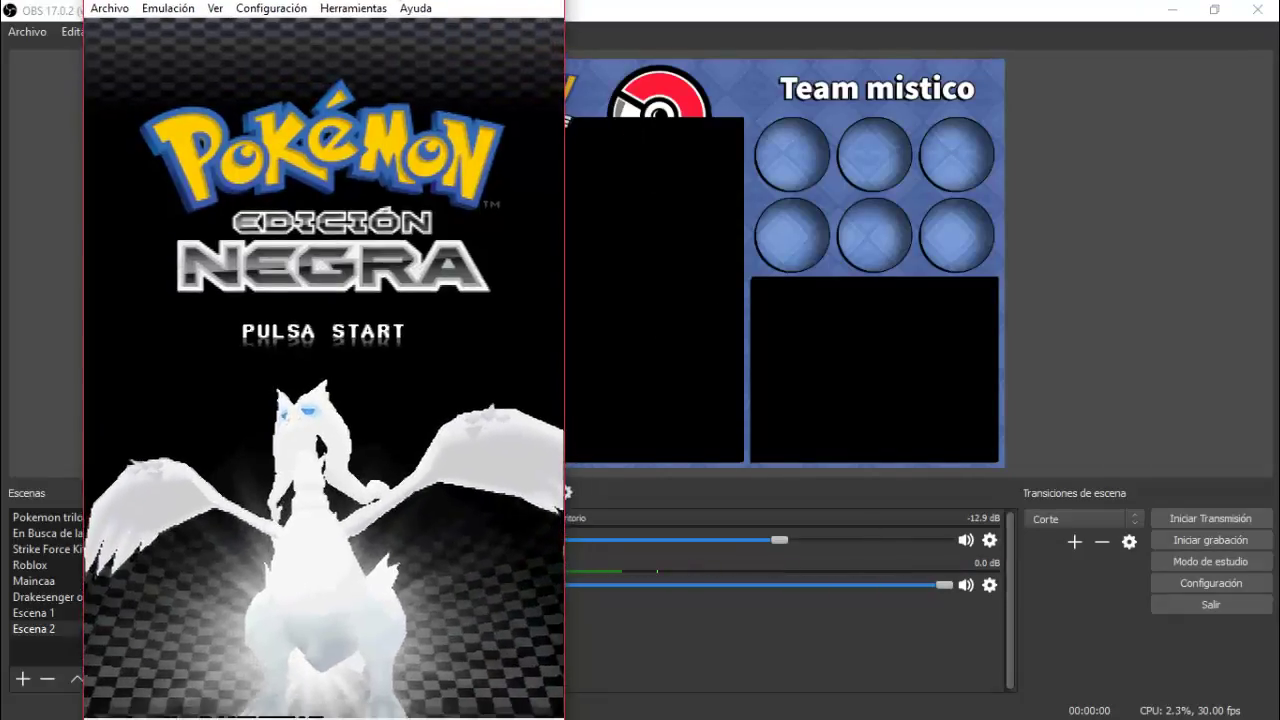
- Return to OBS and add a new window capture source to Escena 2 that captures the DeSmuME 0.9.9 svn4296 x86 window
{"action": "left_click", "coordinate": [791, 25]}
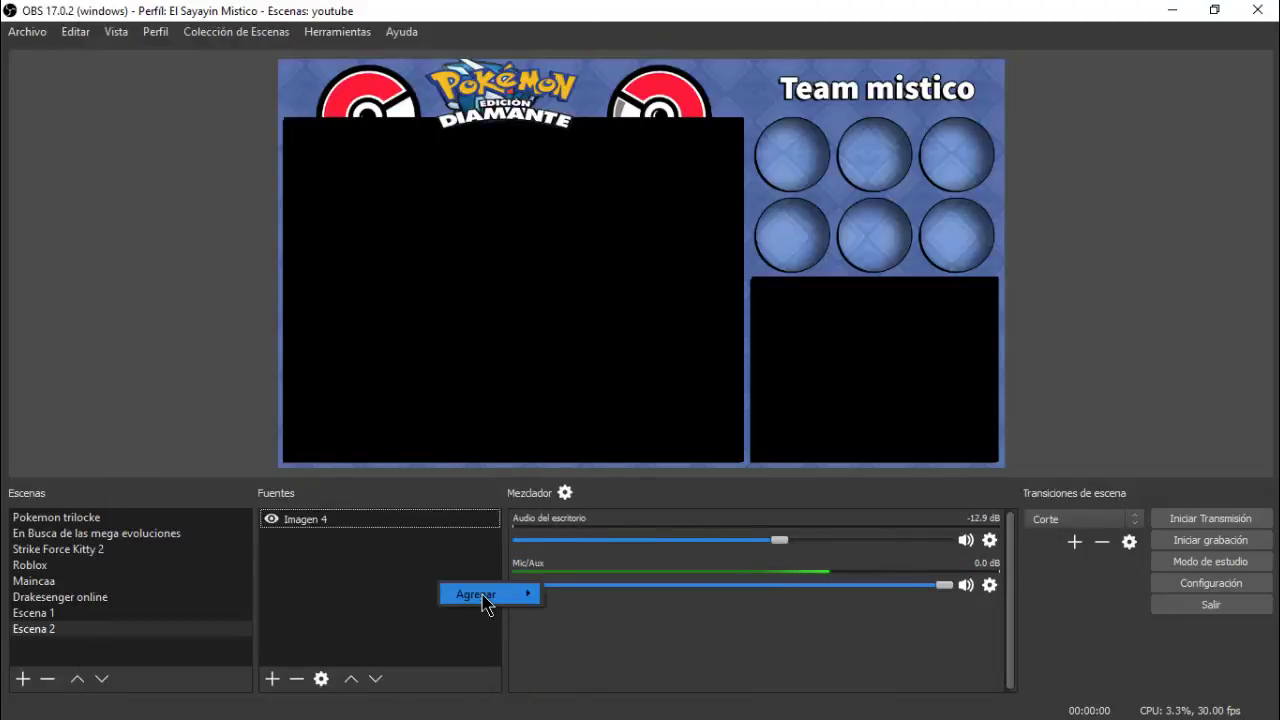
{"action": "mouse_move", "coordinate": [483, 596]}
{"action": "left_click", "coordinate": [599, 542]}
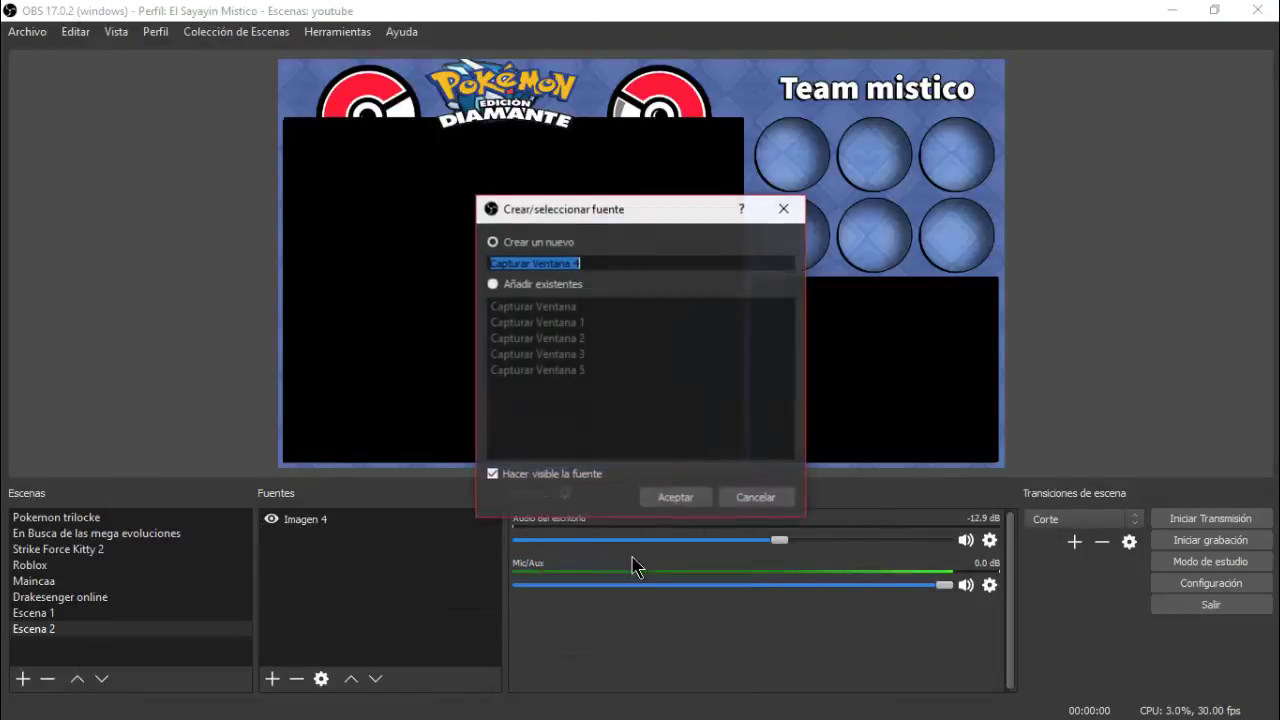
{"action": "left_click", "coordinate": [680, 500]}
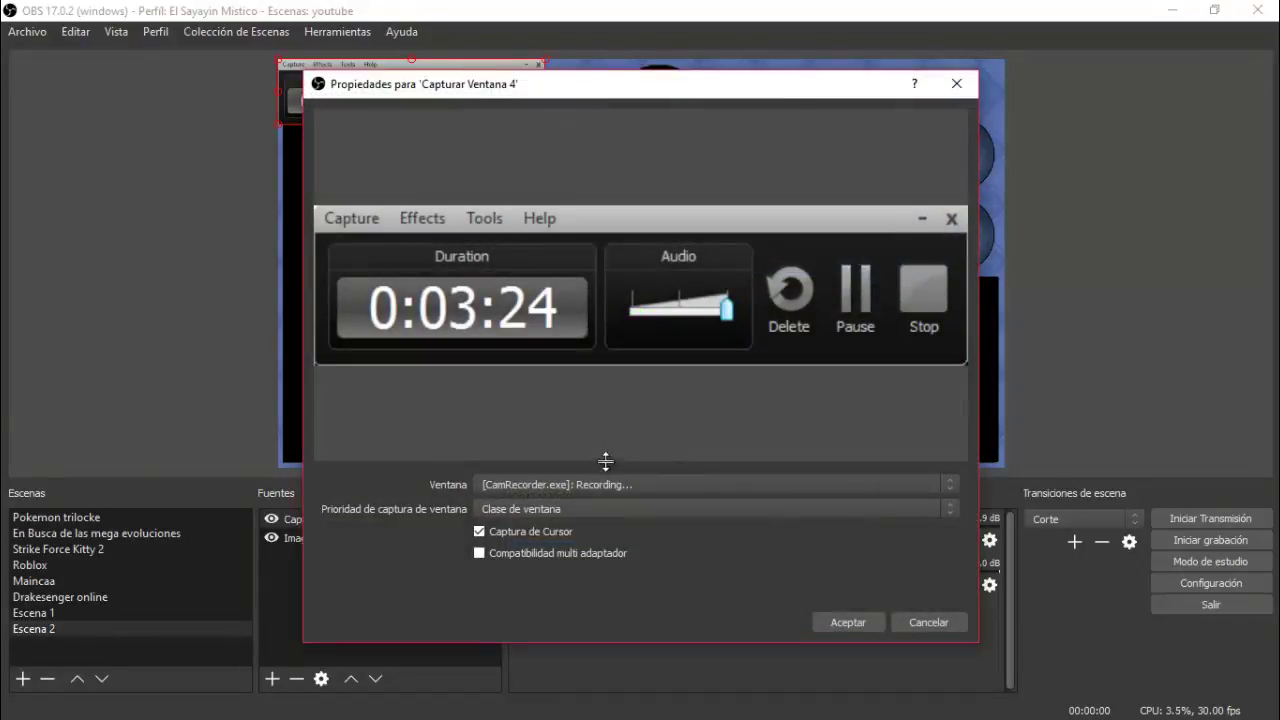
{"action": "left_click", "coordinate": [607, 484]}
{"action": "left_click", "coordinate": [545, 515]}
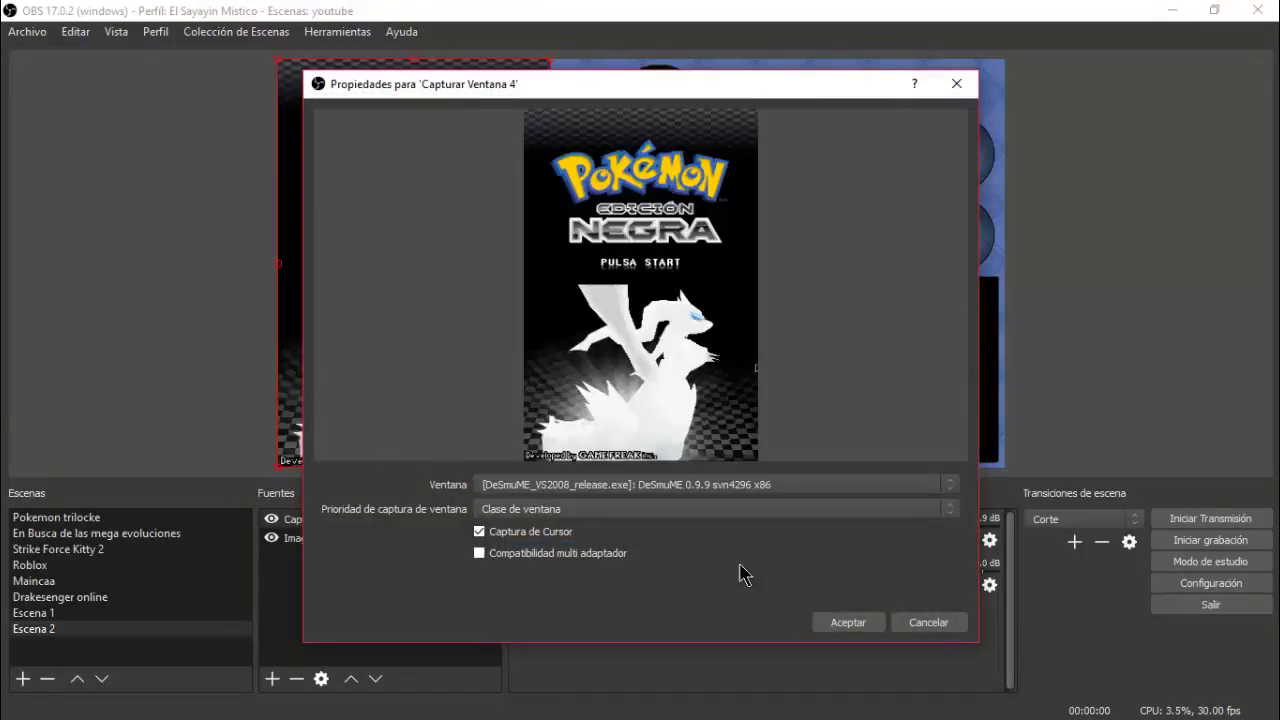
{"action": "left_click", "coordinate": [850, 623]}
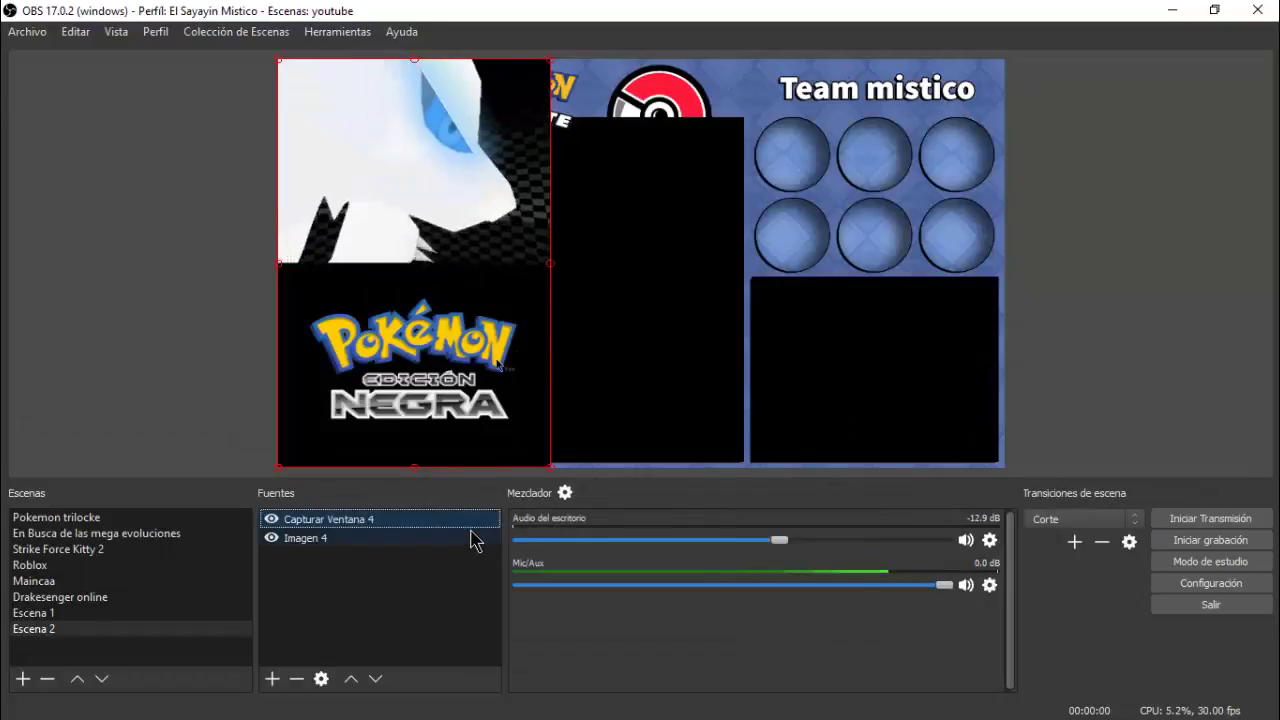
- Place the DeSmuME capture behind the Imagen 4 layout, then scale and shift it so the upper game screen fills the large frame
{"action": "left_click_drag", "start_coordinate": [479, 521], "coordinate": [480, 550]}
{"action": "left_click_drag", "start_coordinate": [507, 287], "coordinate": [746, 545]}
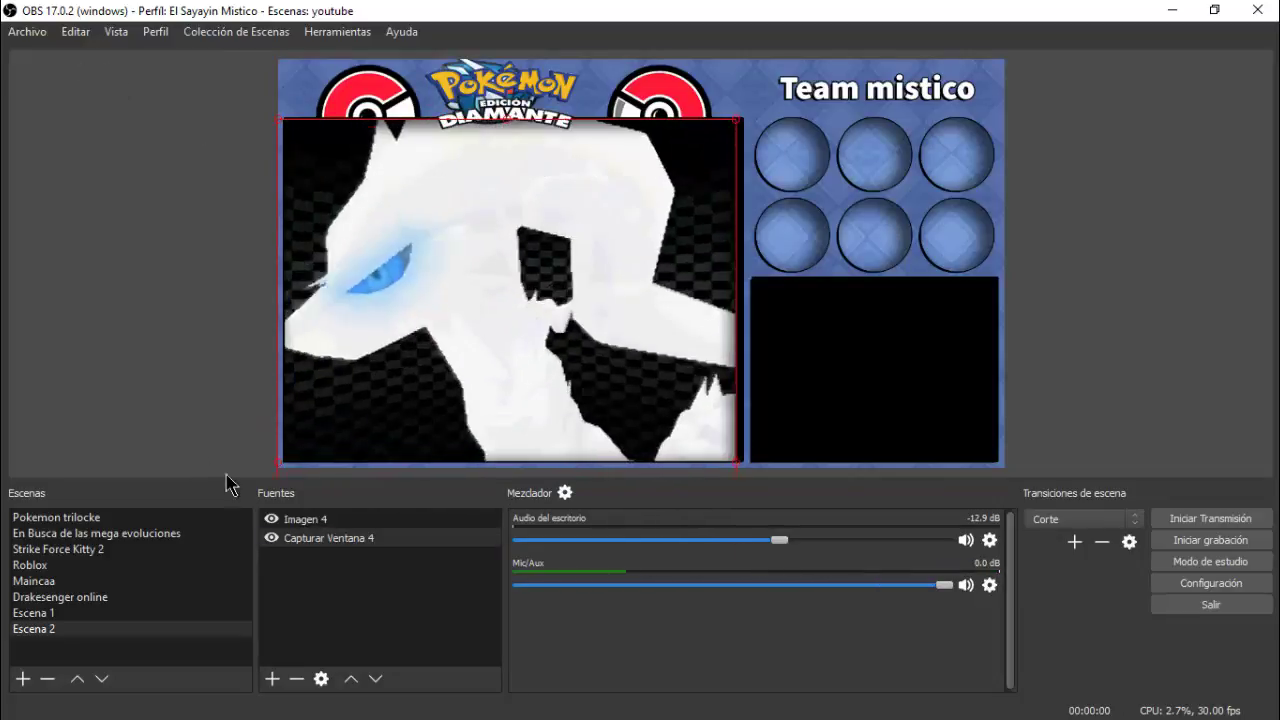
{"action": "double_click", "coordinate": [334, 541]}
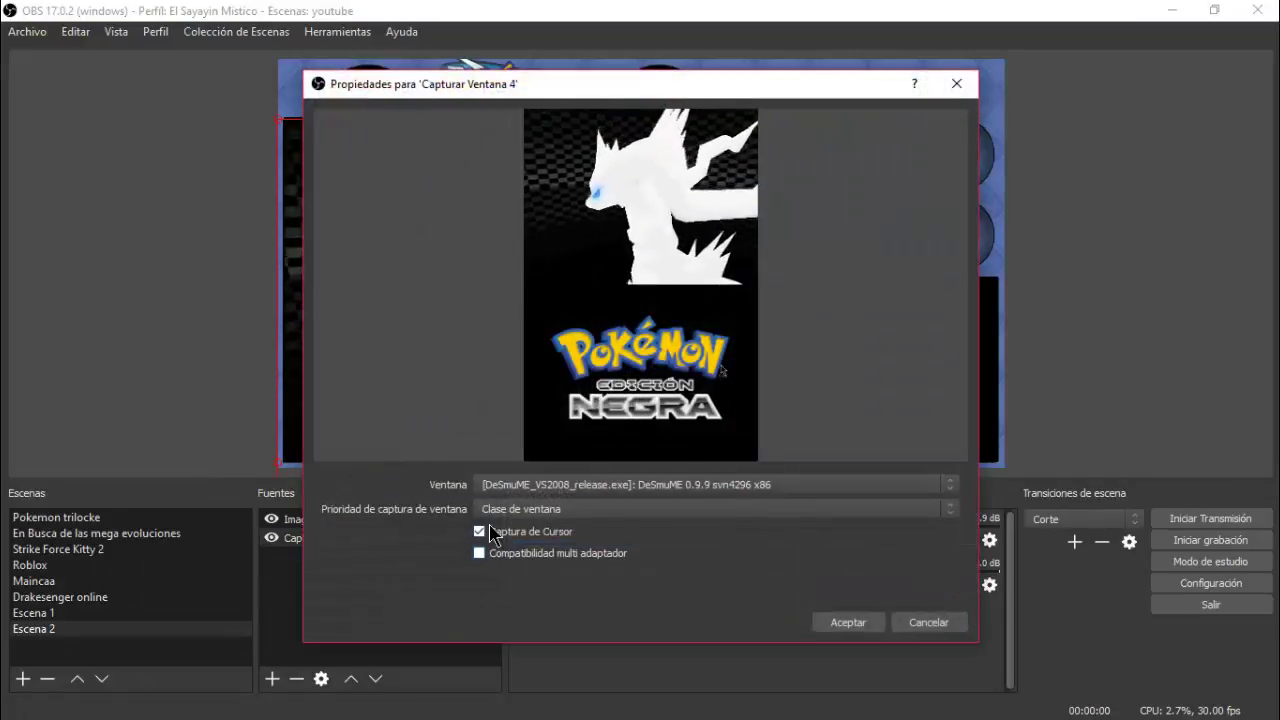
{"action": "left_click", "coordinate": [828, 622]}
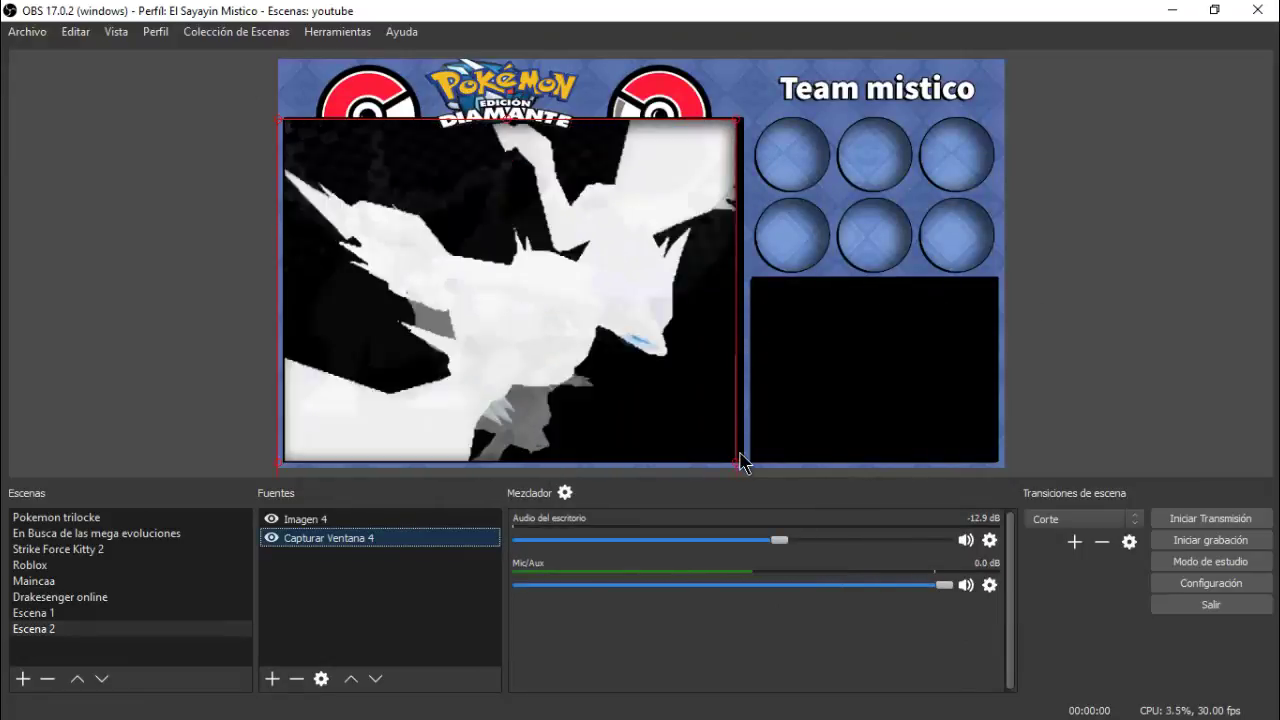
{"action": "left_click", "coordinate": [736, 464]}
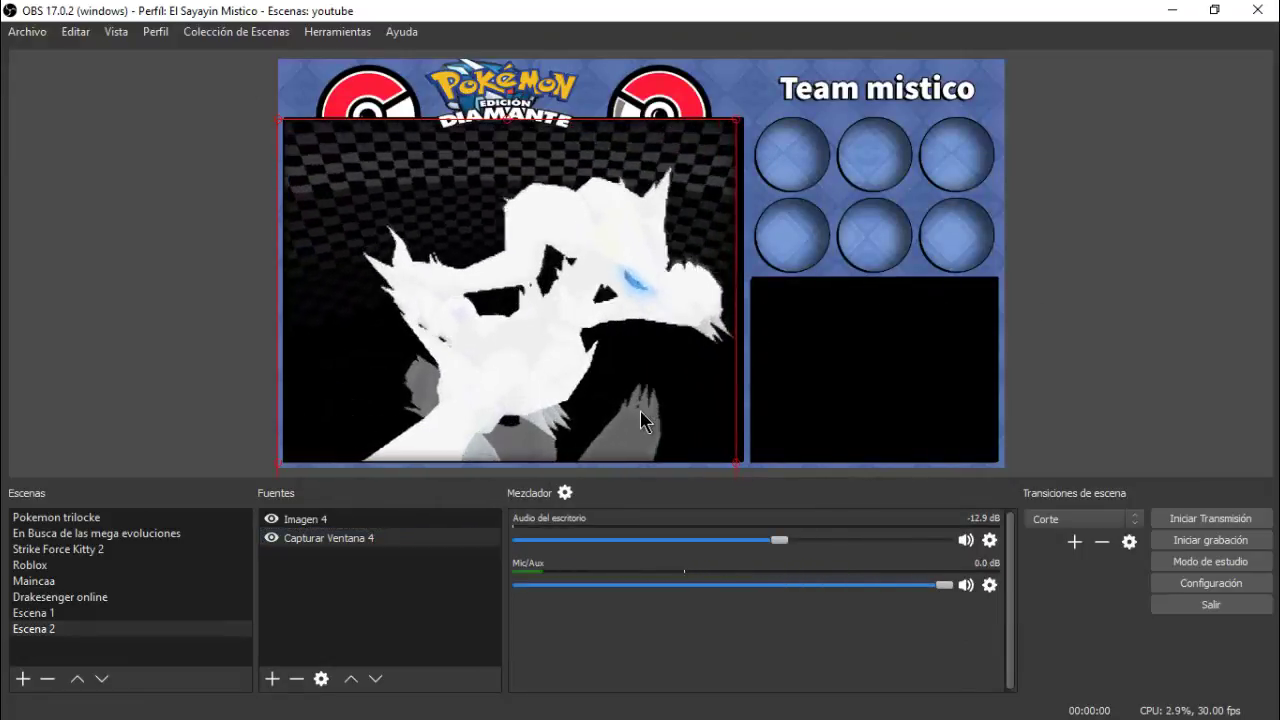
{"action": "left_click_drag", "start_coordinate": [640, 411], "coordinate": [647, 413]}
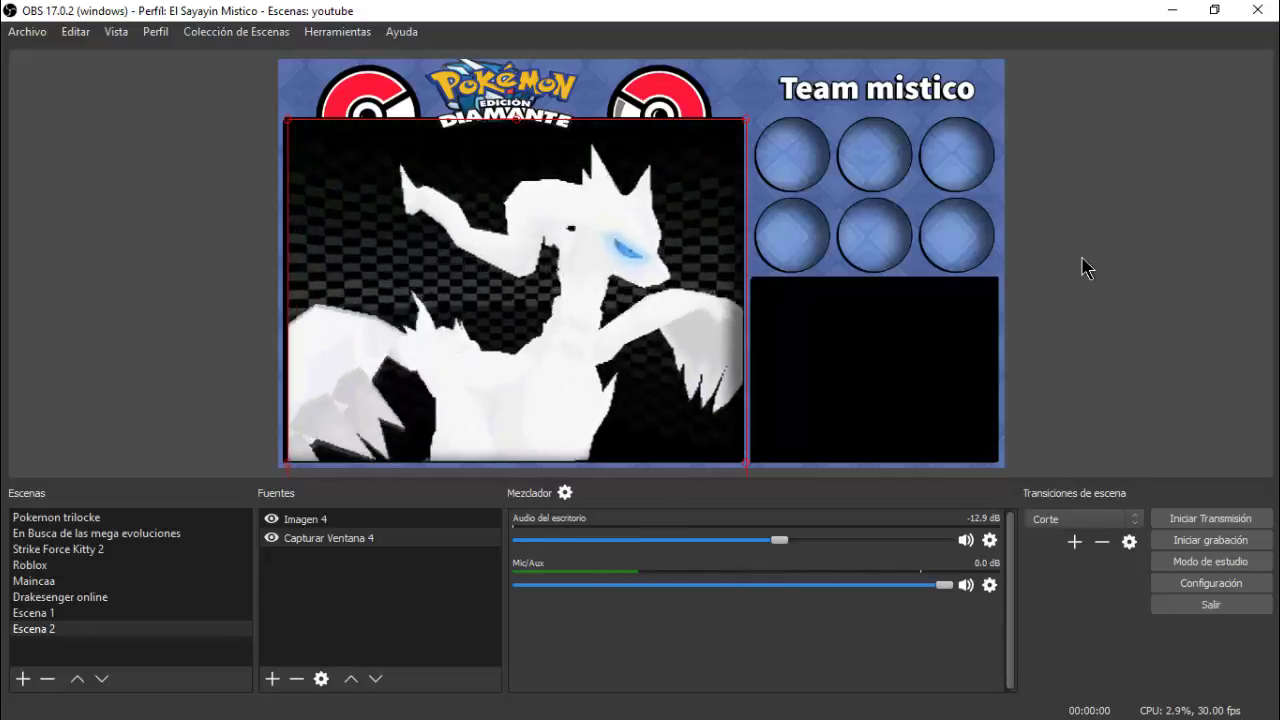
- Add a second new window capture source to Escena 2 that captures the DeSmuME 0.9.9 svn4296 x86 window
{"action": "mouse_move", "coordinate": [1265, 515]}
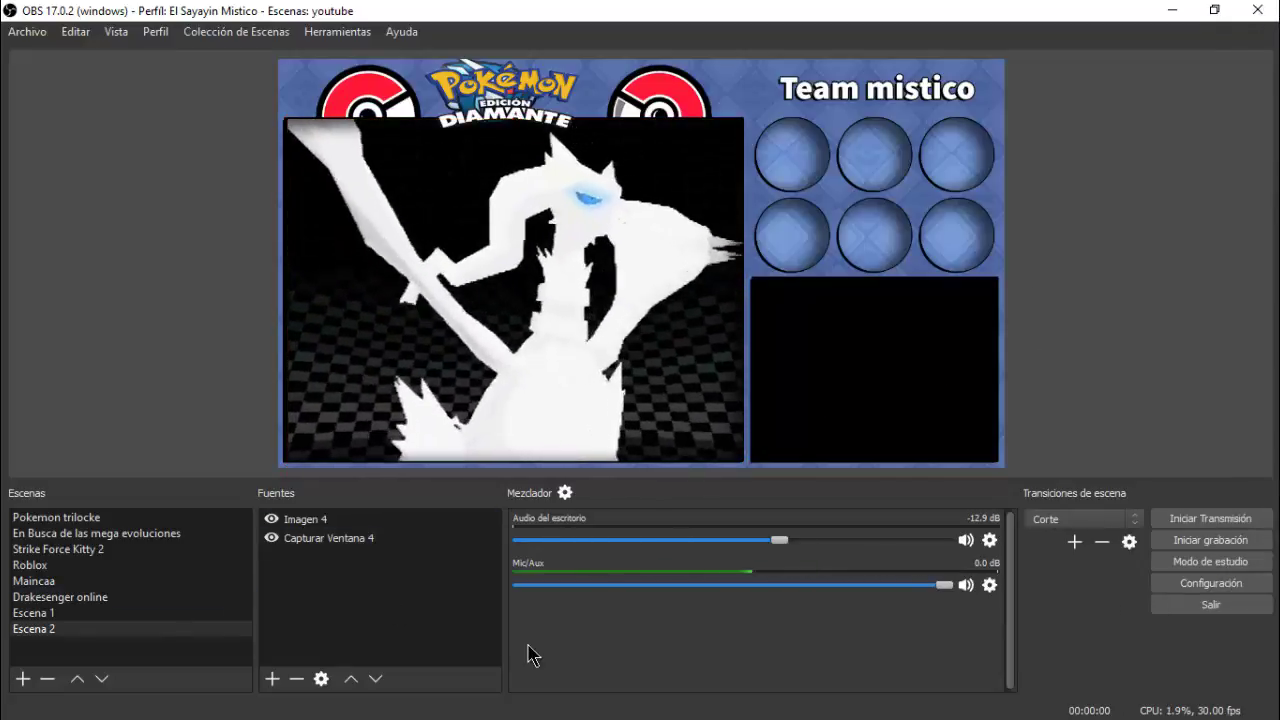
{"action": "right_click", "coordinate": [362, 595]}
{"action": "mouse_move", "coordinate": [396, 601]}
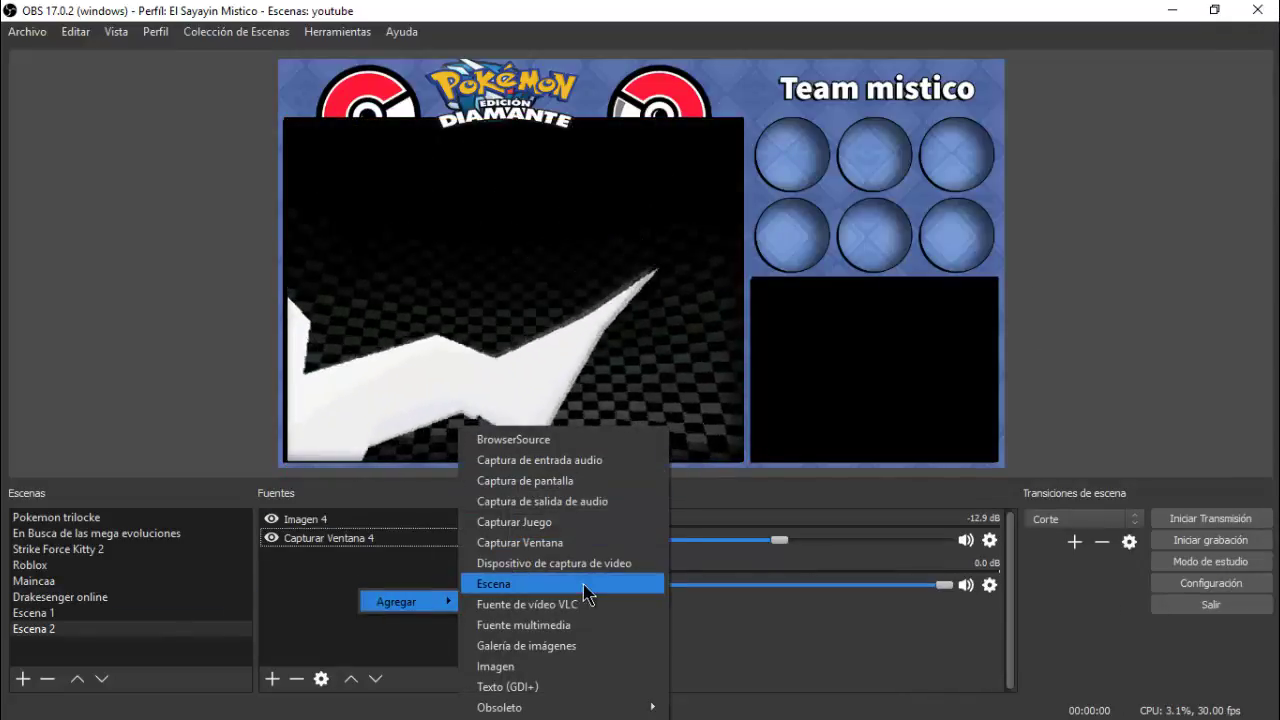
{"action": "left_click", "coordinate": [565, 542]}
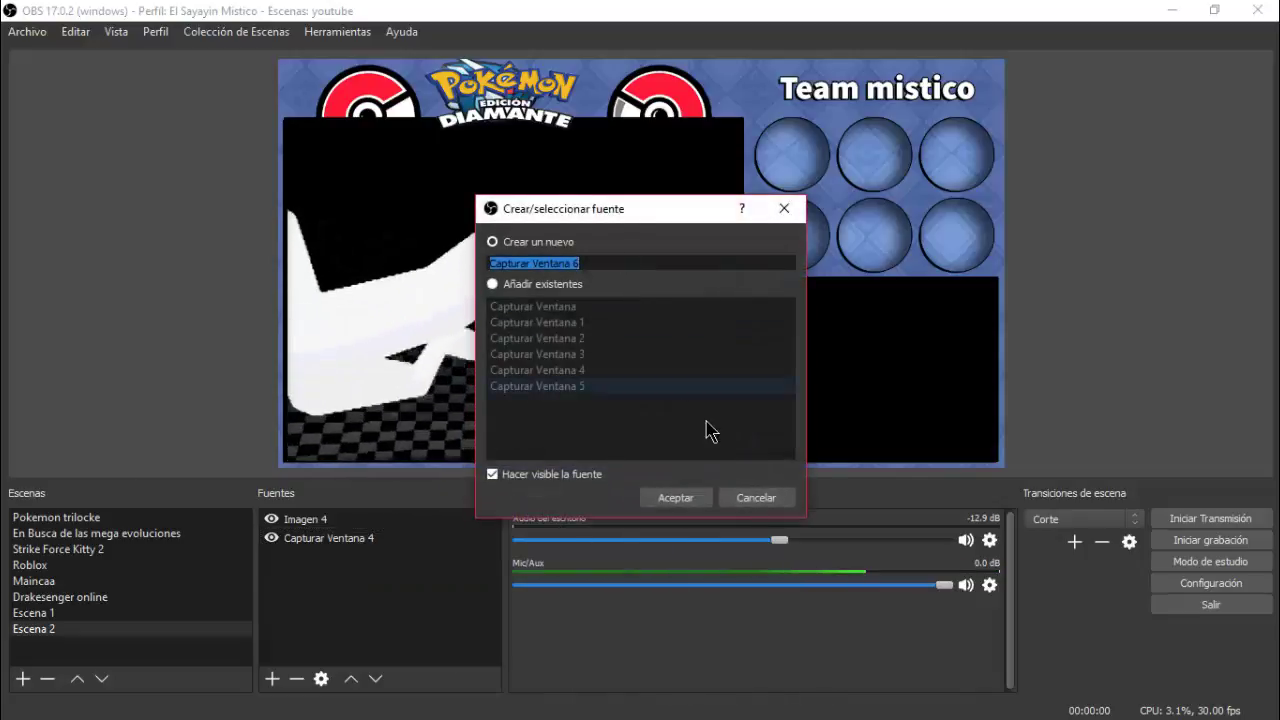
{"action": "left_click", "coordinate": [669, 499]}
{"action": "left_click", "coordinate": [666, 491]}
{"action": "left_click", "coordinate": [746, 511]}
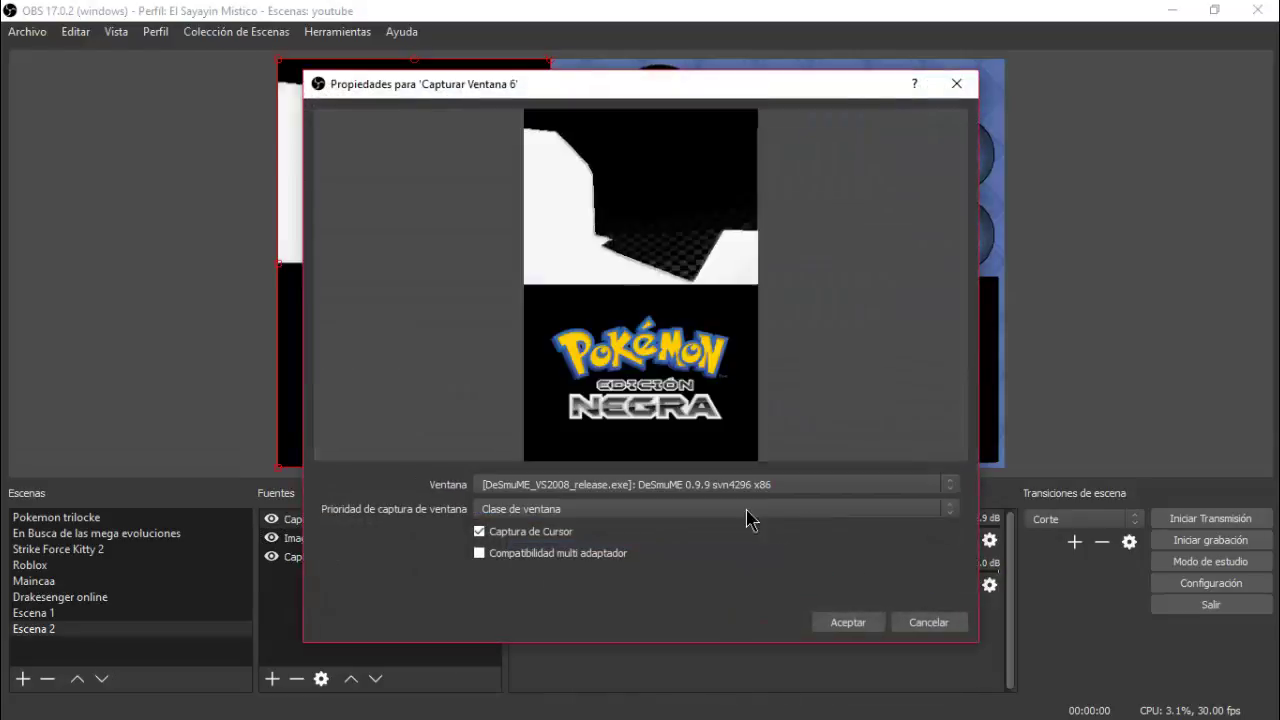
{"action": "left_click", "coordinate": [842, 624]}
- Place Capturar Ventana 6 behind Imagen 4, then move and scale it so the lower game screen fits the small frame under Team mistico
{"action": "left_click_drag", "start_coordinate": [390, 532], "coordinate": [382, 548]}
{"action": "left_click_drag", "start_coordinate": [467, 333], "coordinate": [889, 324]}
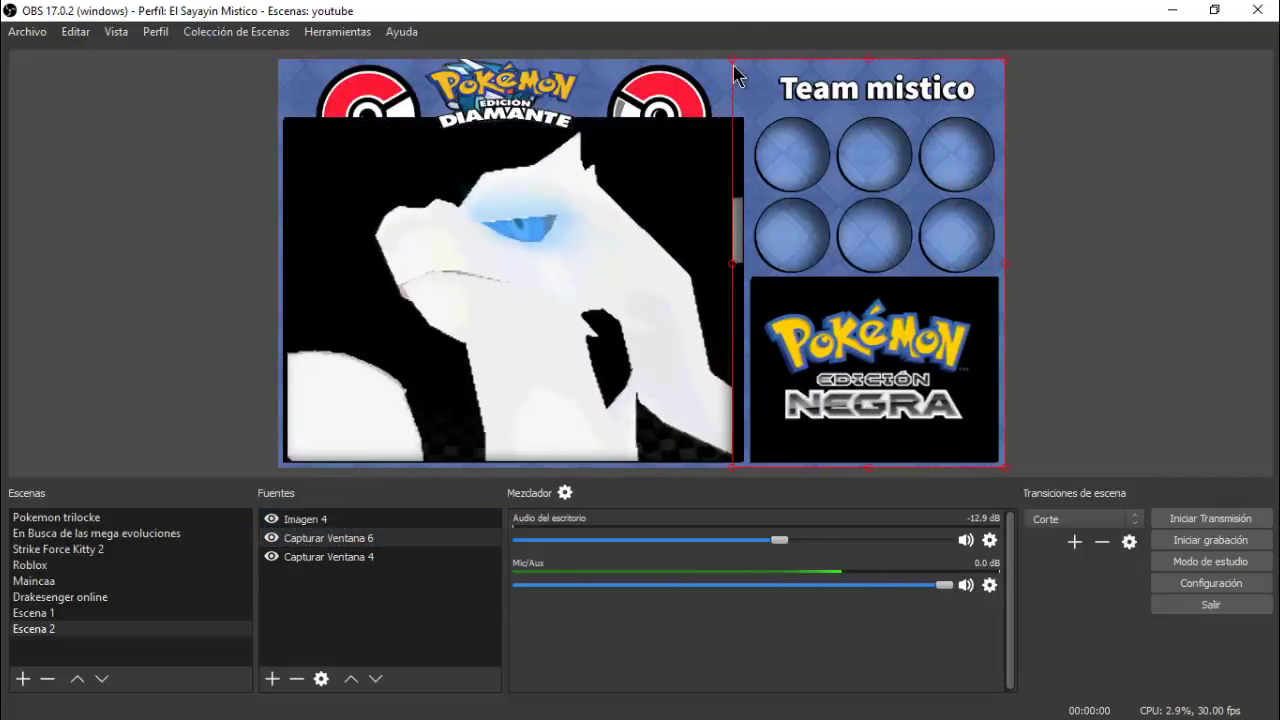
{"action": "left_click_drag", "start_coordinate": [736, 80], "coordinate": [750, 80]}
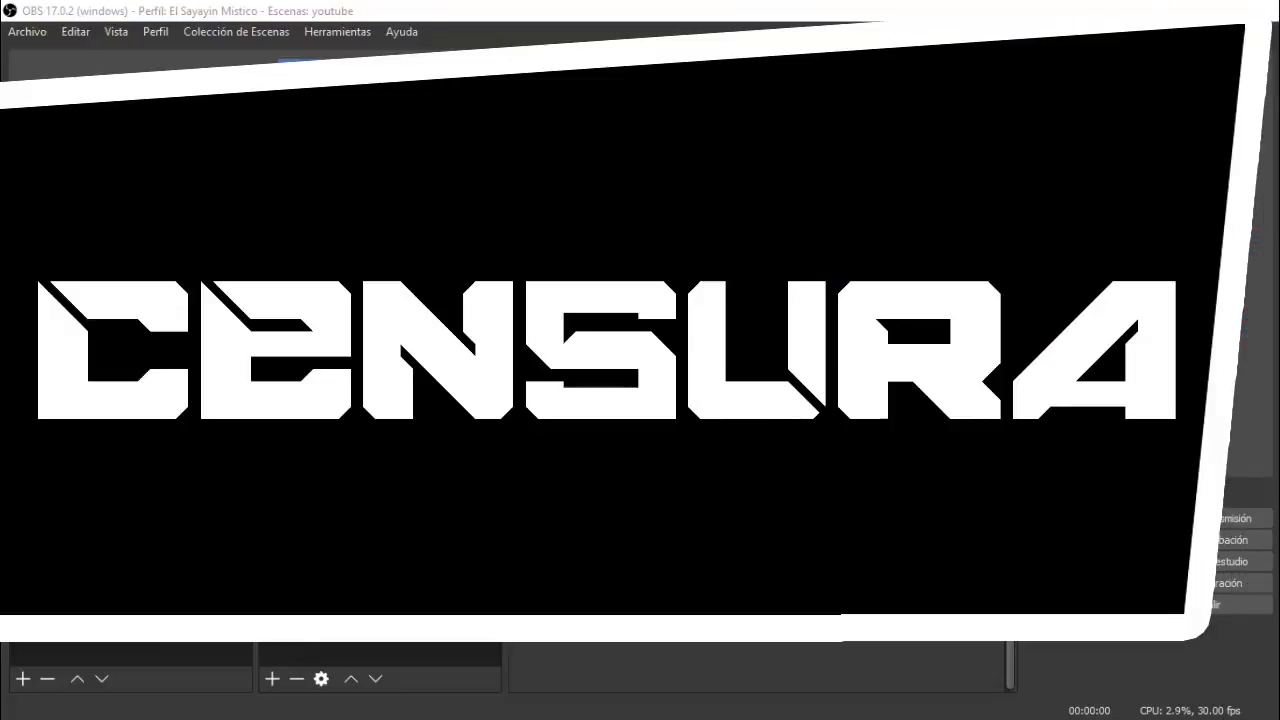
- Switch to the DeSmuME emulator, shift its window slightly and load the POKEMON LUNA RAMDOMLOCKE ROM from Escritorio
{"action": "left_click", "coordinate": [1252, 390]}
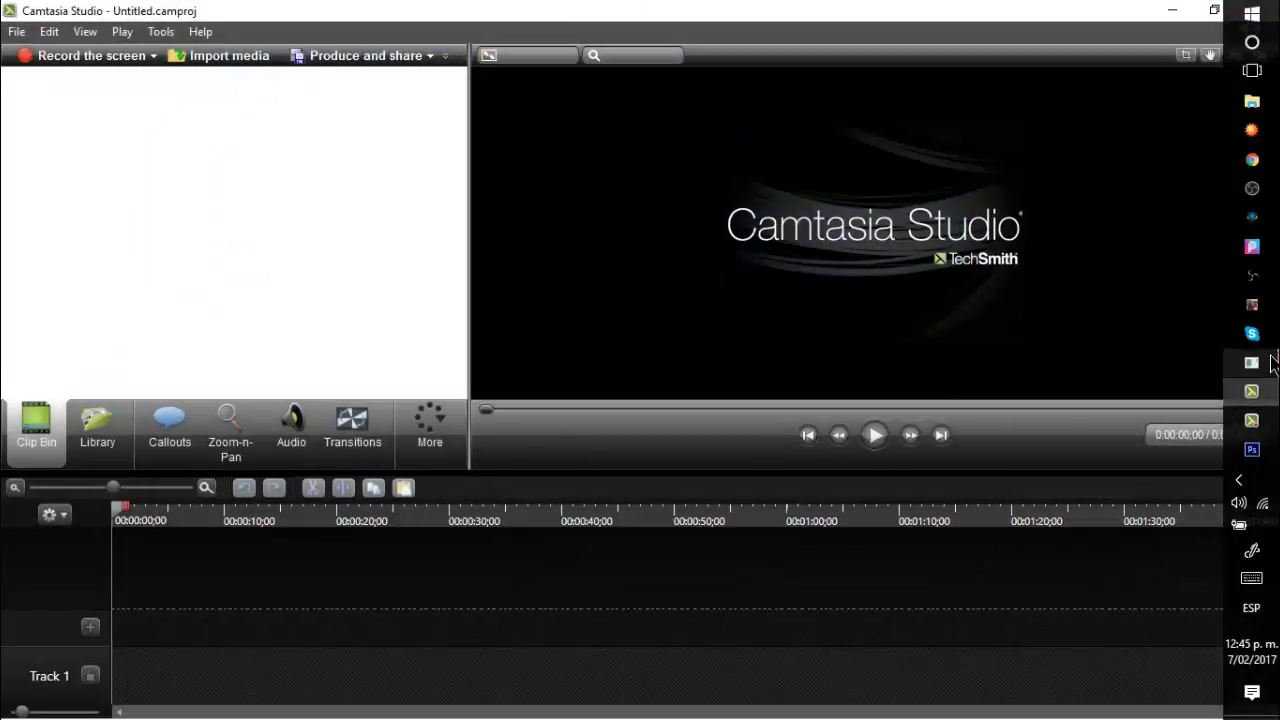
{"action": "left_click", "coordinate": [1172, 12]}
{"action": "mouse_move", "coordinate": [1250, 362]}
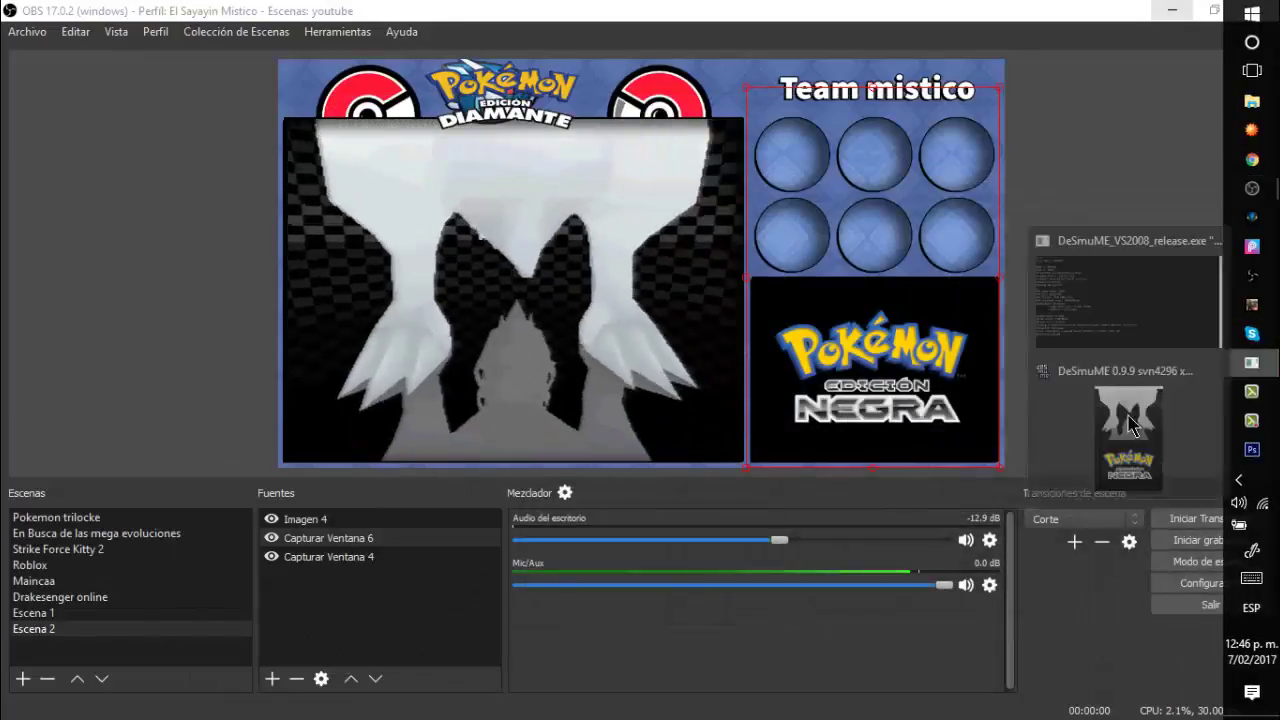
{"action": "left_click", "coordinate": [1092, 401]}
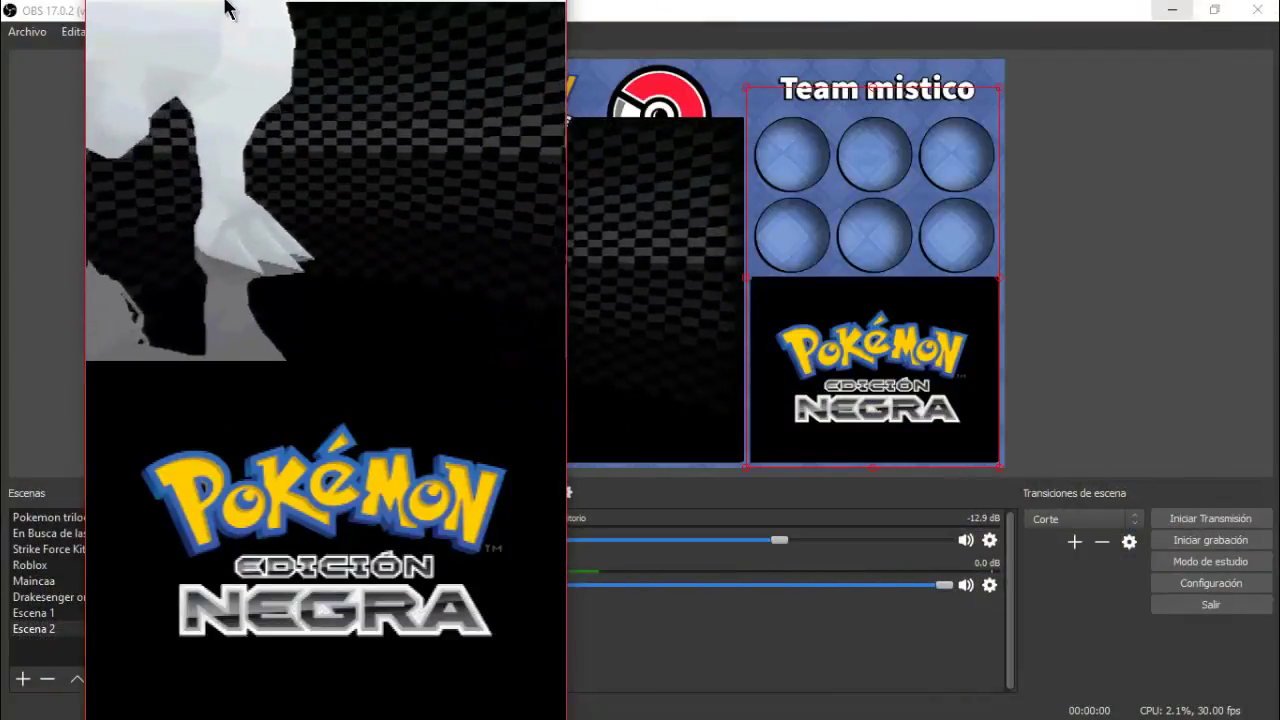
{"action": "left_click_drag", "start_coordinate": [151, 1], "coordinate": [221, 3]}
{"action": "left_click", "coordinate": [183, 17]}
{"action": "left_click", "coordinate": [200, 34]}
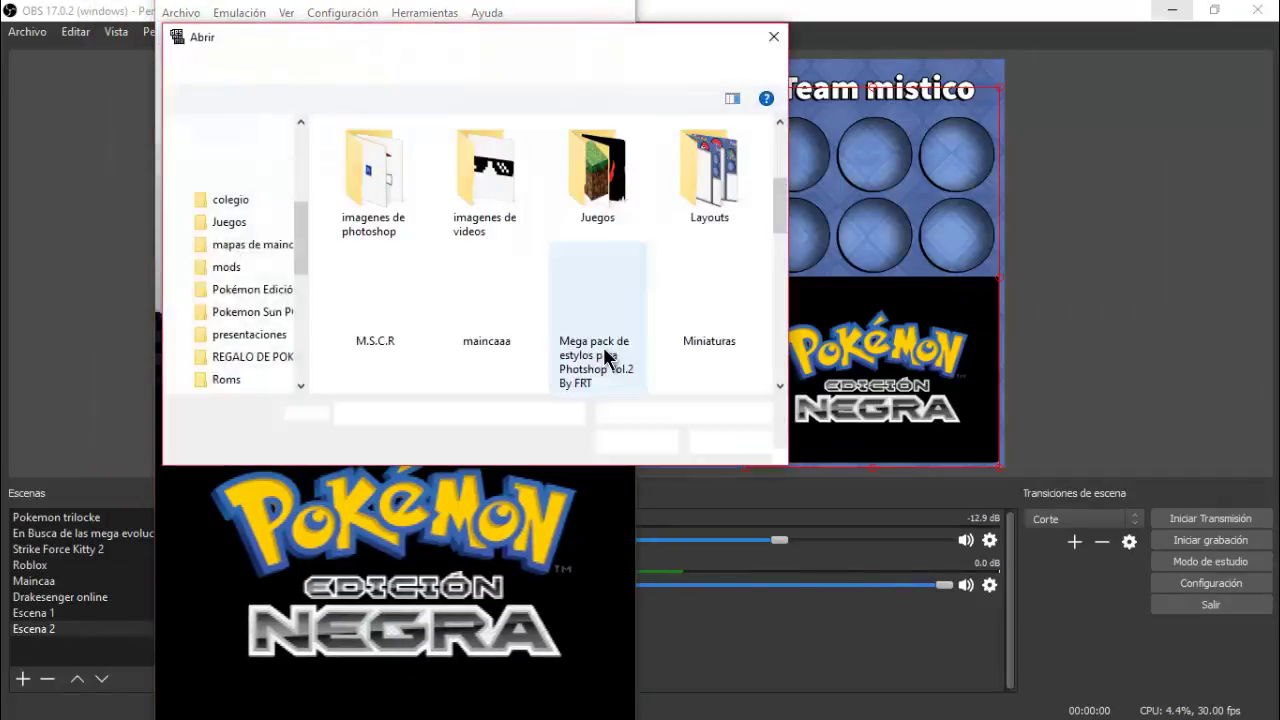
{"action": "scroll", "coordinate": [618, 355], "scroll_direction": "down", "scroll_amount": 1}
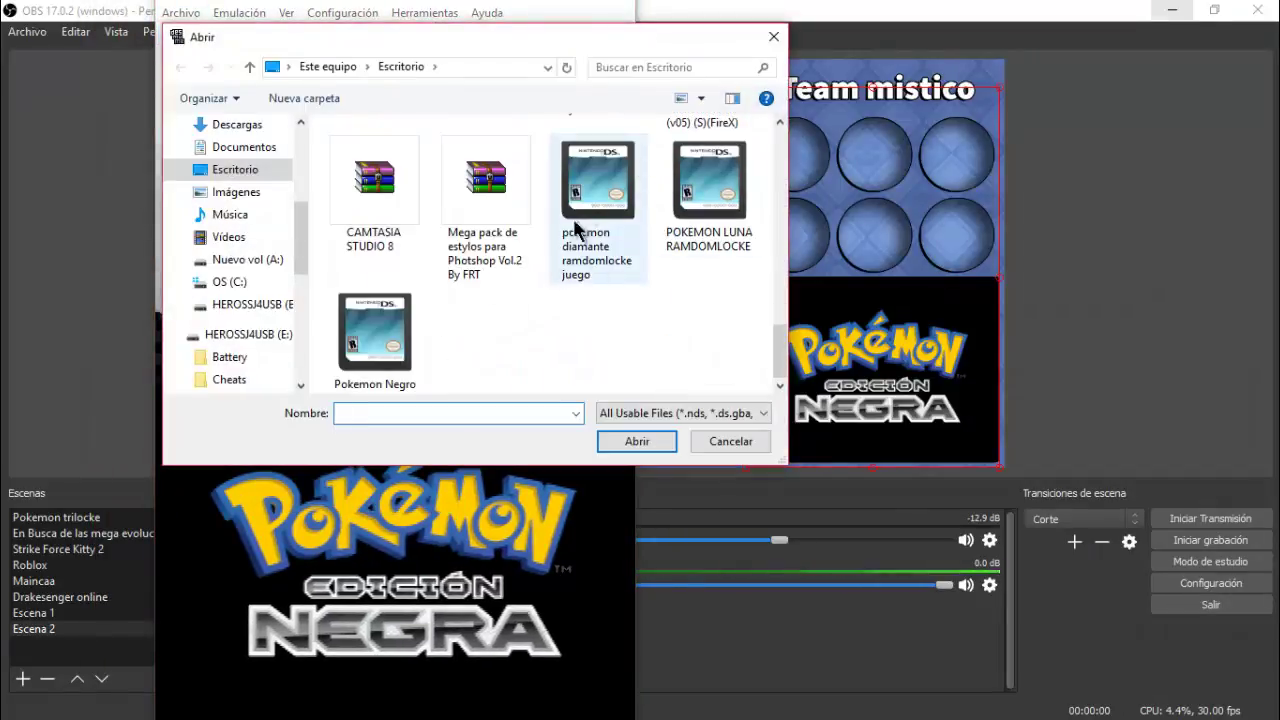
{"action": "double_click", "coordinate": [709, 185]}
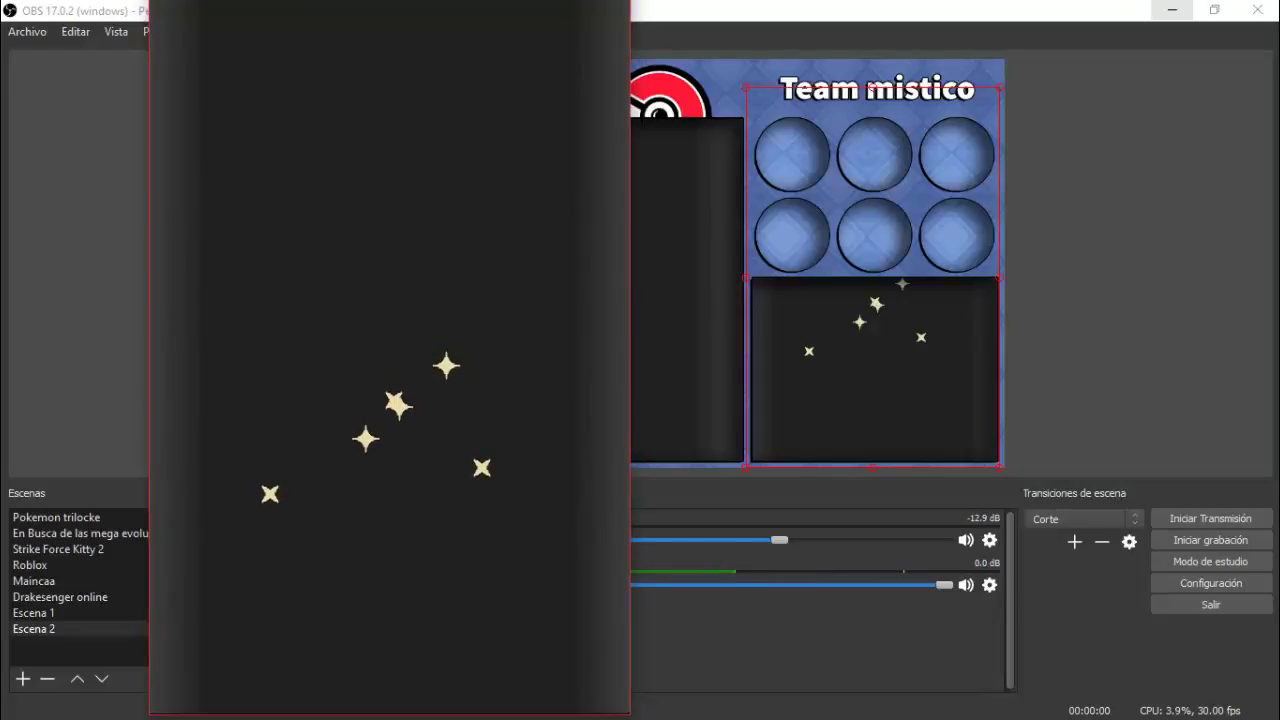
- Raise the emulator's target speed to 4.0000, skip the intro, continue the saved game and walk the character to the right
{"action": "key", "text": "equal"}
{"action": "key", "text": "equal"}
{"action": "key", "text": "equal"}
{"action": "key", "text": "equal"}
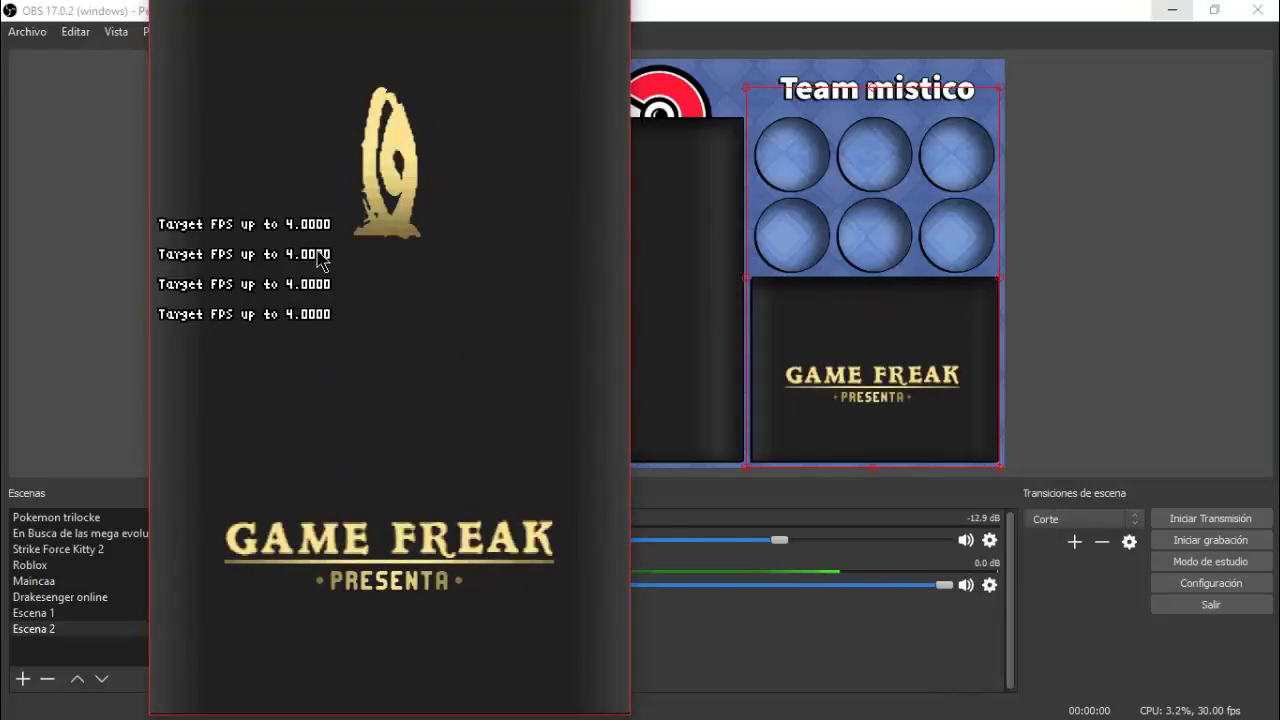
{"action": "key", "text": "Return"}
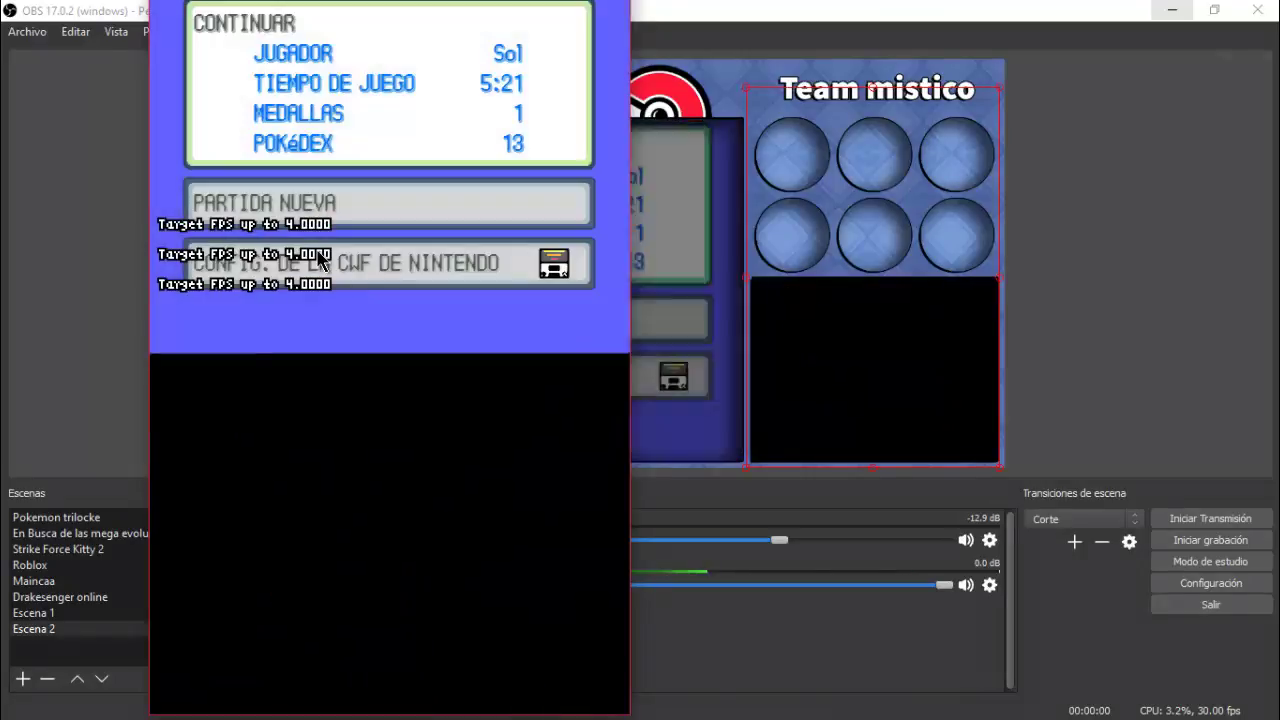
{"action": "key", "text": "x"}
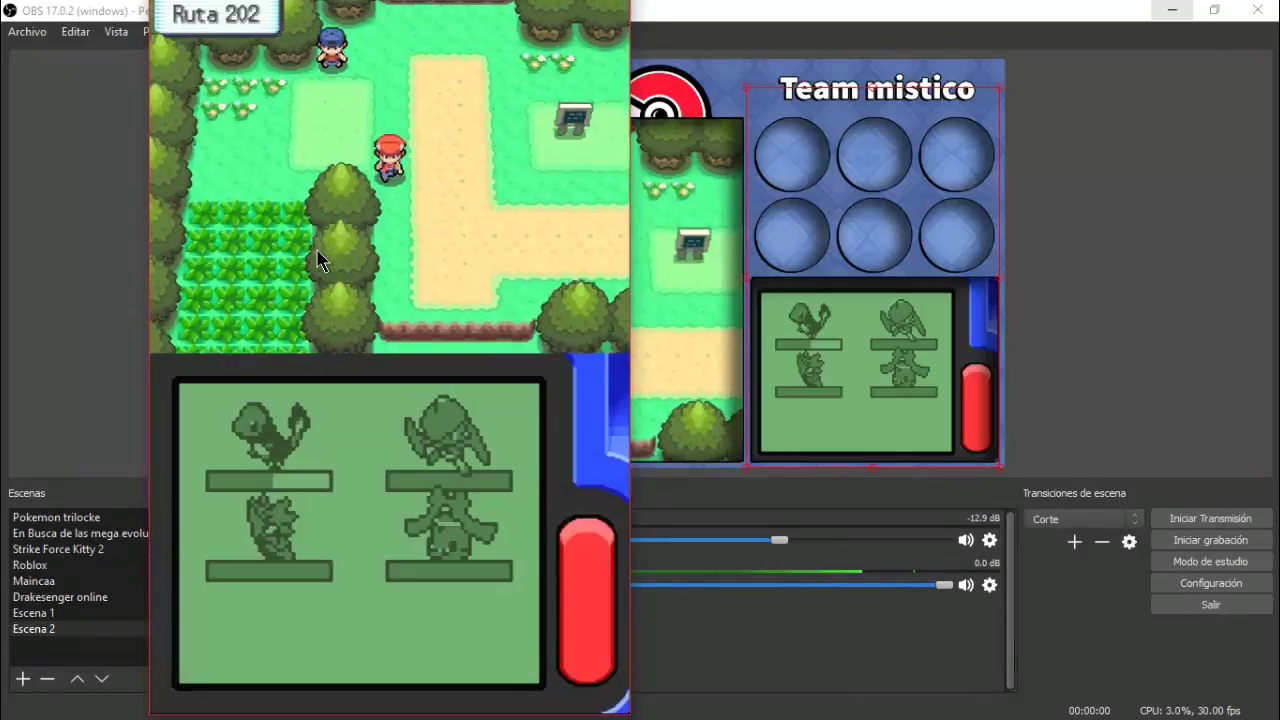
{"action": "key", "text": "Right"}
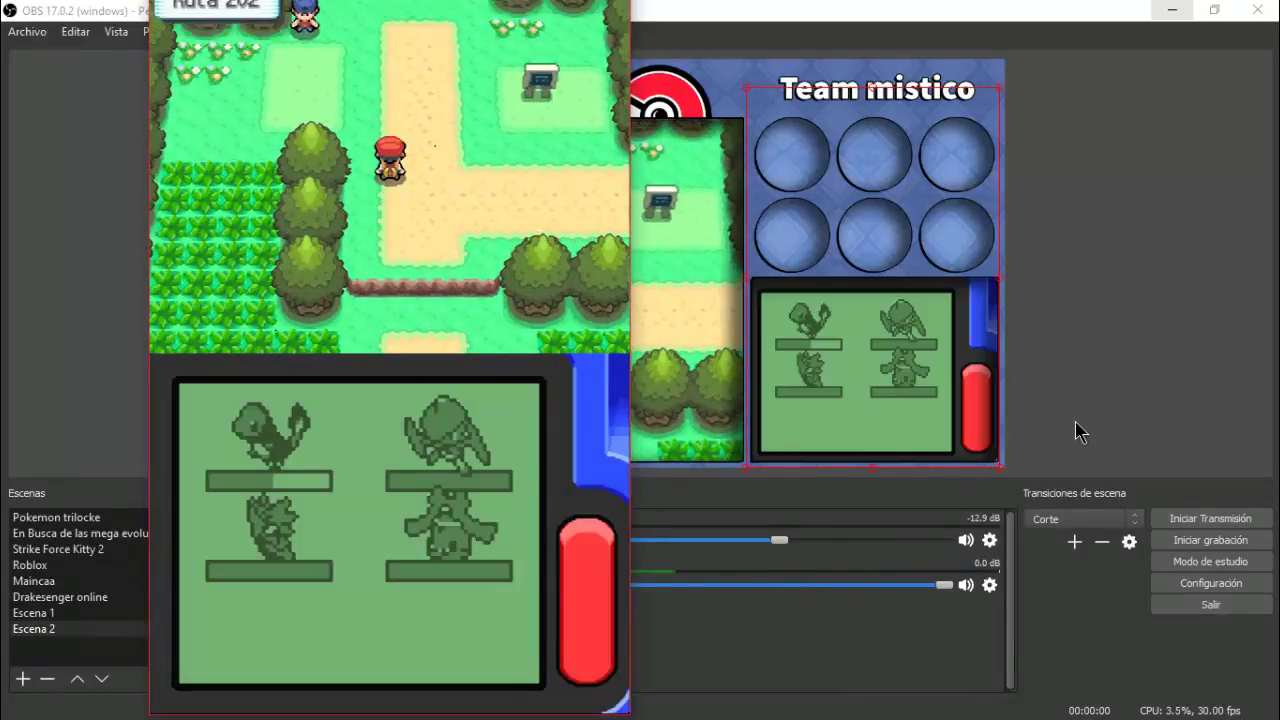
- Return to OBS and disable Captura de Cursor in the properties of Capturar Ventana 6
{"action": "left_click", "coordinate": [1078, 432]}
{"action": "left_click", "coordinate": [1078, 432]}
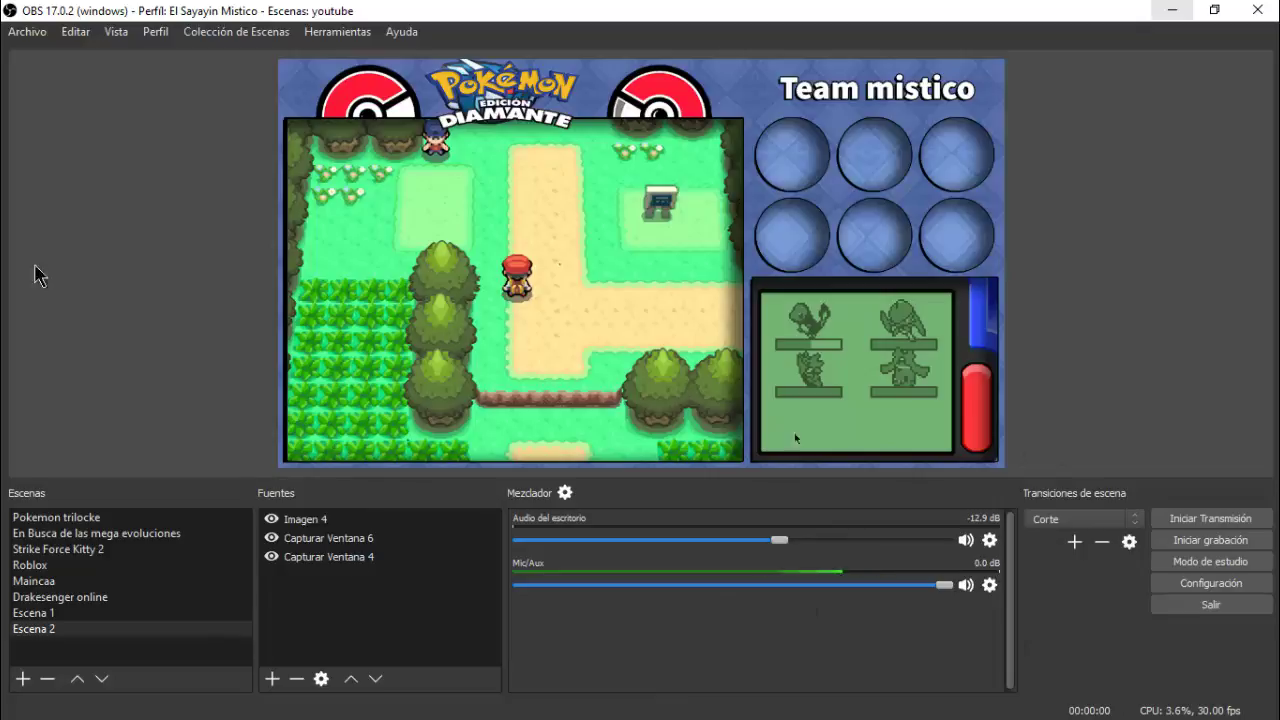
{"action": "double_click", "coordinate": [378, 538]}
{"action": "left_click", "coordinate": [516, 534]}
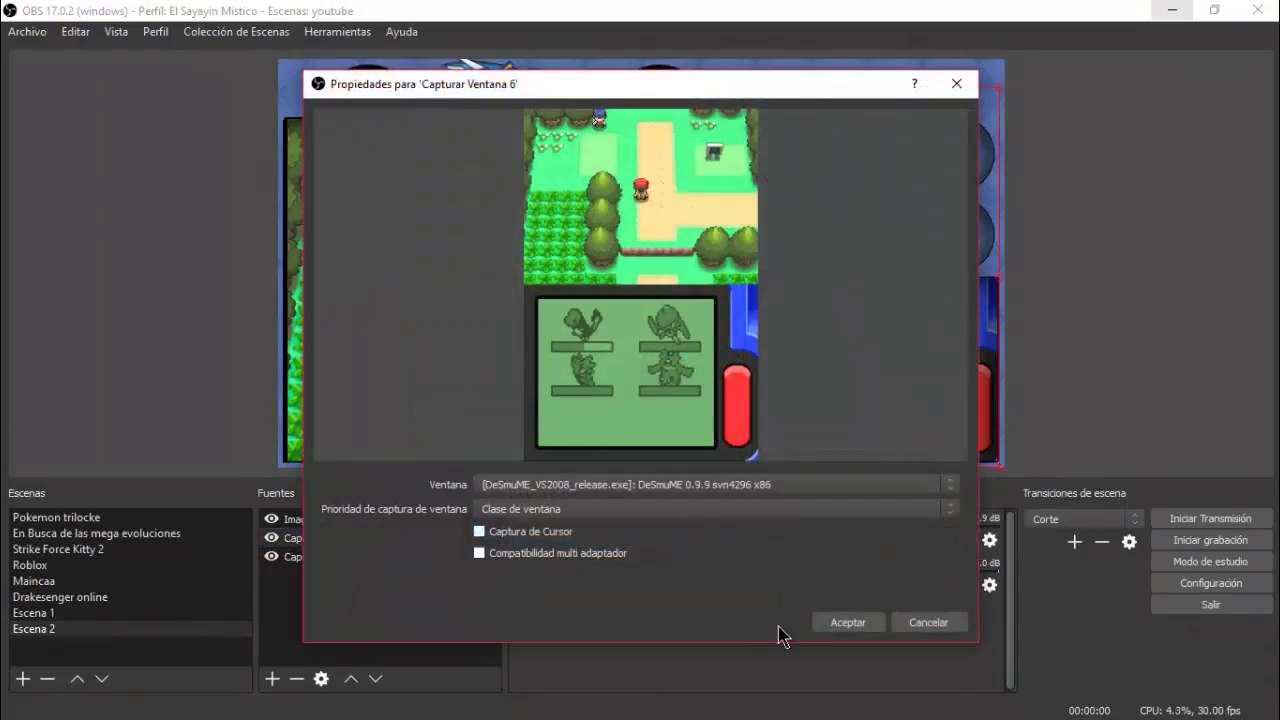
{"action": "left_click", "coordinate": [848, 624]}
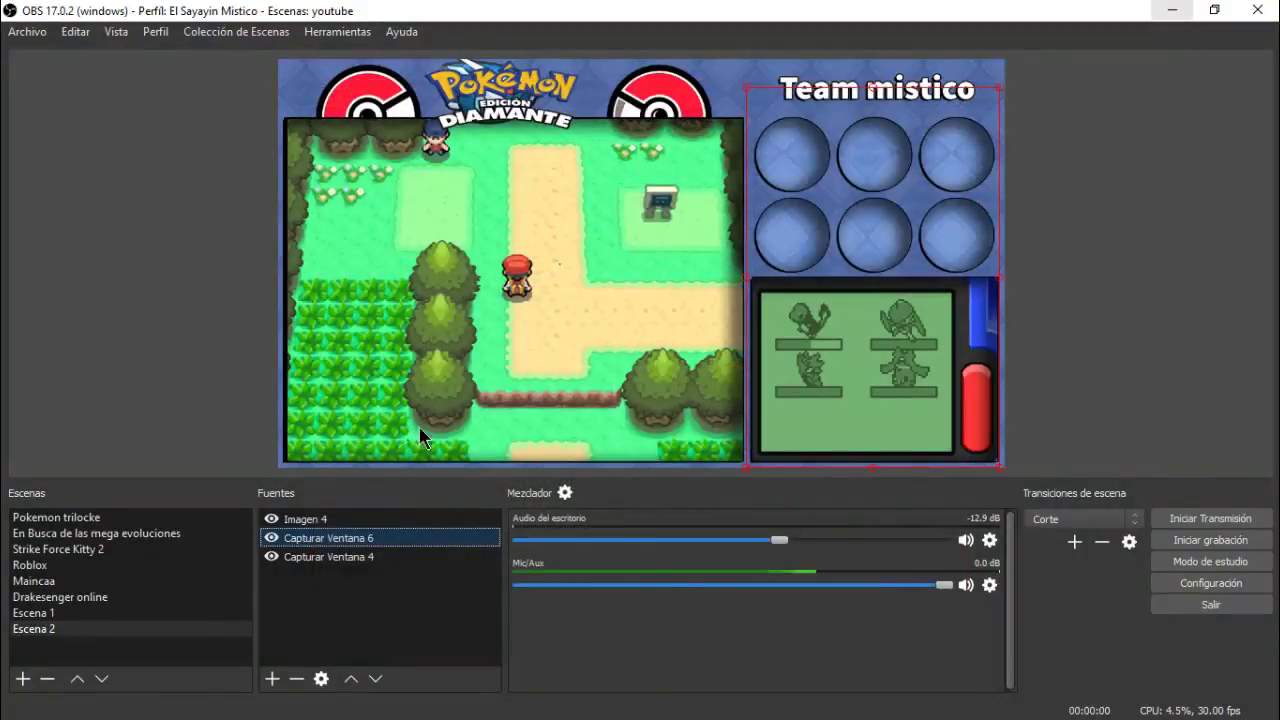
- Switch to DeSmuME, move its window aside to uncover the OBS preview, and cycle through the apps on the game's lower screen
{"action": "mouse_move", "coordinate": [1275, 395]}
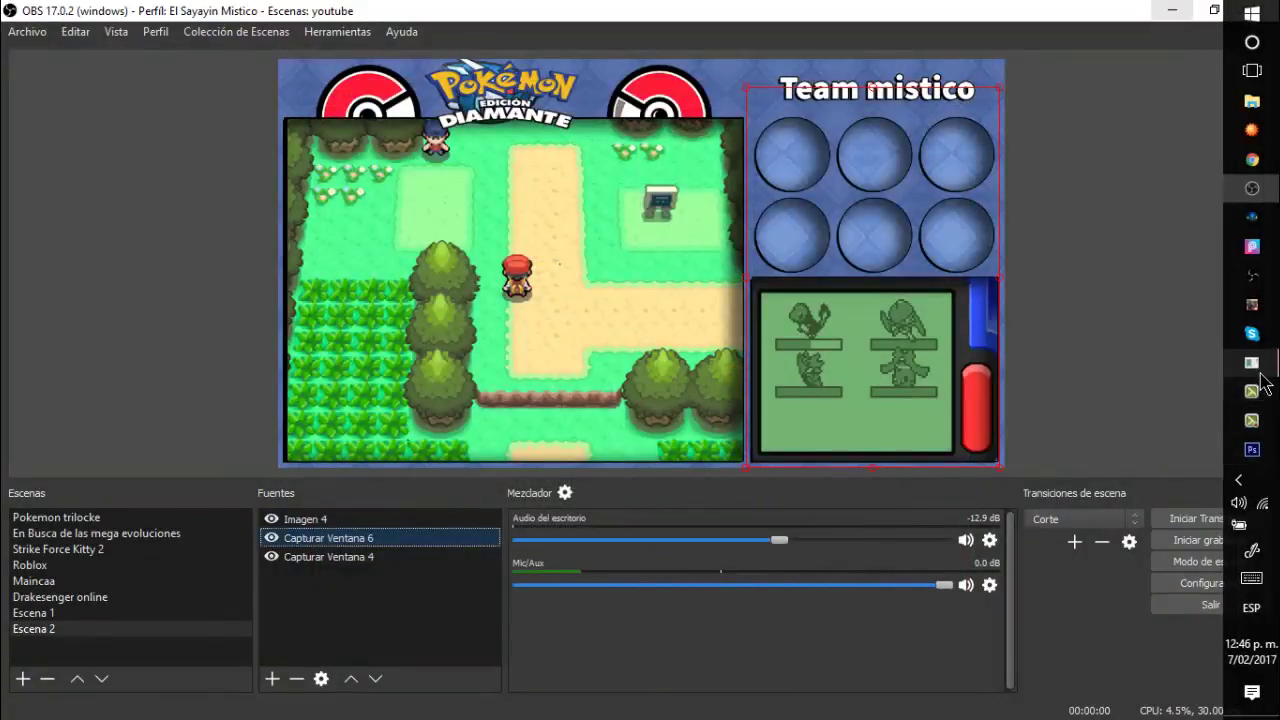
{"action": "left_click", "coordinate": [1020, 465]}
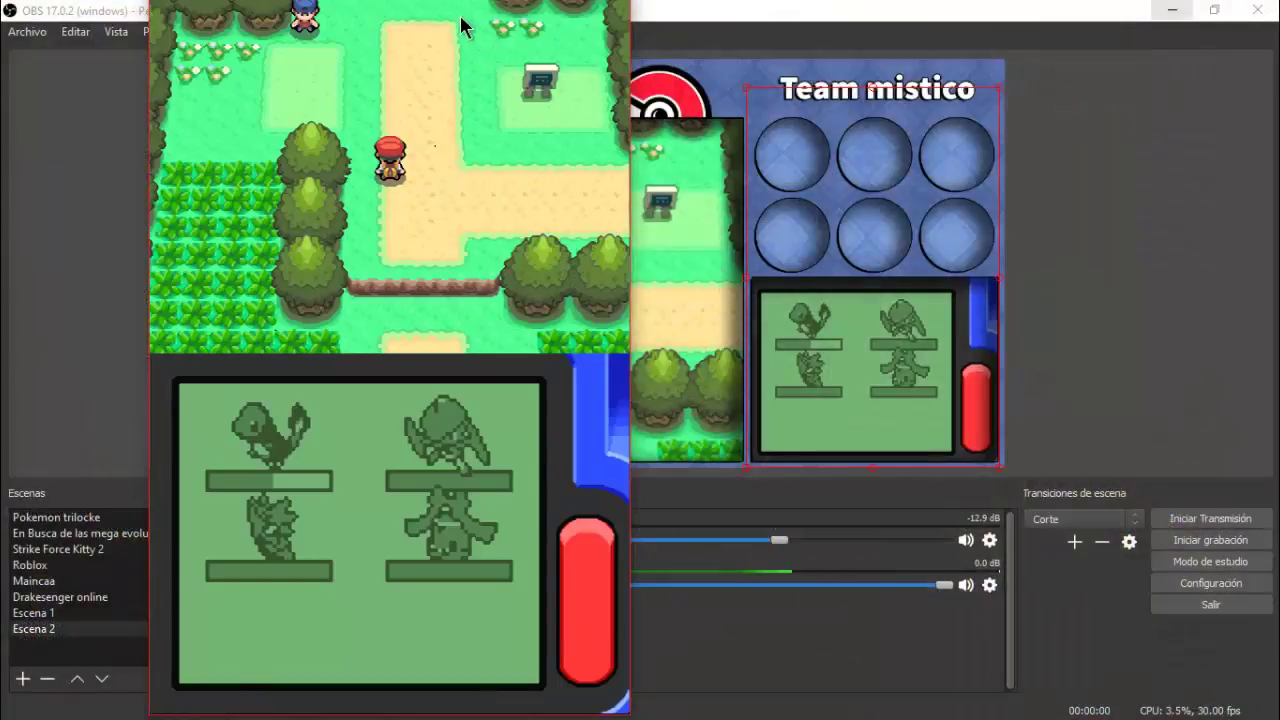
{"action": "left_click_drag", "start_coordinate": [390, 3], "coordinate": [180, 11]}
{"action": "left_click", "coordinate": [358, 611]}
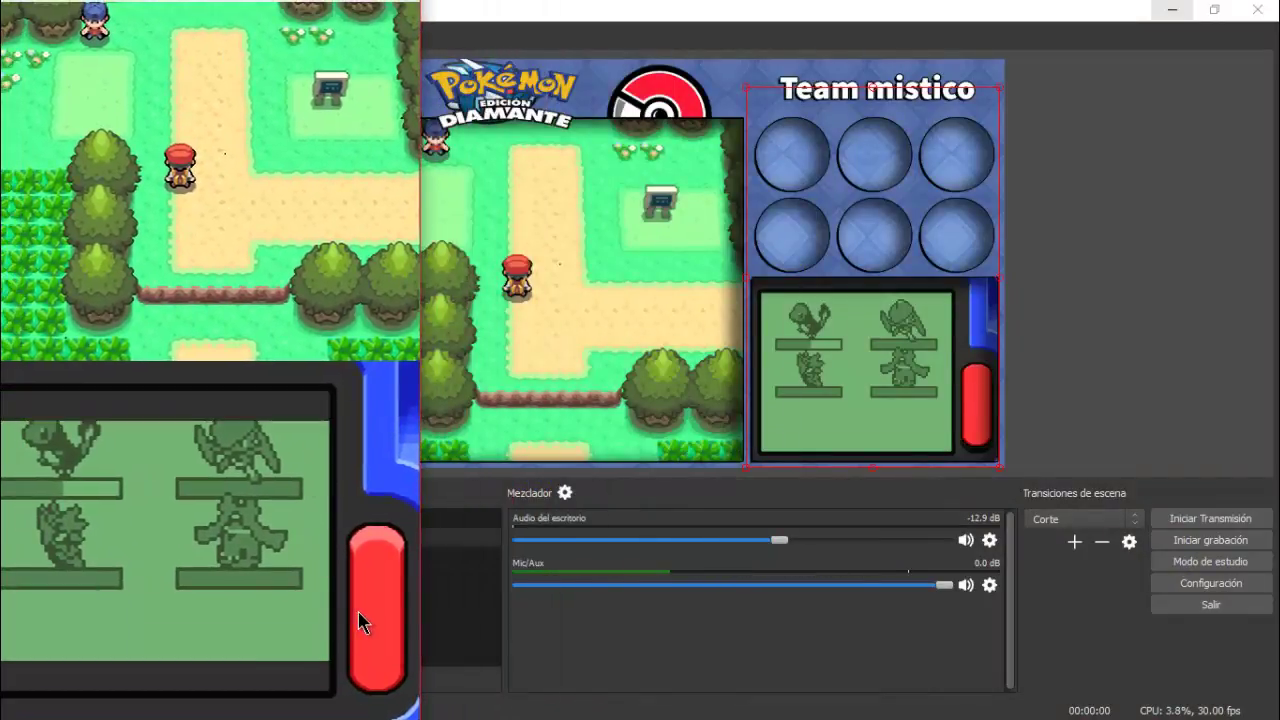
{"action": "left_click", "coordinate": [358, 611]}
{"action": "left_click", "coordinate": [358, 611]}
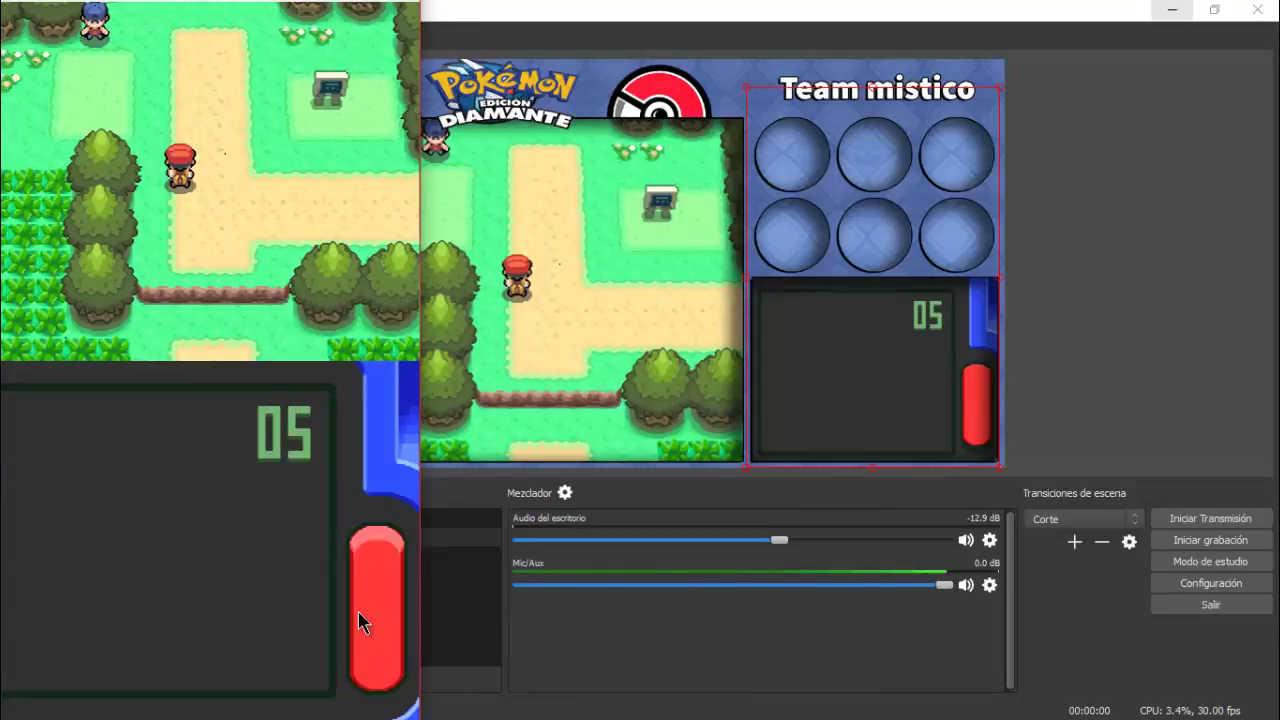
{"action": "left_click", "coordinate": [358, 611]}
{"action": "left_click", "coordinate": [365, 620]}
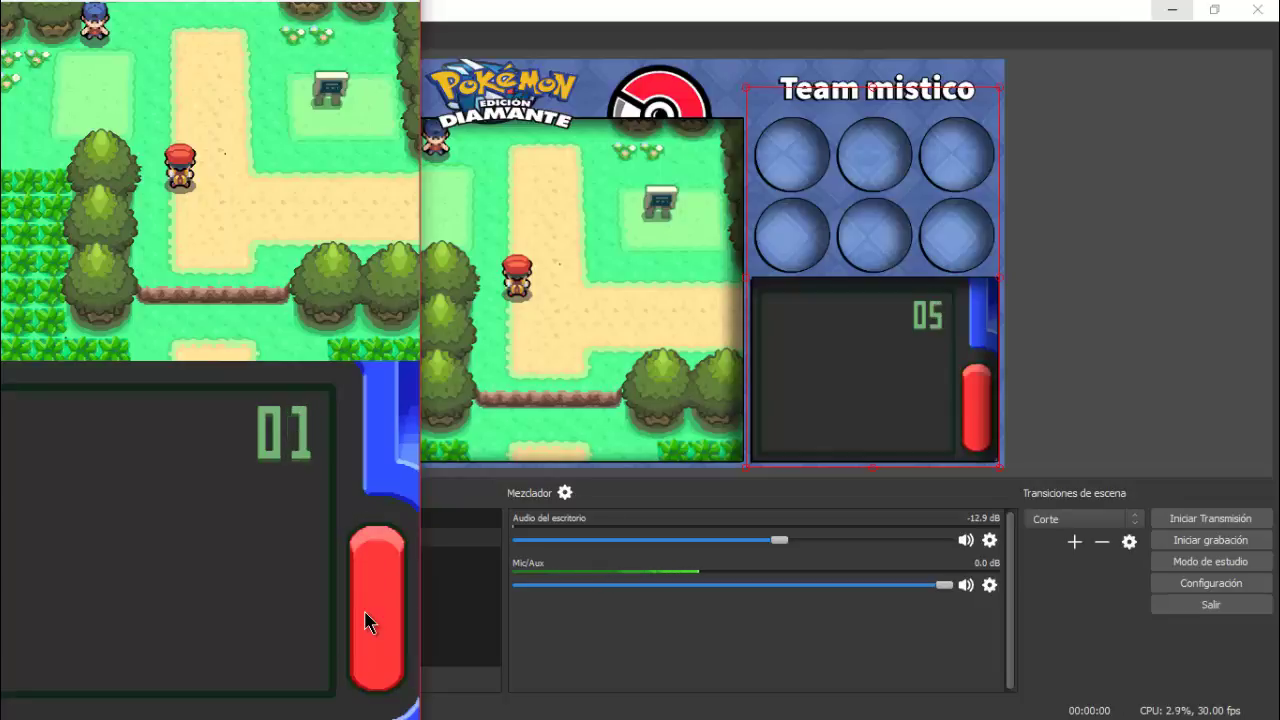
{"action": "left_click", "coordinate": [376, 600]}
{"action": "left_click", "coordinate": [376, 600]}
- Walk the character down past the ledge and back up to check the captured gameplay and step counter in OBS
{"action": "key", "text": "Down"}
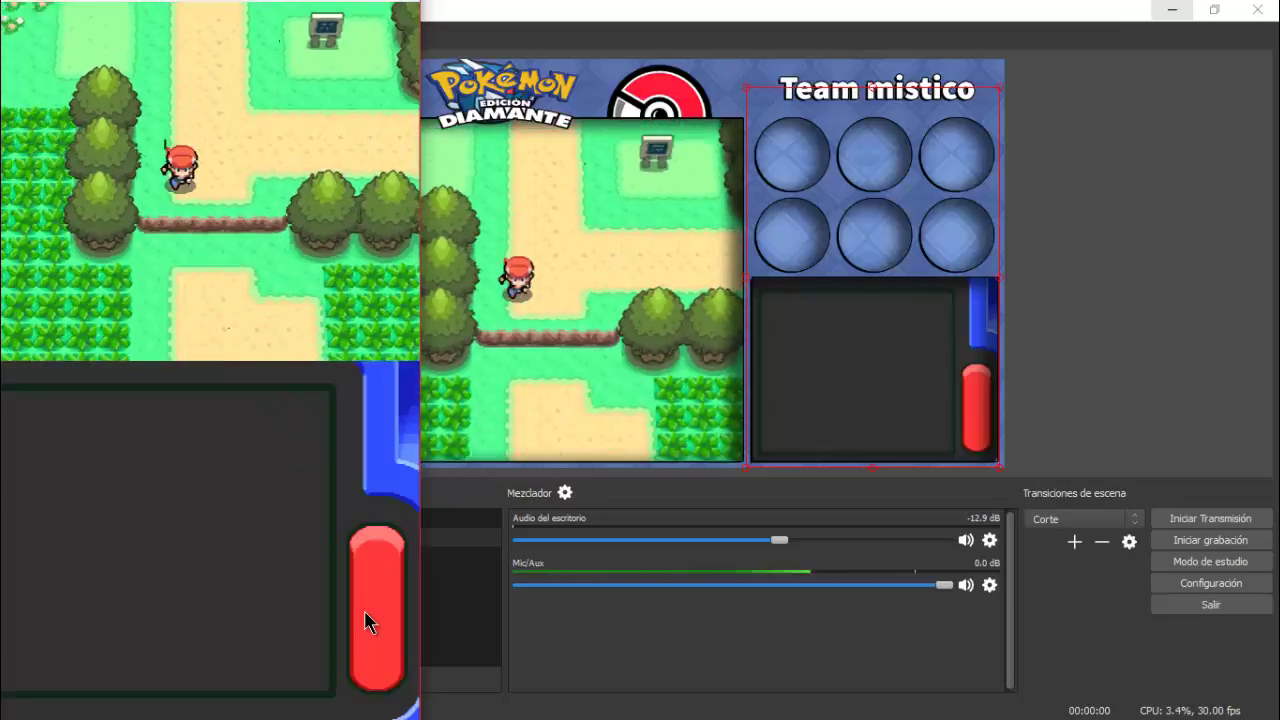
{"action": "key", "text": "Down"}
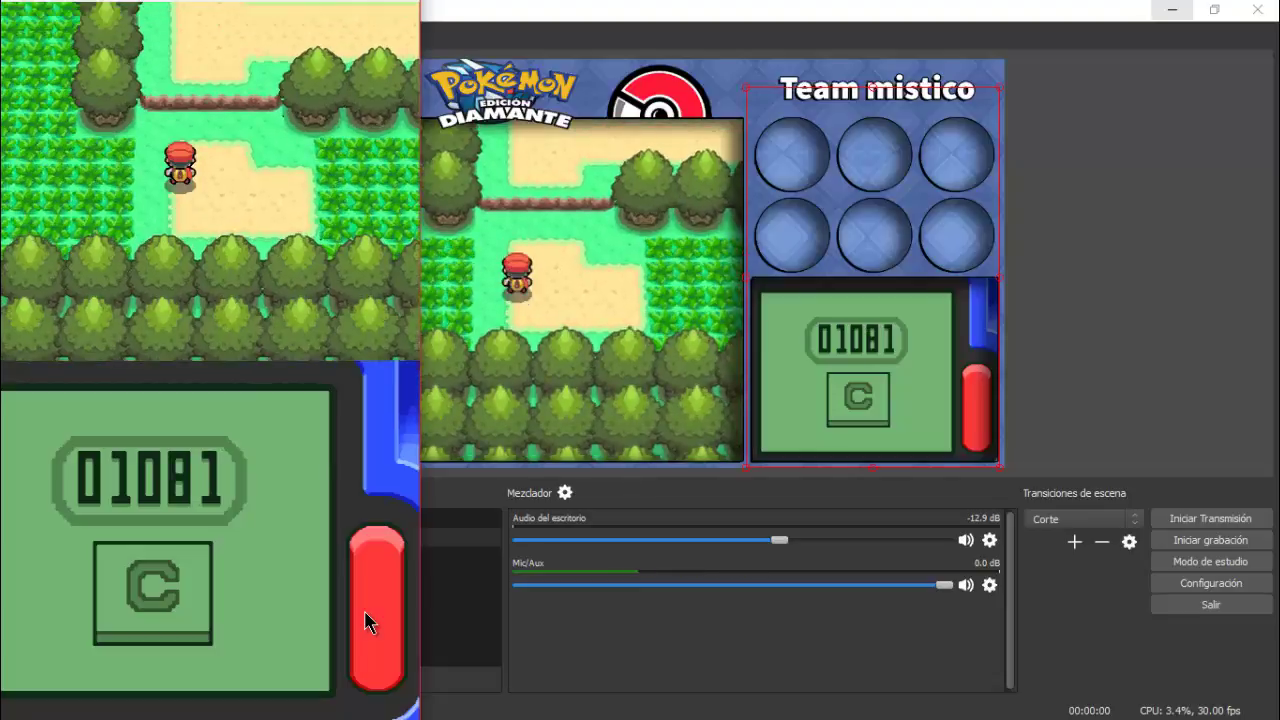
{"action": "key", "text": "Up"}
{"action": "key", "text": "Up"}
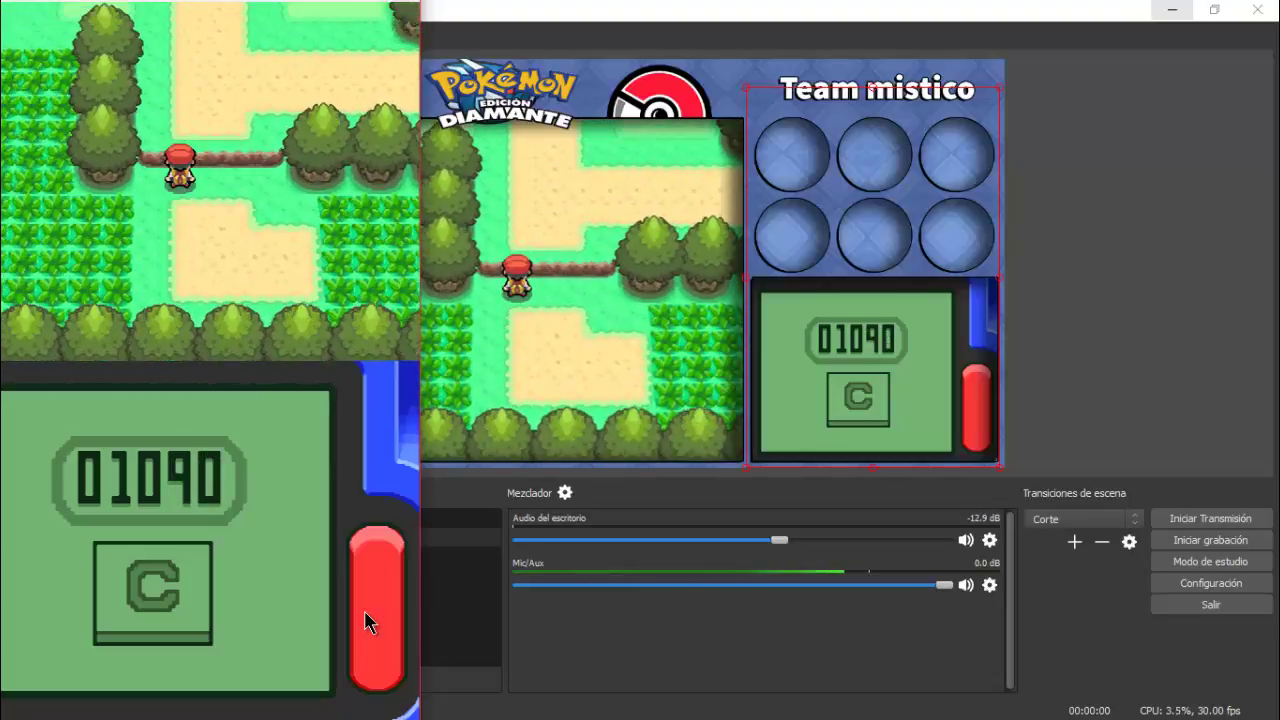
- Cycle the game's lower screen from the step counter through the party and clock apps to the calculator
{"action": "left_click", "coordinate": [366, 618]}
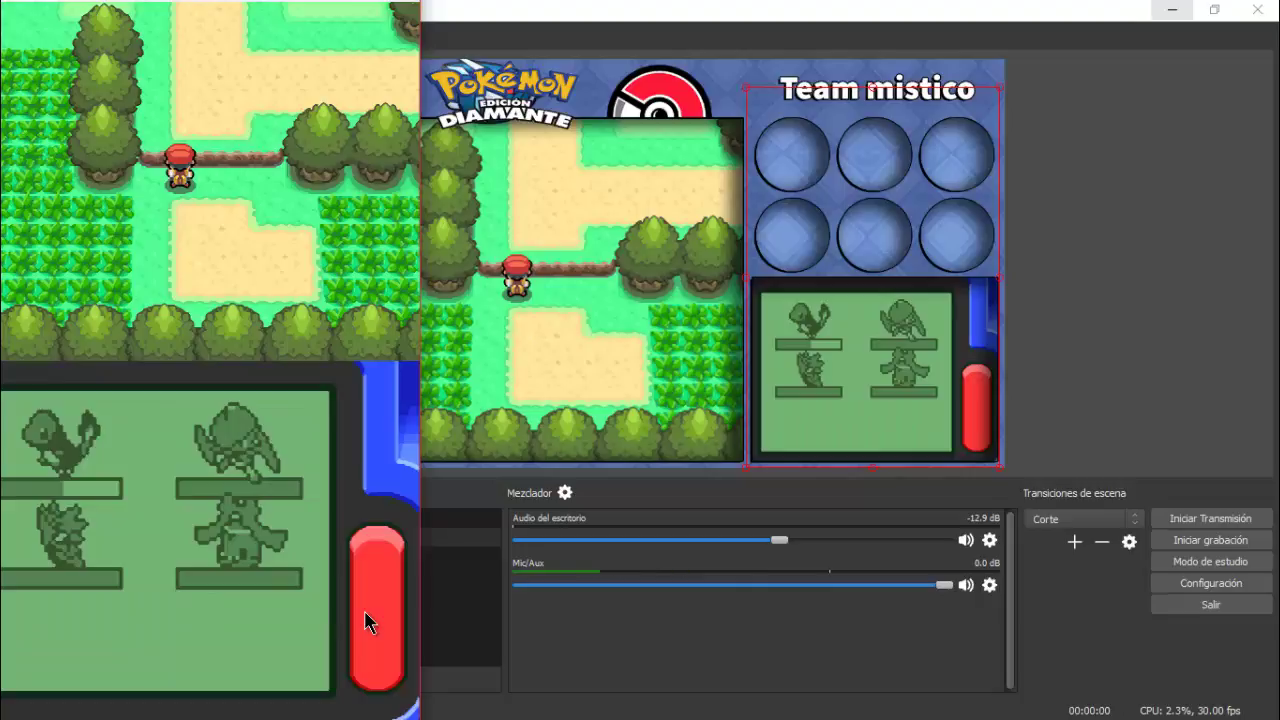
{"action": "left_click", "coordinate": [366, 620]}
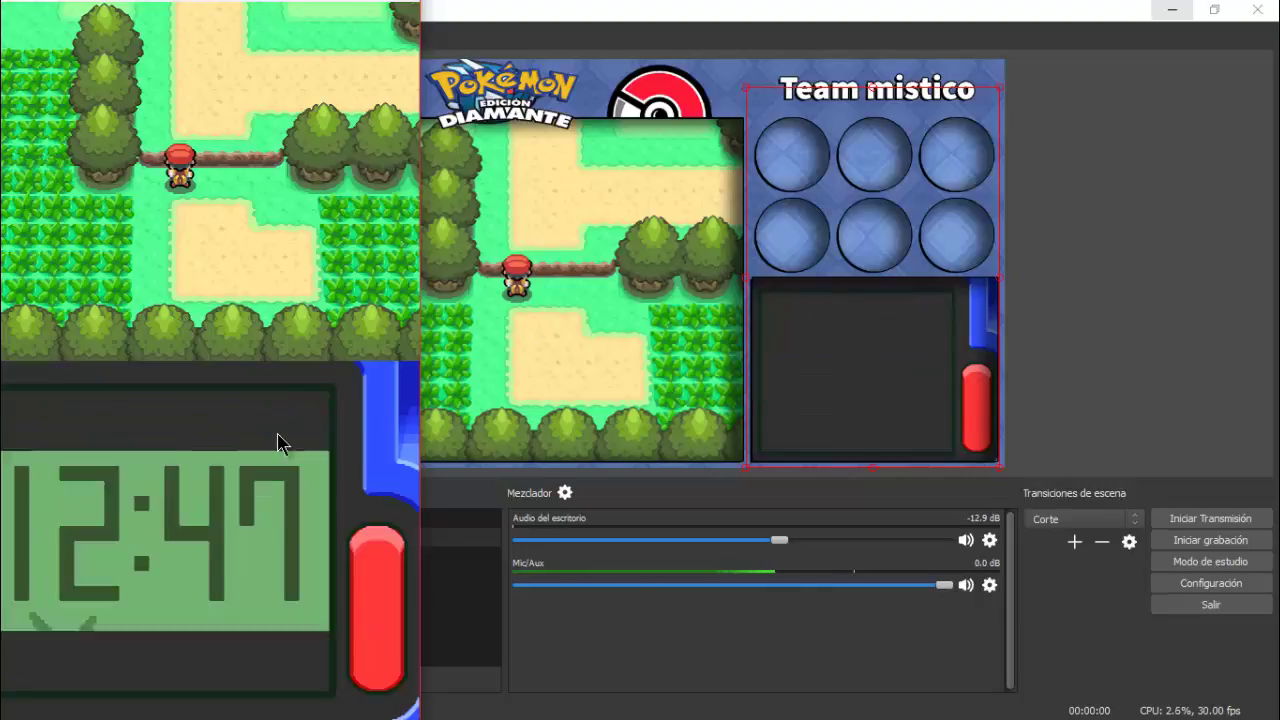
{"action": "left_click", "coordinate": [365, 620]}
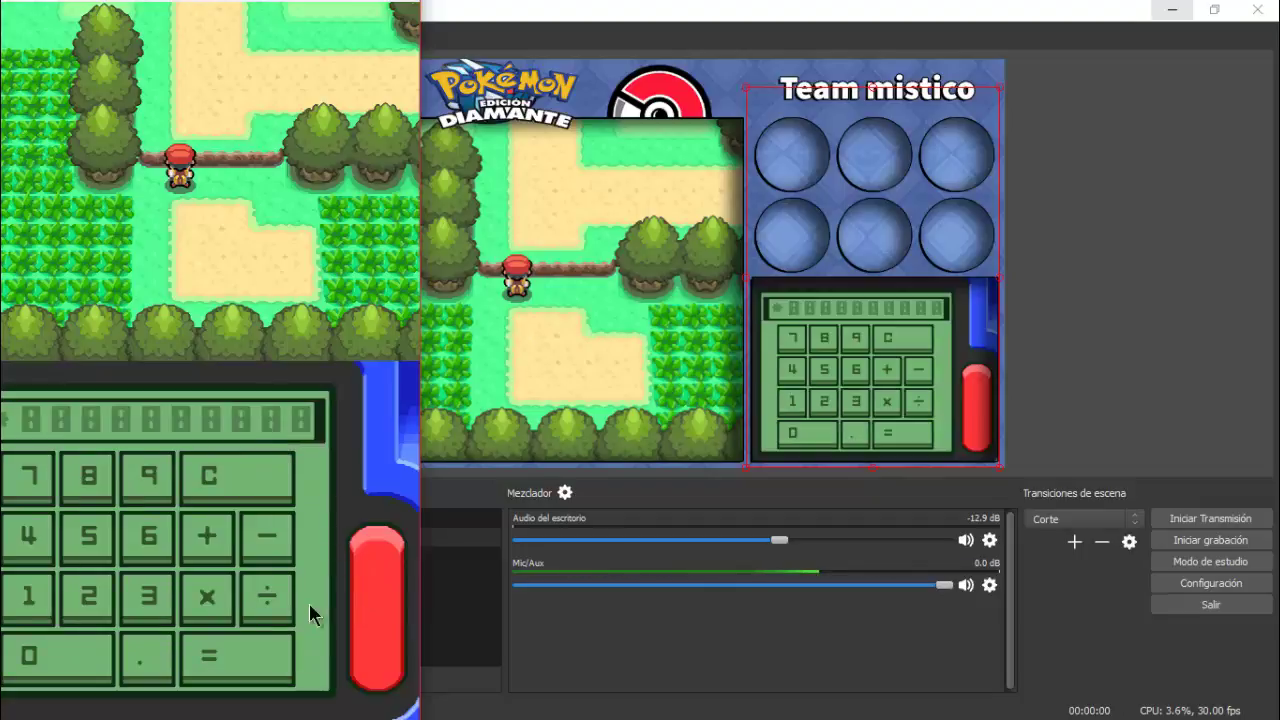
- Cycle the game's lower screen to the step counter and walk the character below the ledge to check that OBS captures the count
{"action": "left_click", "coordinate": [352, 620]}
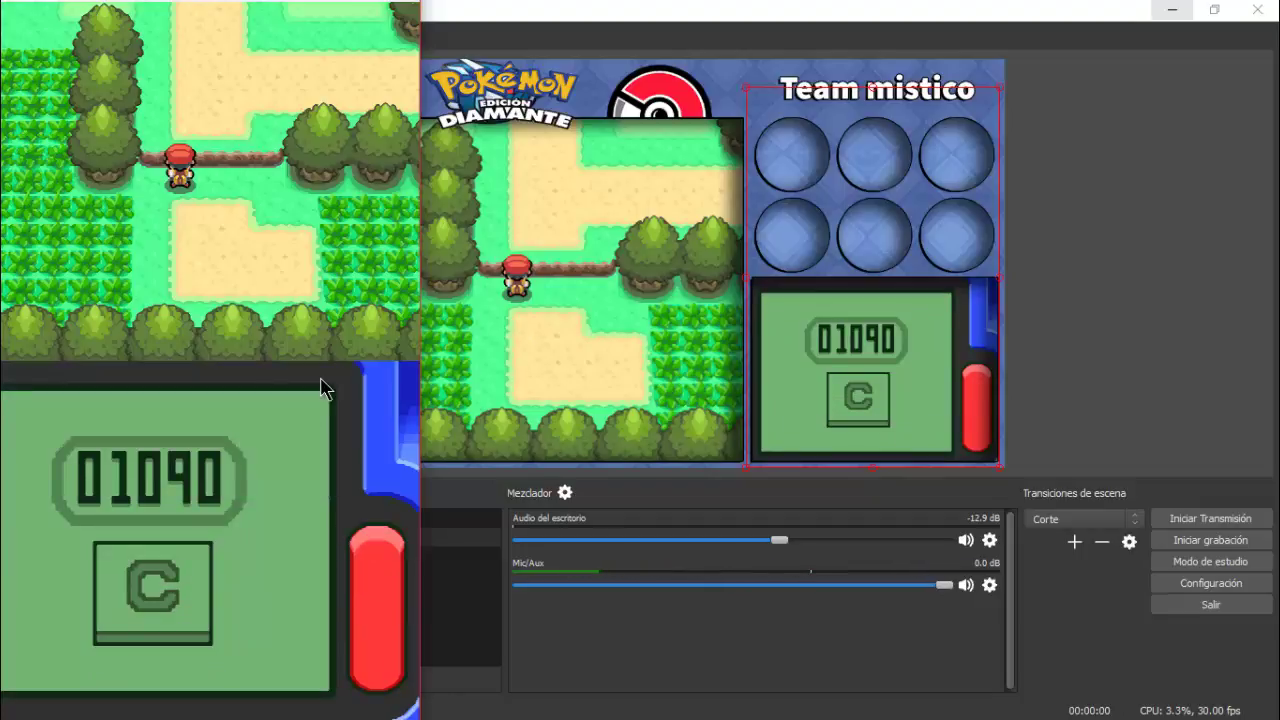
{"action": "key", "text": "Left"}
{"action": "key", "text": "Down"}
{"action": "key", "text": "Left"}
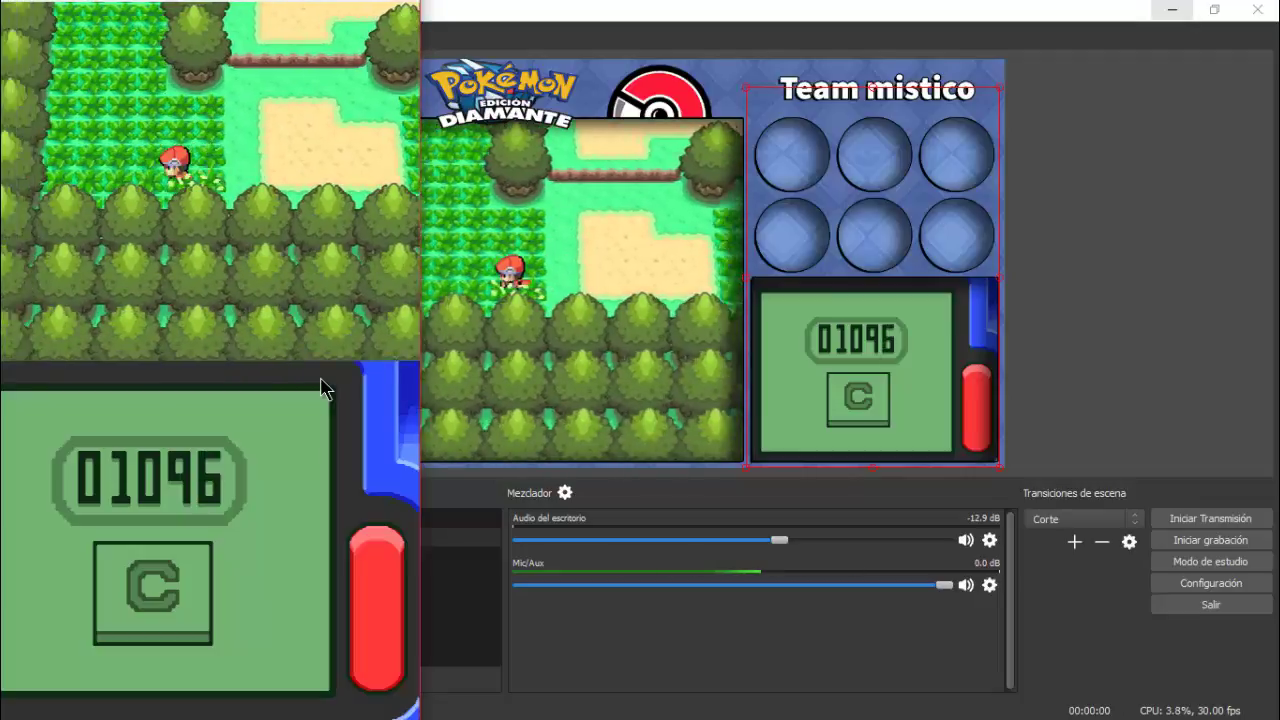
{"action": "key", "text": "Right"}
{"action": "key", "text": "Left"}
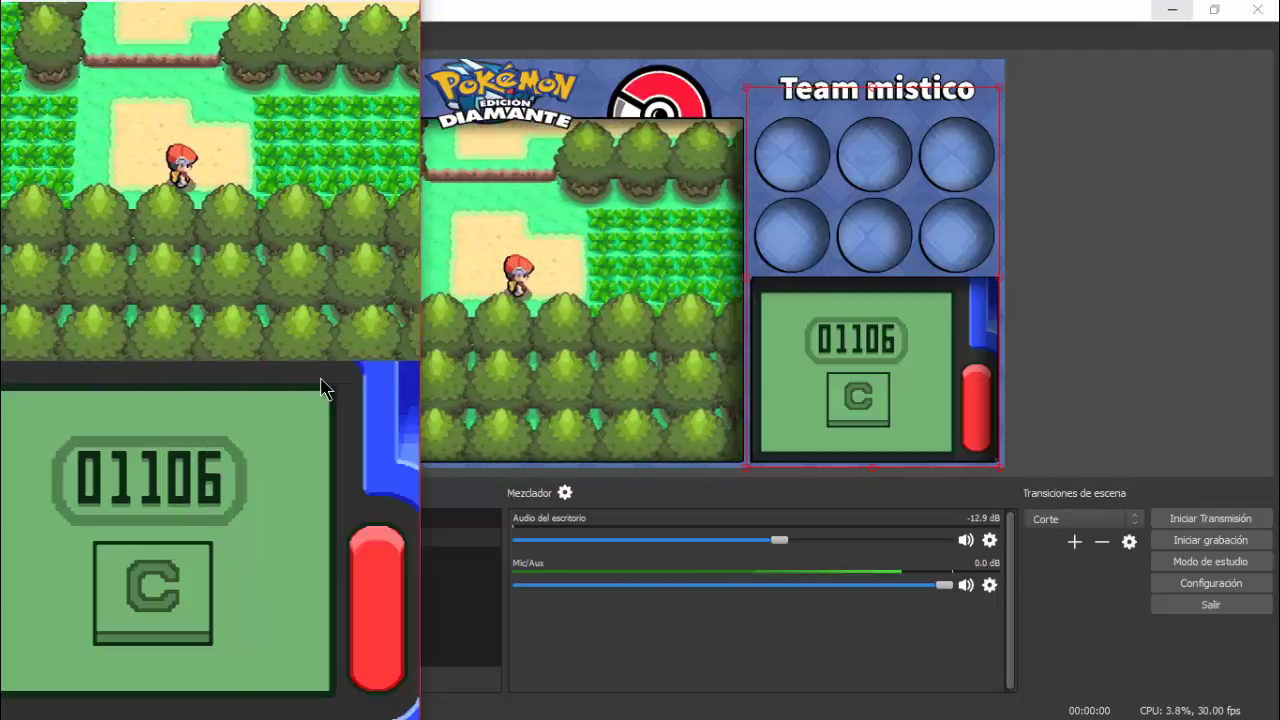
{"action": "key", "text": "Left"}
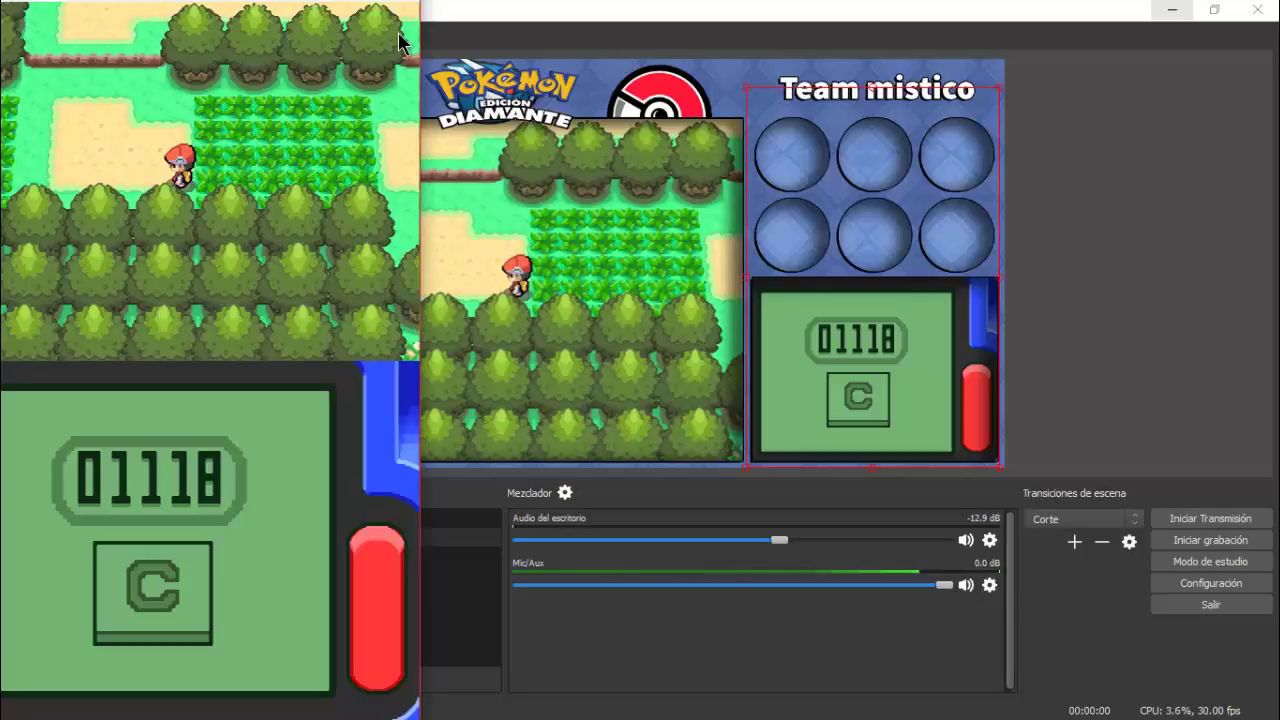
- Switch to OBS, start recording Escena 2, and bring the DeSmuME game window back to the front
{"action": "left_click", "coordinate": [978, 285]}
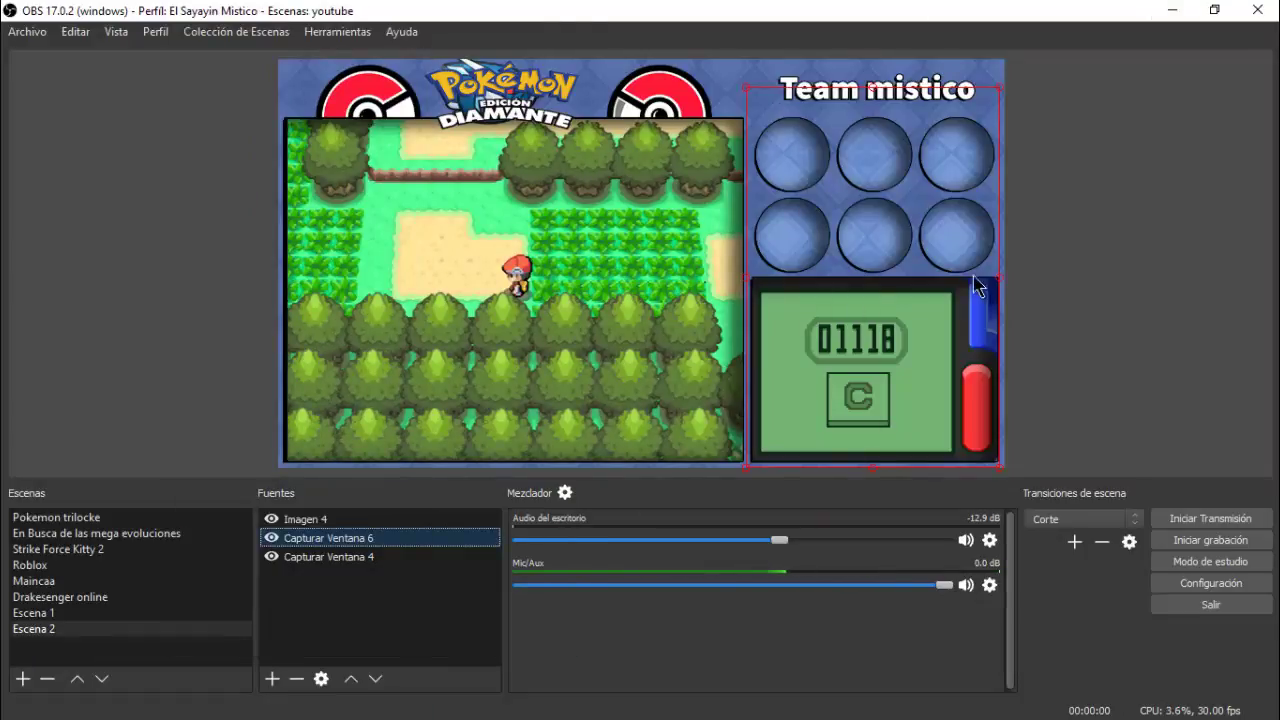
{"action": "left_click", "coordinate": [1210, 540]}
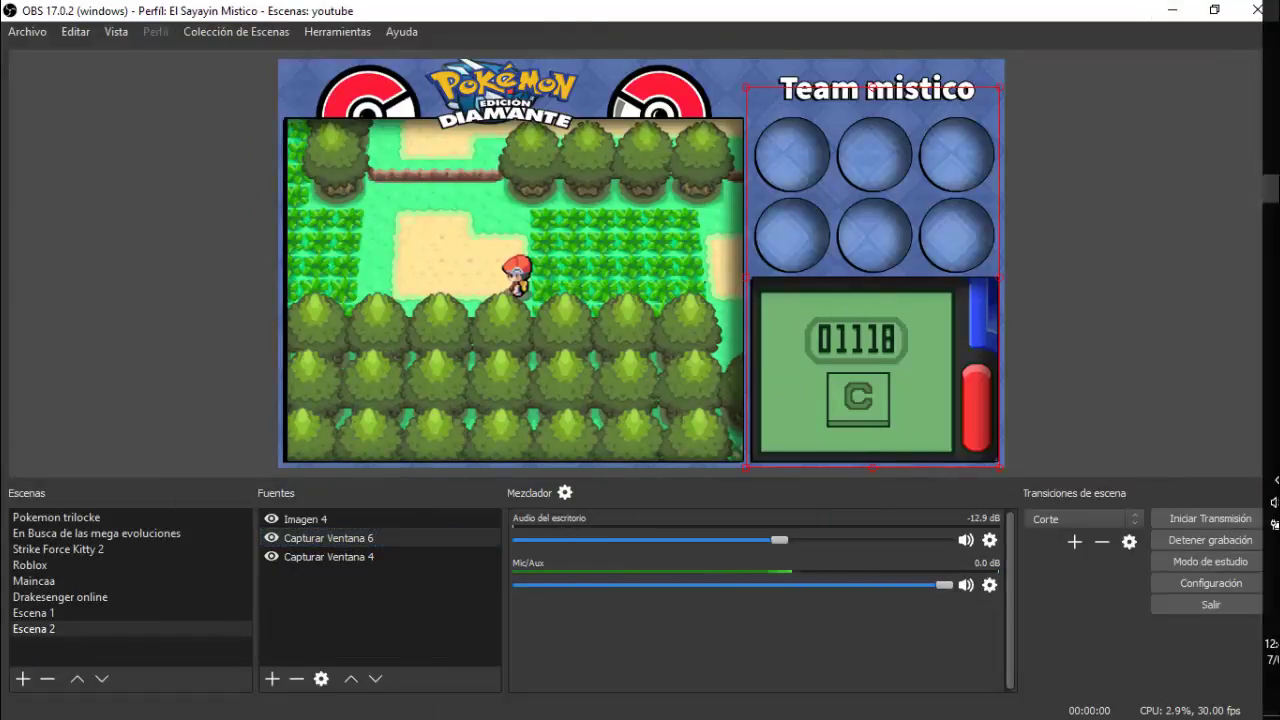
{"action": "left_click", "coordinate": [1252, 362]}
{"action": "left_click", "coordinate": [1183, 406]}
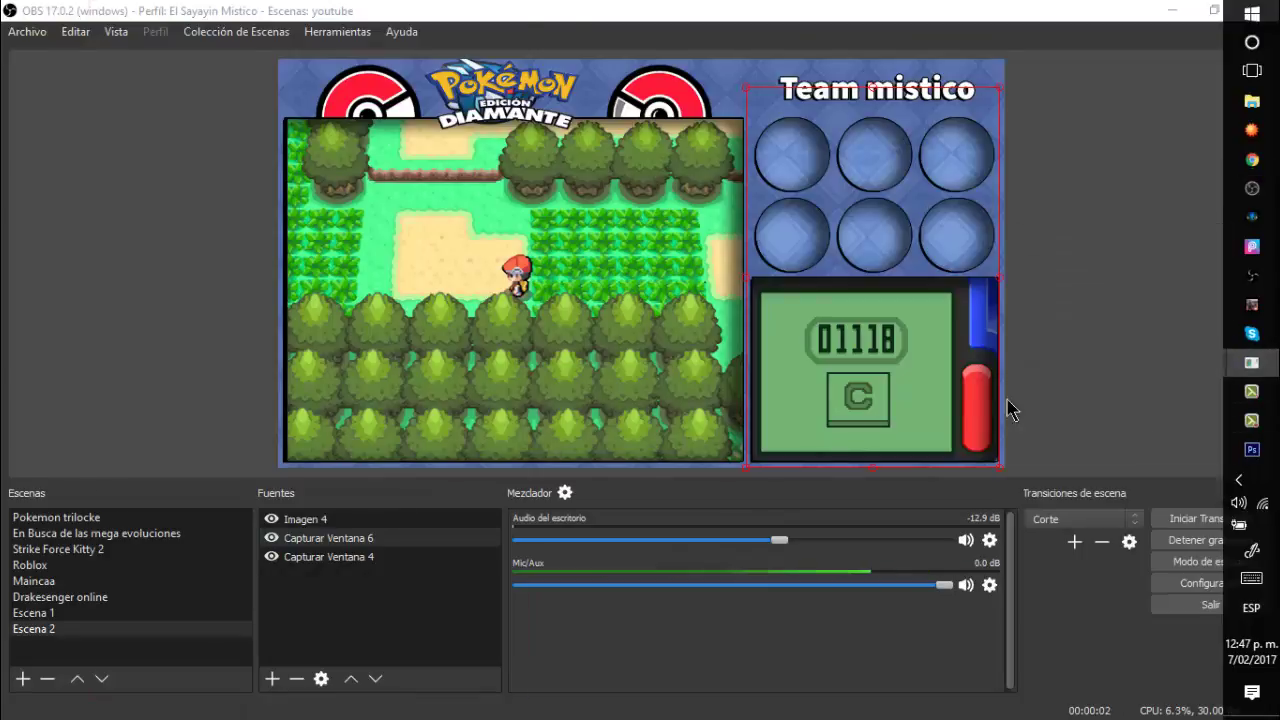
- Dismiss the key item message and pace the character back and forth in the tall grass until a wild battle starts
{"action": "key", "text": "a"}
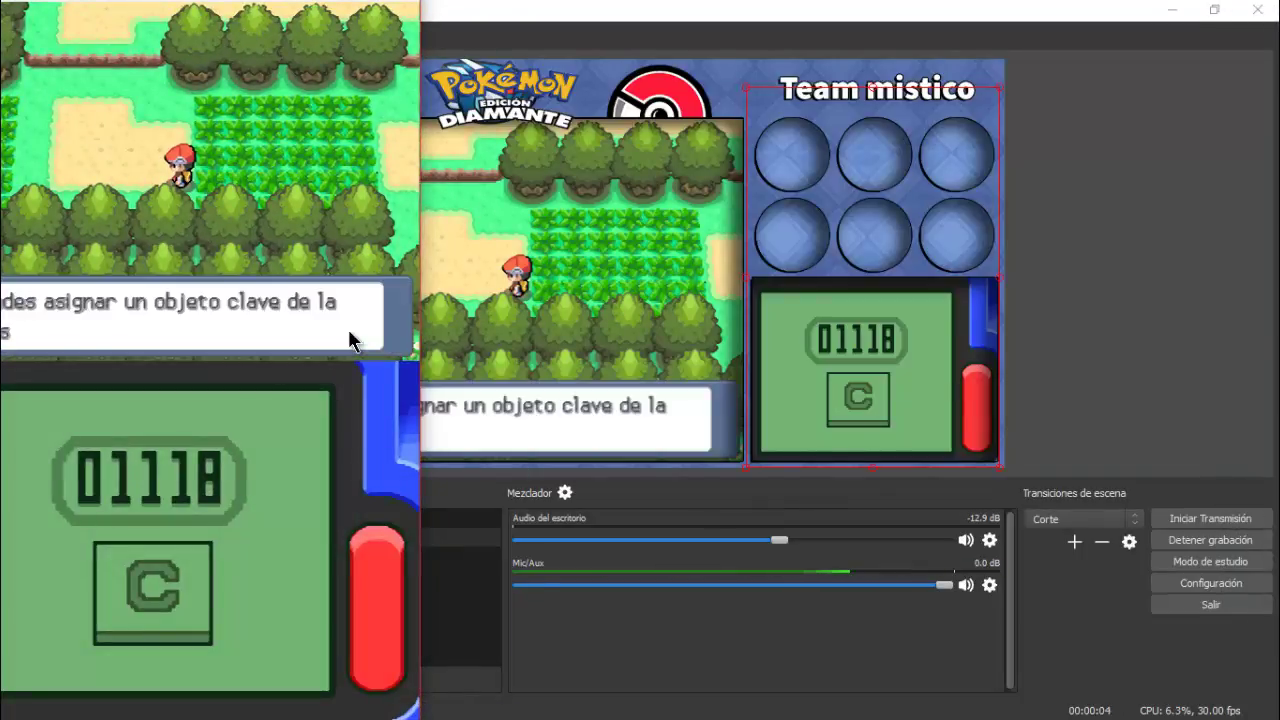
{"action": "key", "text": "x"}
{"action": "key", "text": "Right"}
{"action": "key", "text": "Right"}
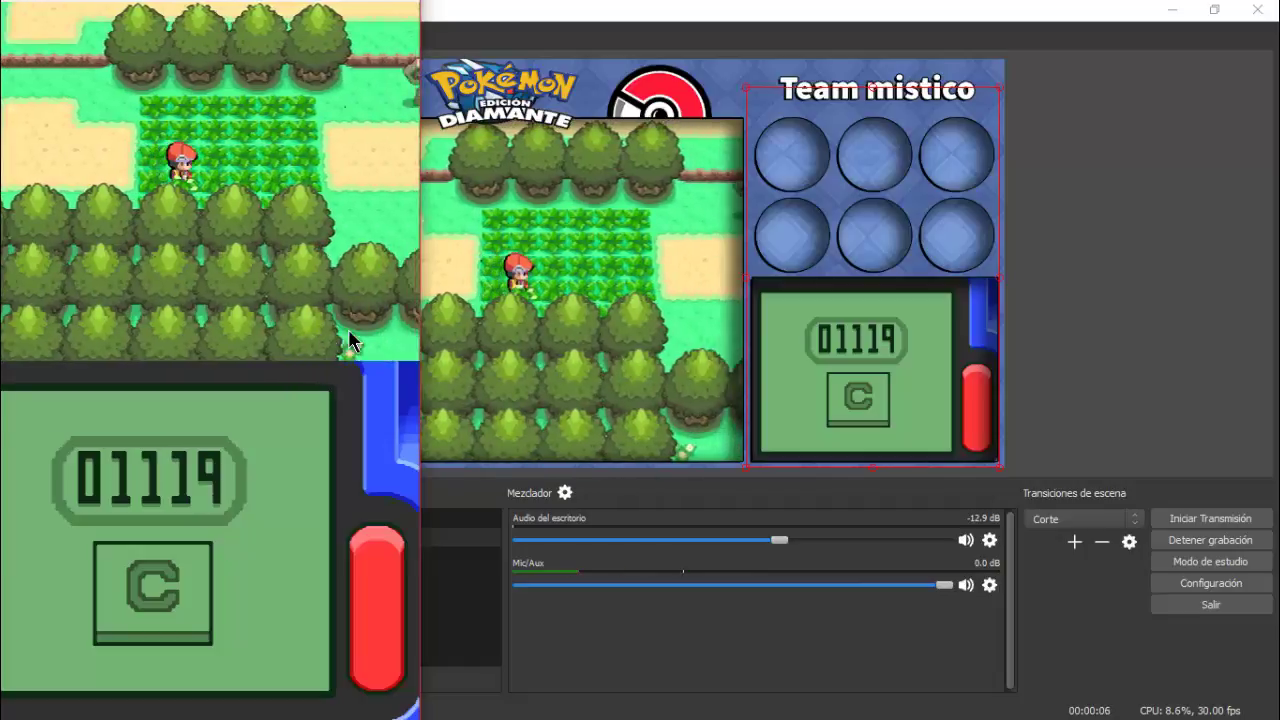
{"action": "key", "text": "s"}
{"action": "key", "text": "x"}
{"action": "key", "text": "Right"}
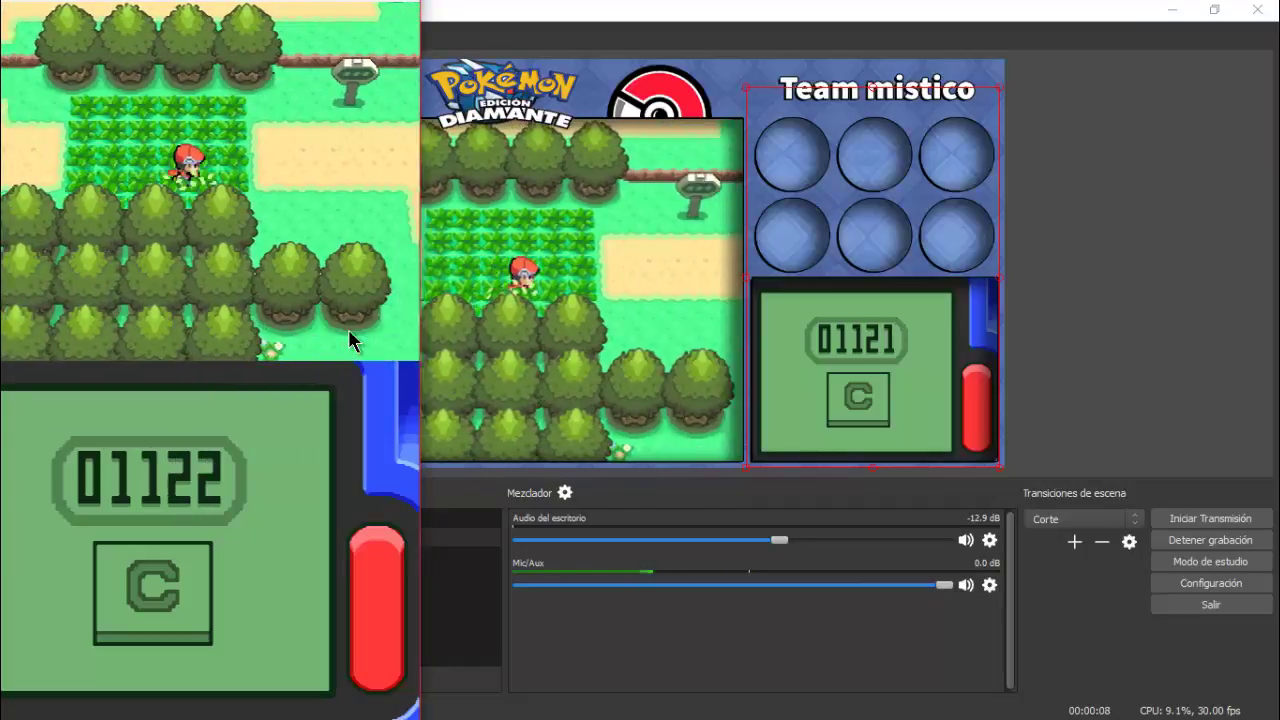
{"action": "key", "text": "Right"}
{"action": "key", "text": "Left"}
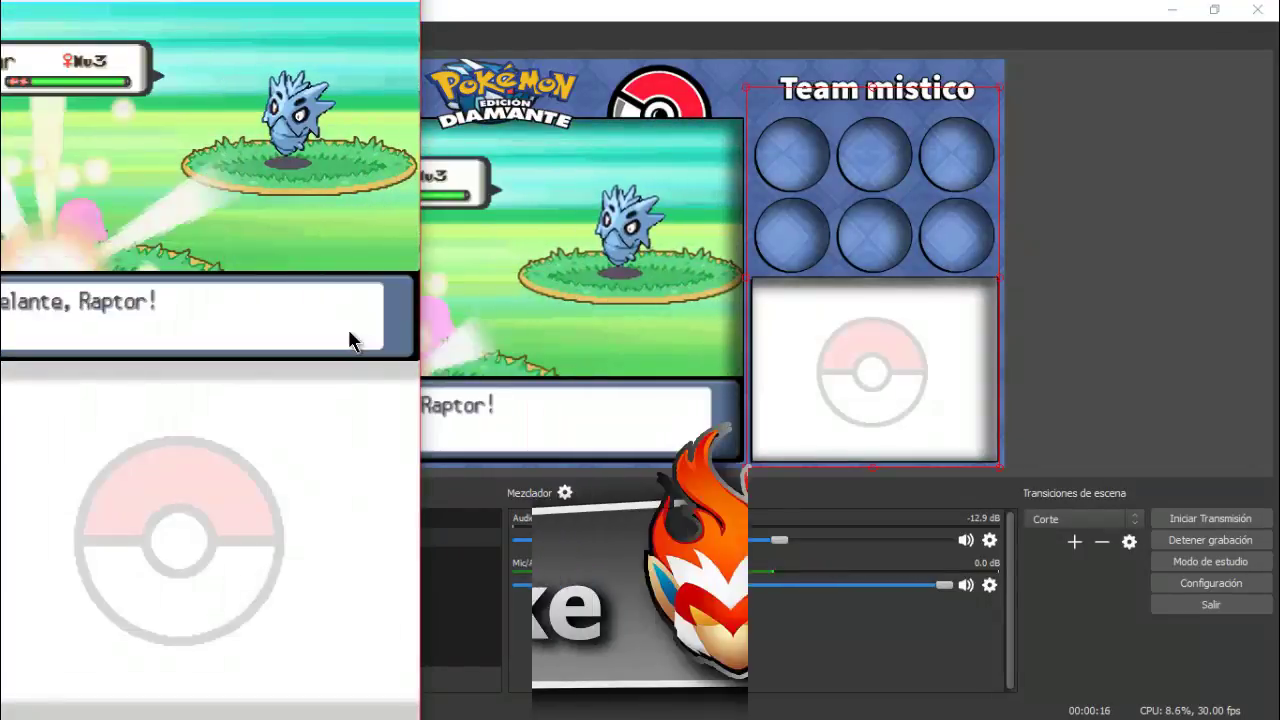
- Fight the wild Pokémon by having Raptor attack with Estallido, and continue through the battle messages back to the route
{"action": "key", "text": "x"}
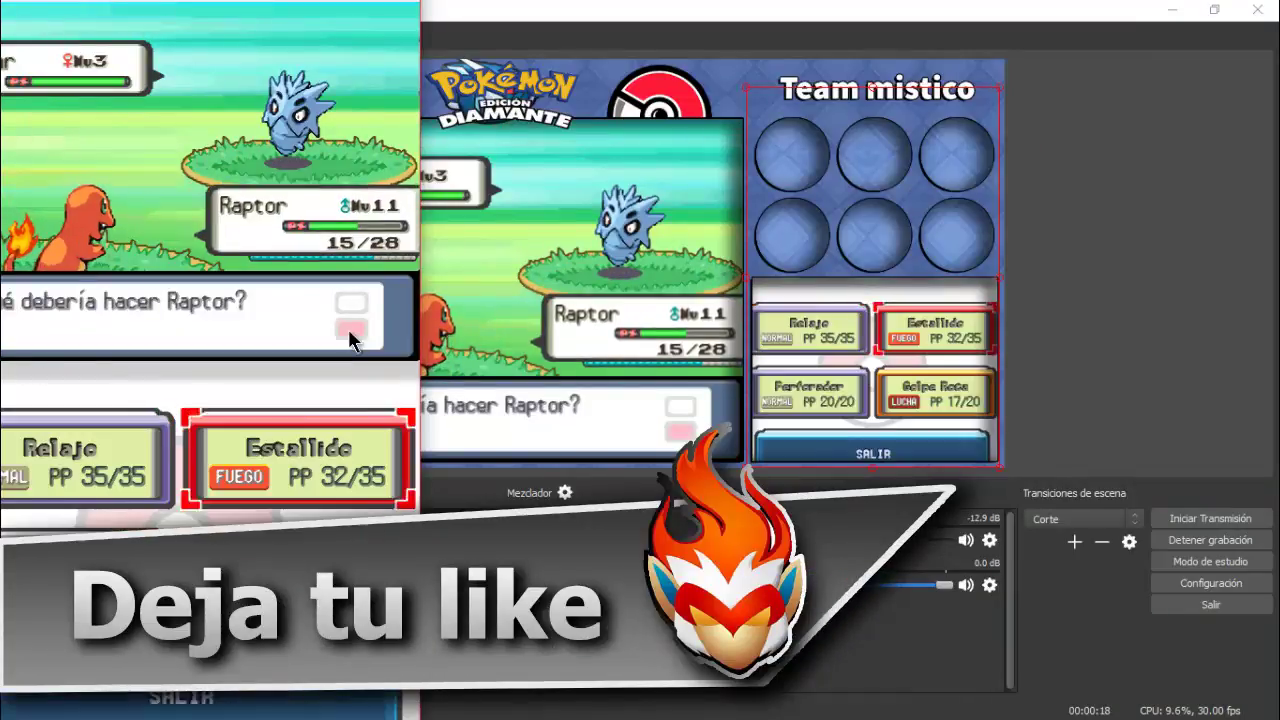
{"action": "key", "text": "x"}
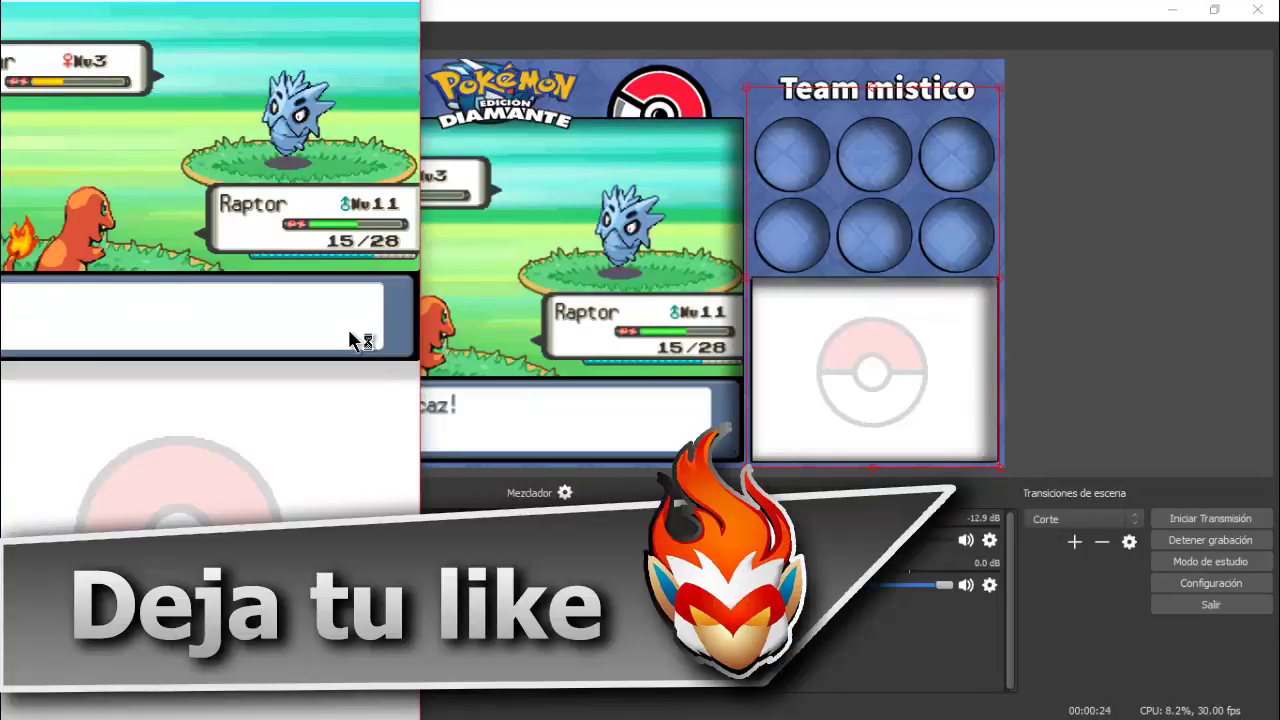
{"action": "key", "text": "x"}
{"action": "key", "text": "x"}
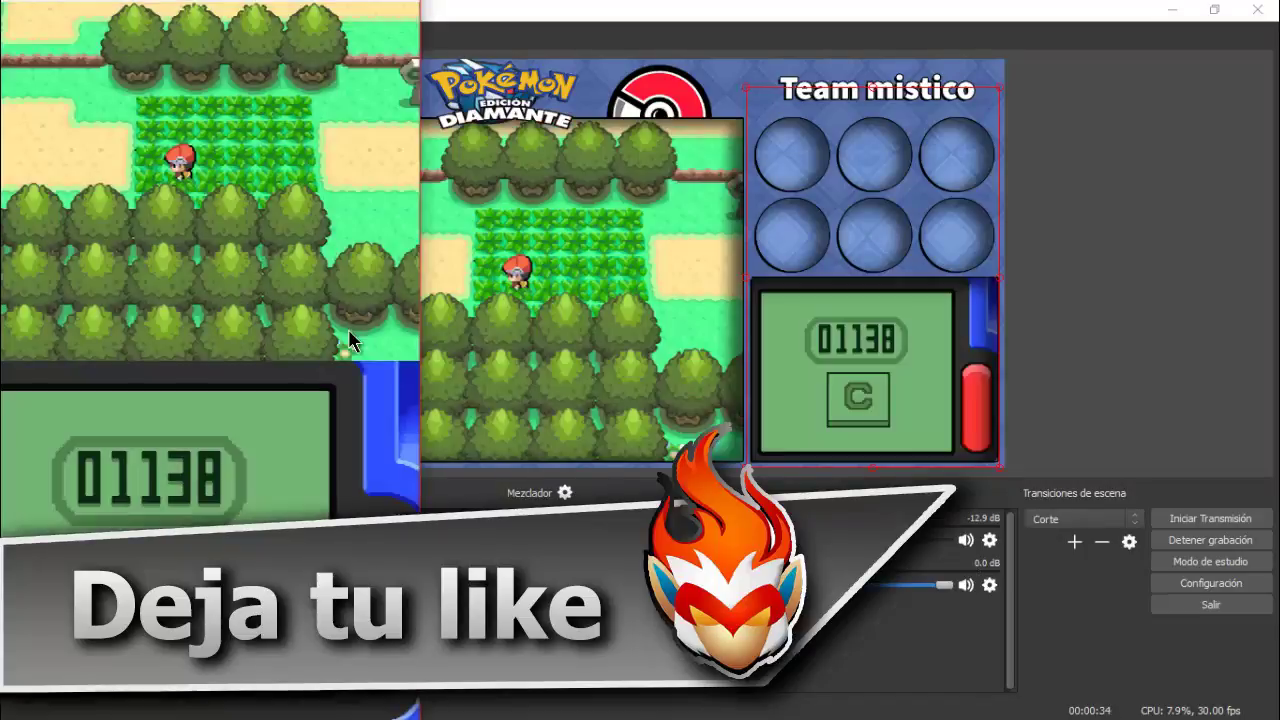
- Save the game with GUARDAR over the existing save file, and reset the step counter on the lower screen
{"action": "key", "text": "s"}
{"action": "key", "text": "Down"}
{"action": "key", "text": "Down"}
{"action": "key", "text": "Down"}
{"action": "key", "text": "Down"}
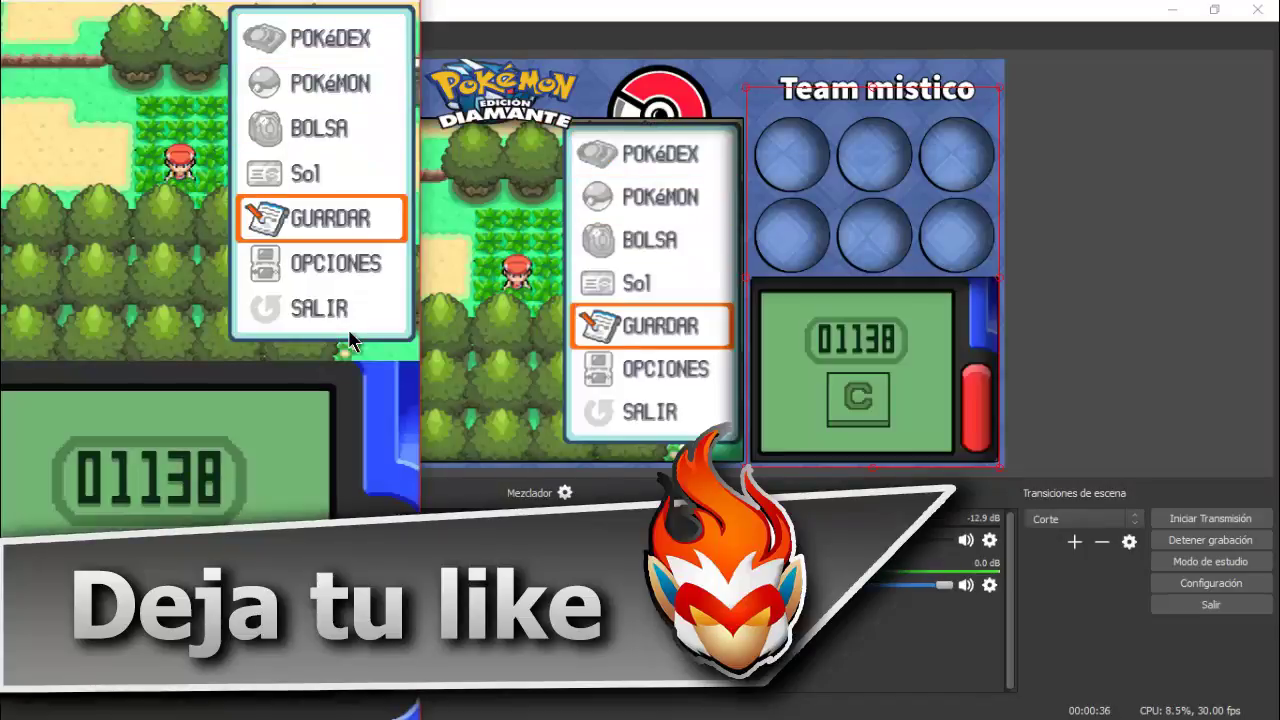
{"action": "key", "text": "x"}
{"action": "key", "text": "x"}
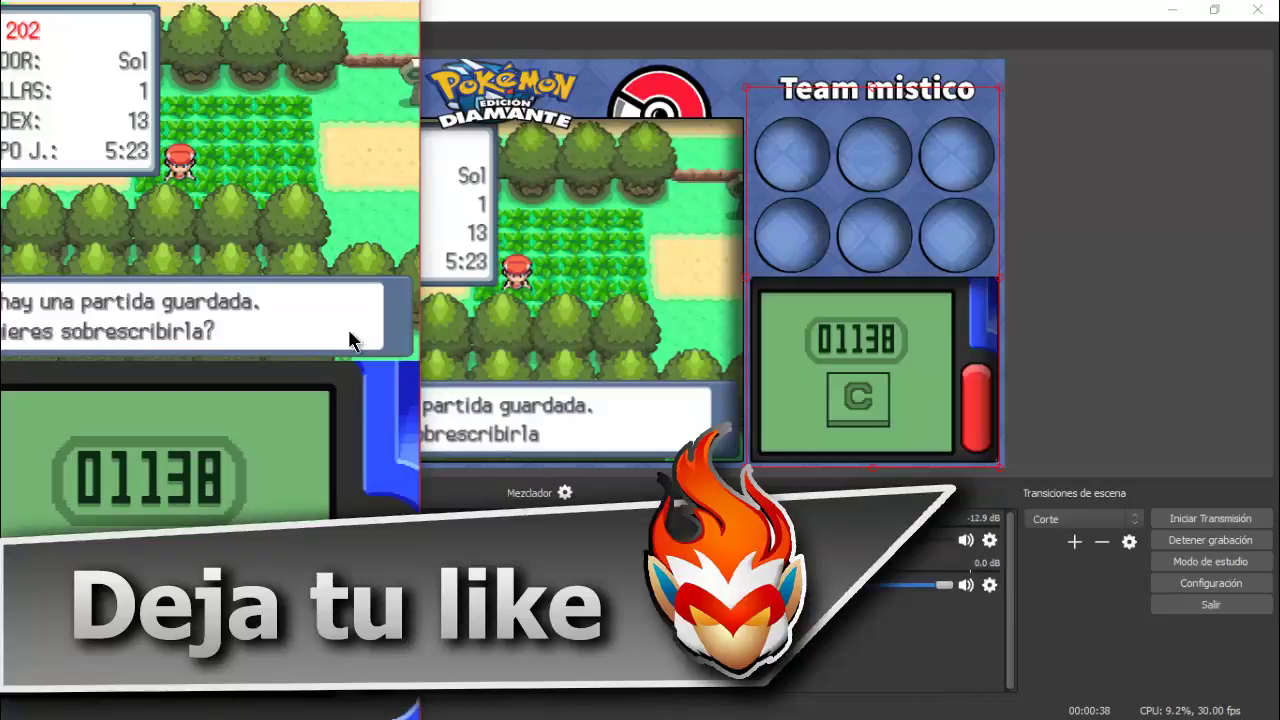
{"action": "key", "text": "x"}
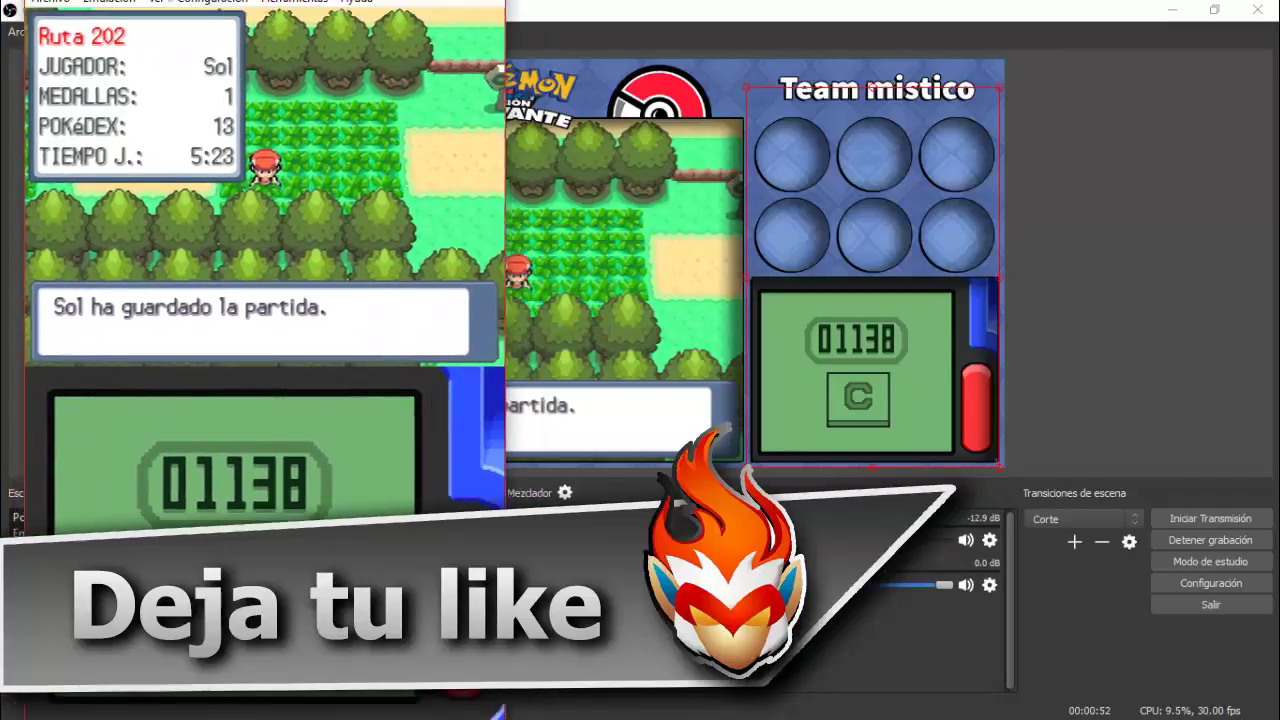
{"action": "key", "text": "x"}
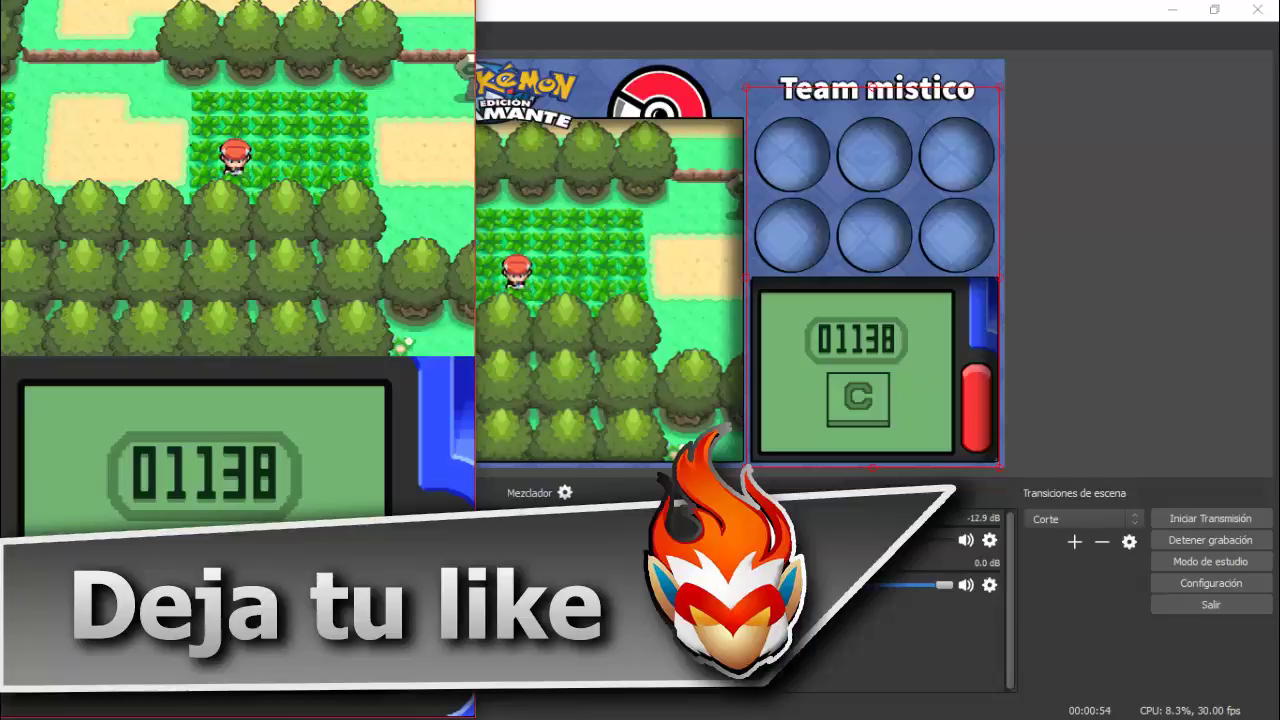
{"action": "left_click", "coordinate": [205, 575]}
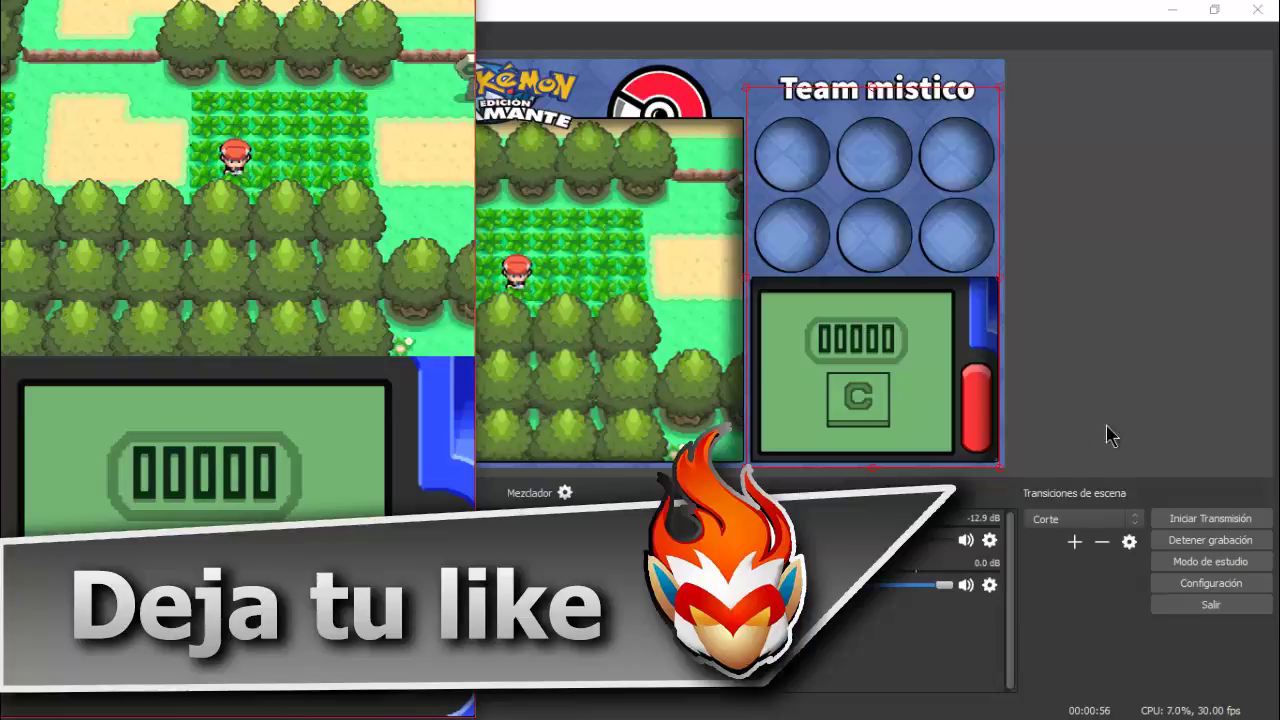
{"action": "left_click", "coordinate": [1173, 10]}
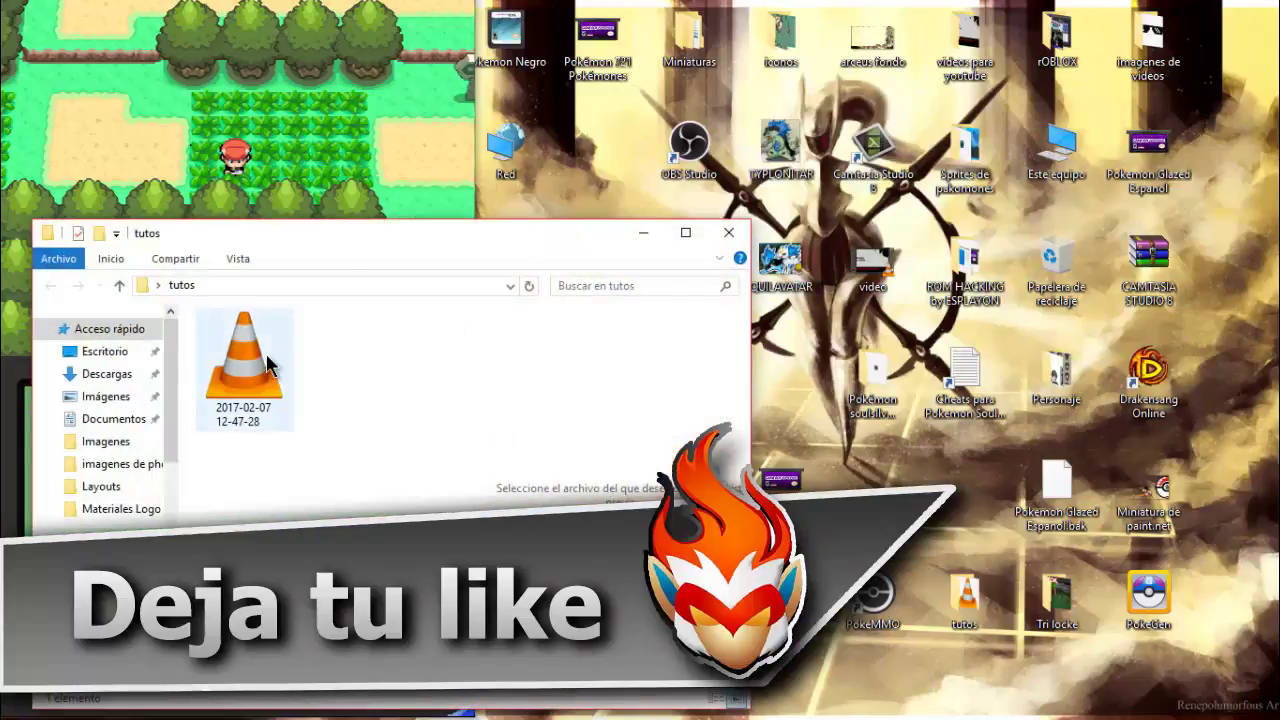
{"action": "right_click", "coordinate": [266, 355]}
{"action": "left_click", "coordinate": [647, 352]}
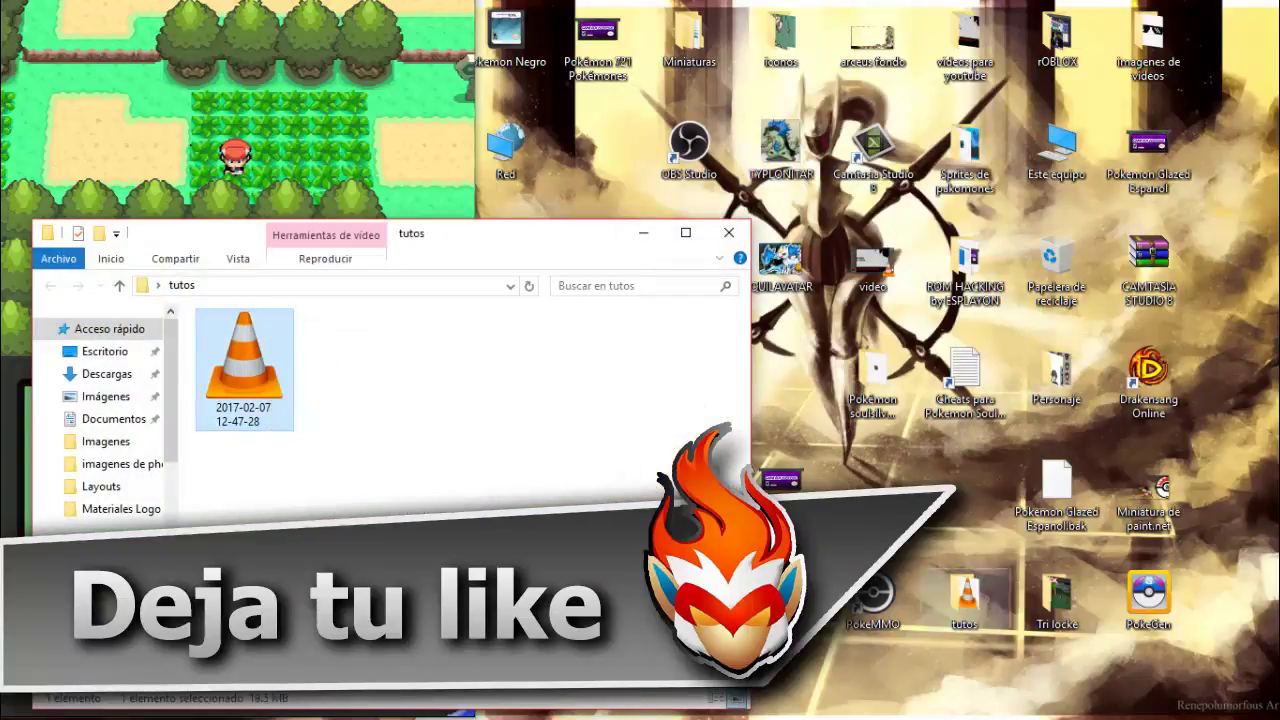
{"action": "mouse_move", "coordinate": [1262, 280]}
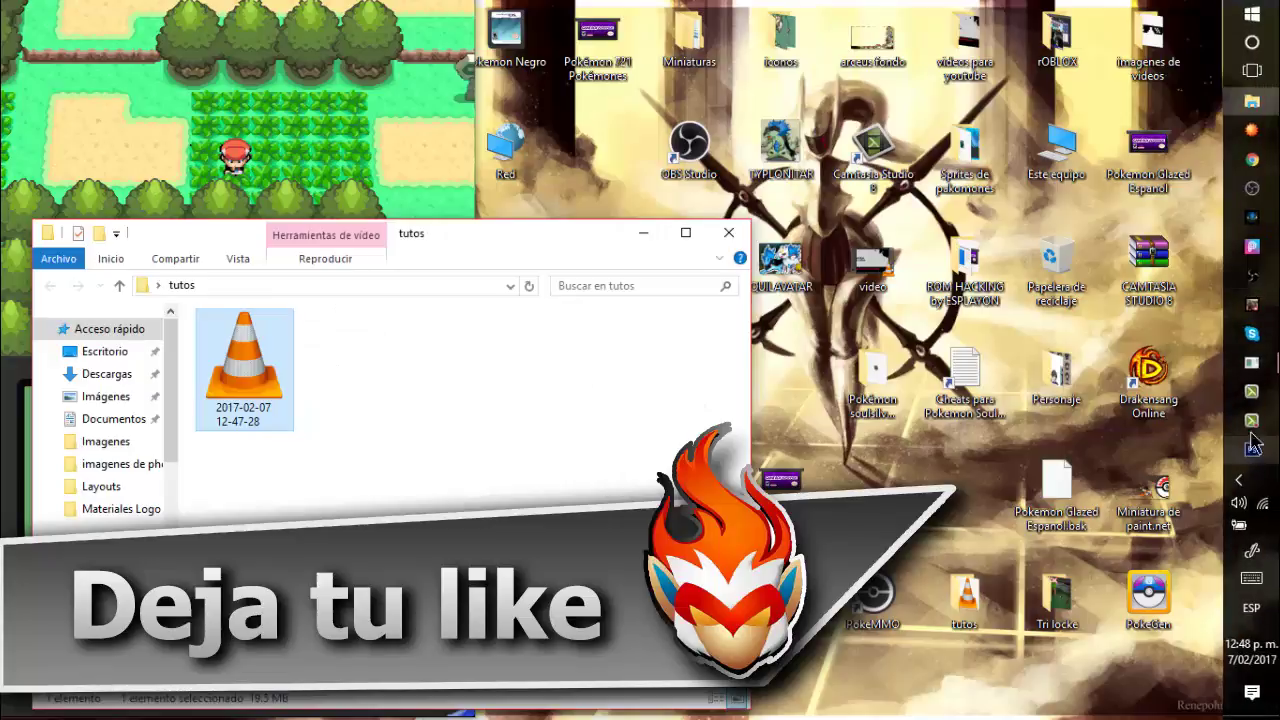
{"action": "left_click", "coordinate": [1257, 188]}
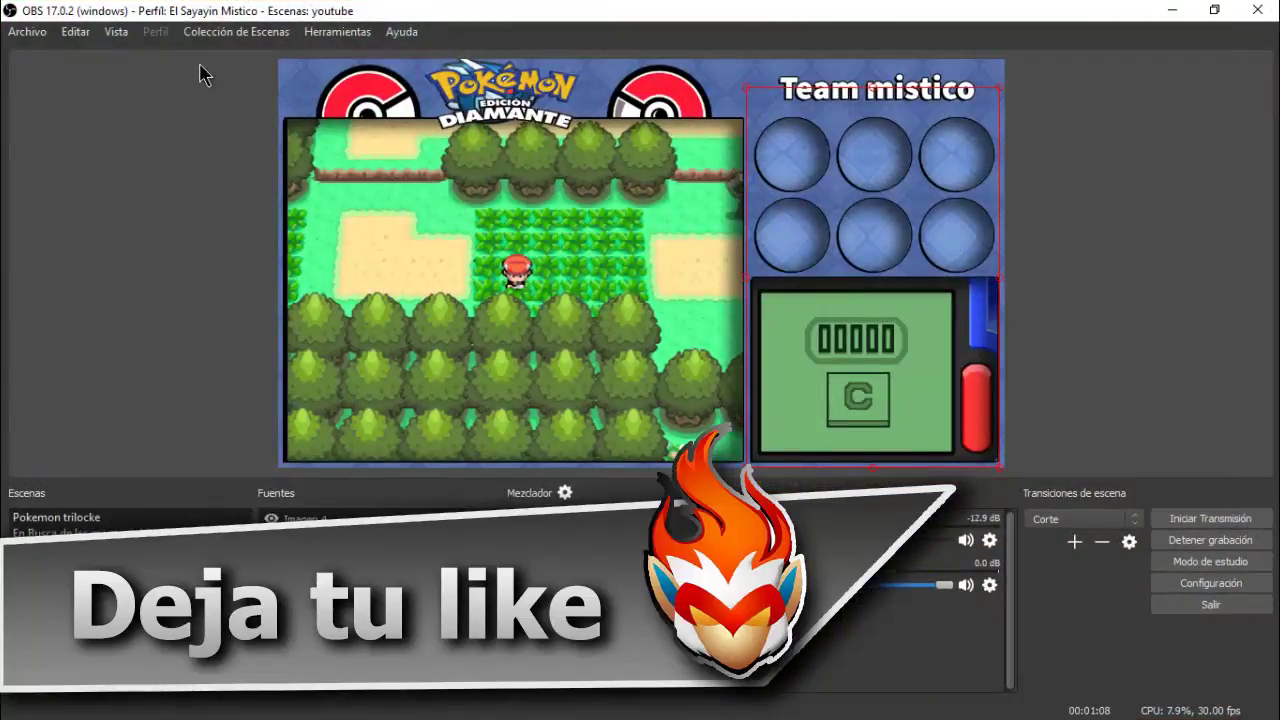
{"action": "left_click", "coordinate": [76, 36]}
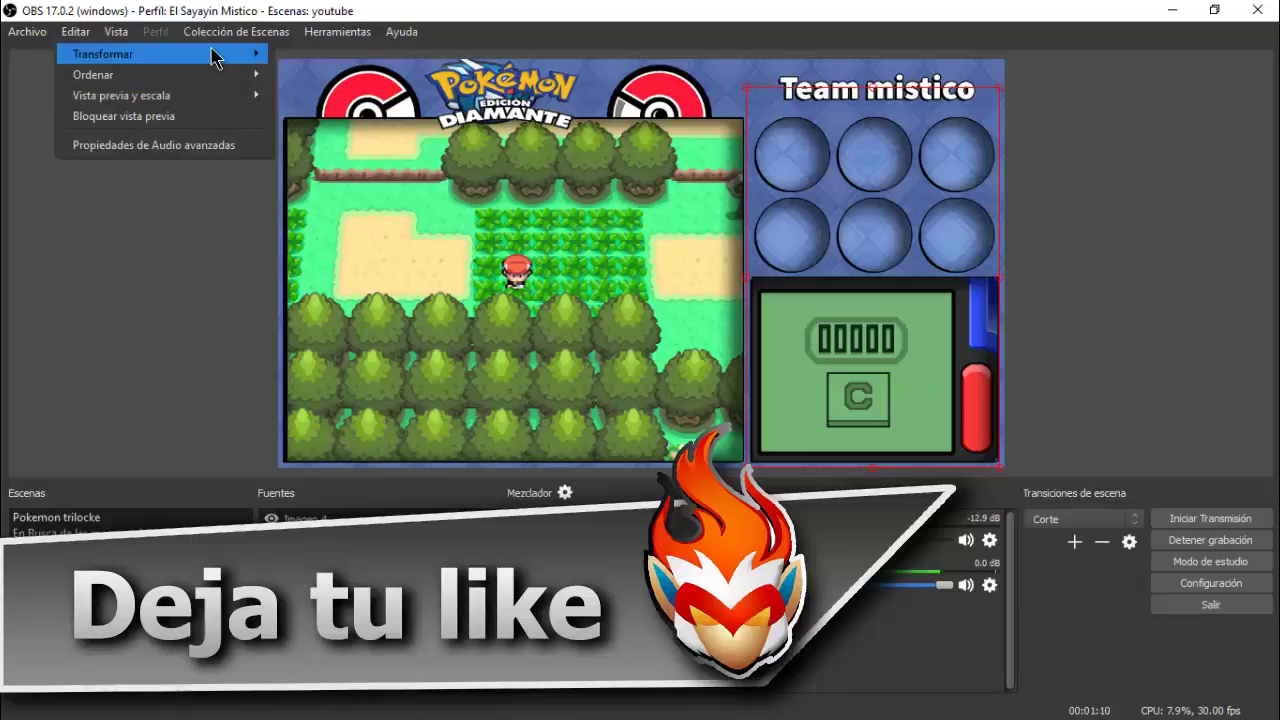
{"action": "key", "text": "Right"}
{"action": "key", "text": "Right"}
{"action": "mouse_move", "coordinate": [80, 31]}
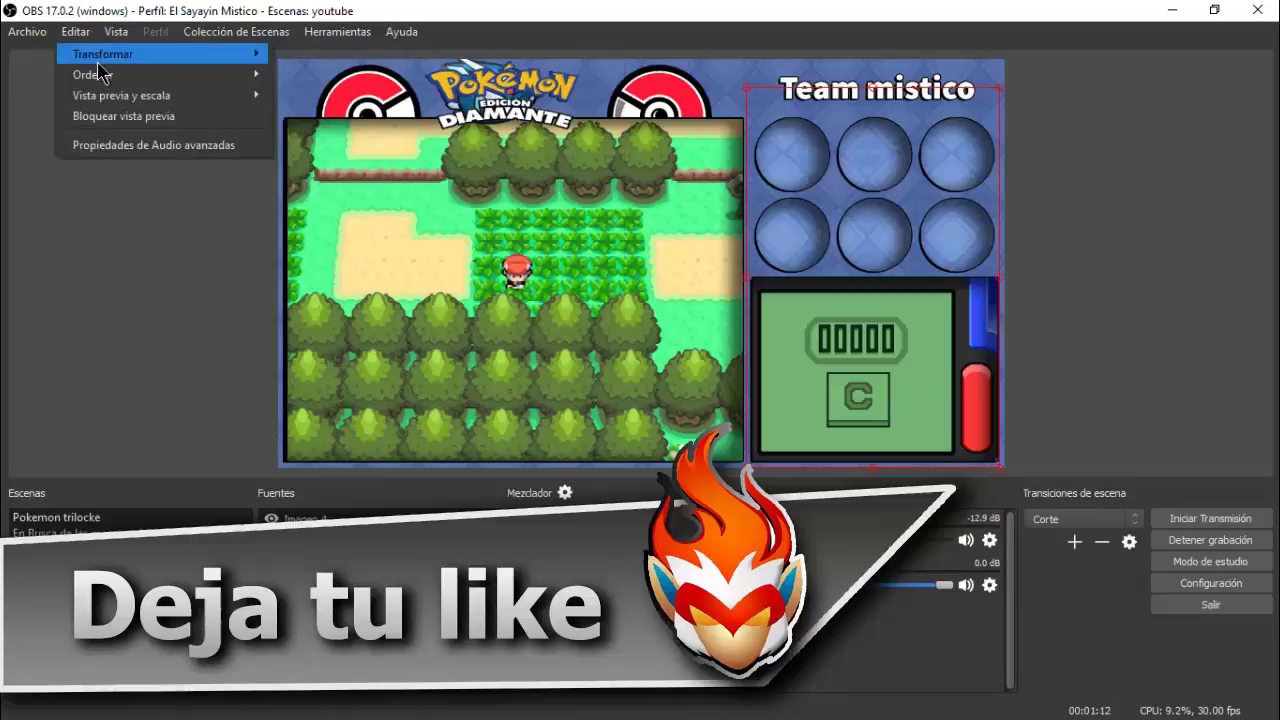
{"action": "mouse_move", "coordinate": [110, 76]}
{"action": "mouse_move", "coordinate": [236, 36]}
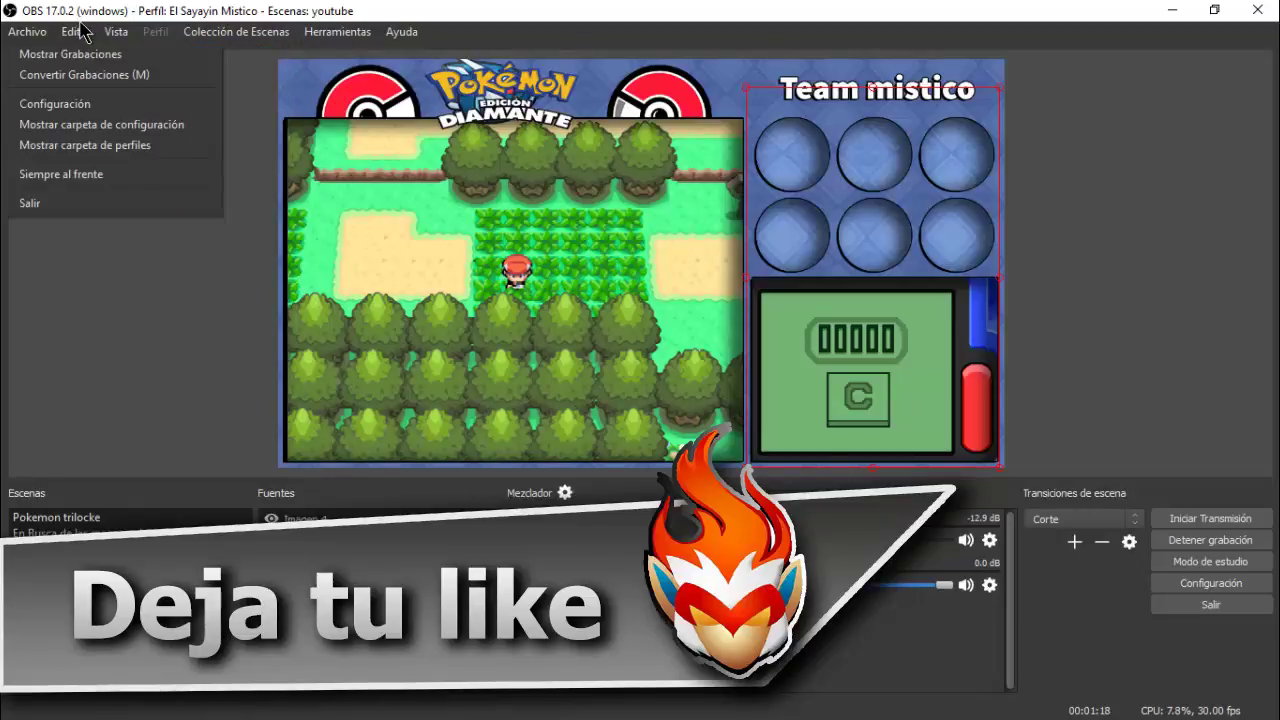
{"action": "mouse_move", "coordinate": [27, 32]}
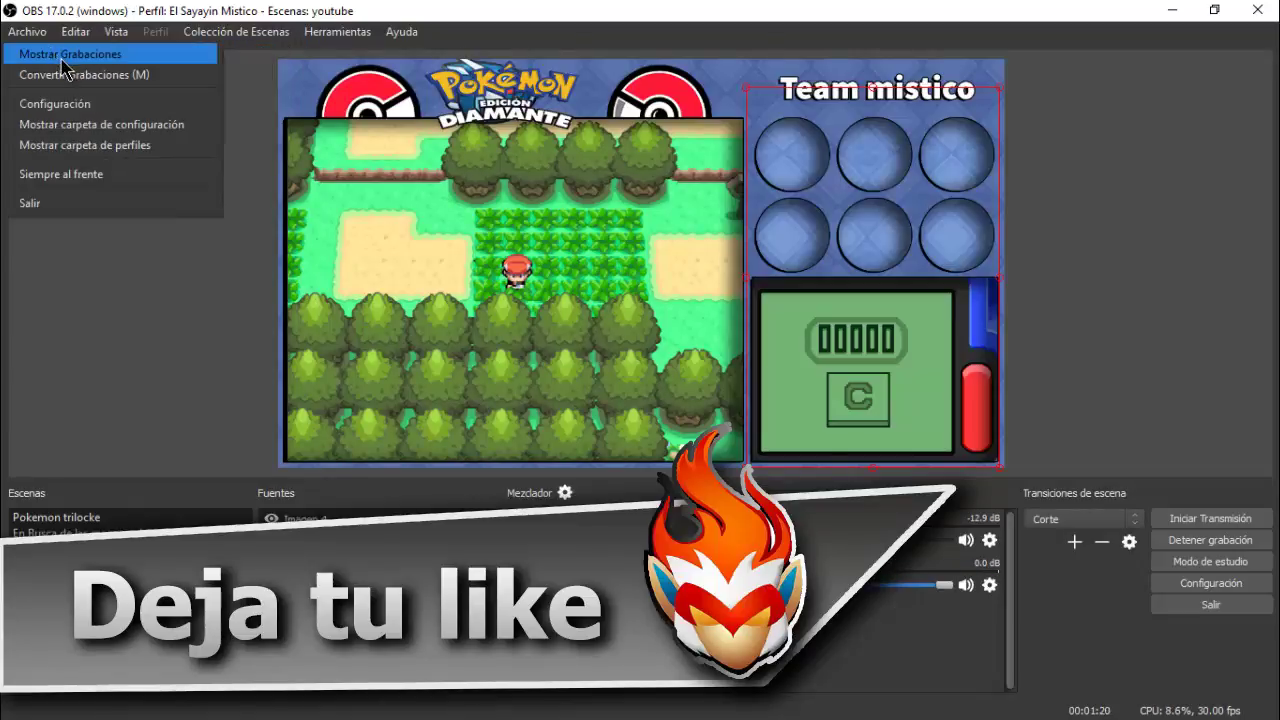
{"action": "left_click", "coordinate": [55, 97]}
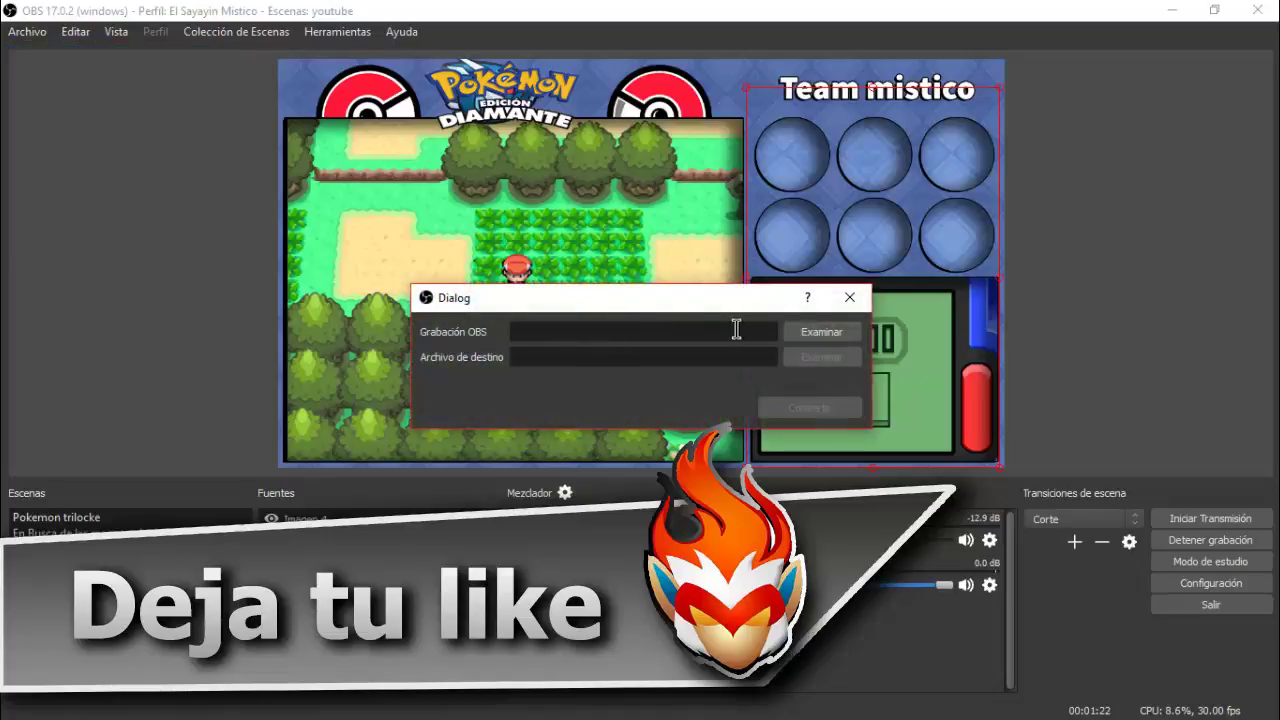
{"action": "left_click", "coordinate": [820, 332]}
{"action": "double_click", "coordinate": [620, 388]}
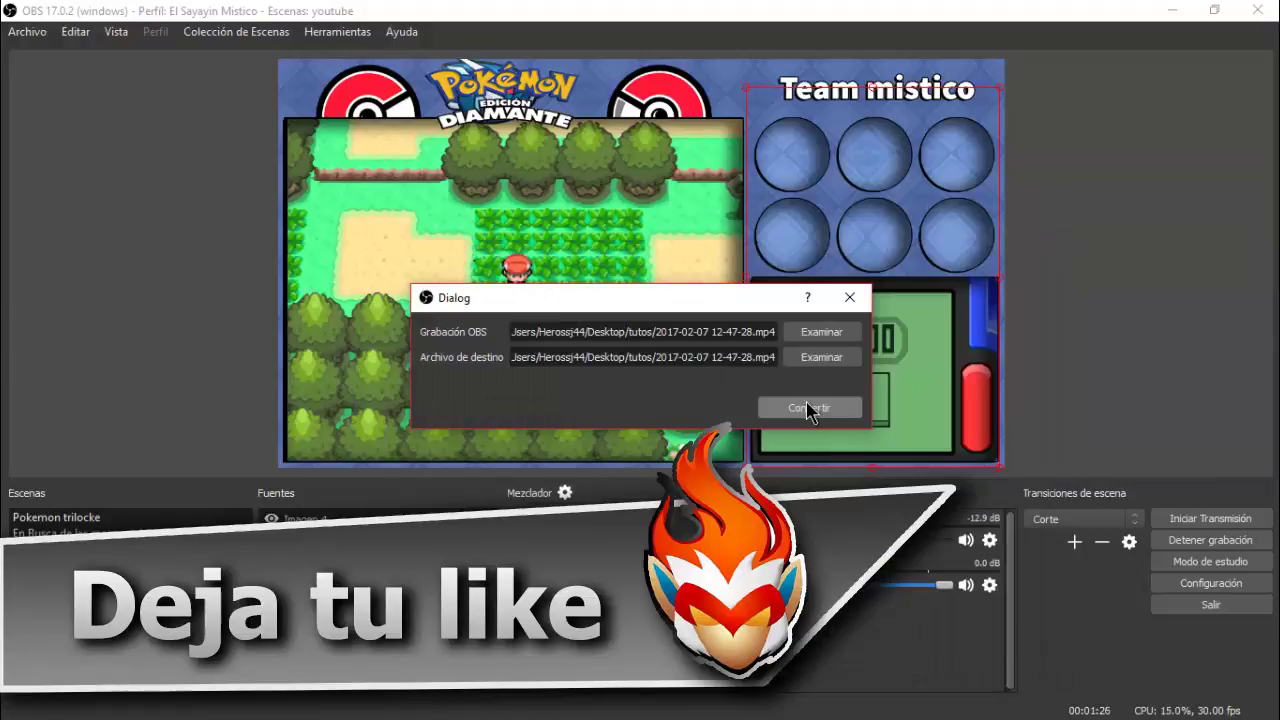
- Try to convert the loaded recording, decline replacing the existing destination file, and close the conversion dialog
{"action": "left_click", "coordinate": [810, 406]}
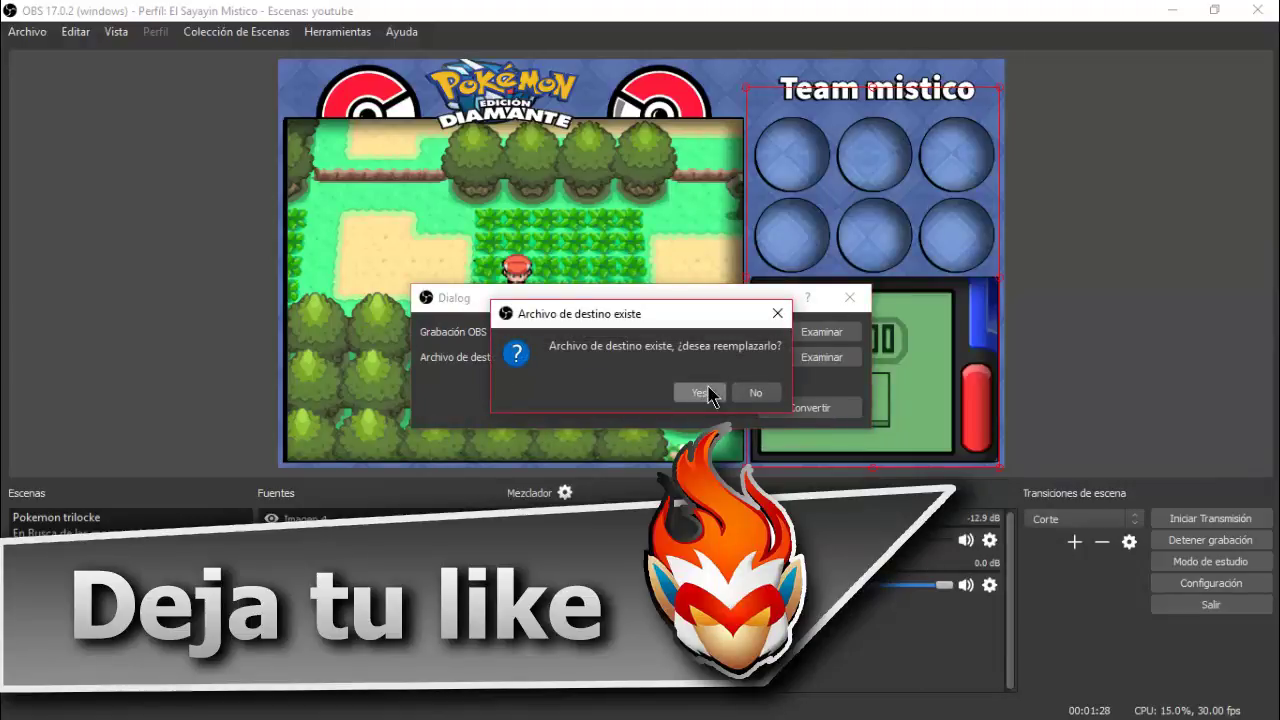
{"action": "left_click", "coordinate": [760, 395]}
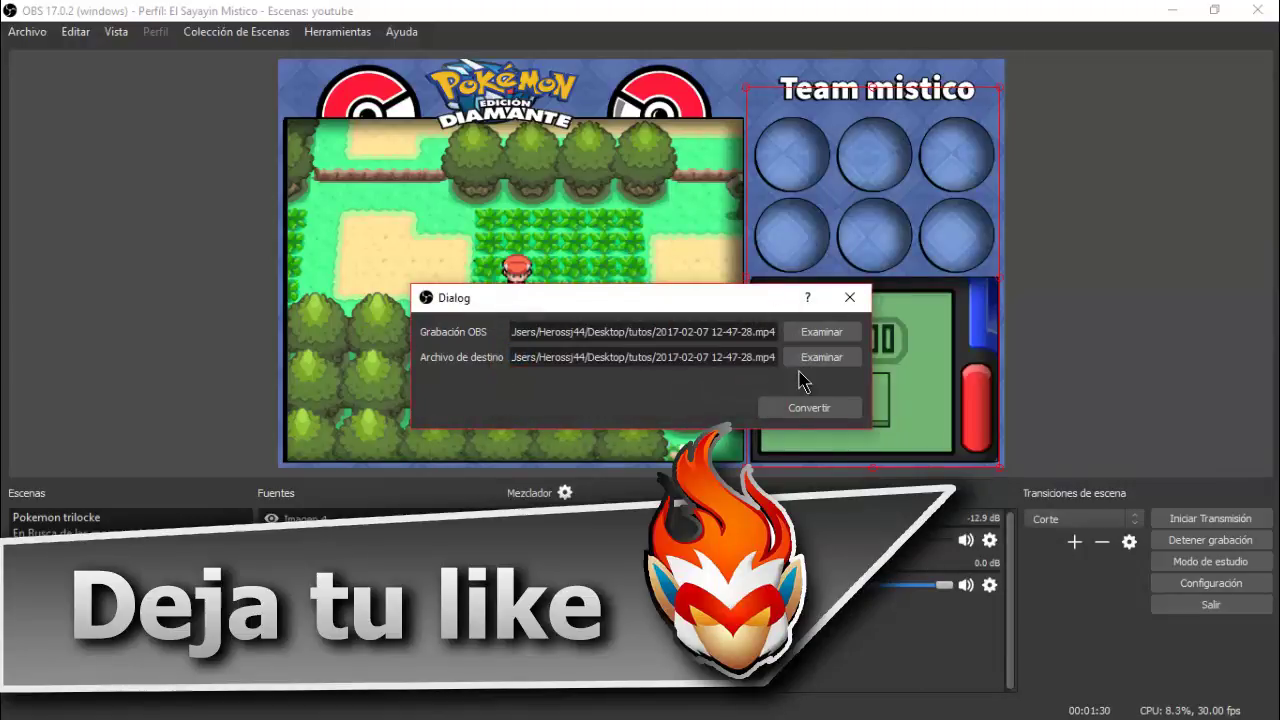
{"action": "left_click", "coordinate": [849, 297]}
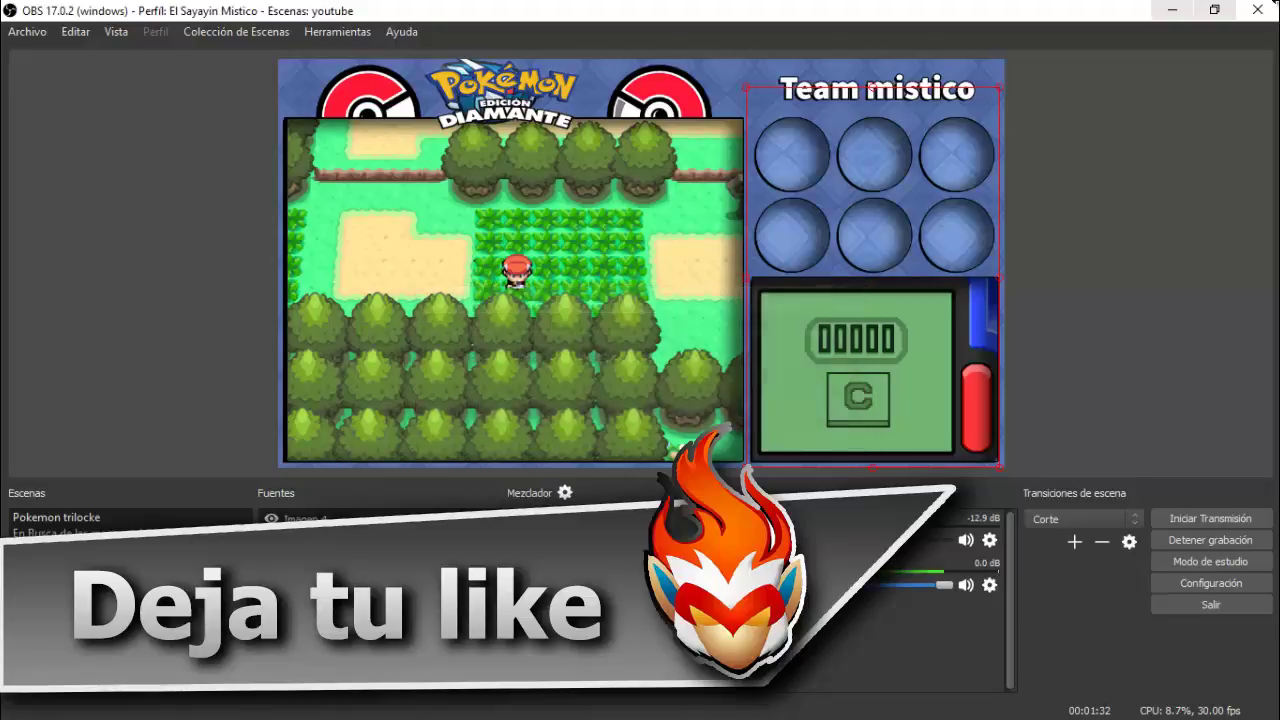
{"action": "left_click", "coordinate": [1174, 12]}
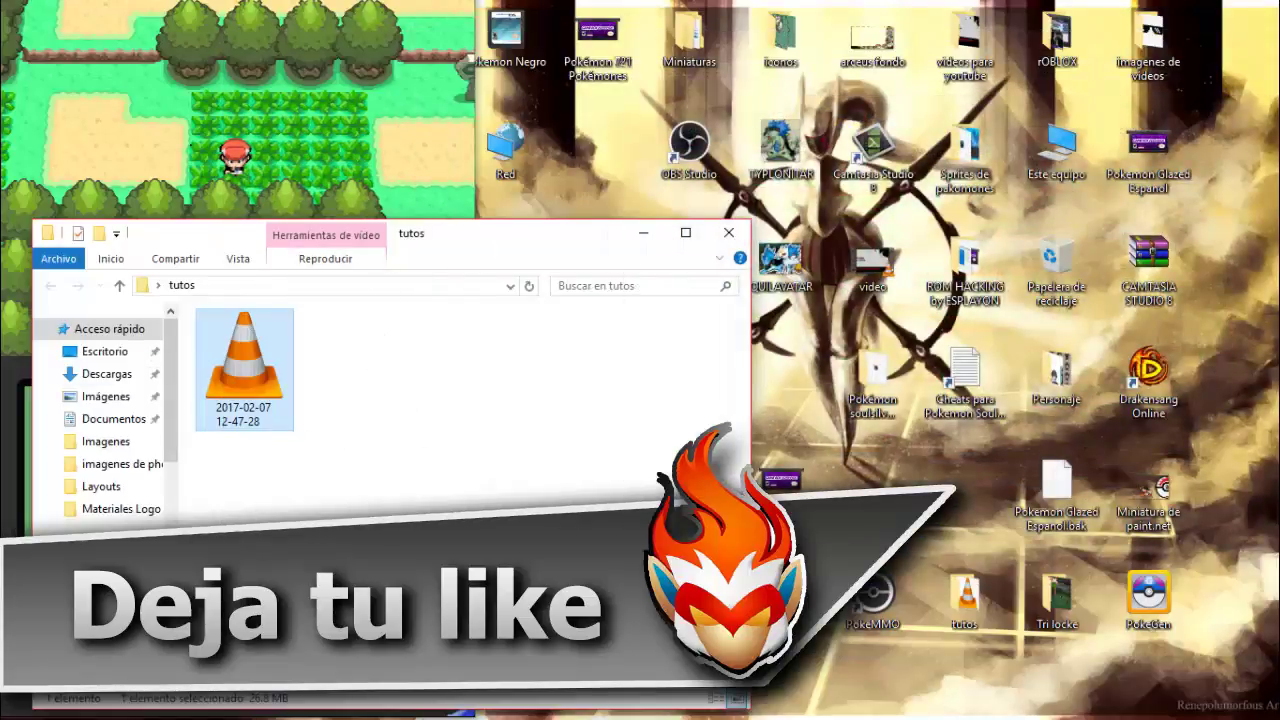
{"action": "mouse_move", "coordinate": [1275, 354]}
{"action": "left_click", "coordinate": [1234, 398]}
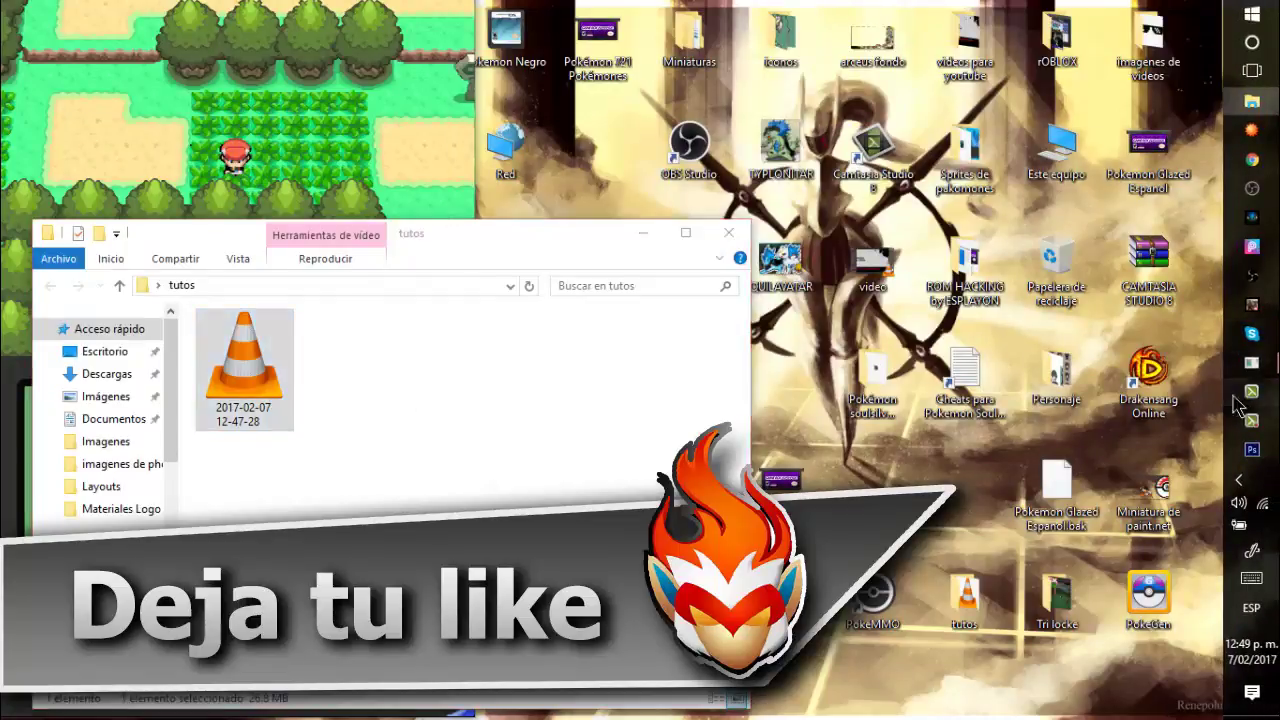
{"action": "left_click", "coordinate": [229, 55]}
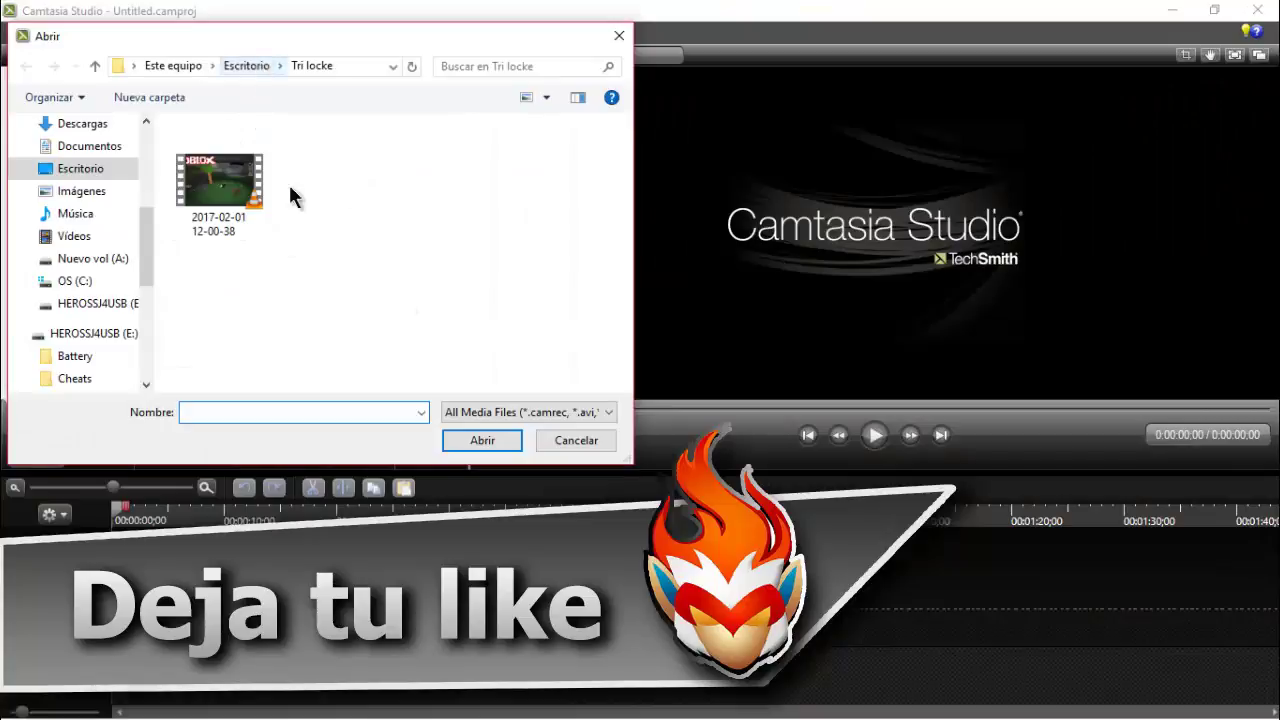
{"action": "scroll", "coordinate": [336, 262], "scroll_direction": "down", "scroll_amount": 2}
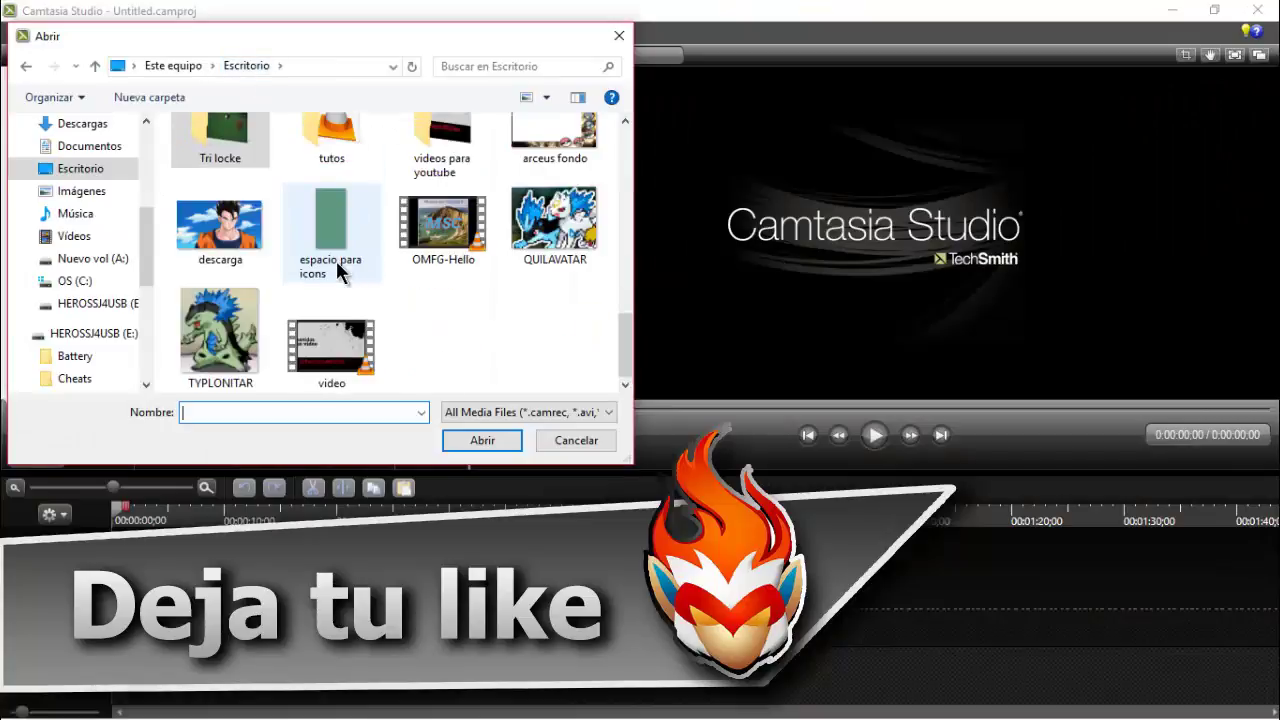
{"action": "double_click", "coordinate": [345, 135]}
{"action": "double_click", "coordinate": [232, 177]}
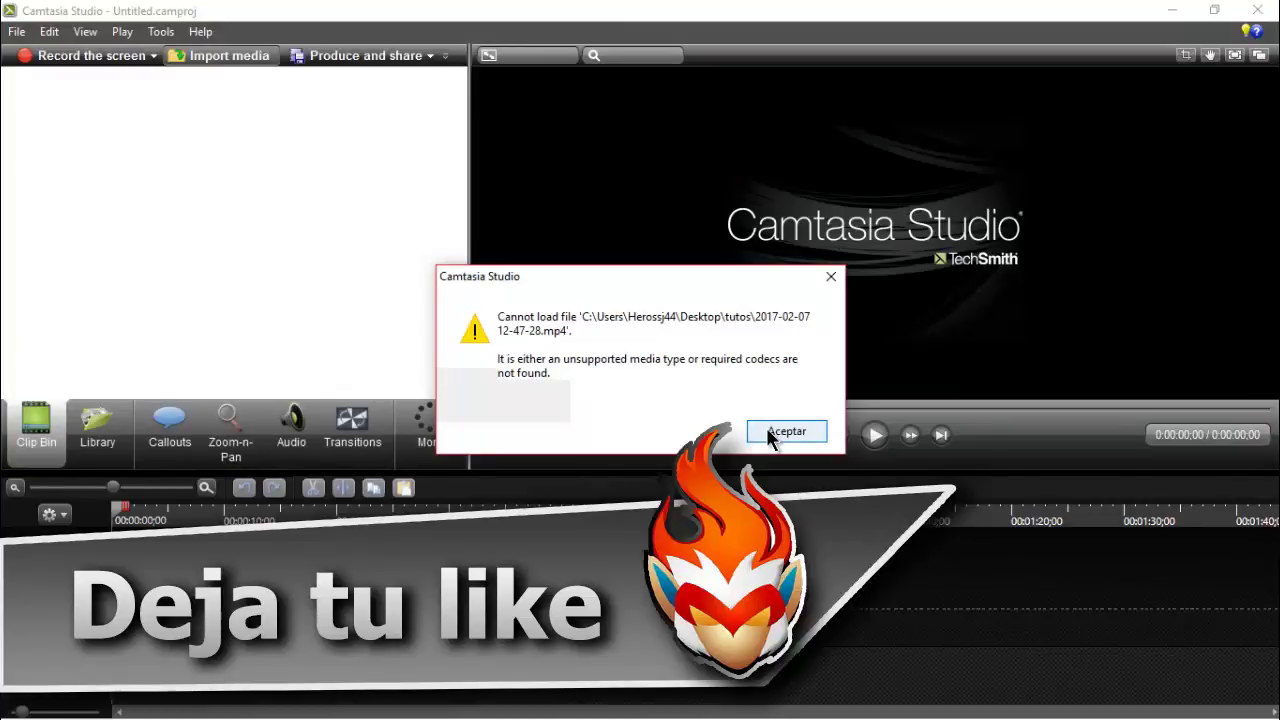
{"action": "left_click", "coordinate": [774, 437]}
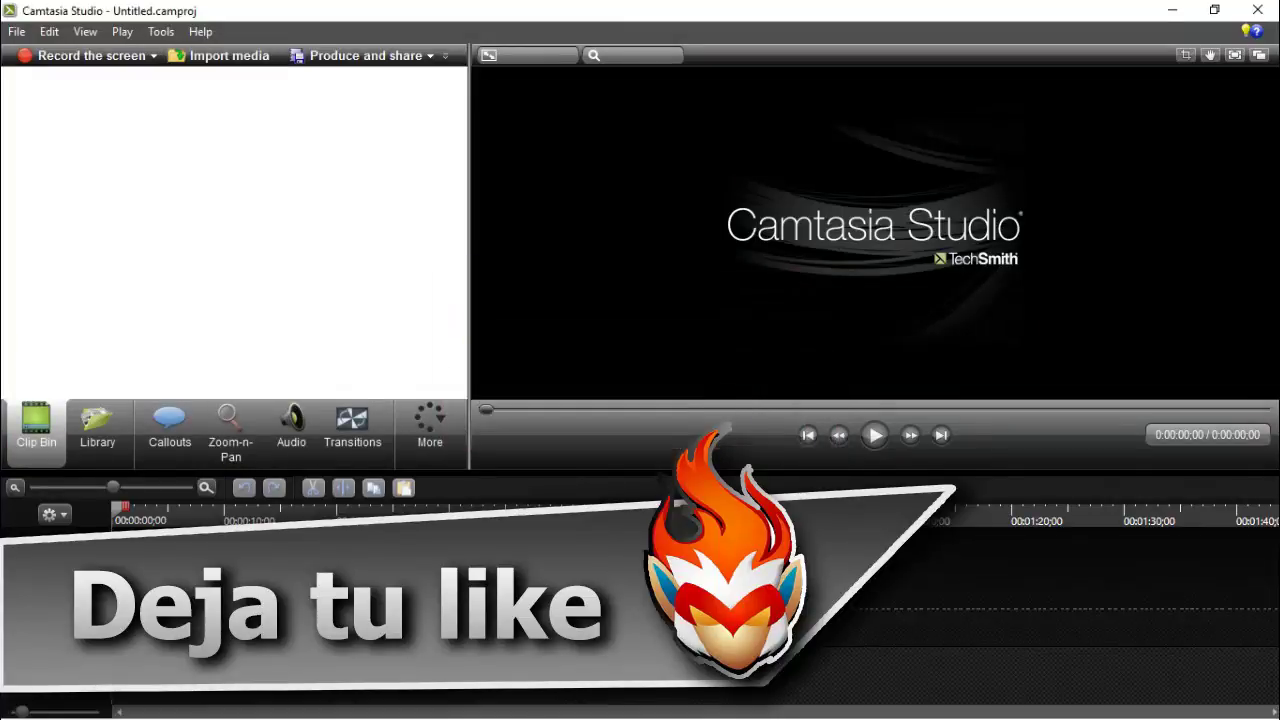
{"action": "left_click", "coordinate": [1172, 10]}
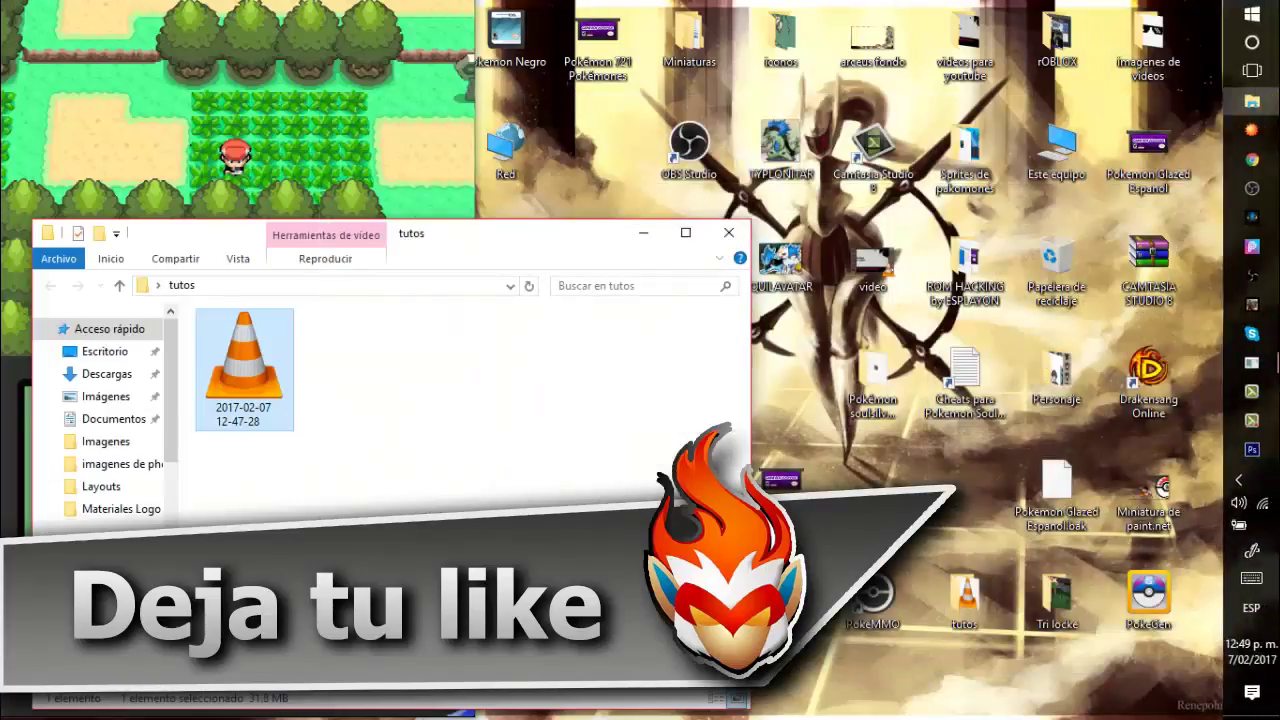
{"action": "left_click", "coordinate": [1253, 188]}
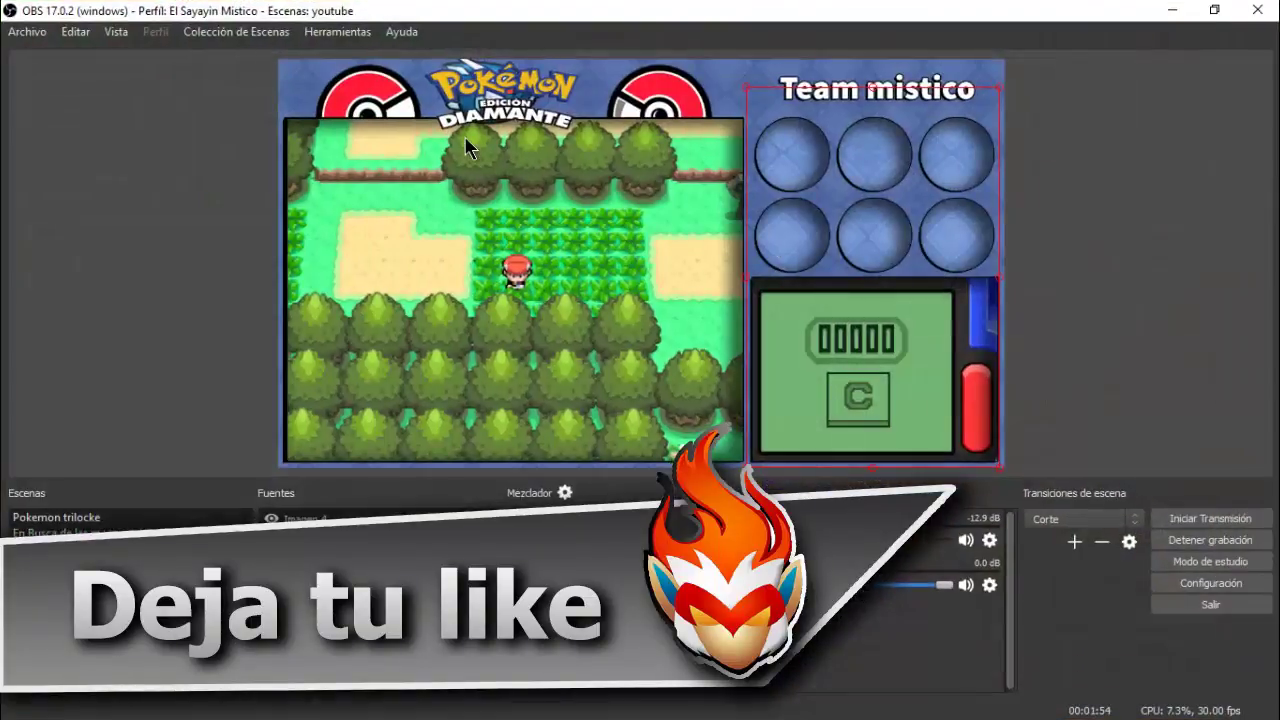
{"action": "left_click", "coordinate": [27, 31]}
{"action": "left_click", "coordinate": [52, 77]}
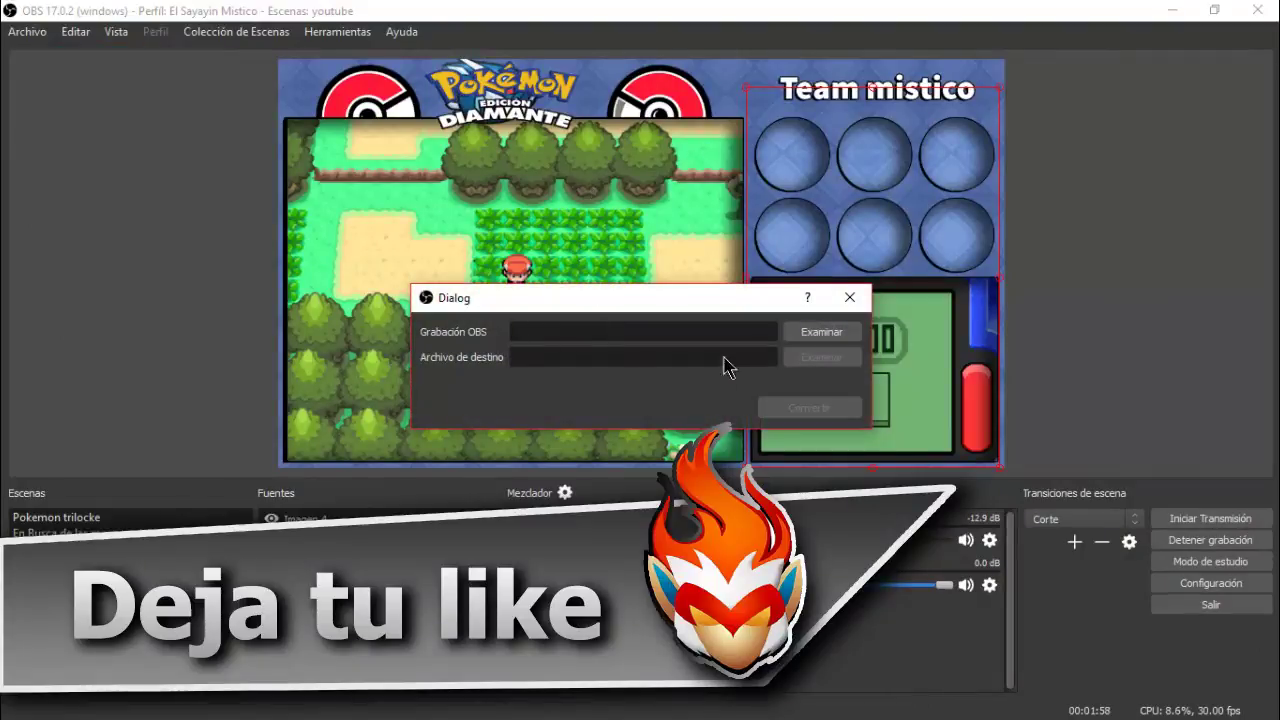
{"action": "left_click", "coordinate": [821, 332]}
{"action": "double_click", "coordinate": [657, 388]}
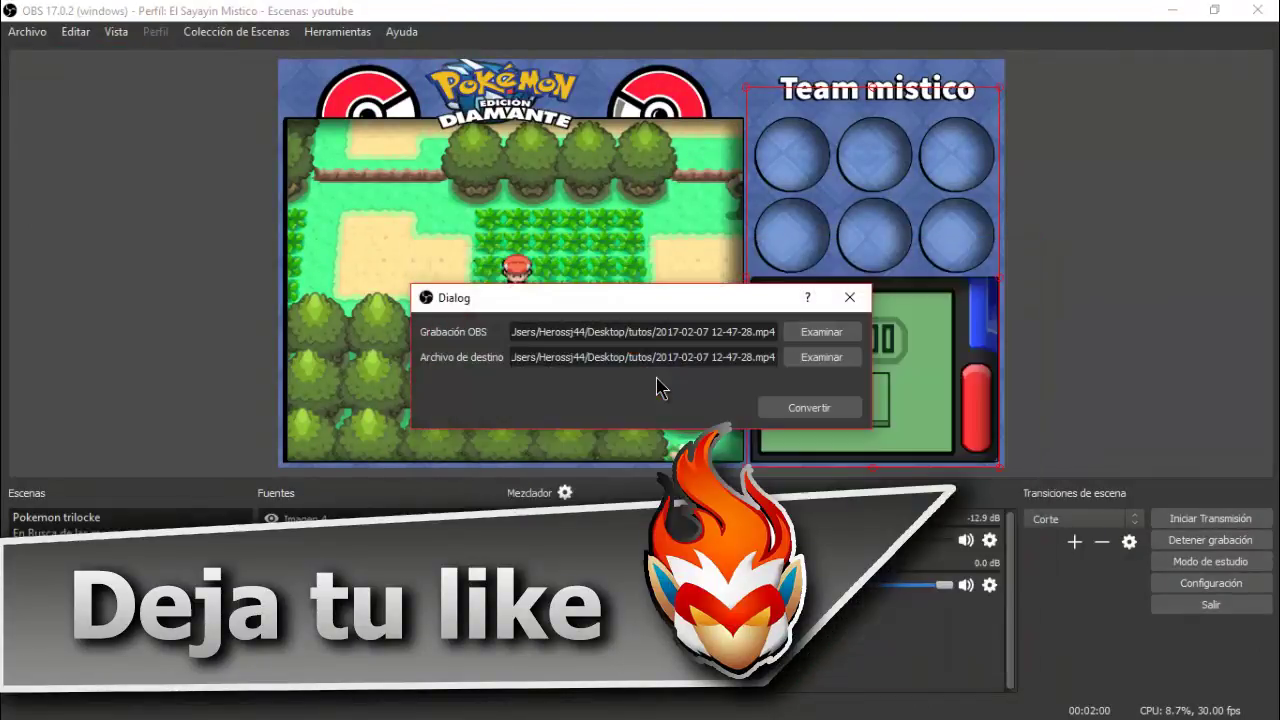
- Convert the loaded recording, accept replacing the existing destination file, and close the conversion dialog
{"action": "left_click", "coordinate": [815, 410]}
{"action": "left_click", "coordinate": [686, 391]}
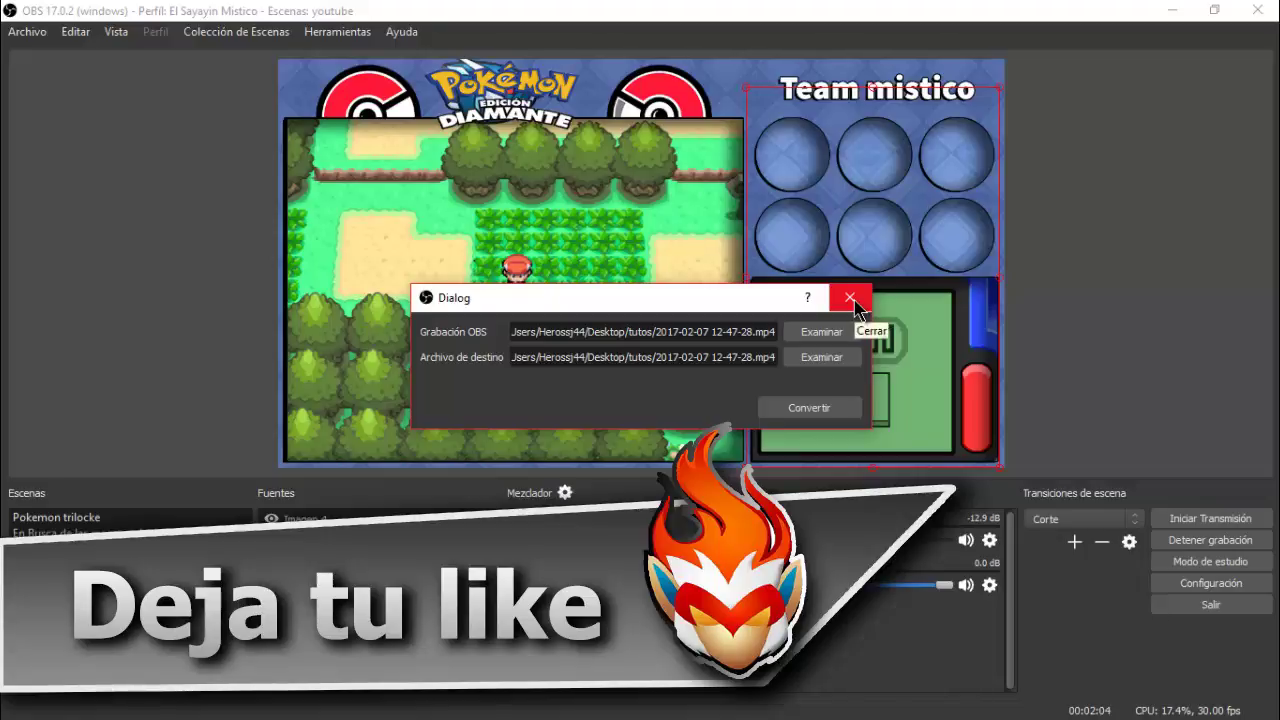
{"action": "left_click", "coordinate": [818, 408]}
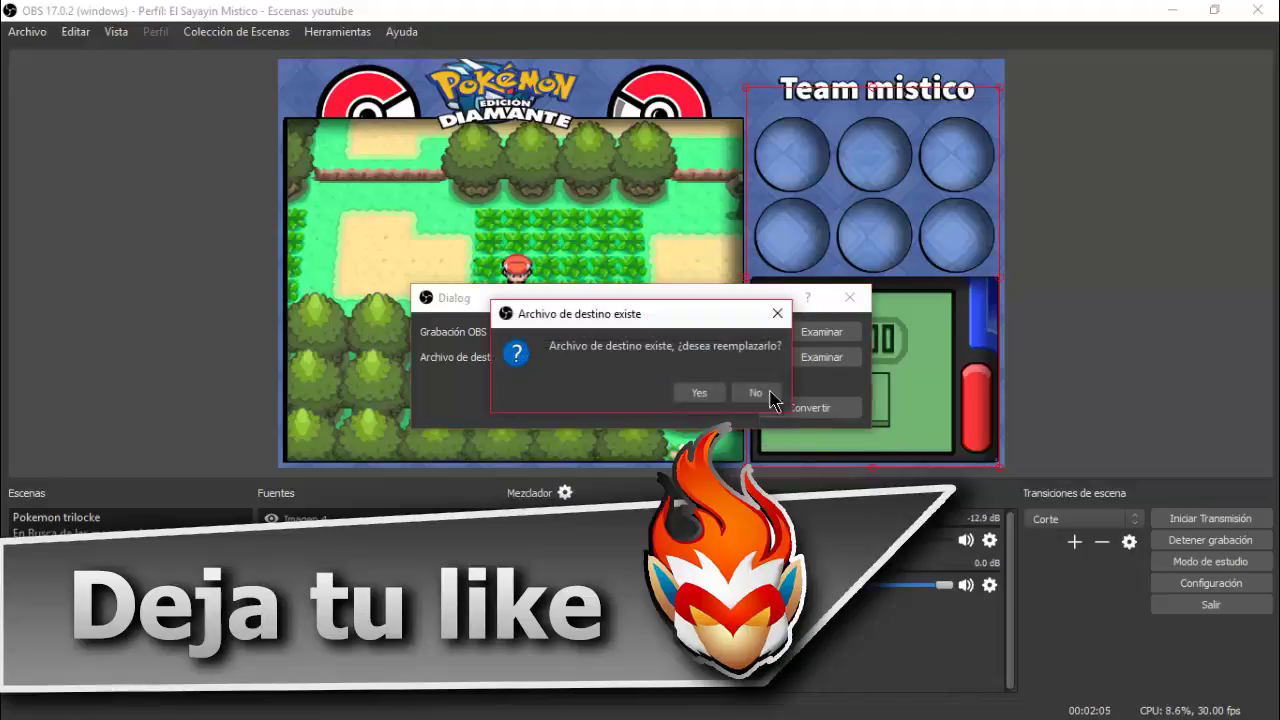
{"action": "left_click", "coordinate": [708, 392]}
{"action": "left_click", "coordinate": [849, 297]}
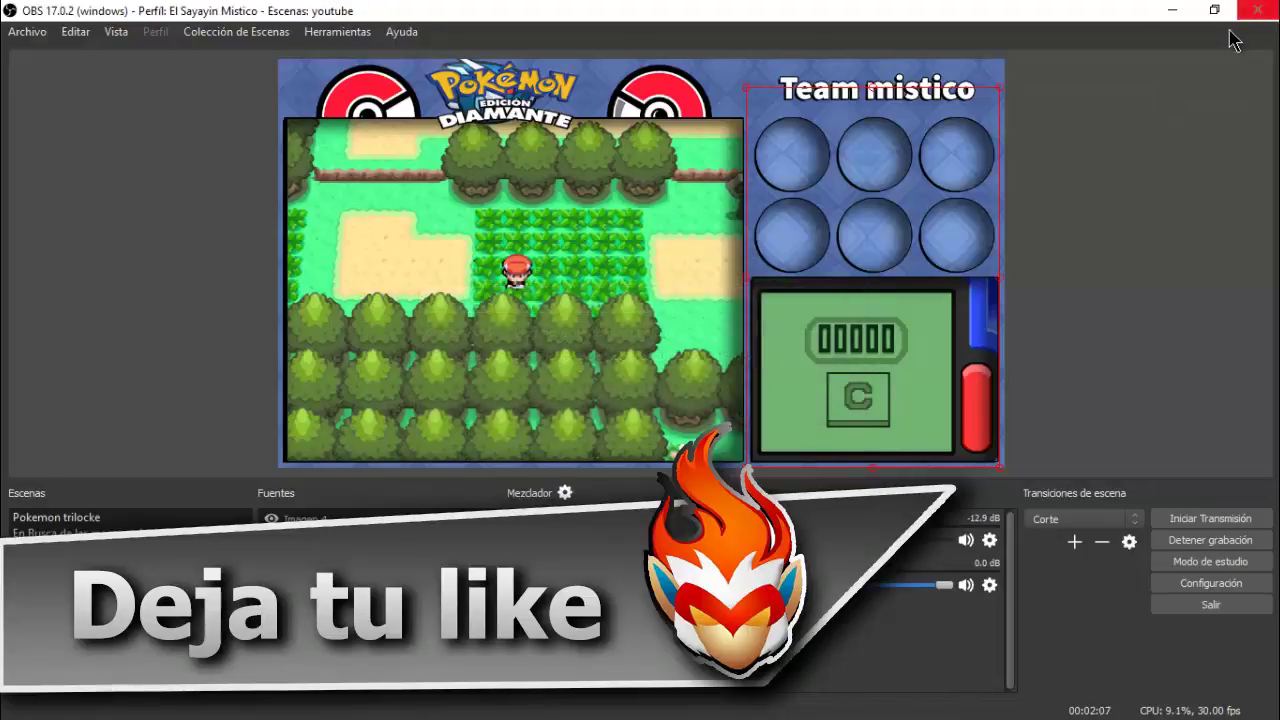
- Minimise OBS and try to add the tutos recording directly from its folder to Camtasia Studio, ending with Camtasia minimised
{"action": "left_click", "coordinate": [1170, 18]}
{"action": "left_click_drag", "start_coordinate": [257, 363], "coordinate": [278, 212]}
{"action": "left_click", "coordinate": [763, 431]}
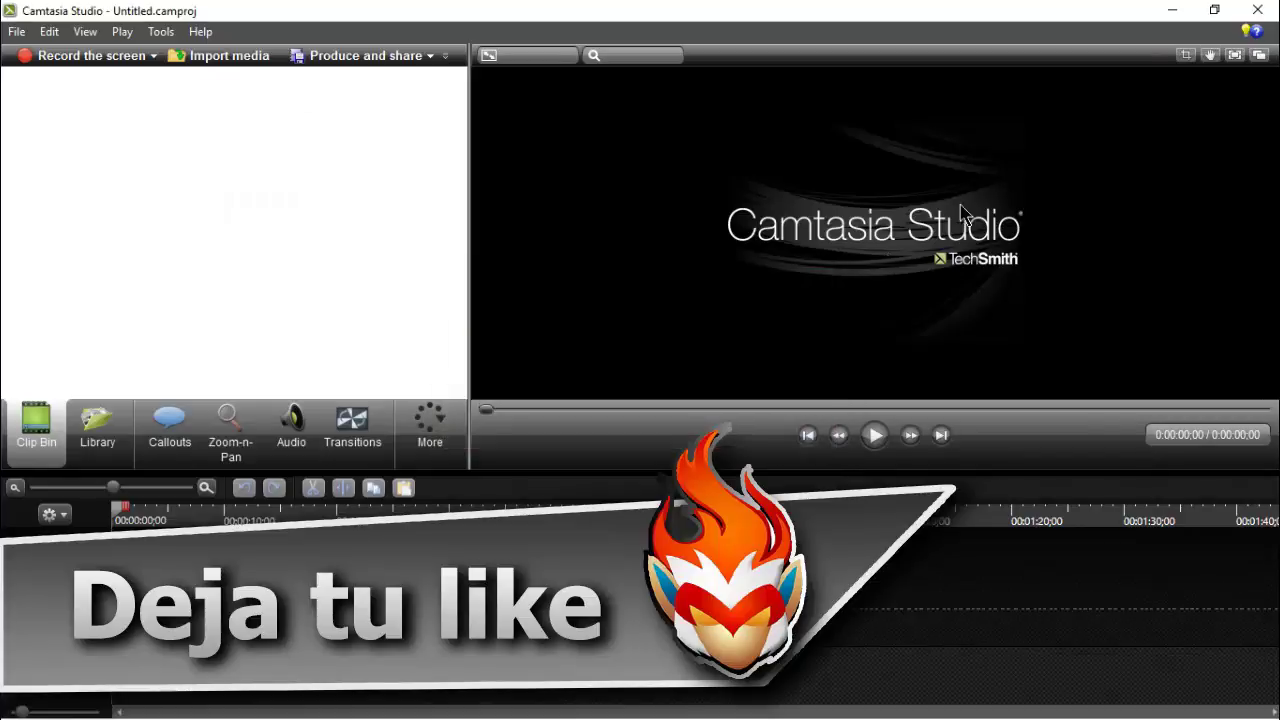
{"action": "left_click", "coordinate": [1172, 10]}
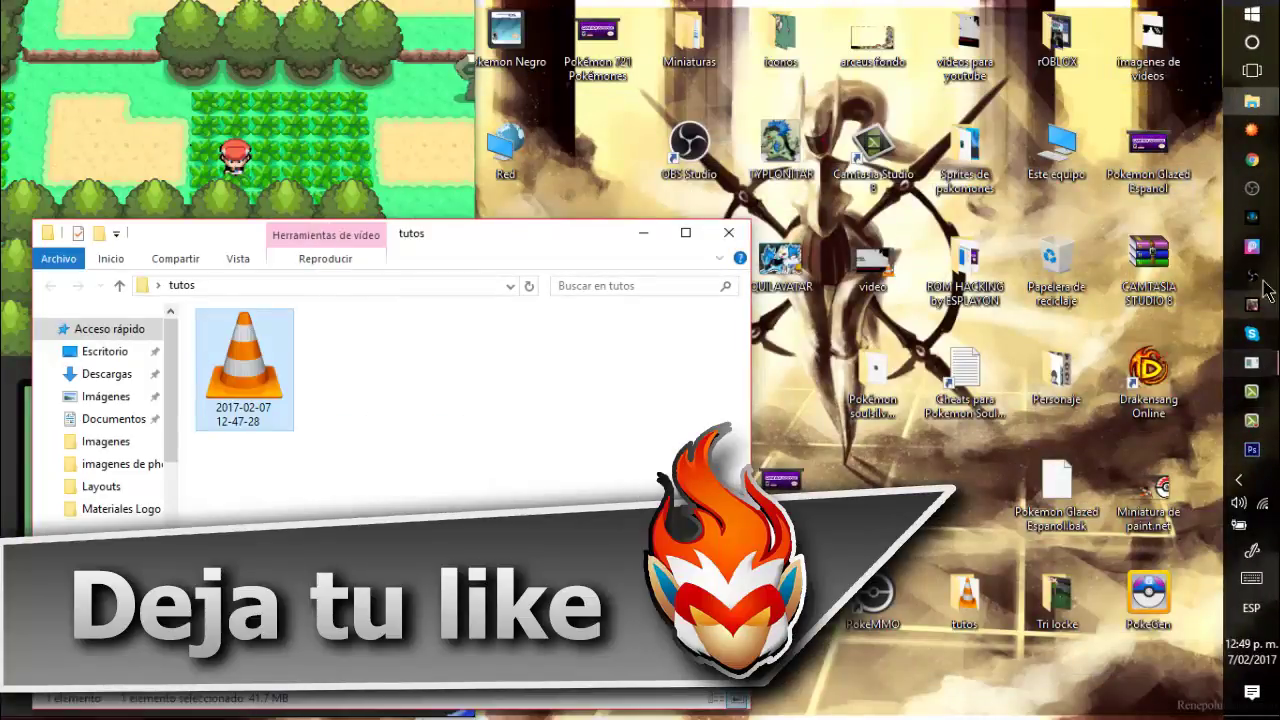
- Return to OBS and examine the Salida, Emision, Audio and Vídeo settings, leaving them without changes
{"action": "left_click", "coordinate": [1255, 189]}
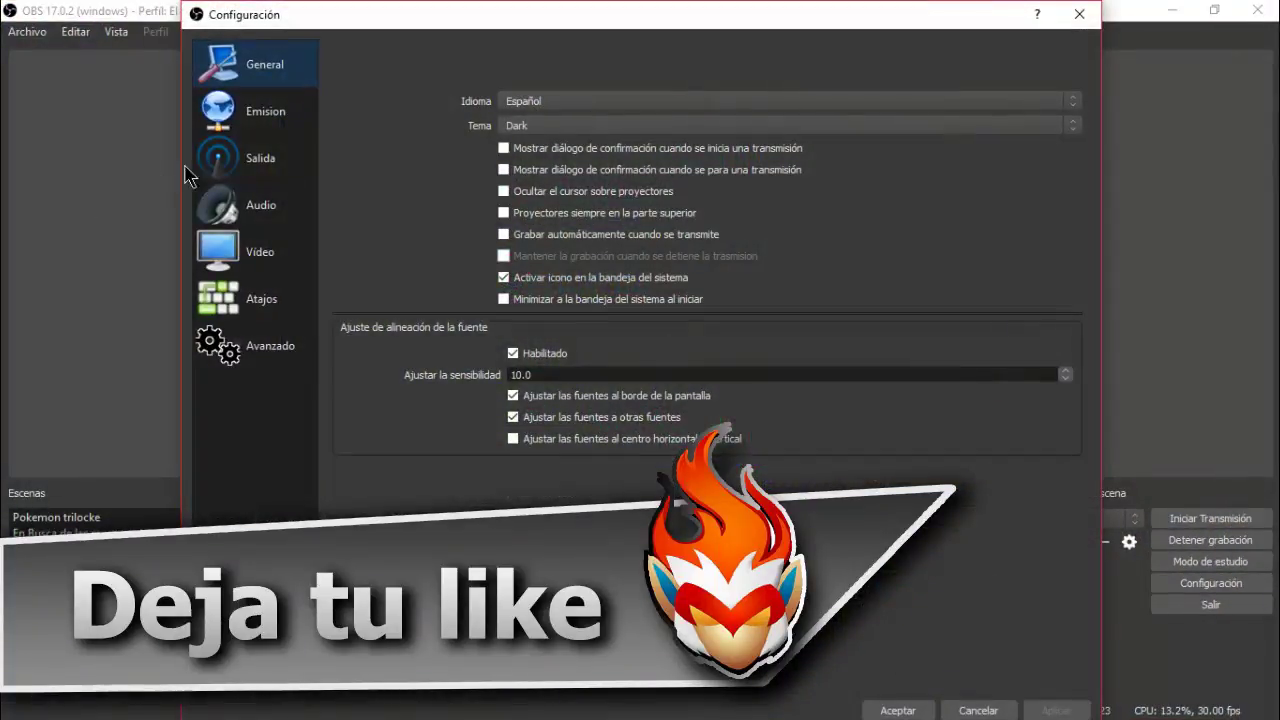
{"action": "left_click", "coordinate": [240, 160]}
{"action": "left_click", "coordinate": [245, 112]}
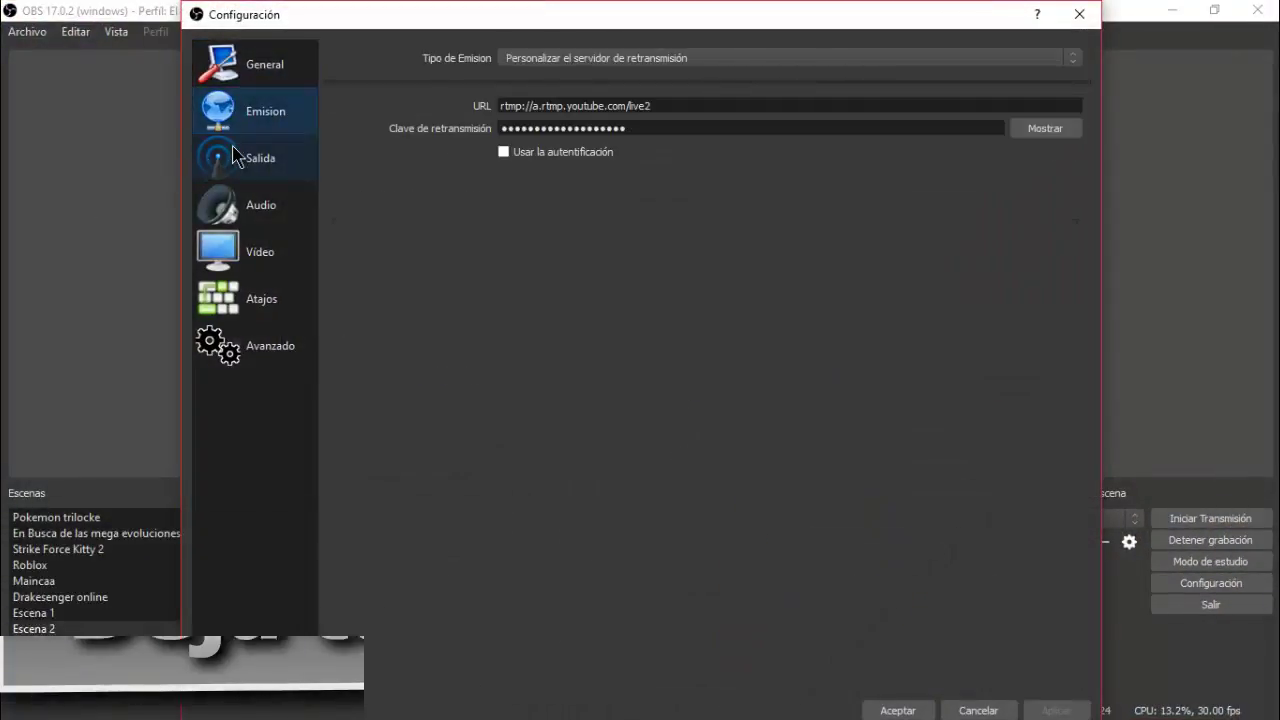
{"action": "left_click", "coordinate": [248, 205]}
{"action": "left_click", "coordinate": [250, 270]}
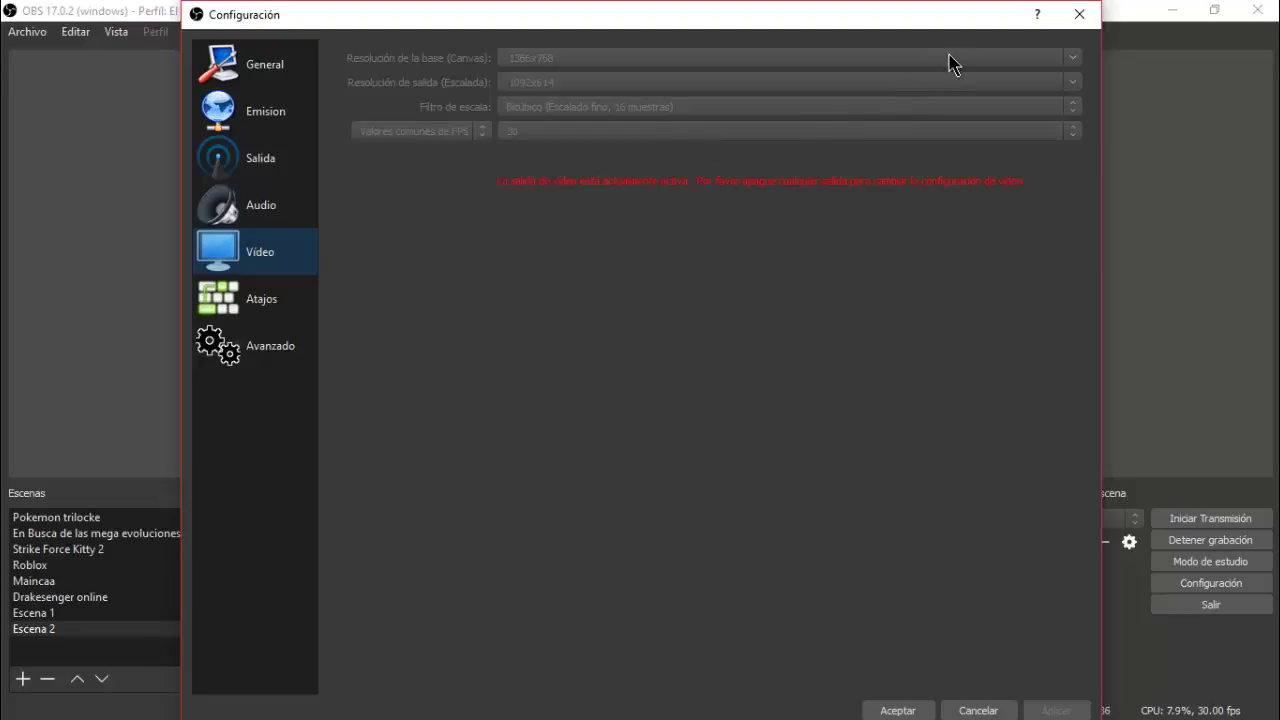
{"action": "left_click", "coordinate": [1078, 16]}
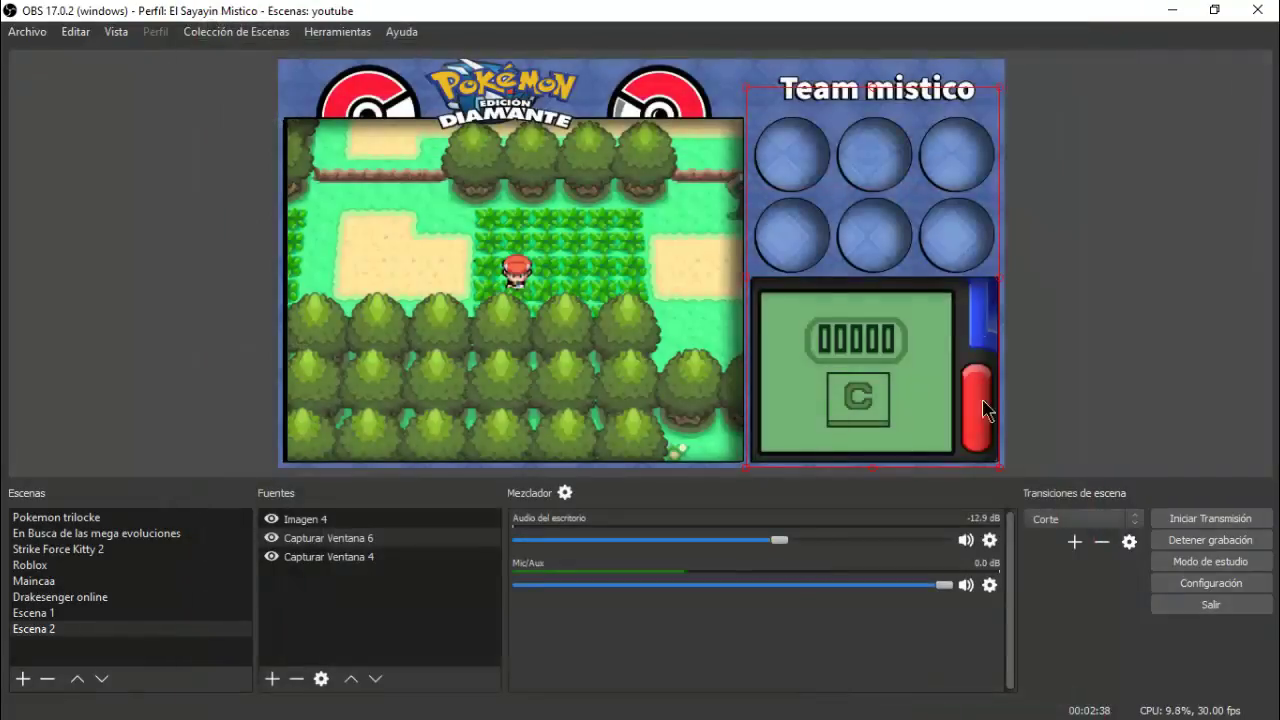
{"action": "left_click", "coordinate": [1258, 545]}
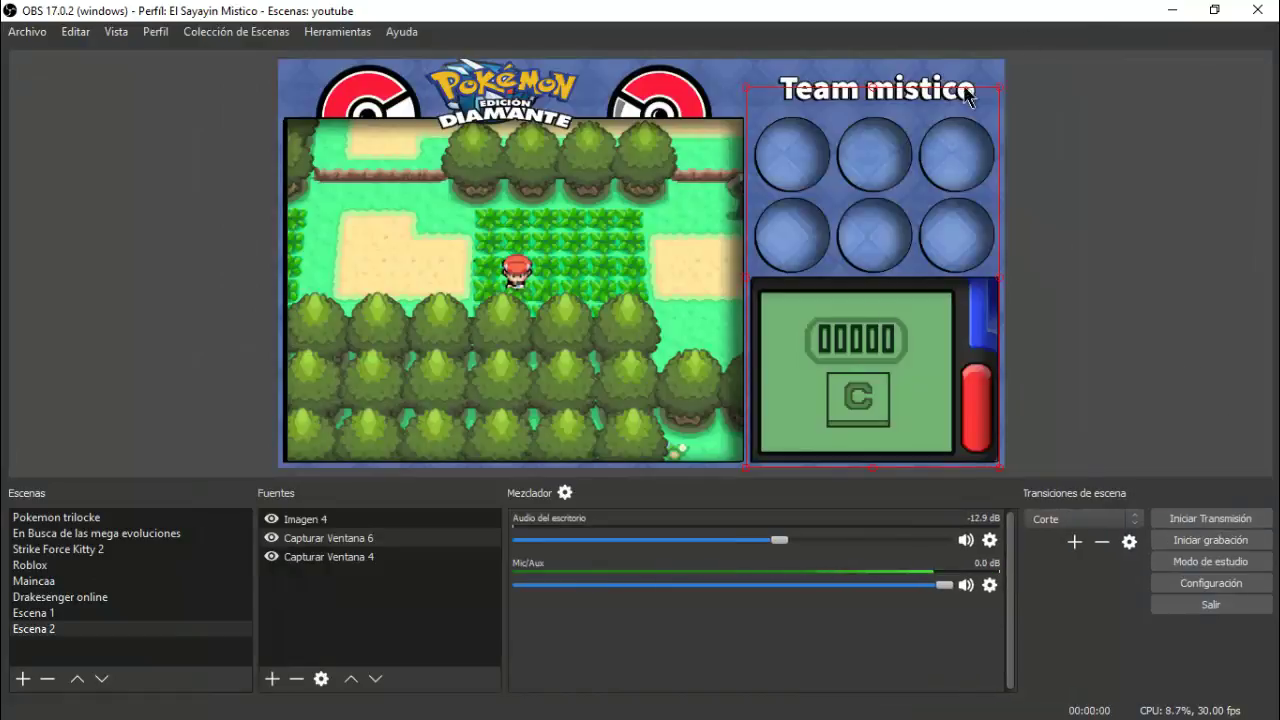
{"action": "left_click", "coordinate": [1176, 11]}
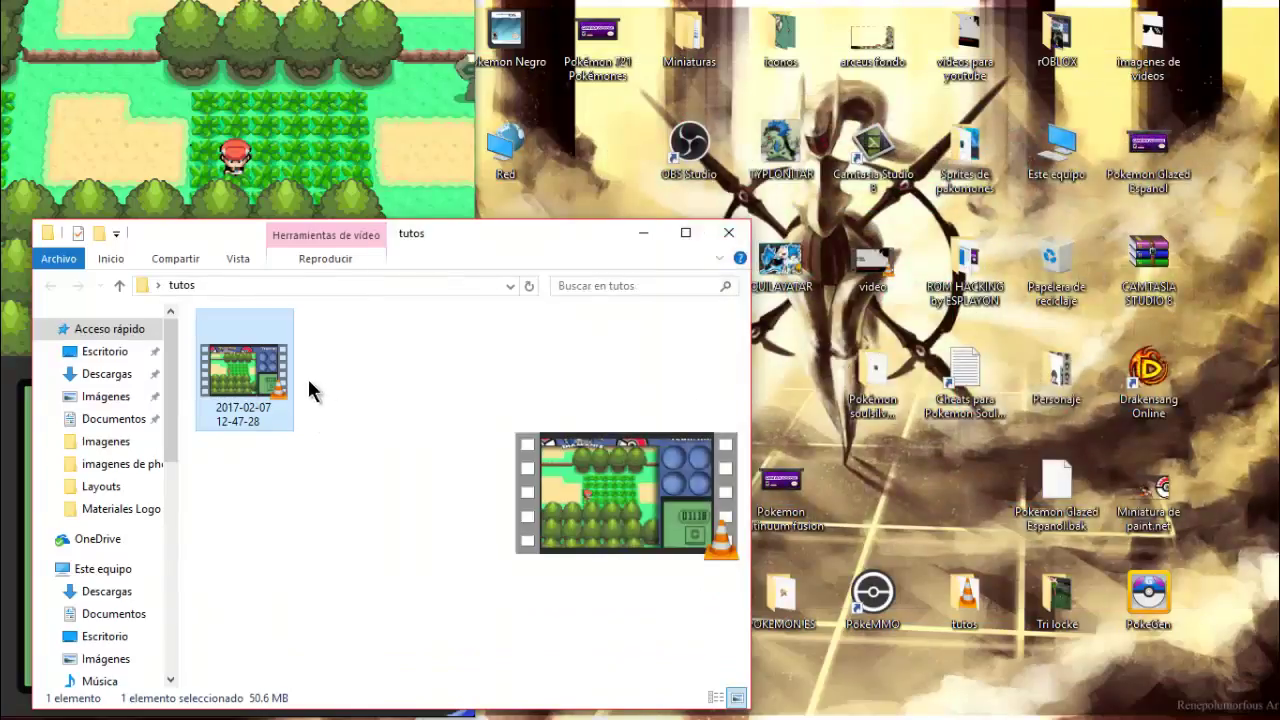
{"action": "left_click_drag", "start_coordinate": [225, 390], "coordinate": [276, 232]}
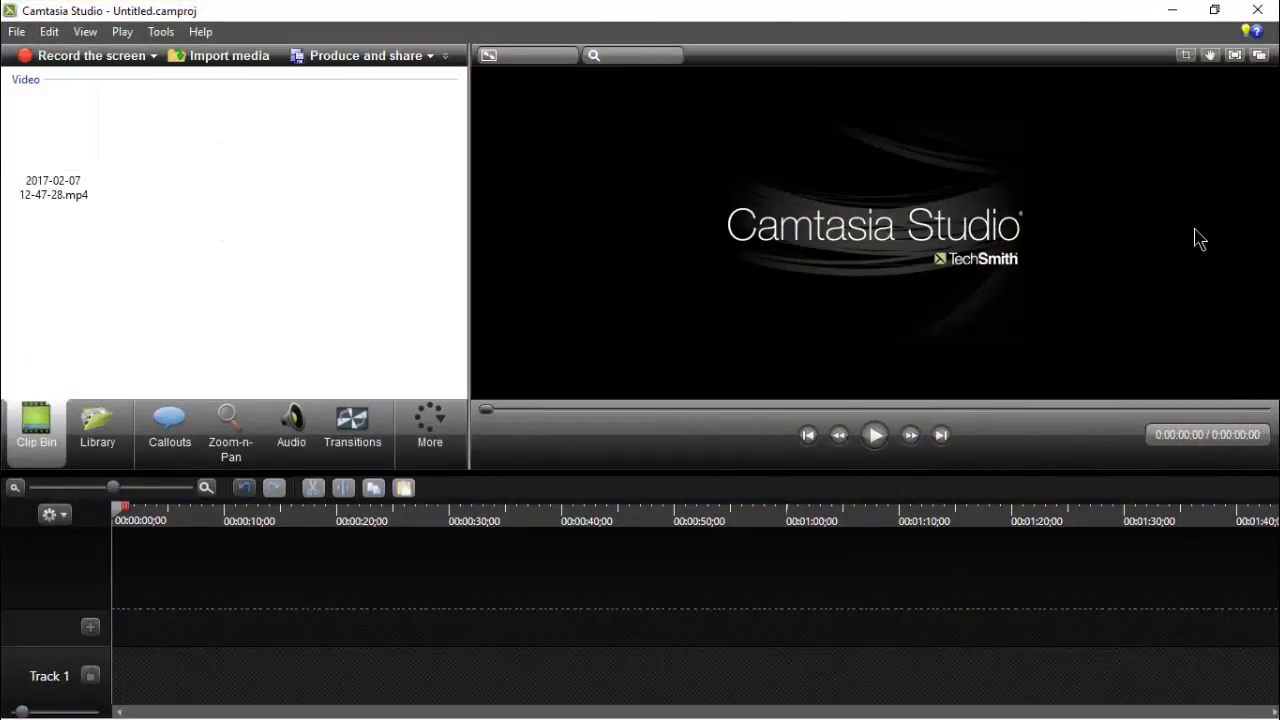
- Return to OBS and set both the base canvas and scaled output resolutions to 1280x720 in the video settings
{"action": "mouse_move", "coordinate": [1278, 282]}
{"action": "left_click", "coordinate": [1256, 188]}
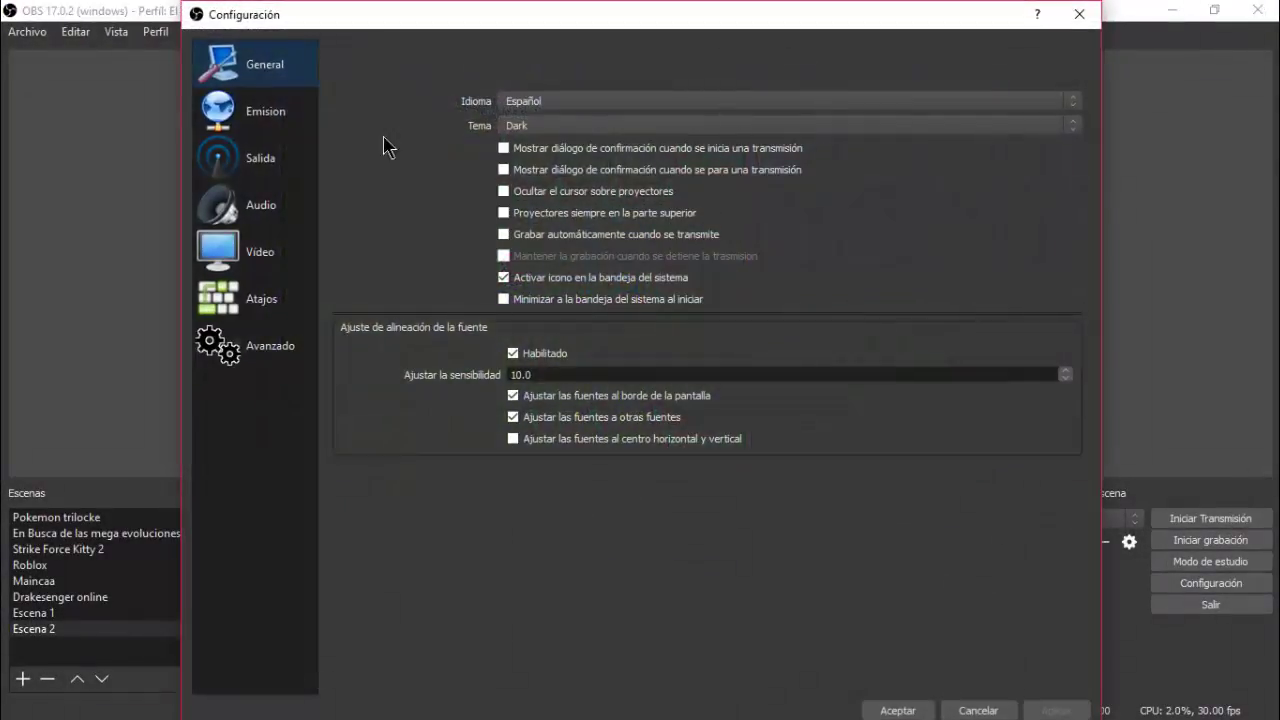
{"action": "left_click", "coordinate": [254, 120]}
{"action": "left_click", "coordinate": [268, 200]}
{"action": "left_click", "coordinate": [282, 312]}
{"action": "left_click", "coordinate": [272, 355]}
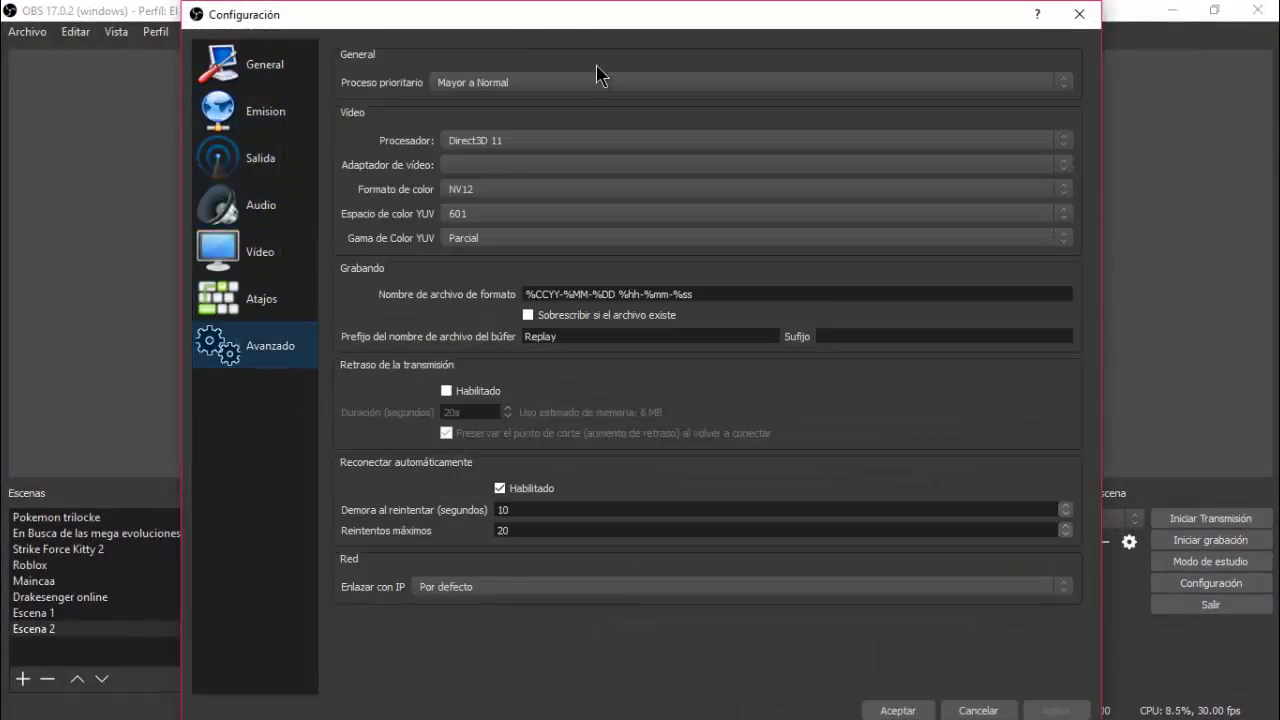
{"action": "left_click", "coordinate": [253, 212]}
{"action": "left_click", "coordinate": [268, 262]}
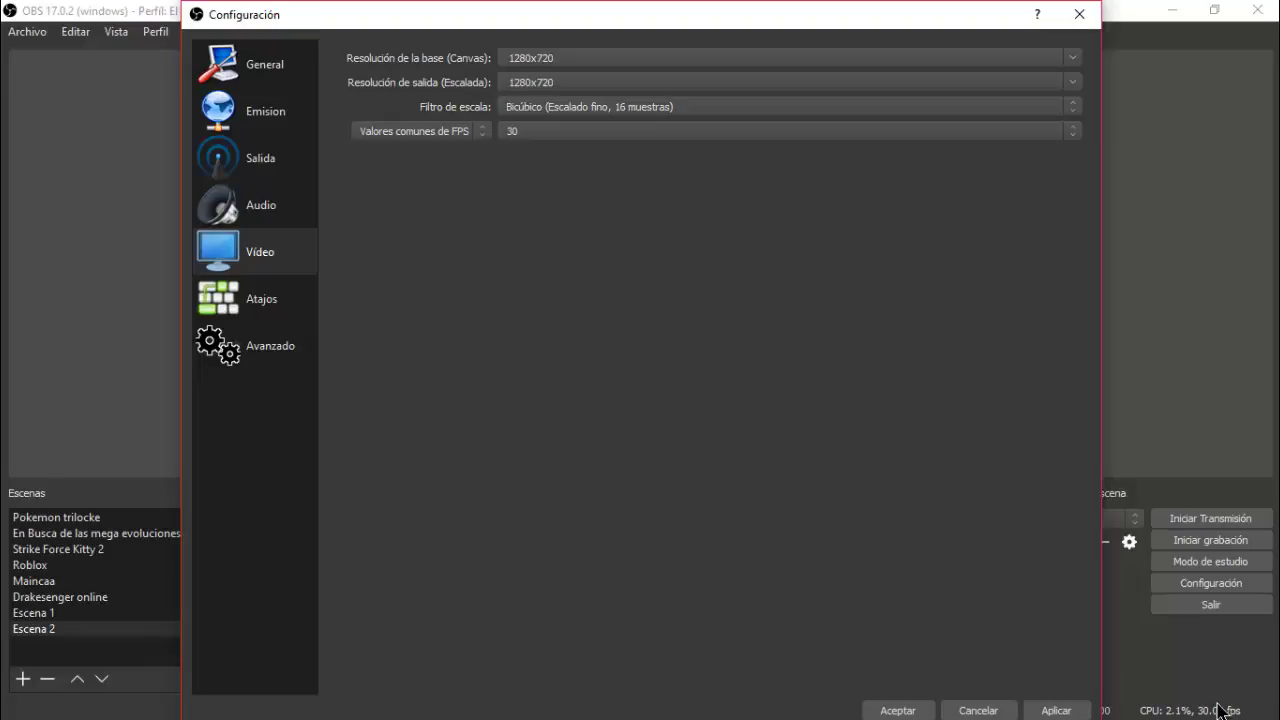
{"action": "left_click", "coordinate": [1056, 710]}
{"action": "left_click", "coordinate": [898, 710]}
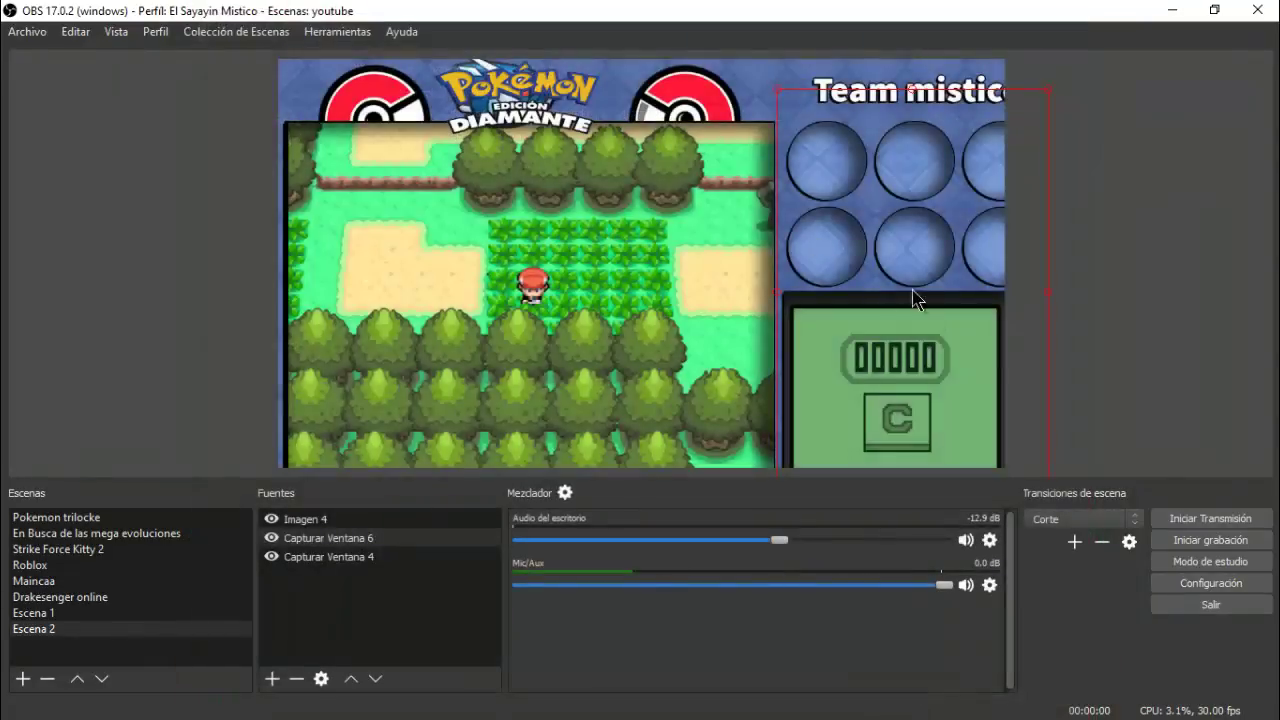
- Try to shrink and reposition the layout image so that it fits the canvas
{"action": "left_click", "coordinate": [292, 72]}
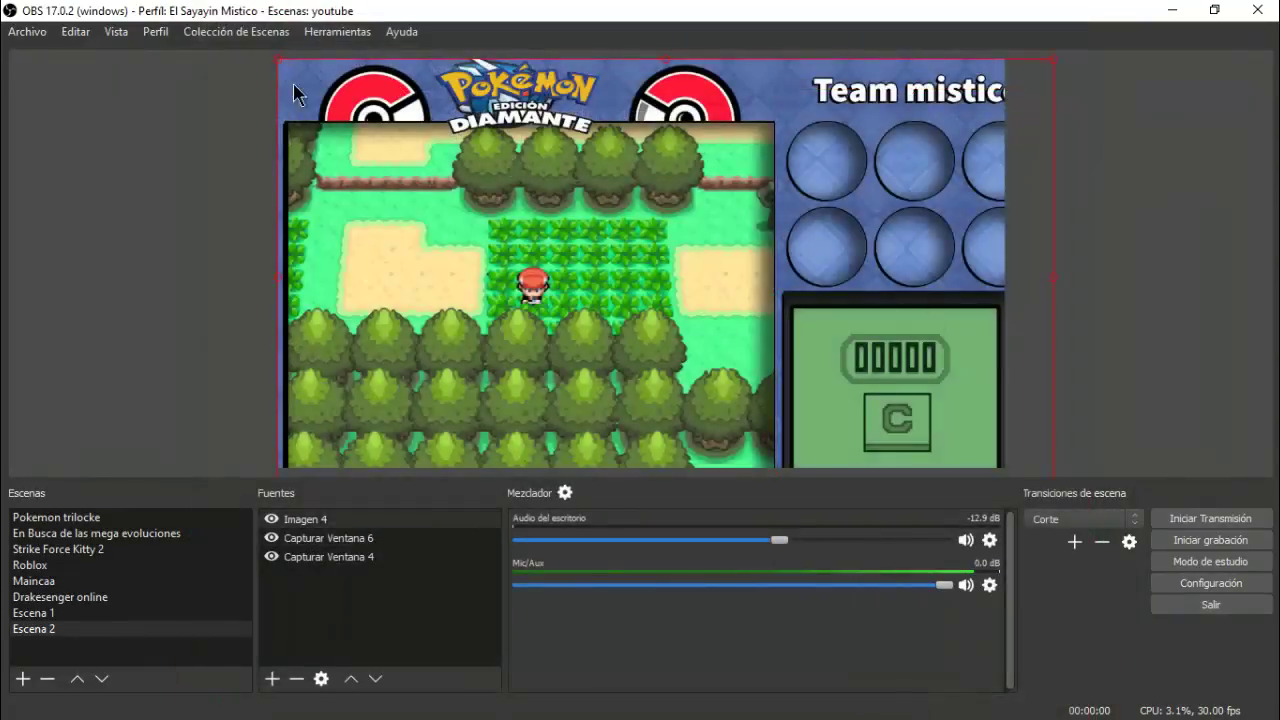
{"action": "left_click_drag", "start_coordinate": [279, 59], "coordinate": [330, 129]}
{"action": "left_click_drag", "start_coordinate": [659, 337], "coordinate": [567, 266]}
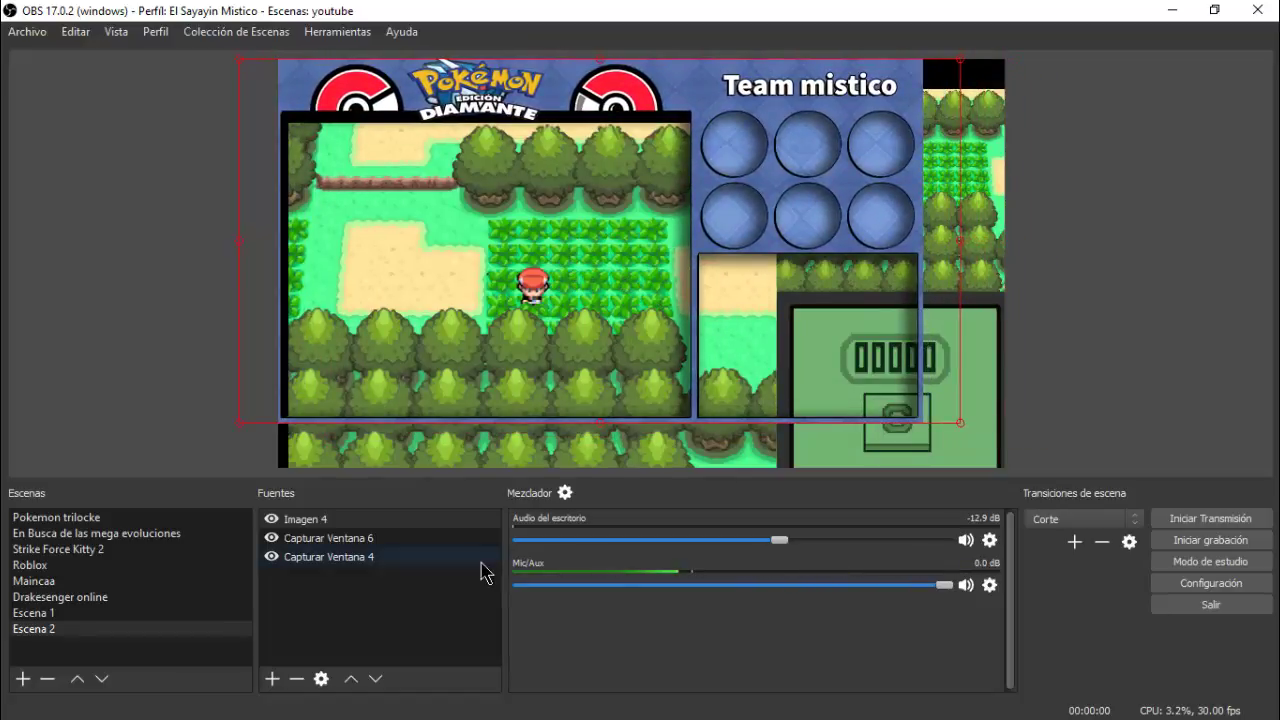
- Remove the layout image source Imagen 4 from Escena 2 and confirm its deletion
{"action": "right_click", "coordinate": [443, 521]}
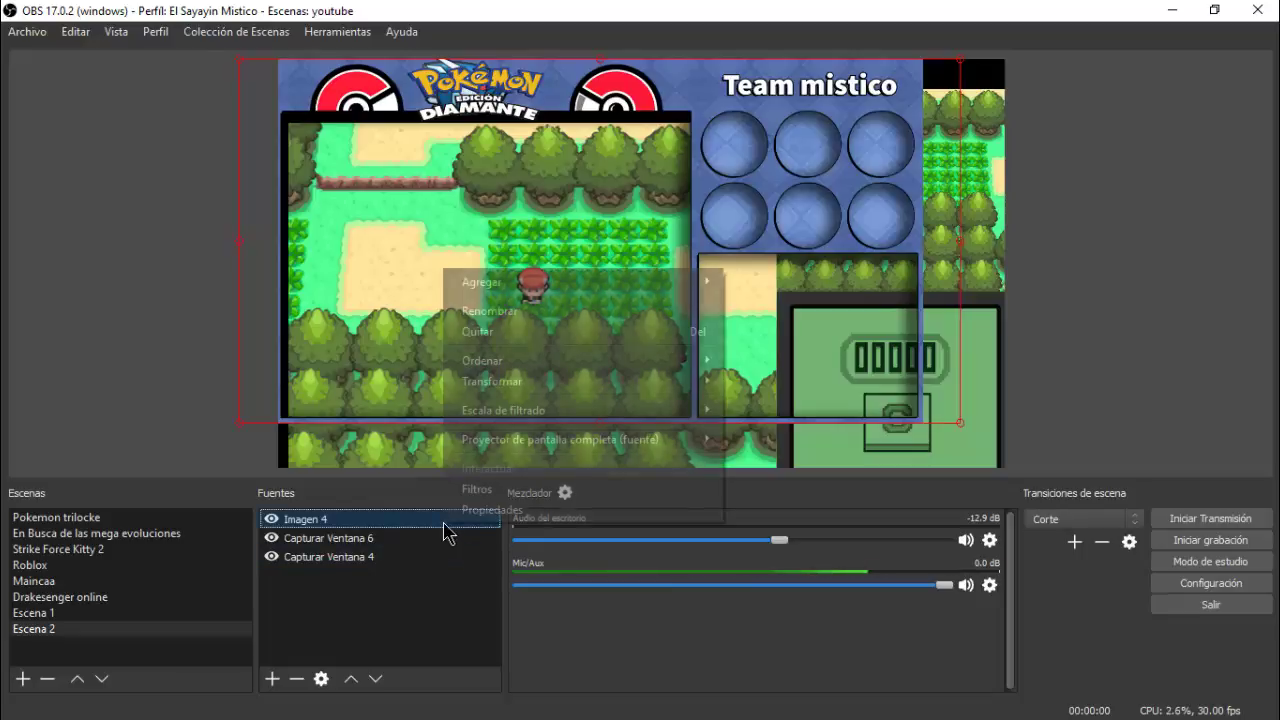
{"action": "left_click", "coordinate": [600, 331]}
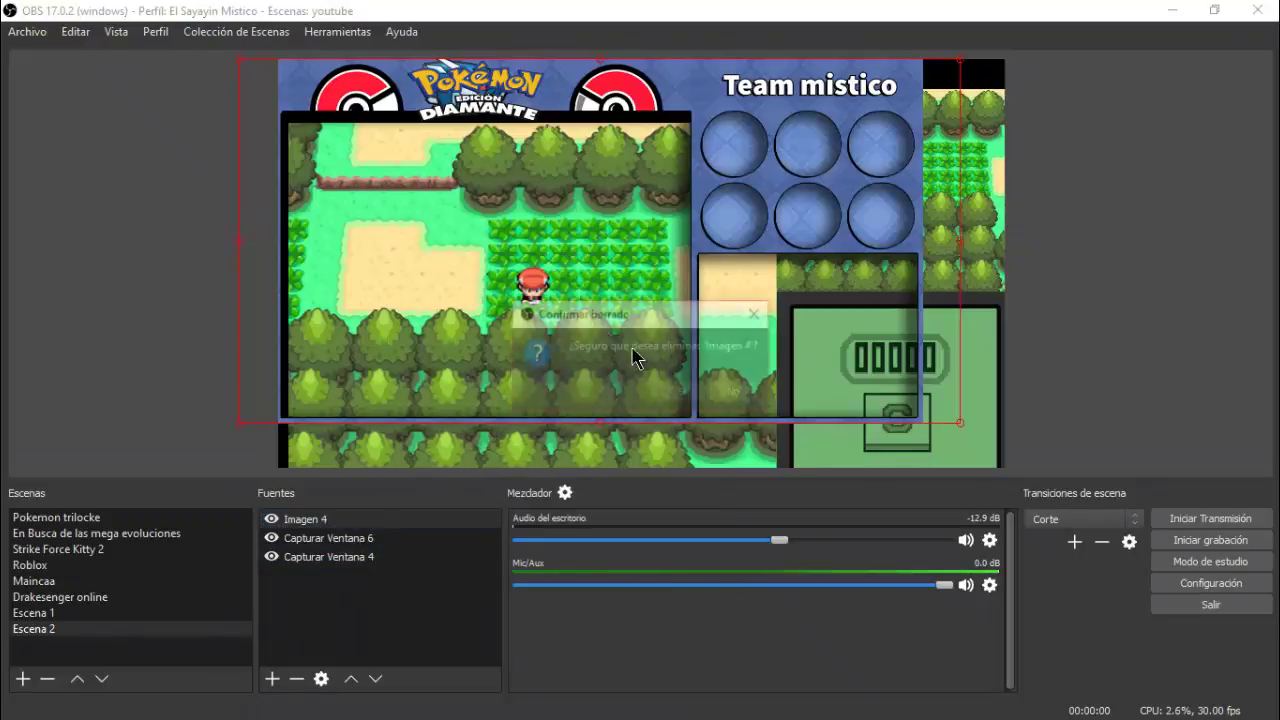
{"action": "left_click", "coordinate": [680, 393]}
{"action": "right_click", "coordinate": [434, 628]}
{"action": "mouse_move", "coordinate": [468, 638]}
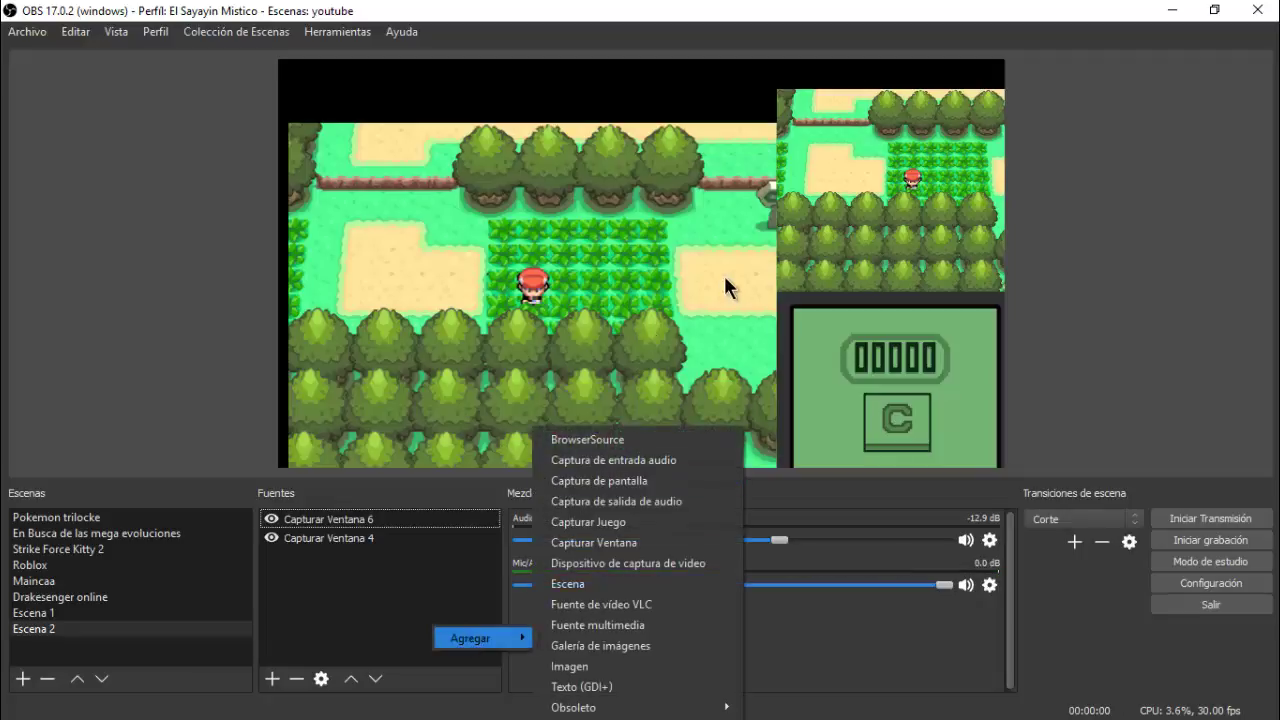
{"action": "left_click", "coordinate": [873, 220]}
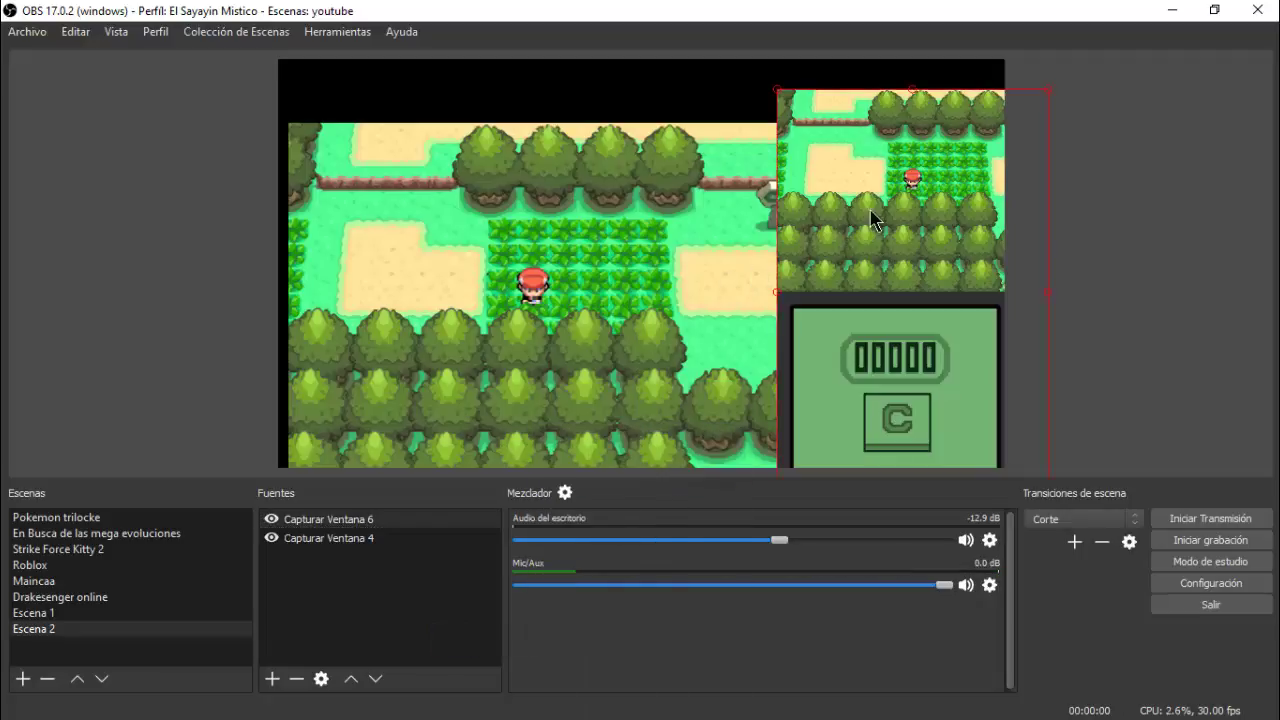
- Remove both window capture sources from Escena 2 and confirm their deletion
{"action": "left_click", "coordinate": [348, 542]}
{"action": "left_click", "coordinate": [378, 520], "text": "ctrl"}
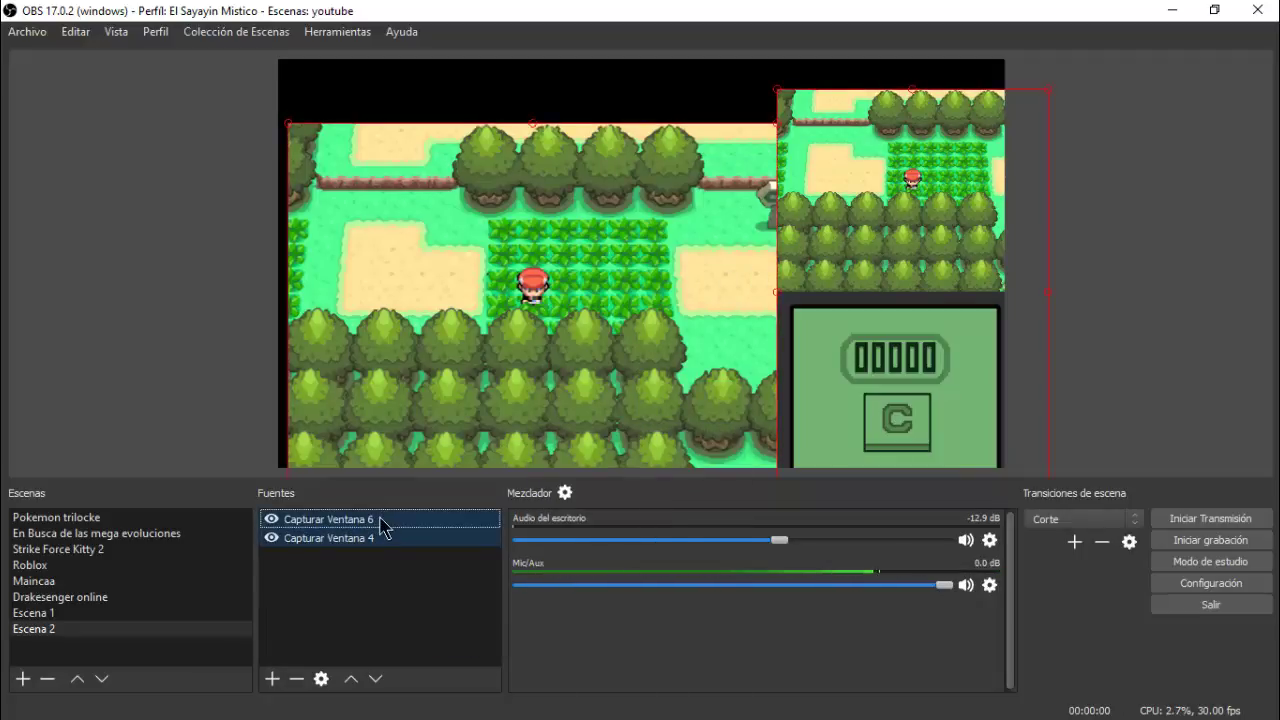
{"action": "right_click", "coordinate": [380, 520]}
{"action": "key", "text": "Escape"}
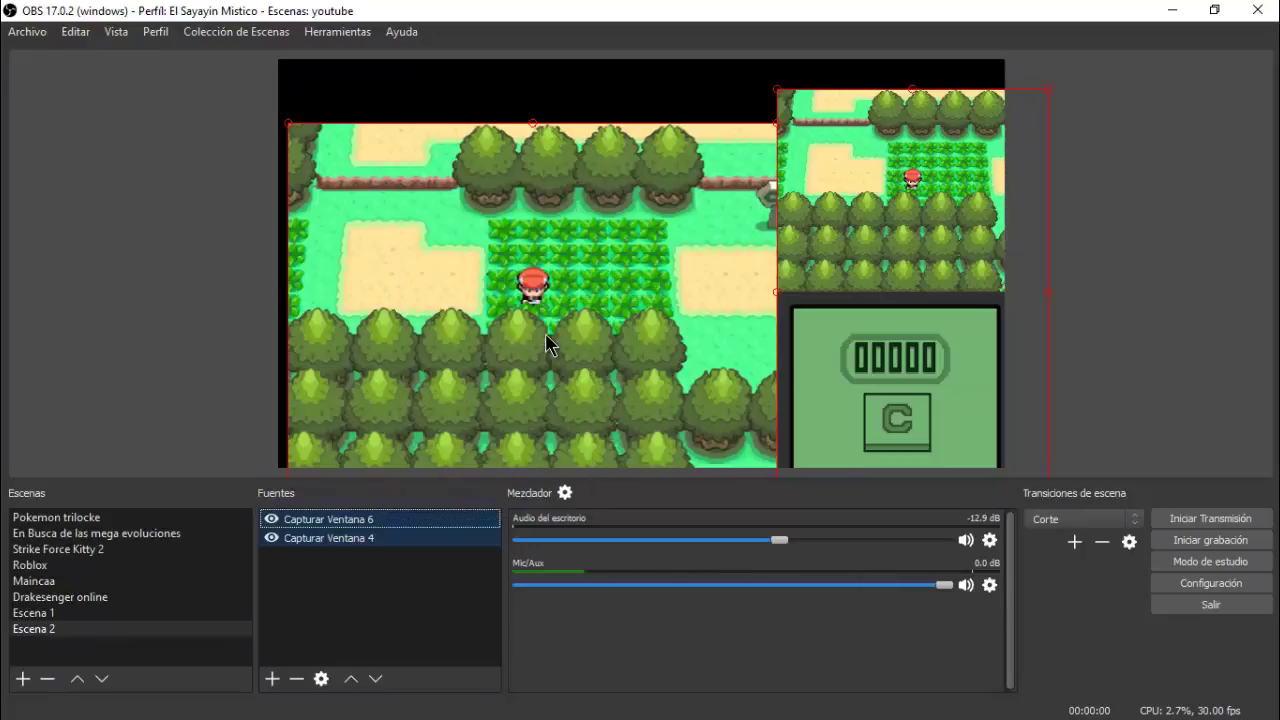
{"action": "right_click", "coordinate": [428, 537]}
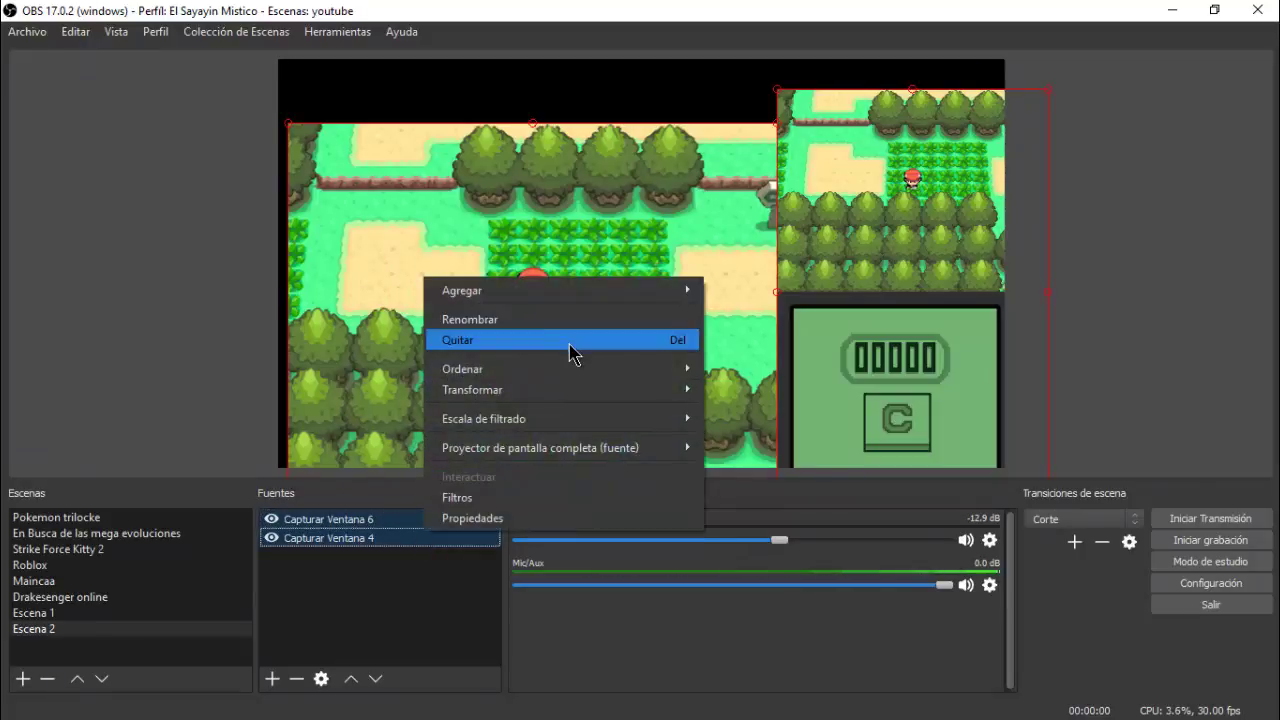
{"action": "left_click", "coordinate": [572, 352]}
{"action": "left_click", "coordinate": [690, 392]}
- Create a new image source in Escena 2 with its default name
{"action": "right_click", "coordinate": [393, 596]}
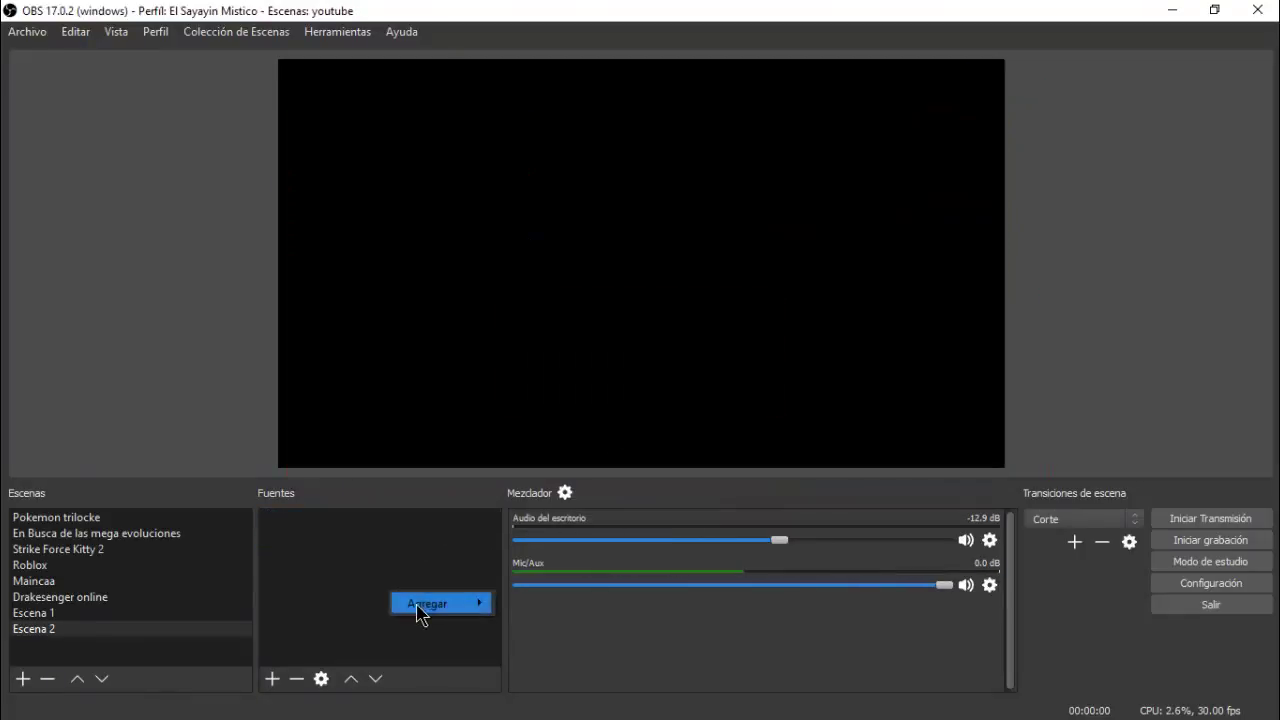
{"action": "mouse_move", "coordinate": [430, 603]}
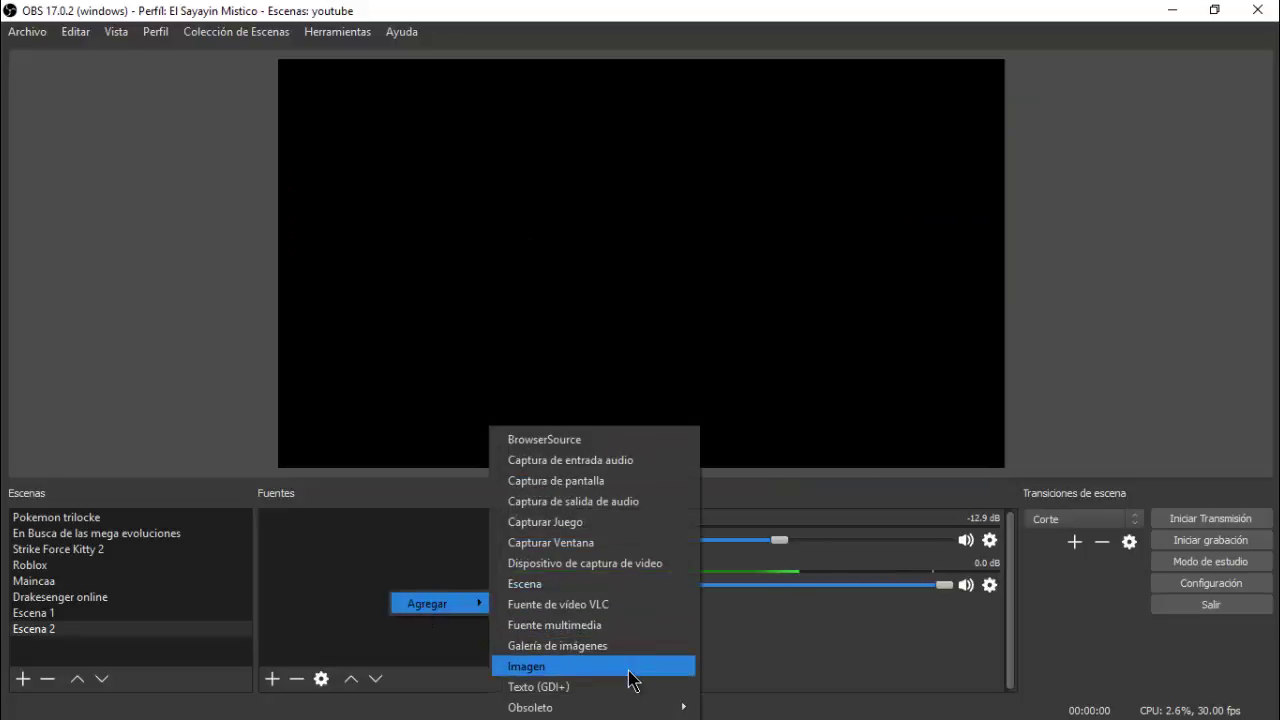
{"action": "left_click", "coordinate": [634, 668]}
{"action": "left_click", "coordinate": [675, 493]}
- Load pokemon tuto edi from the Desktop's Layouts folder as the image source's file and accept the properties
{"action": "left_click", "coordinate": [912, 483]}
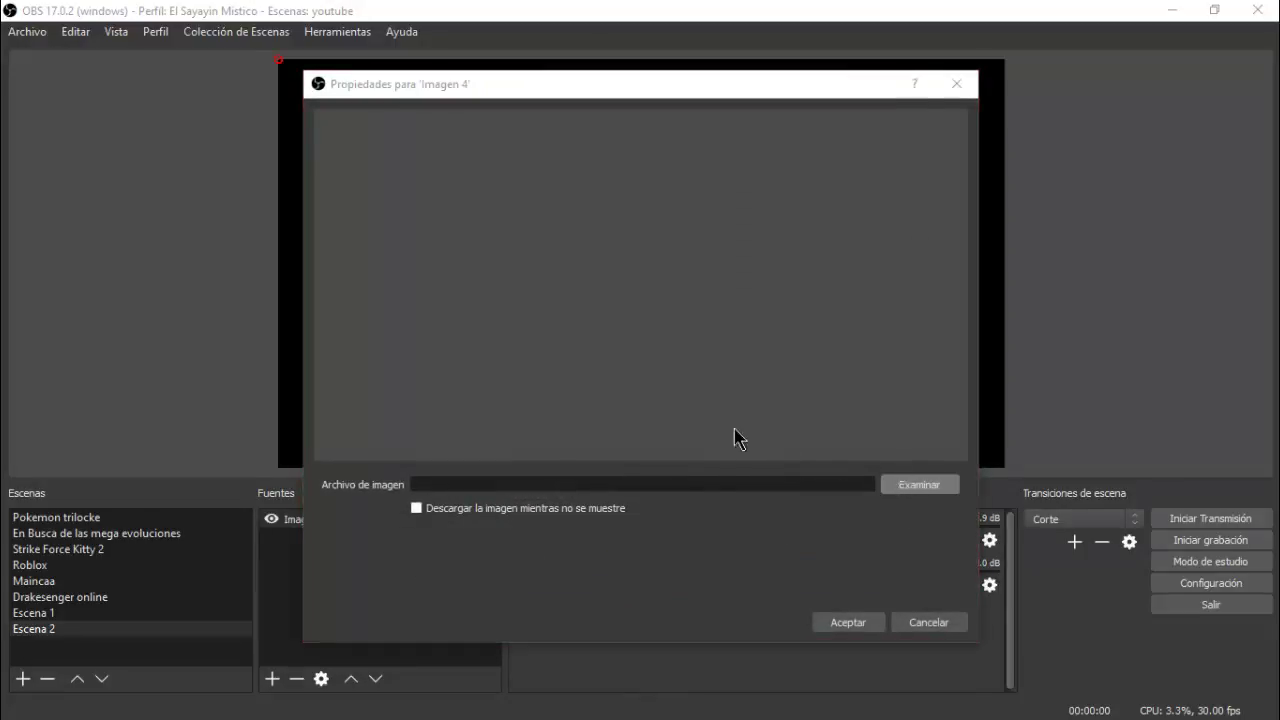
{"action": "left_click", "coordinate": [383, 245]}
{"action": "scroll", "coordinate": [760, 400], "scroll_direction": "down", "scroll_amount": 3}
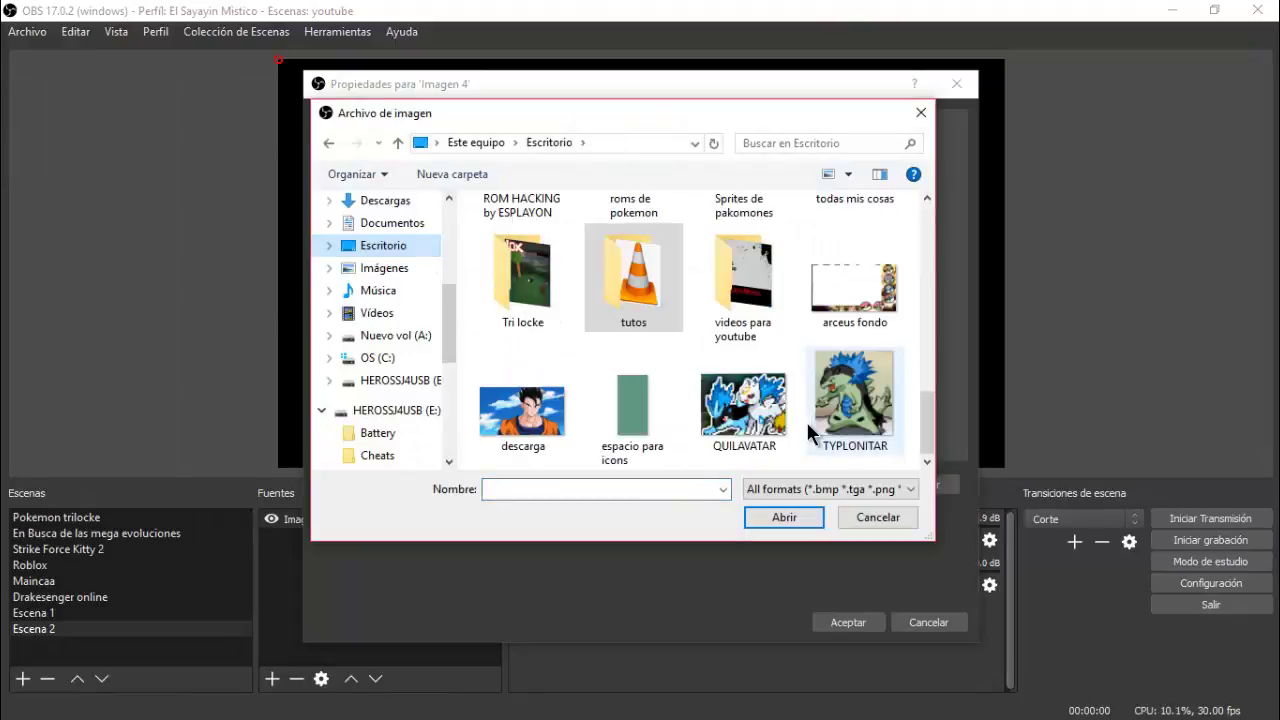
{"action": "scroll", "coordinate": [750, 330], "scroll_direction": "up", "scroll_amount": 3}
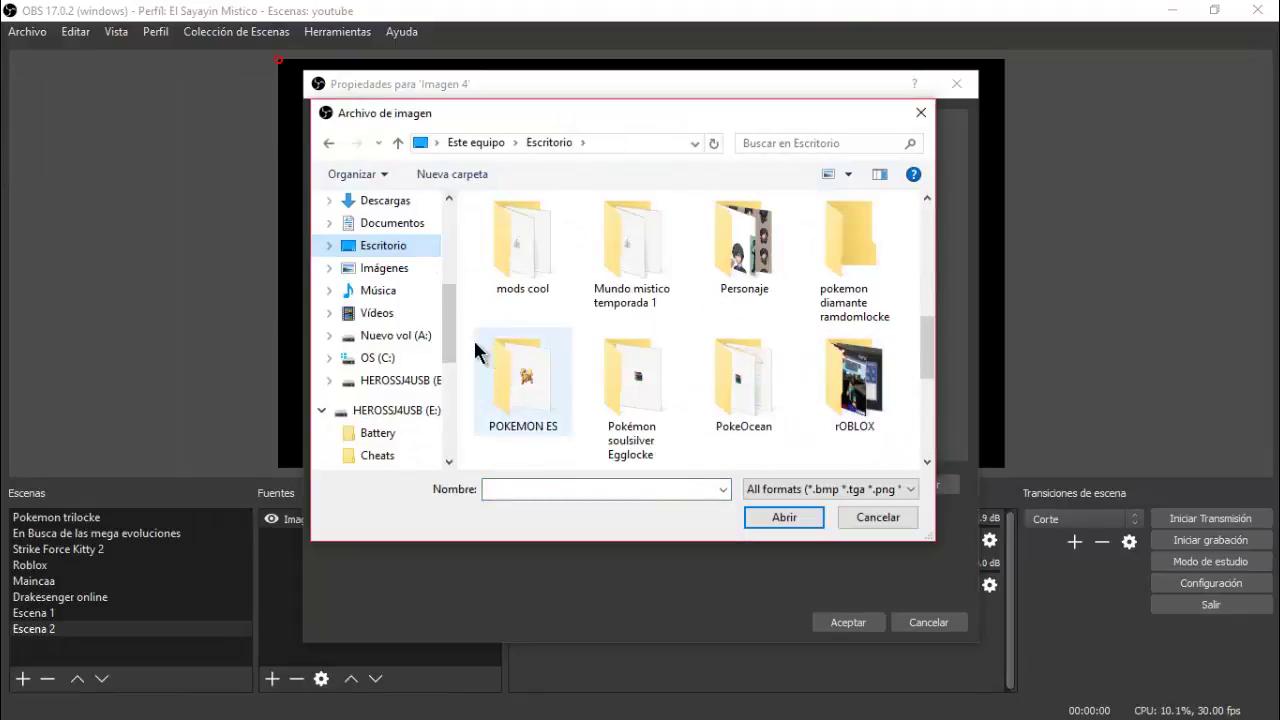
{"action": "scroll", "coordinate": [702, 295], "scroll_direction": "up", "scroll_amount": 3}
{"action": "double_click", "coordinate": [868, 258]}
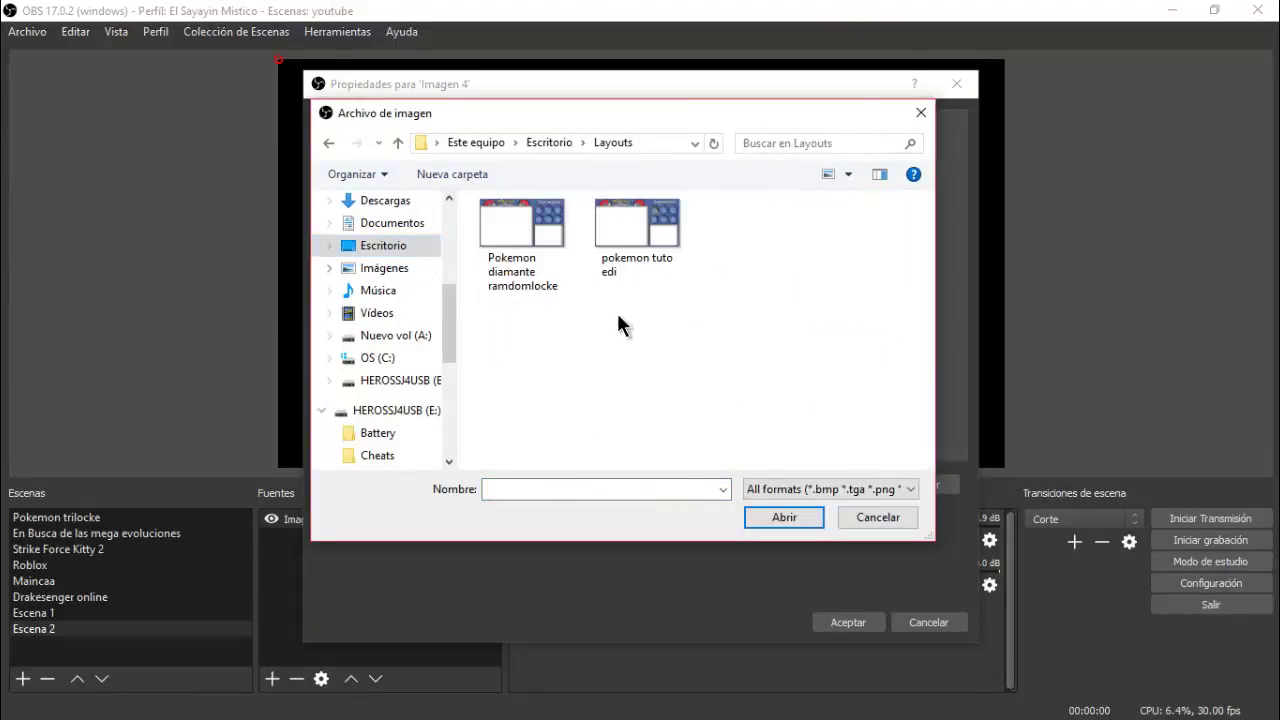
{"action": "left_click", "coordinate": [630, 225]}
{"action": "double_click", "coordinate": [630, 225]}
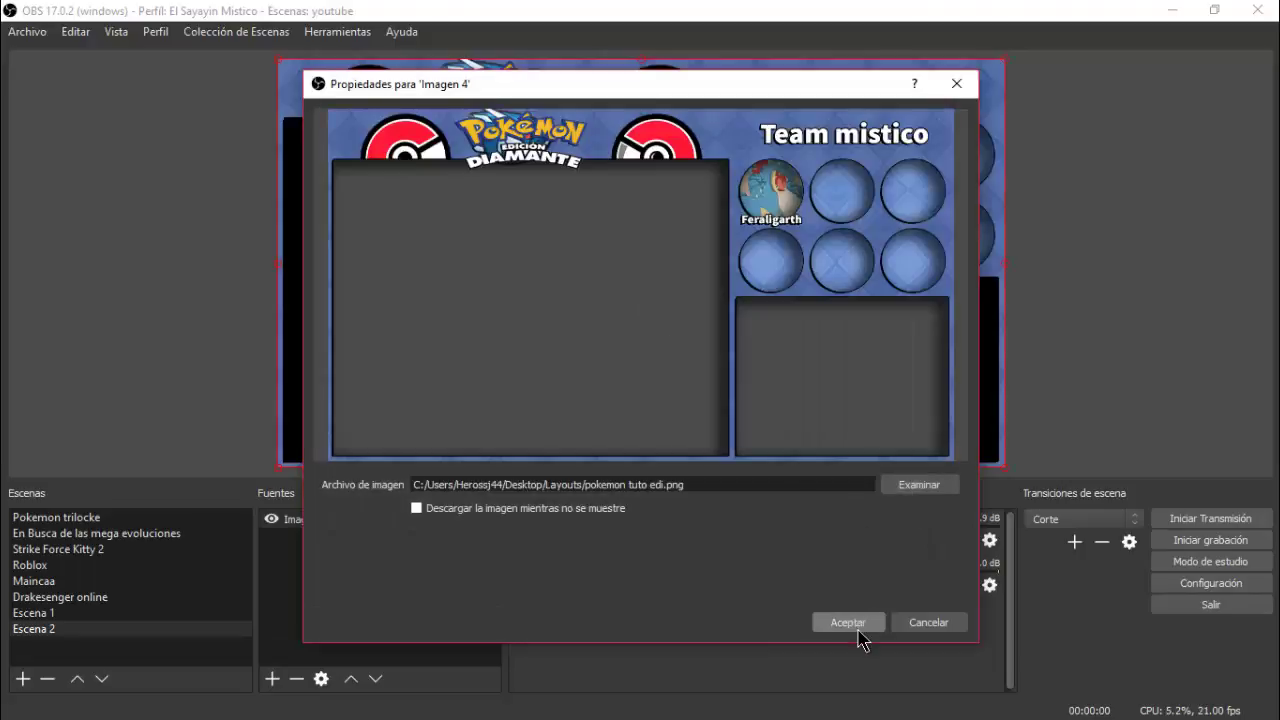
{"action": "left_click", "coordinate": [845, 624]}
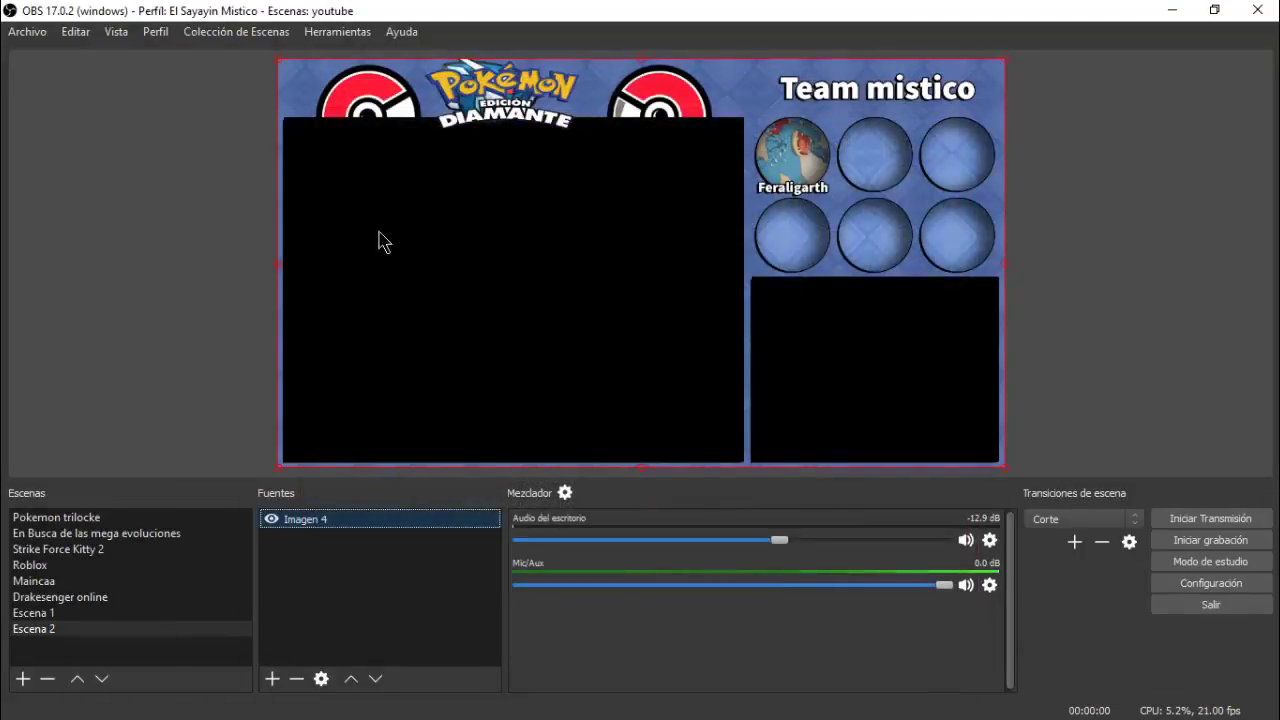
- Add a window capture of DeSmuME 0.9.9 beneath the layout image and fit its upper game screen into the large frame
{"action": "right_click", "coordinate": [466, 568]}
{"action": "mouse_move", "coordinate": [529, 580]}
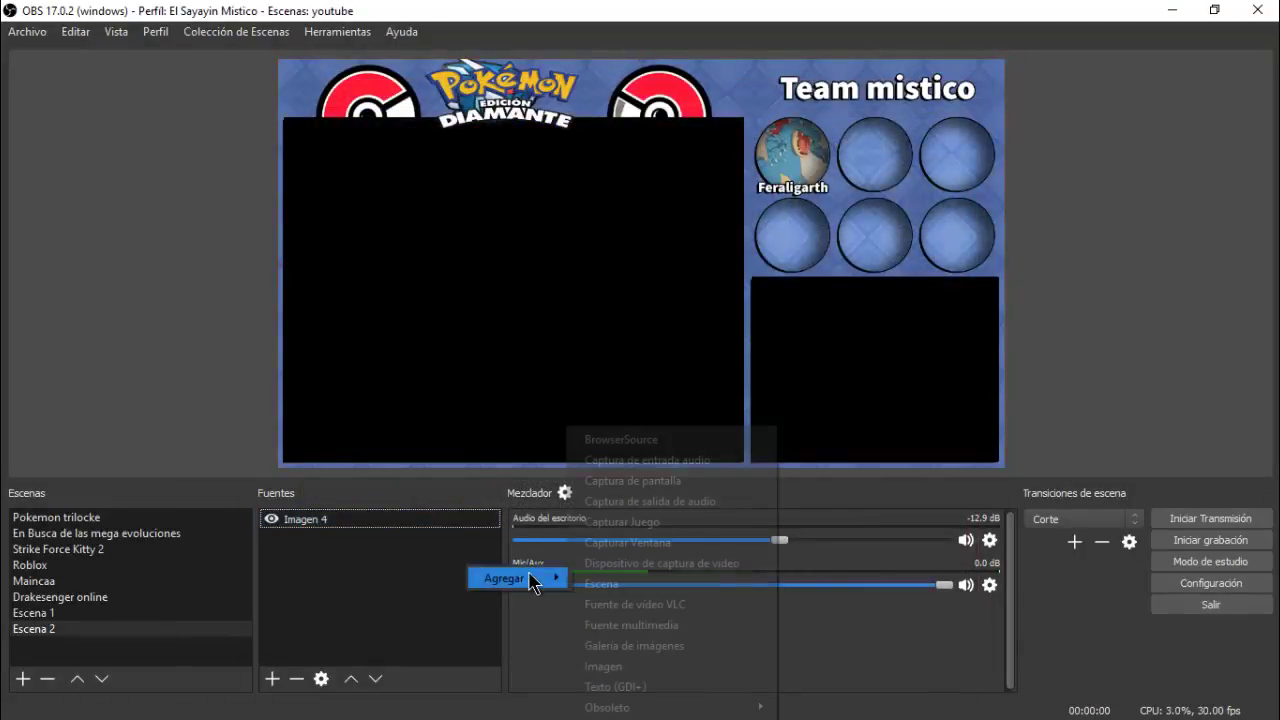
{"action": "left_click", "coordinate": [682, 542]}
{"action": "left_click", "coordinate": [686, 509]}
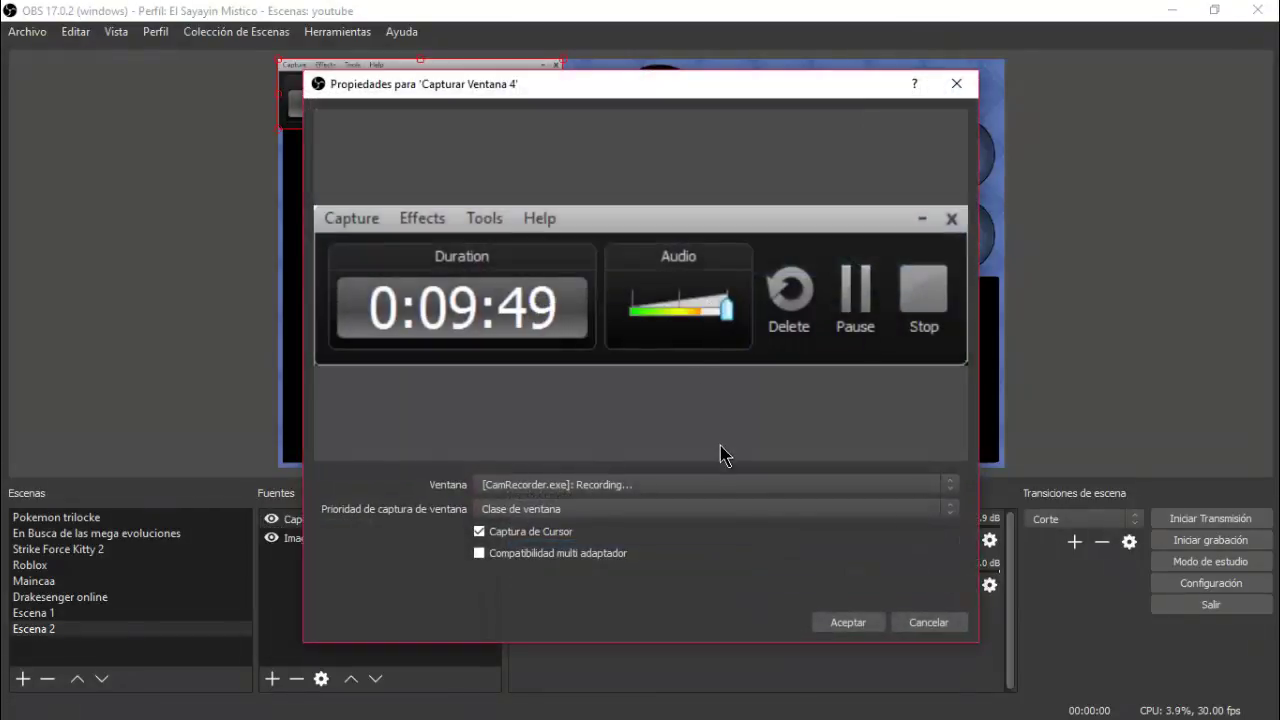
{"action": "left_click", "coordinate": [706, 485]}
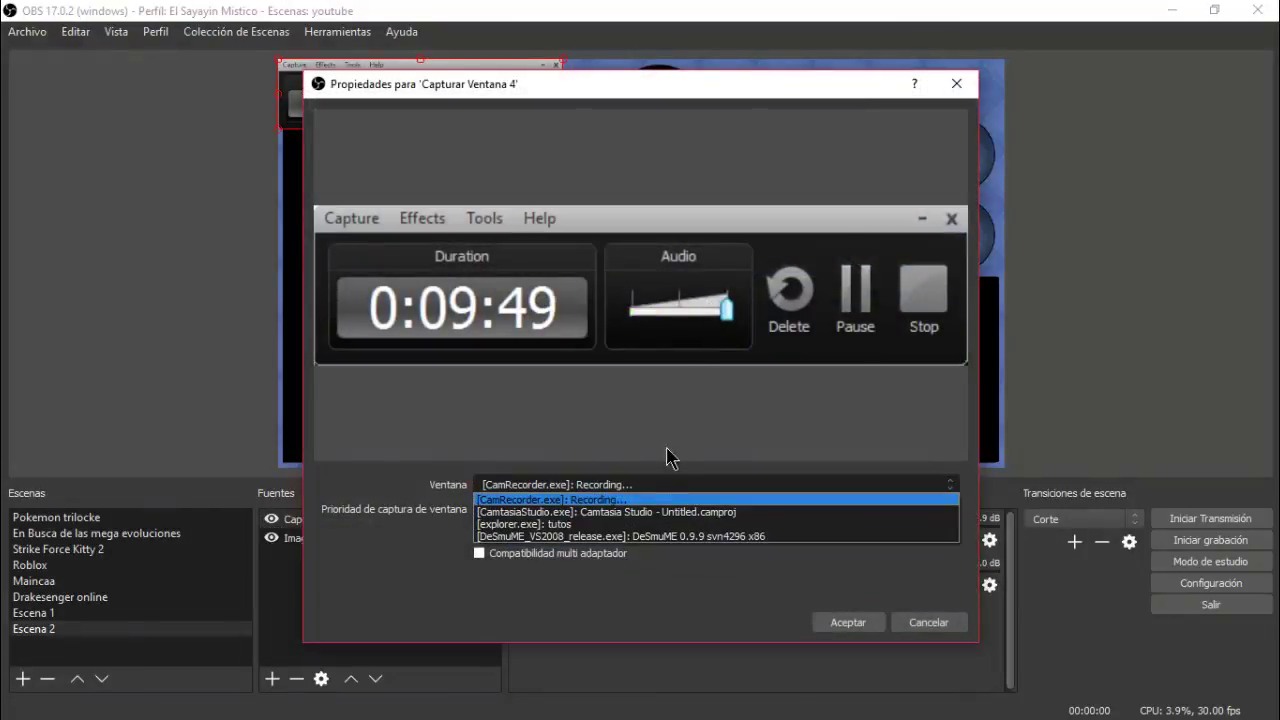
{"action": "left_click", "coordinate": [632, 537]}
{"action": "left_click", "coordinate": [848, 622]}
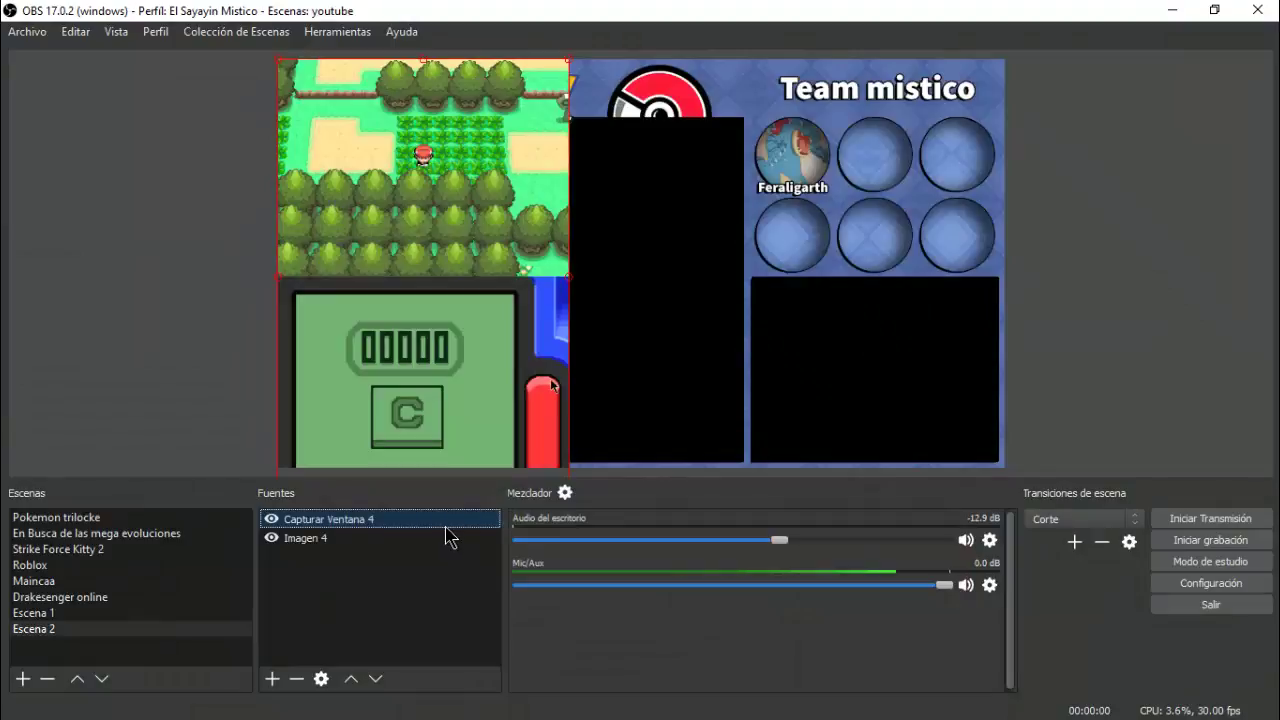
{"action": "left_click_drag", "start_coordinate": [446, 527], "coordinate": [452, 546]}
{"action": "left_click_drag", "start_coordinate": [519, 304], "coordinate": [748, 468]}
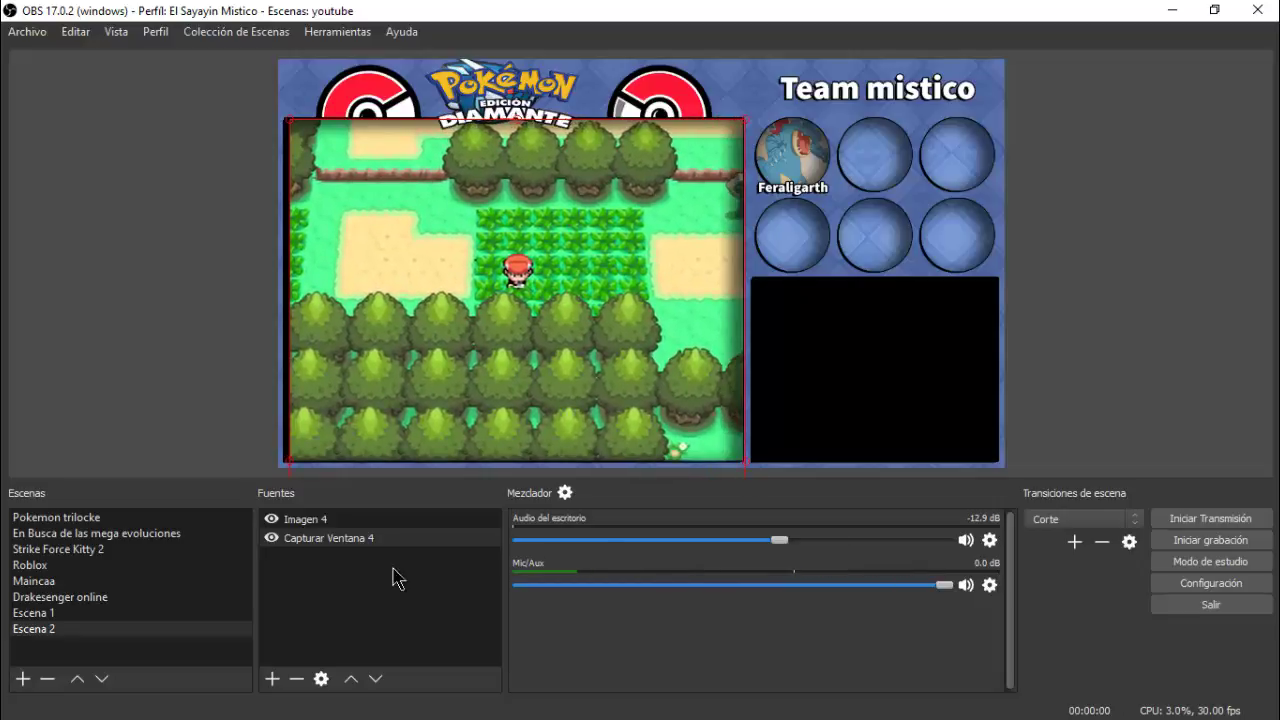
- Add a second window capture source and set its window to DeSmuME 0.9.9 svn4296 x86
{"action": "right_click", "coordinate": [458, 565]}
{"action": "mouse_move", "coordinate": [486, 571]}
{"action": "left_click", "coordinate": [657, 545]}
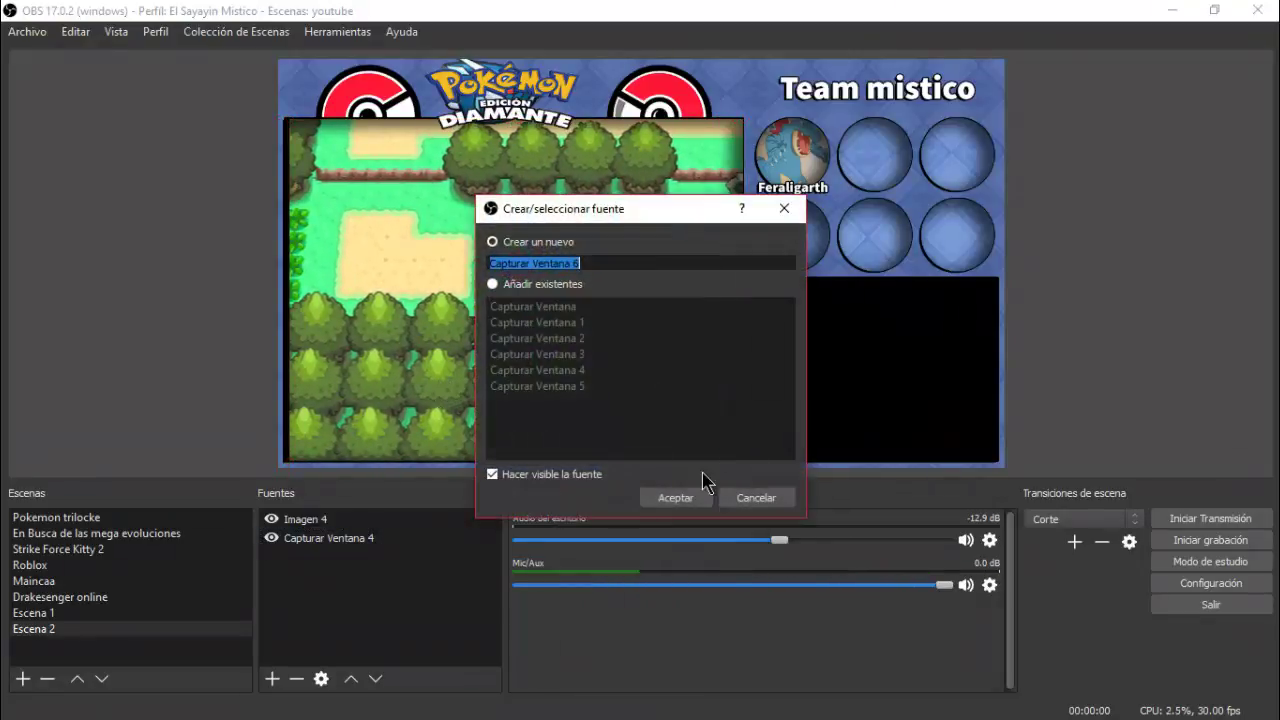
{"action": "left_click", "coordinate": [693, 497]}
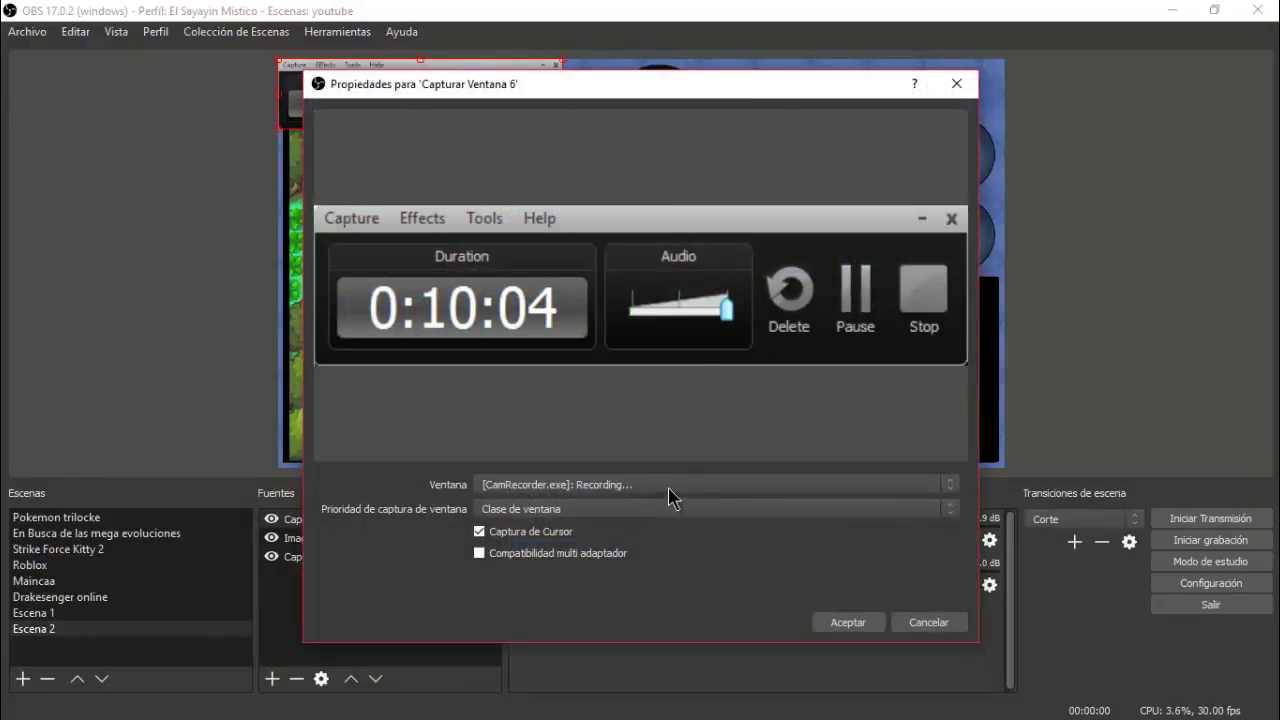
{"action": "left_click", "coordinate": [668, 488]}
{"action": "left_click", "coordinate": [677, 518]}
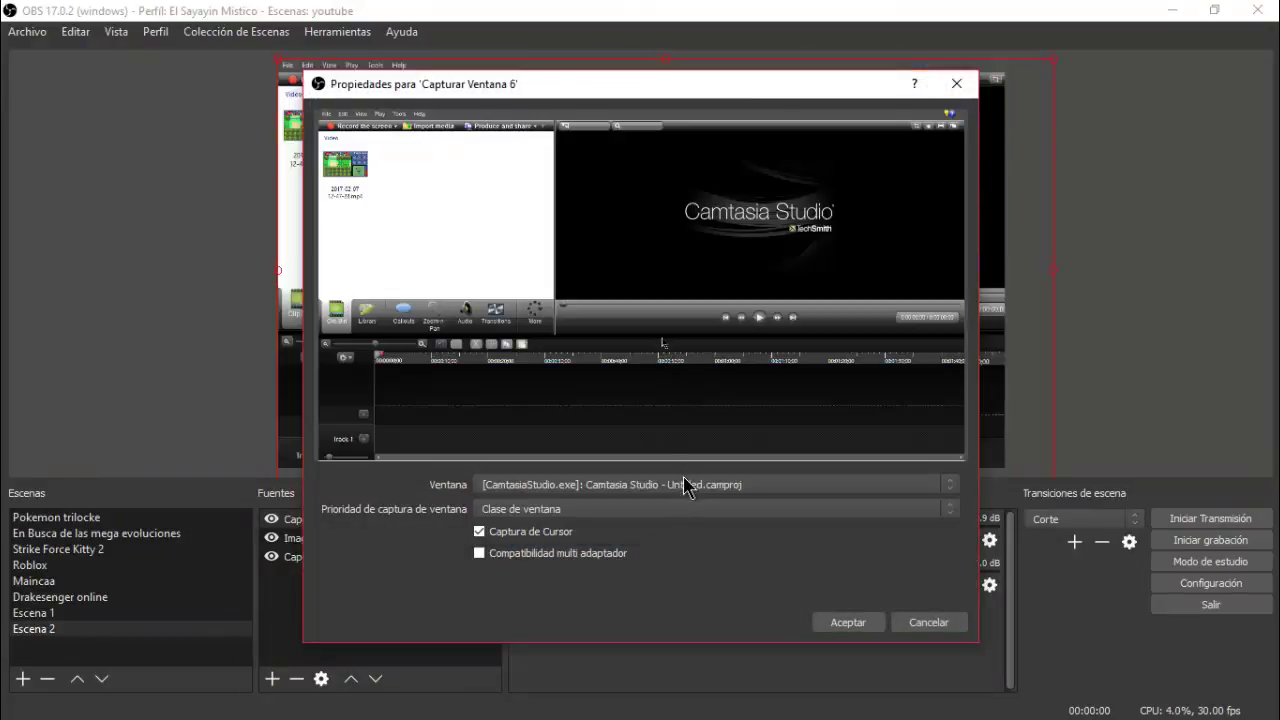
{"action": "left_click", "coordinate": [686, 486]}
{"action": "left_click", "coordinate": [645, 525]}
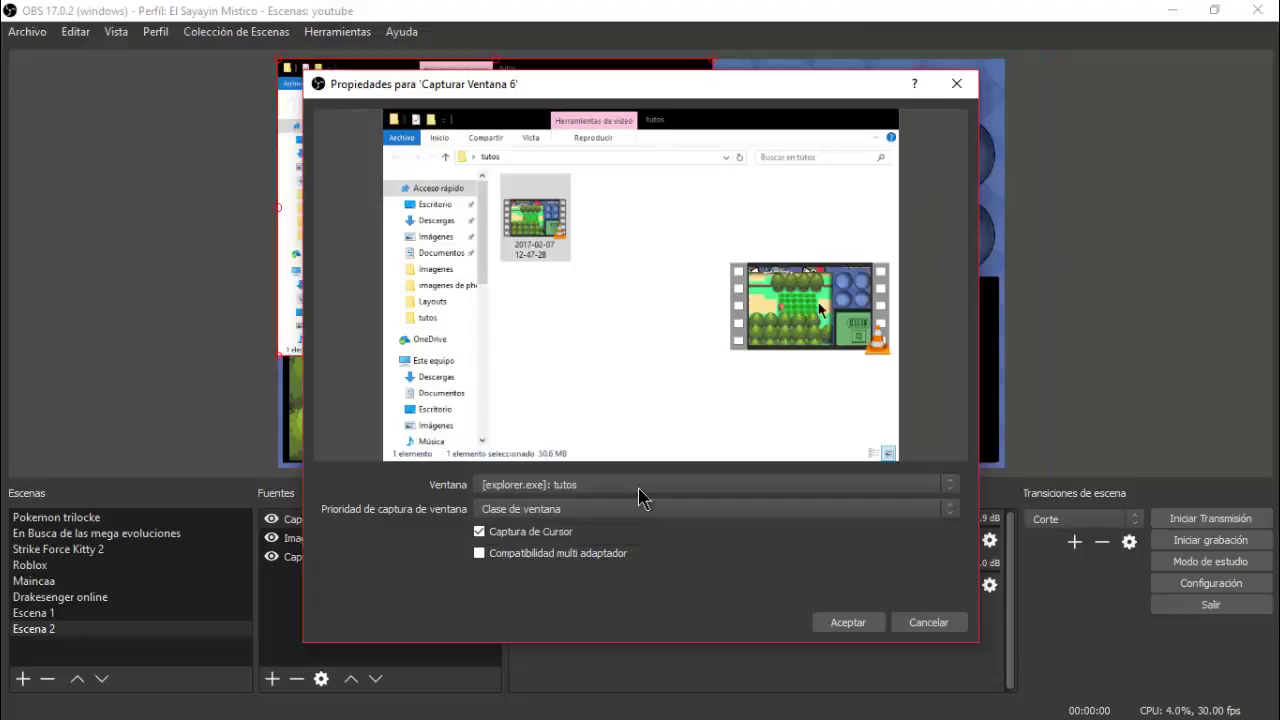
{"action": "left_click", "coordinate": [640, 486]}
{"action": "left_click", "coordinate": [645, 536]}
{"action": "left_click", "coordinate": [882, 623]}
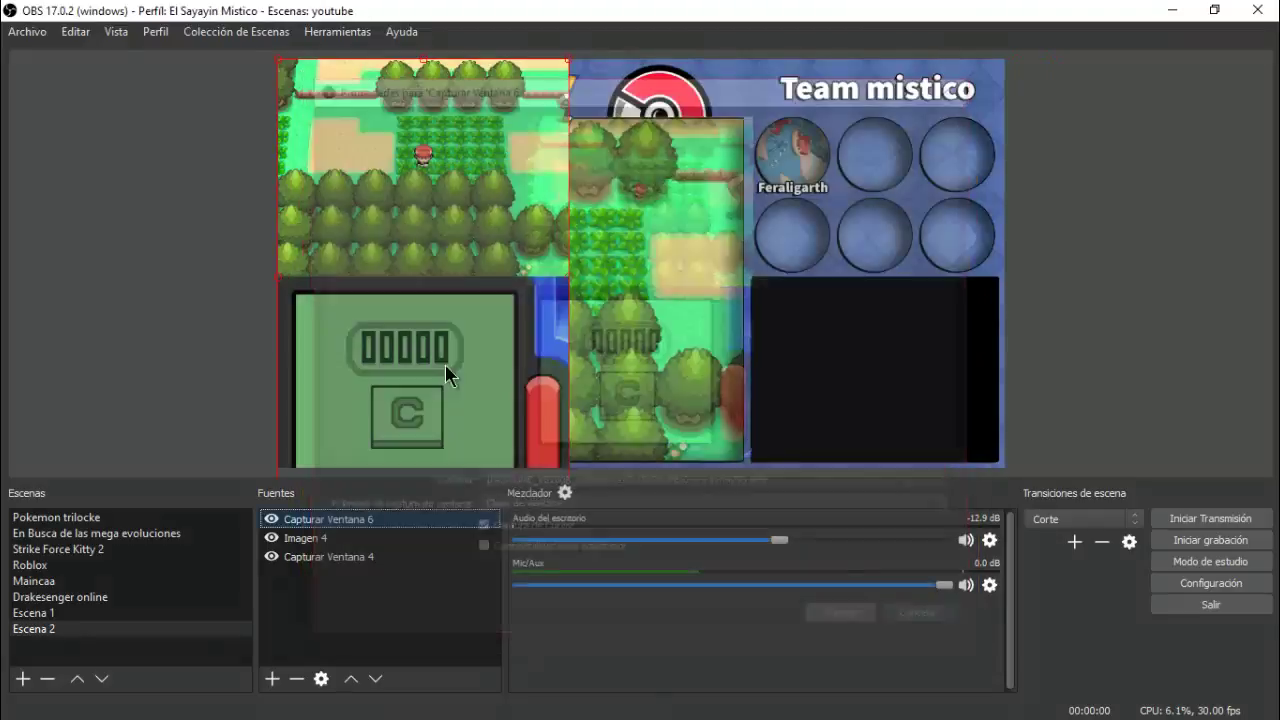
- Place the second capture beneath the layout image, and move and scale it so the lower game screen fills the small frame
{"action": "left_click_drag", "start_coordinate": [385, 535], "coordinate": [380, 547]}
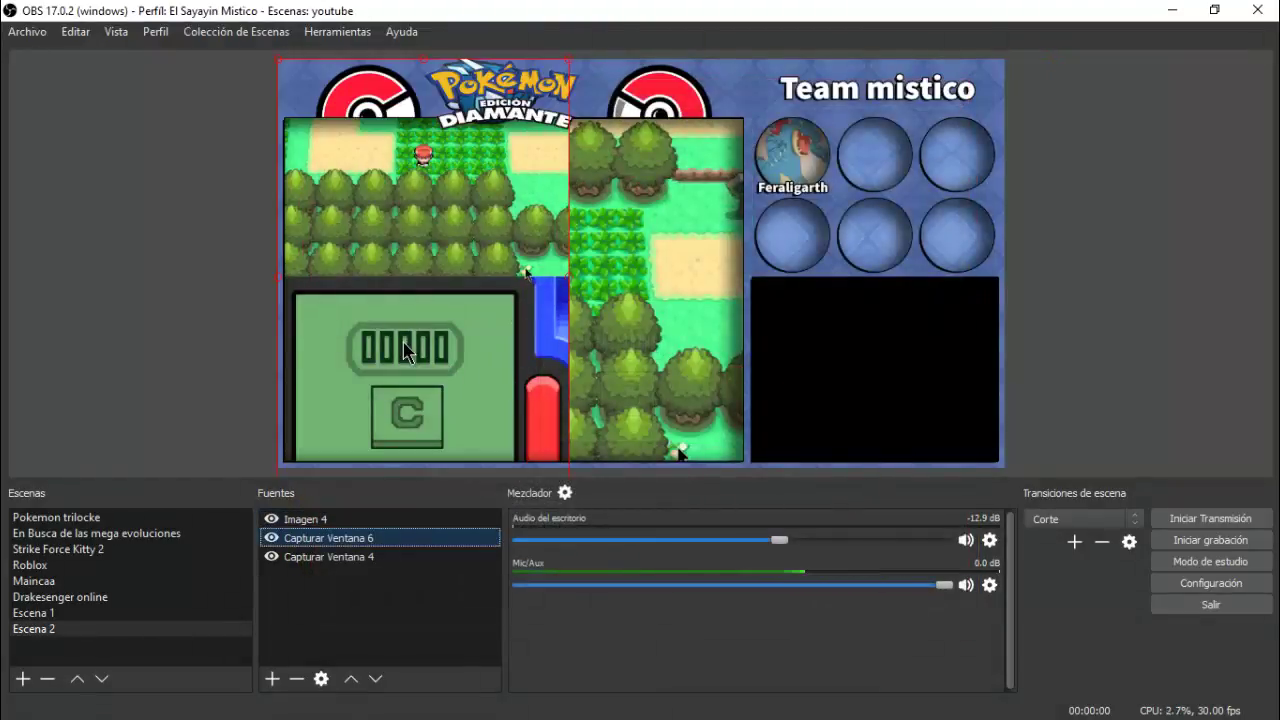
{"action": "left_click_drag", "start_coordinate": [429, 350], "coordinate": [838, 330]}
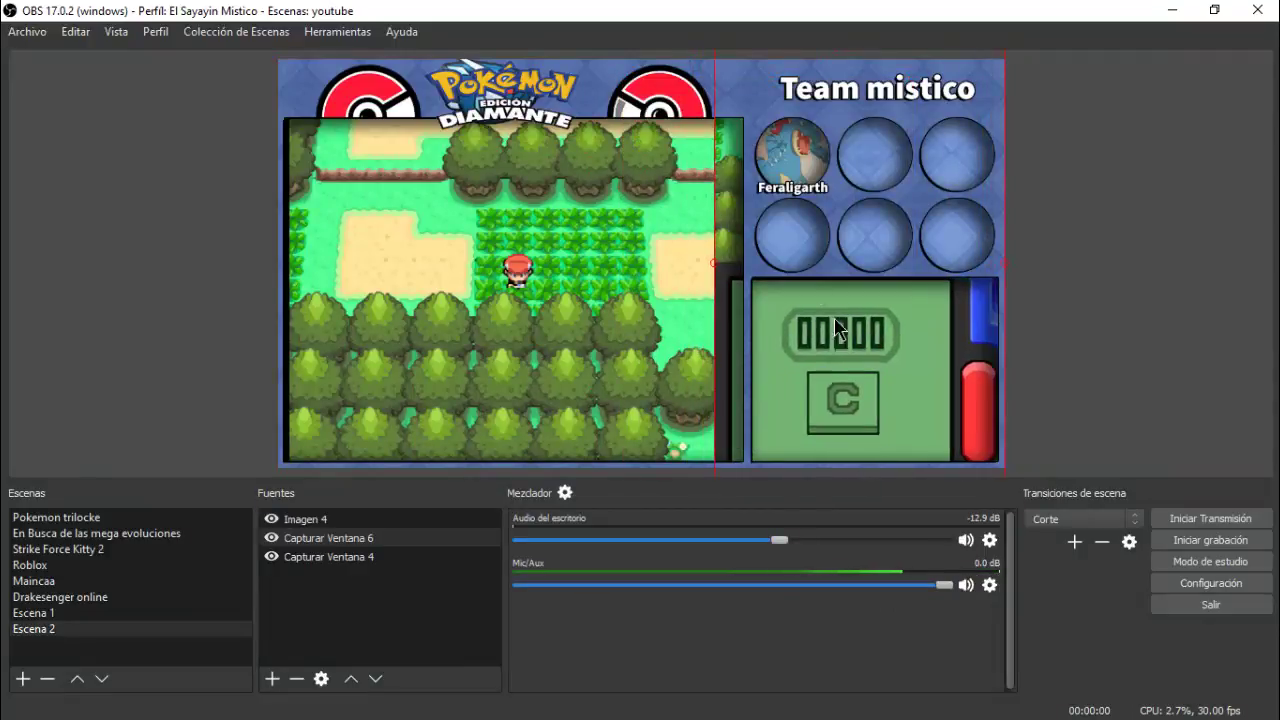
{"action": "left_click_drag", "start_coordinate": [712, 62], "coordinate": [752, 125]}
{"action": "left_click_drag", "start_coordinate": [806, 248], "coordinate": [806, 228]}
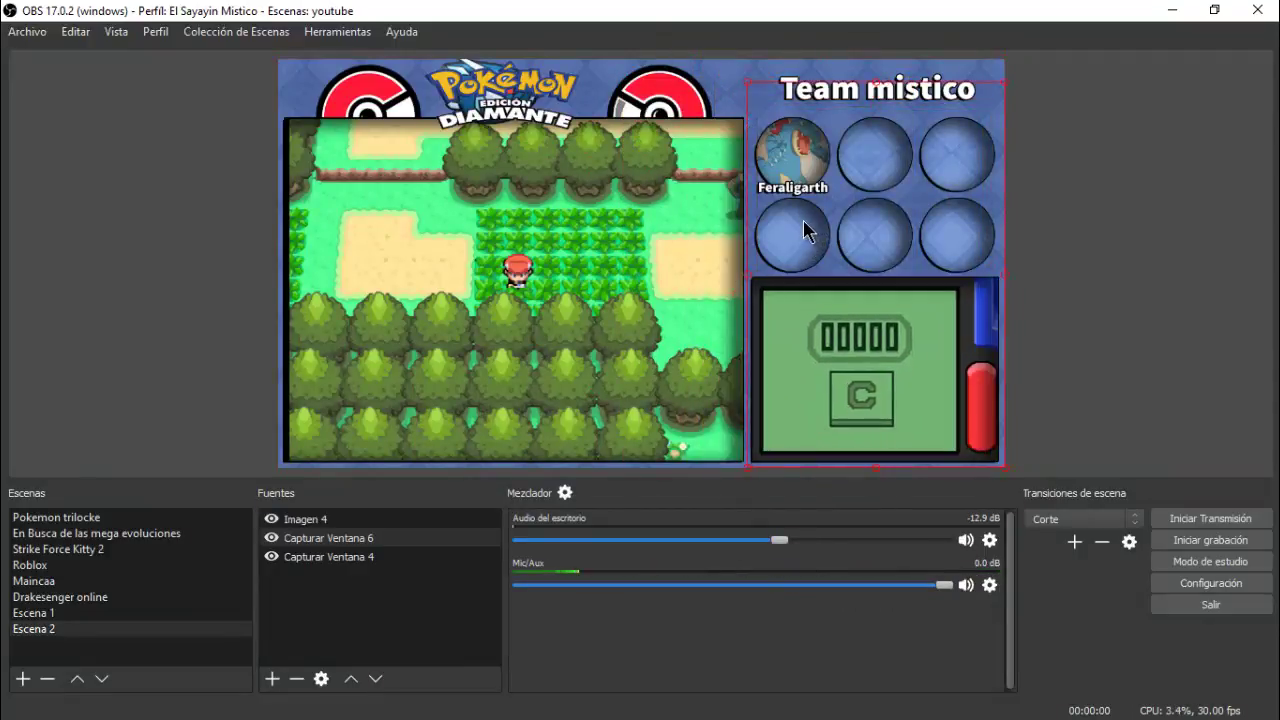
{"action": "left_click", "coordinate": [1088, 196]}
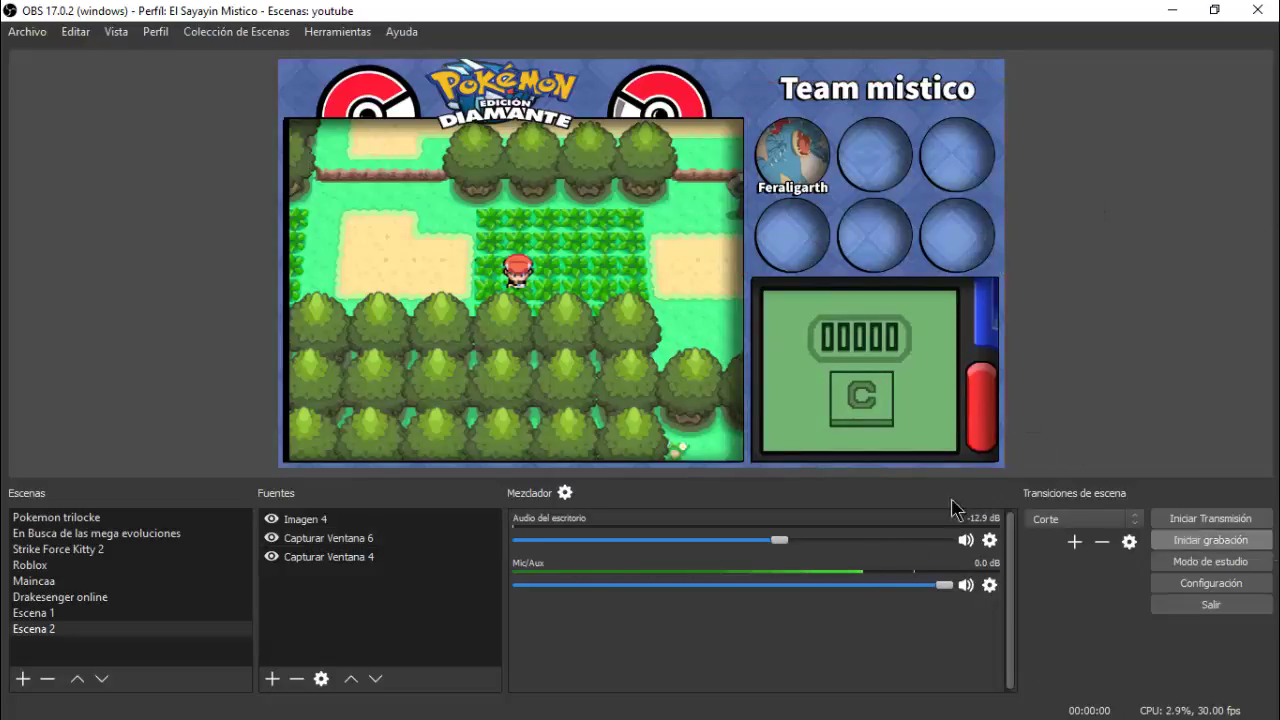
- Try Pokemon diamante ramdomlocke as the layout source's image file and switch back to pokemon tuto edi
{"action": "double_click", "coordinate": [378, 520]}
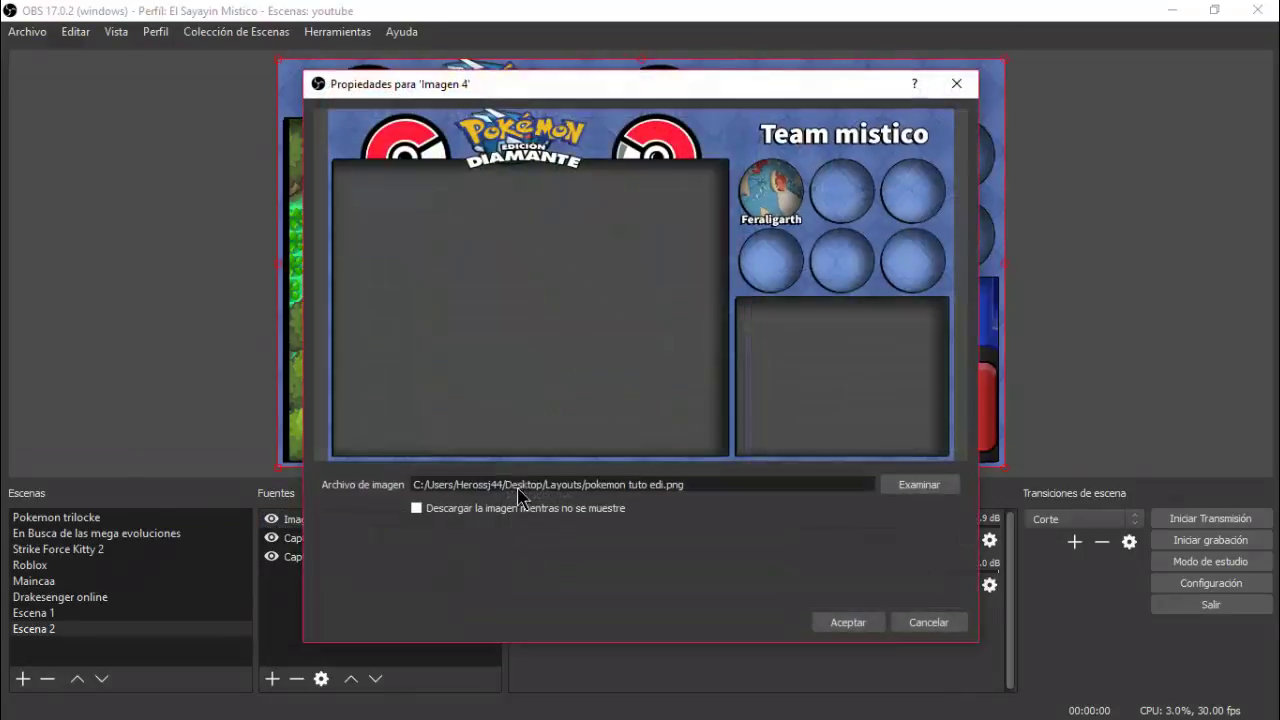
{"action": "left_click", "coordinate": [919, 484]}
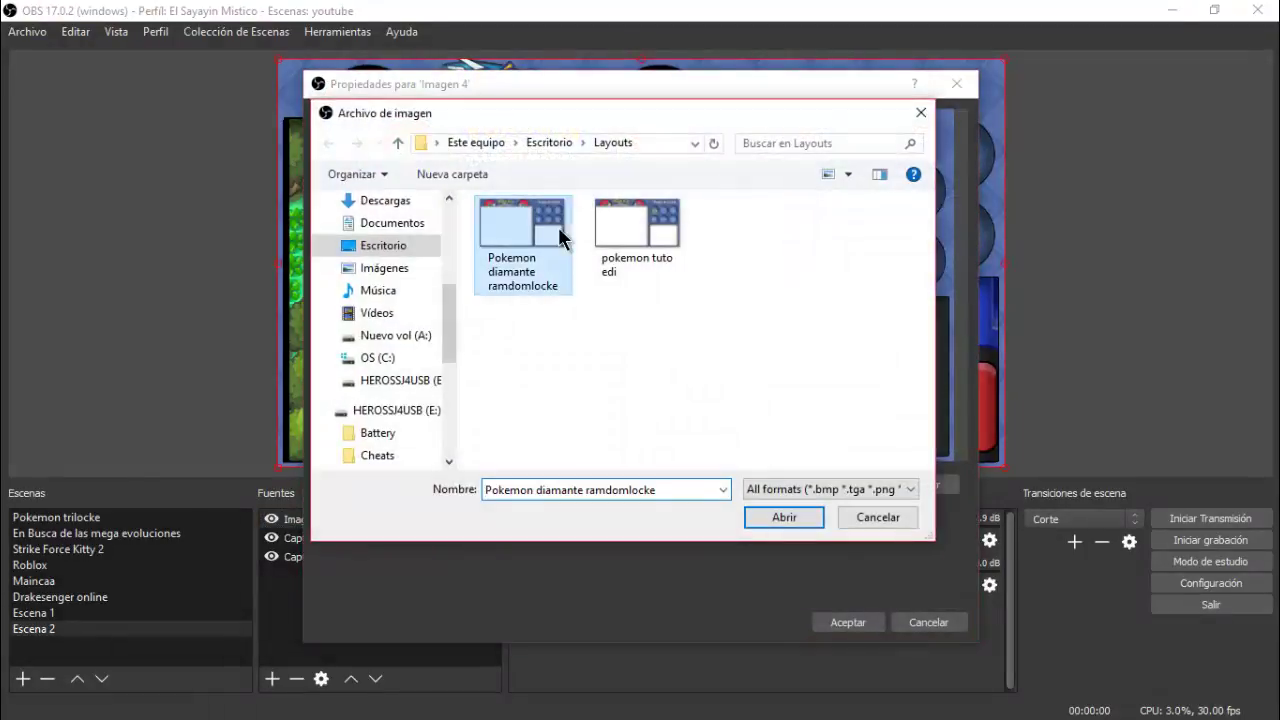
{"action": "double_click", "coordinate": [563, 237]}
{"action": "left_click", "coordinate": [940, 490]}
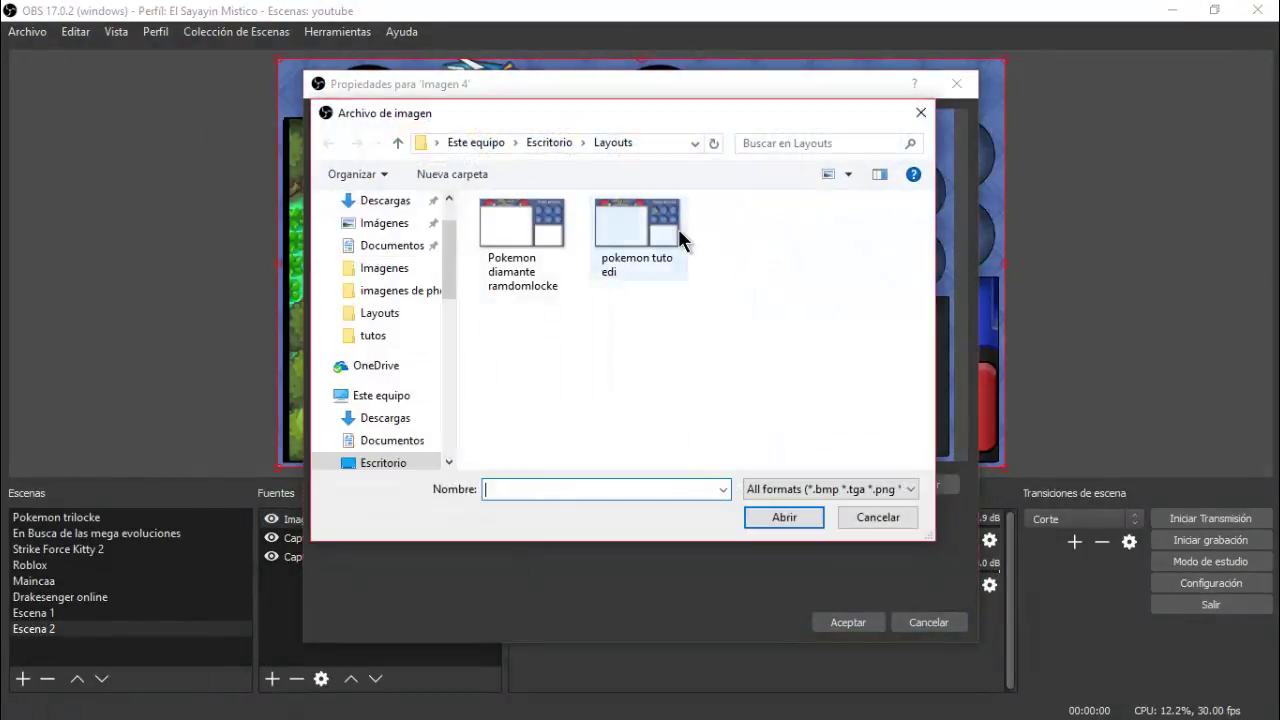
{"action": "double_click", "coordinate": [678, 228]}
{"action": "left_click", "coordinate": [842, 626]}
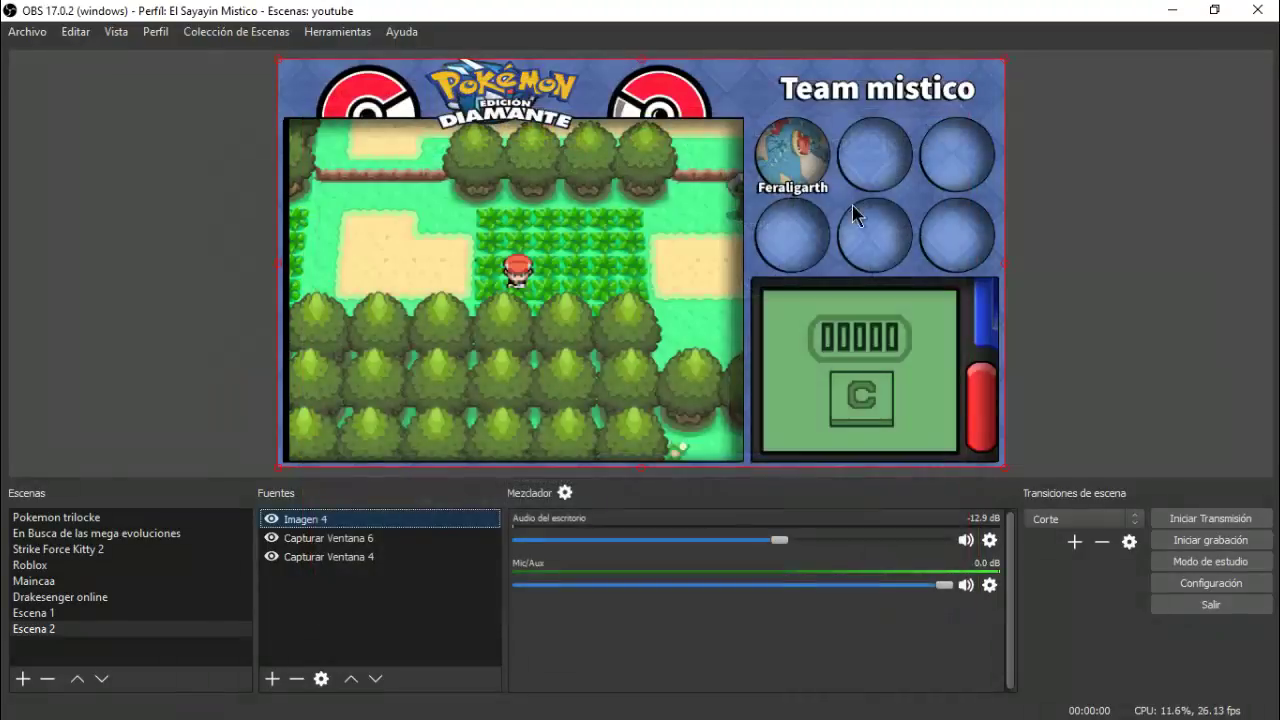
{"action": "mouse_move", "coordinate": [1255, 248]}
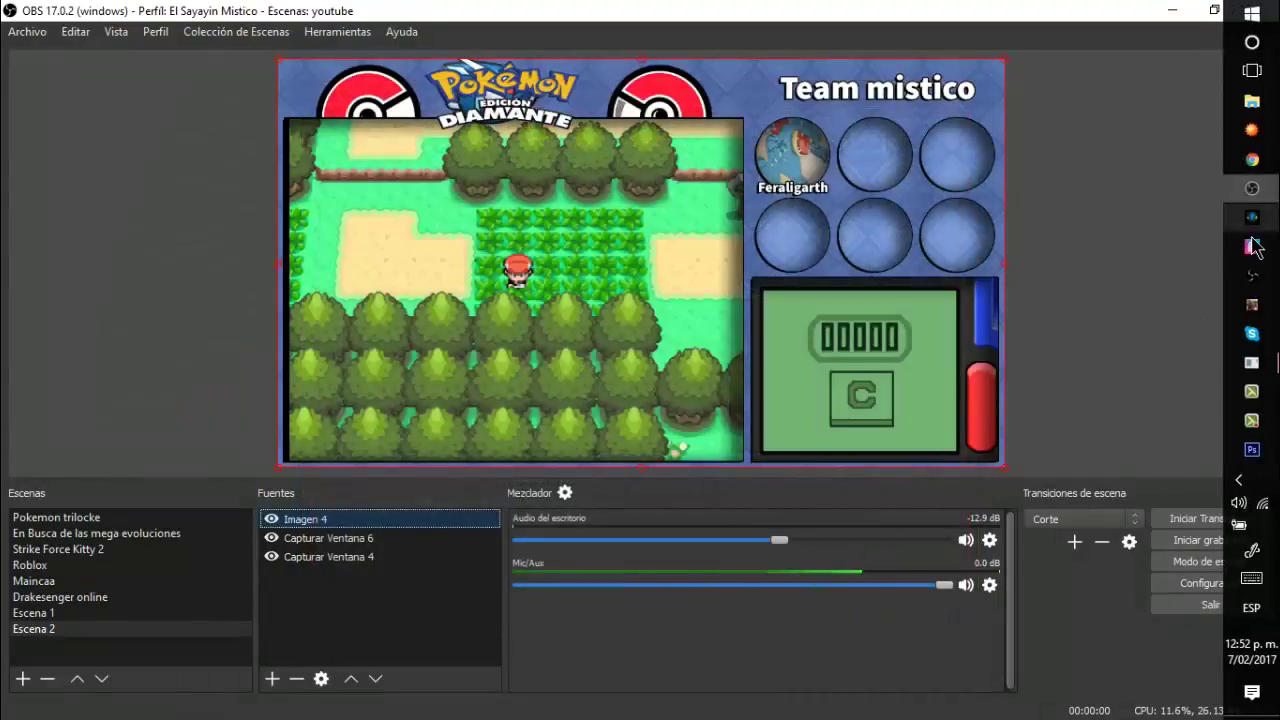
{"action": "left_click", "coordinate": [1262, 427]}
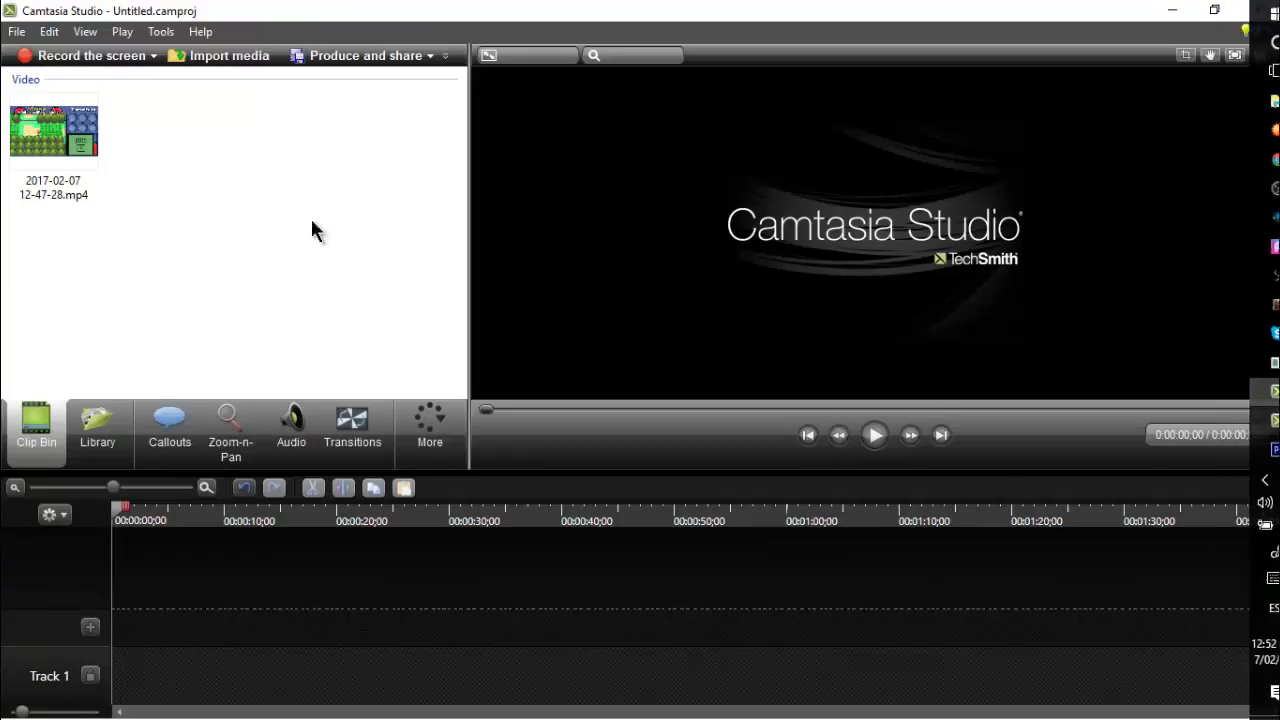
{"action": "left_click", "coordinate": [95, 190]}
{"action": "left_click_drag", "start_coordinate": [333, 677], "coordinate": [314, 677]}
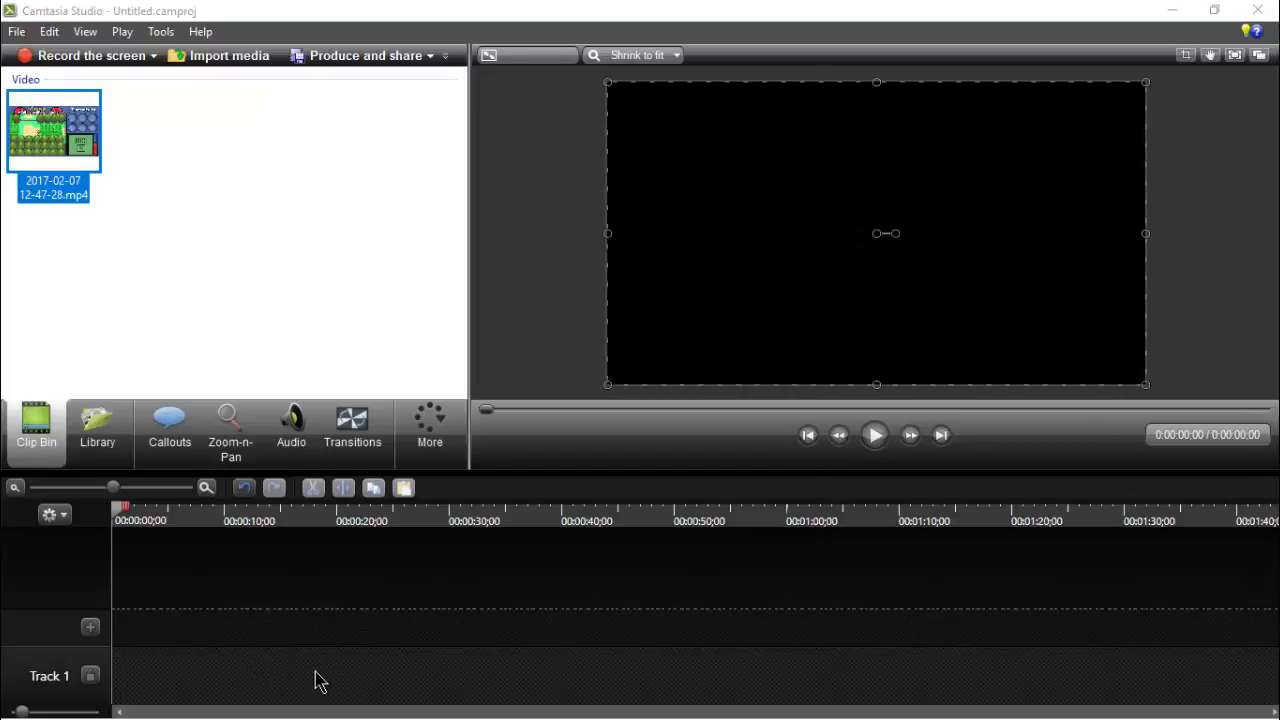
{"action": "left_click", "coordinate": [722, 372]}
{"action": "left_click", "coordinate": [705, 510]}
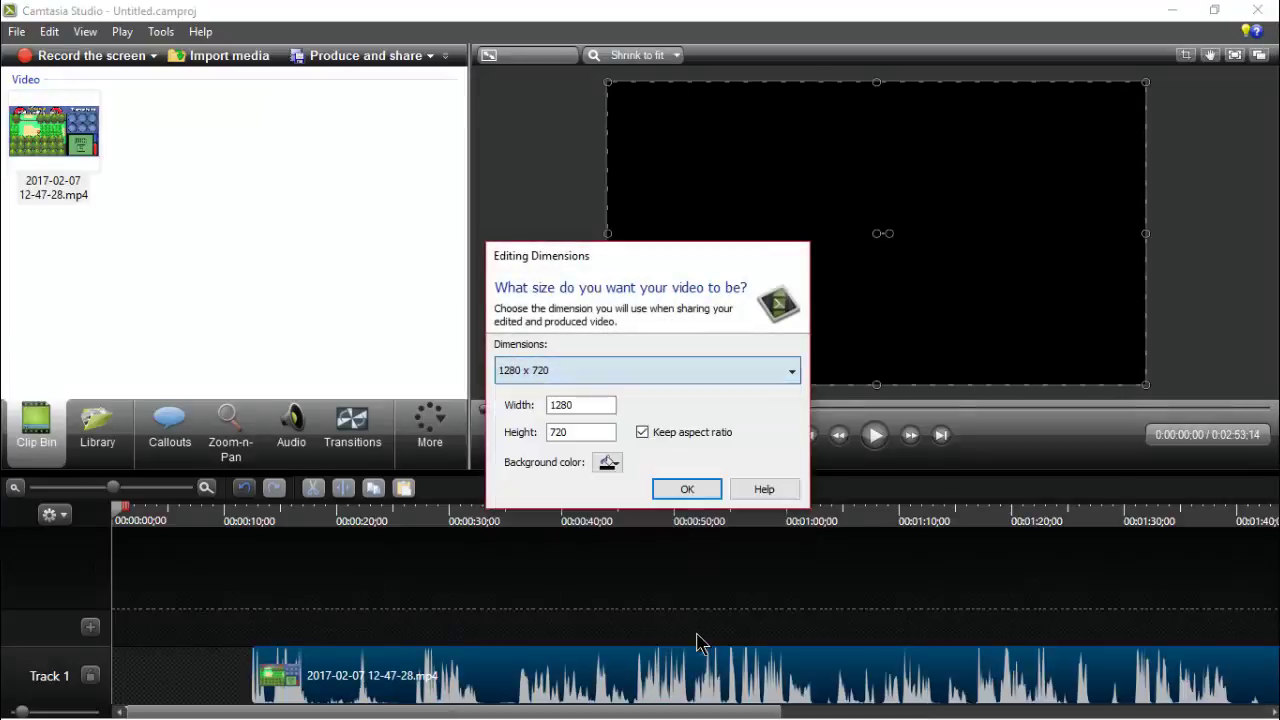
{"action": "left_click", "coordinate": [698, 495]}
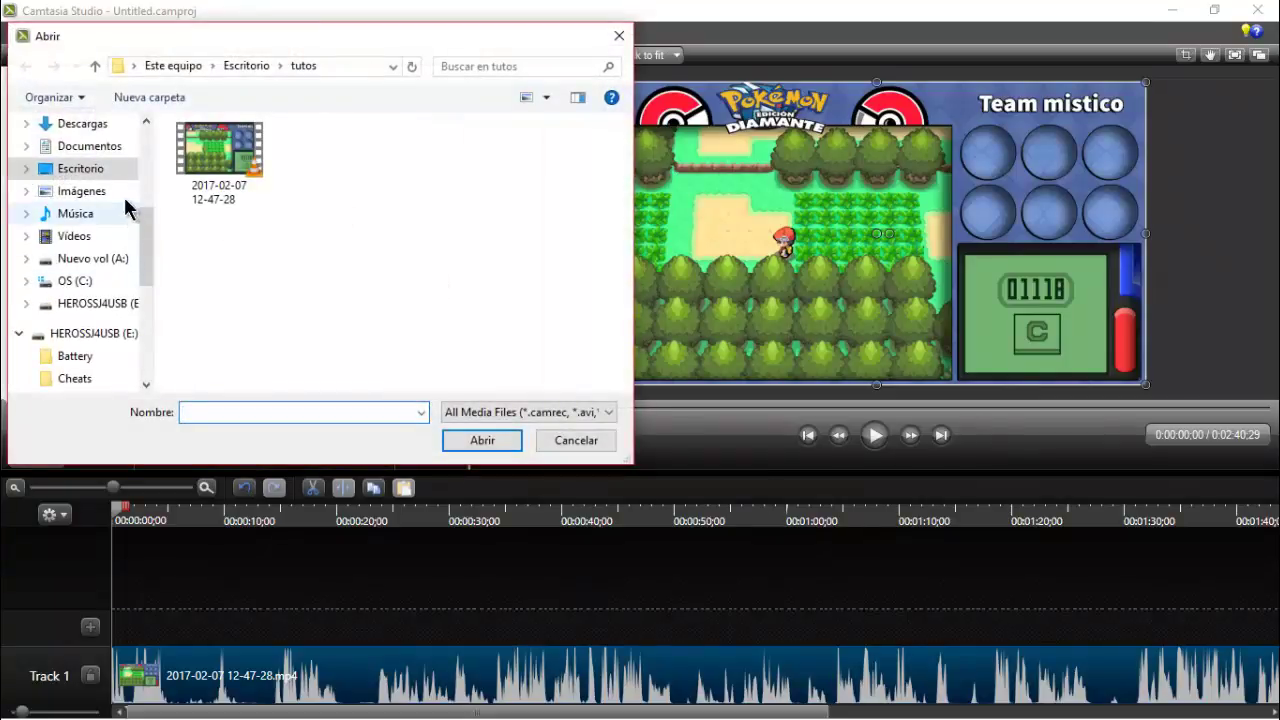
- Import pokemon tuto edi.png from the Layouts folder on Escritorio into the media bin
{"action": "left_click", "coordinate": [100, 168]}
{"action": "scroll", "coordinate": [583, 268], "scroll_direction": "up", "scroll_amount": 10}
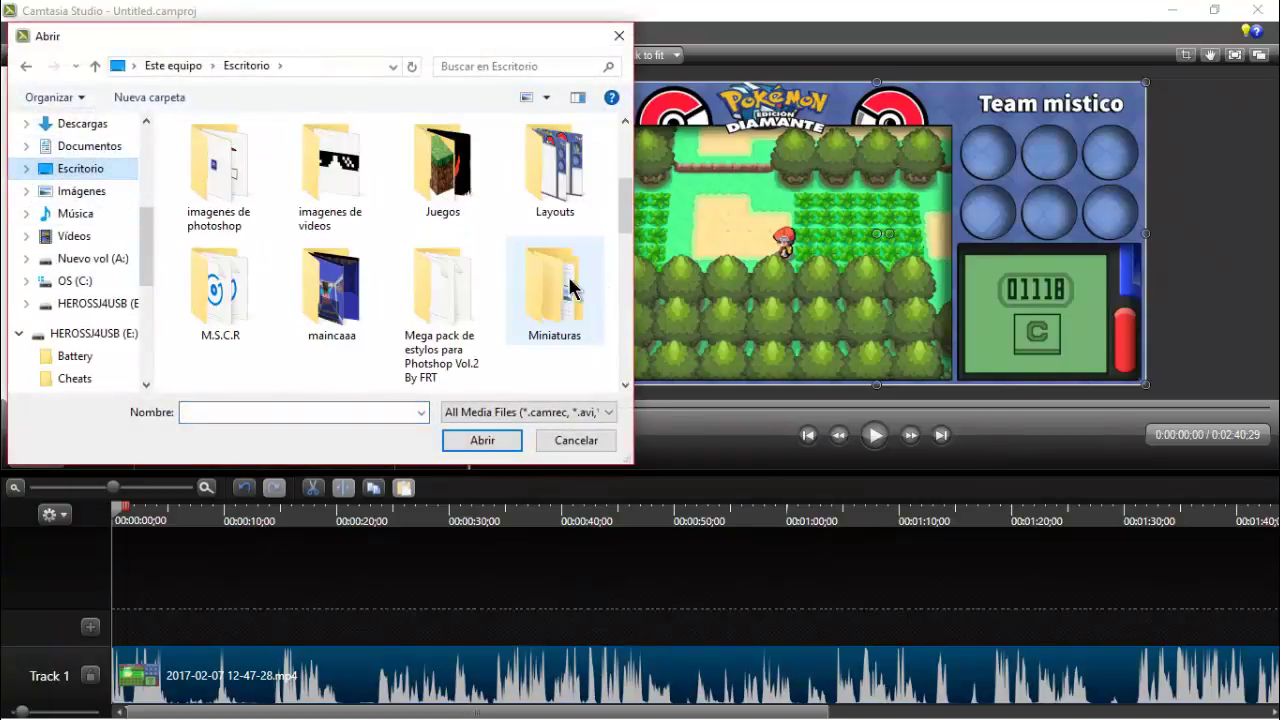
{"action": "double_click", "coordinate": [545, 275]}
{"action": "double_click", "coordinate": [334, 146]}
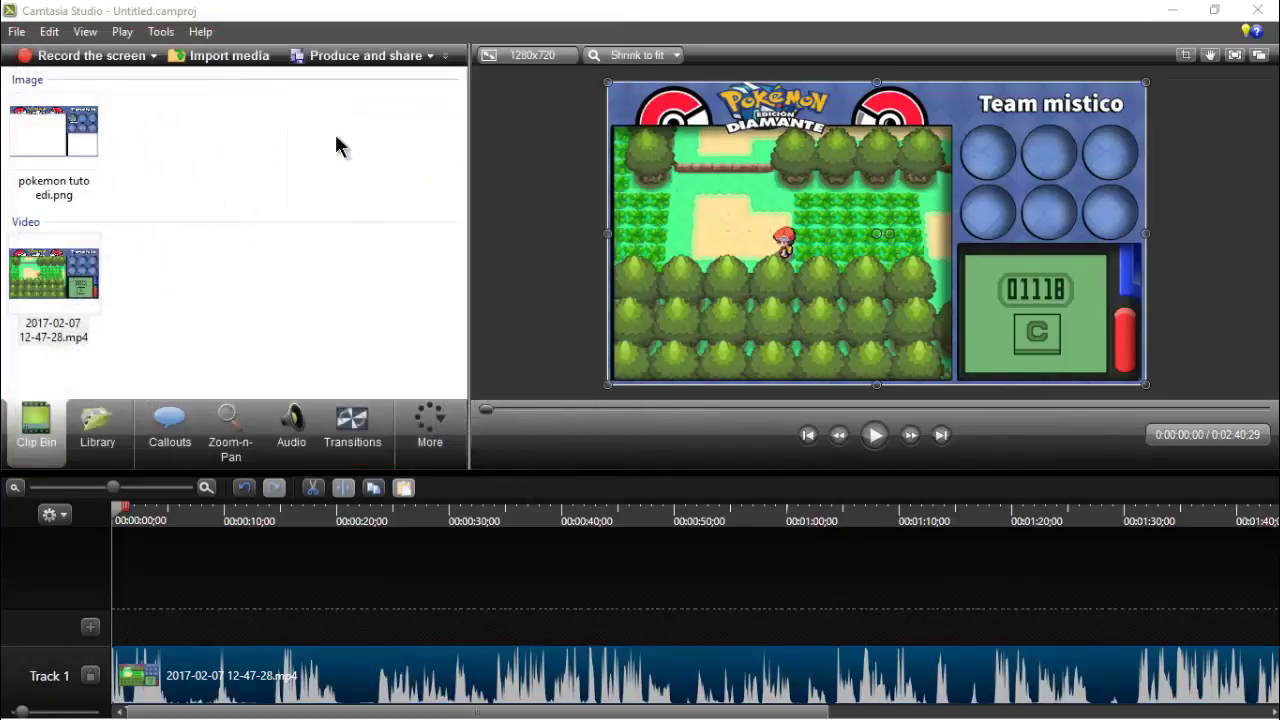
- Place pokemon tuto edi.png on Track 2 at about 5 seconds and scrub over its start to check the preview
{"action": "left_click_drag", "start_coordinate": [95, 150], "coordinate": [290, 477]}
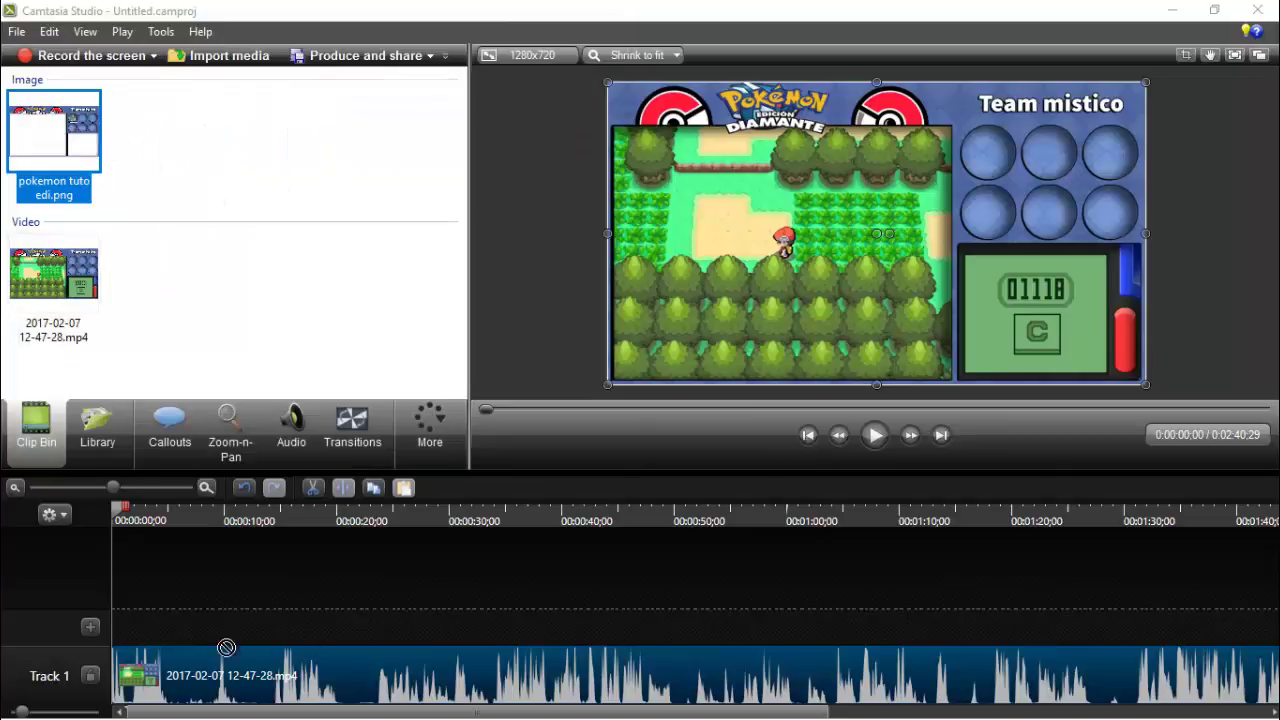
{"action": "left_click_drag", "start_coordinate": [226, 647], "coordinate": [204, 612]}
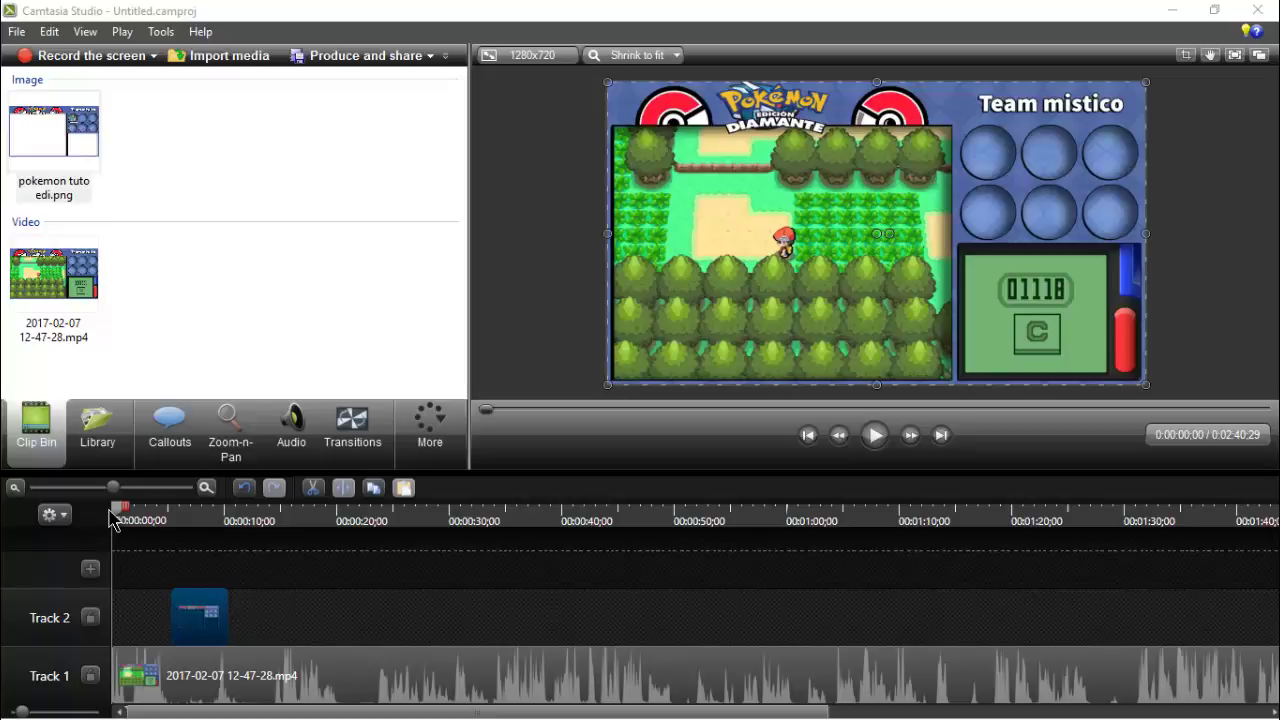
{"action": "left_click_drag", "start_coordinate": [116, 519], "coordinate": [170, 535]}
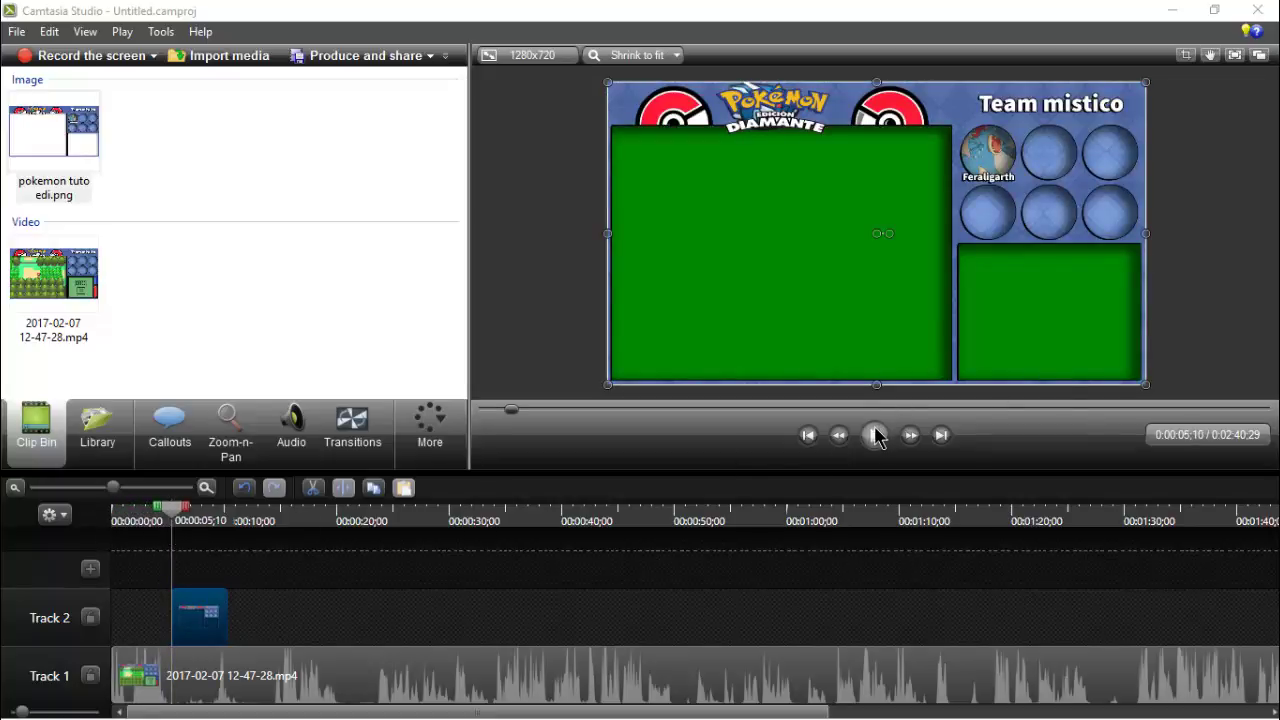
{"action": "left_click_drag", "start_coordinate": [166, 507], "coordinate": [64, 498]}
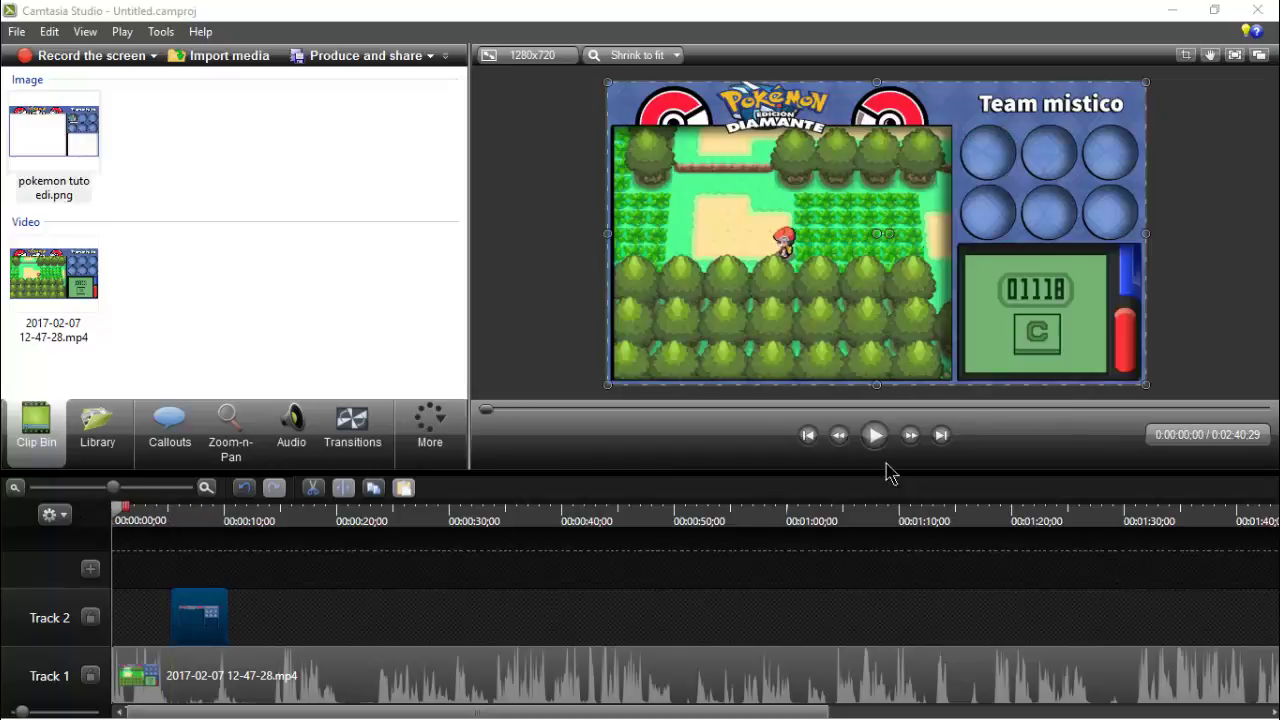
- Display the available transitions and set Camtasia Studio's volume to 0 in the Windows volume mixer
{"action": "left_click", "coordinate": [352, 425]}
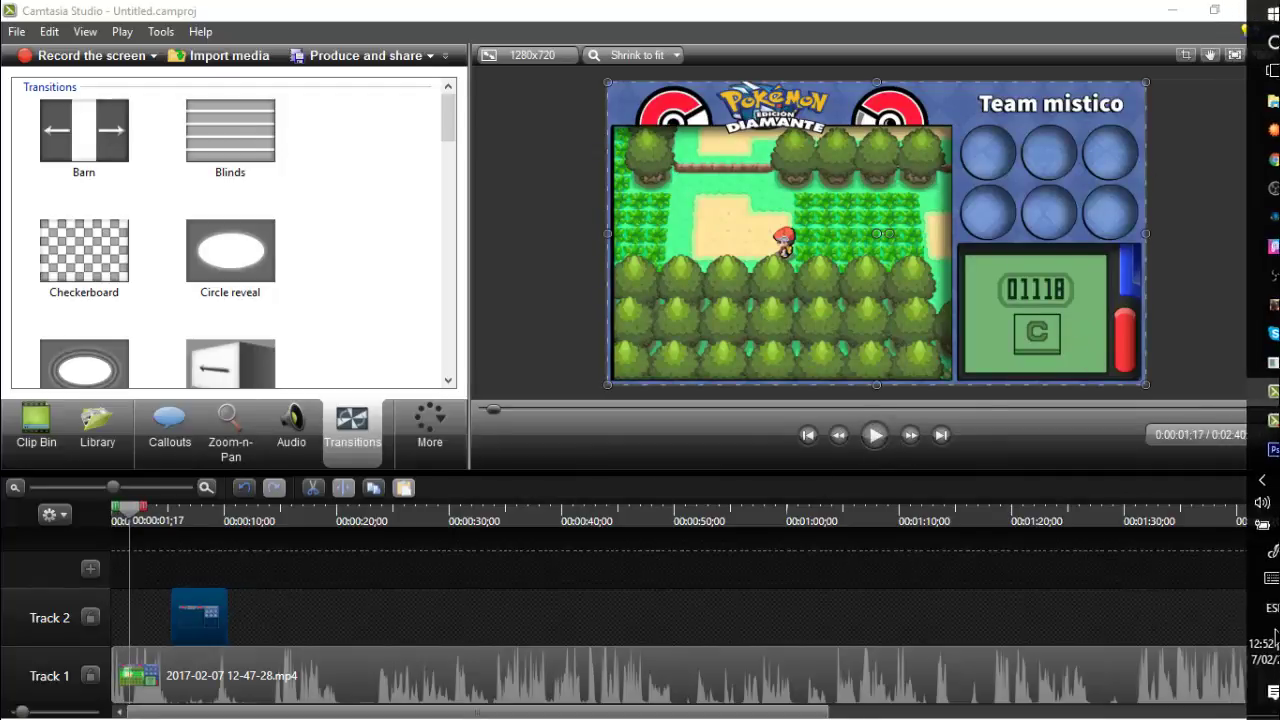
{"action": "mouse_move", "coordinate": [1268, 532]}
{"action": "right_click", "coordinate": [1242, 500]}
{"action": "left_click", "coordinate": [1129, 503]}
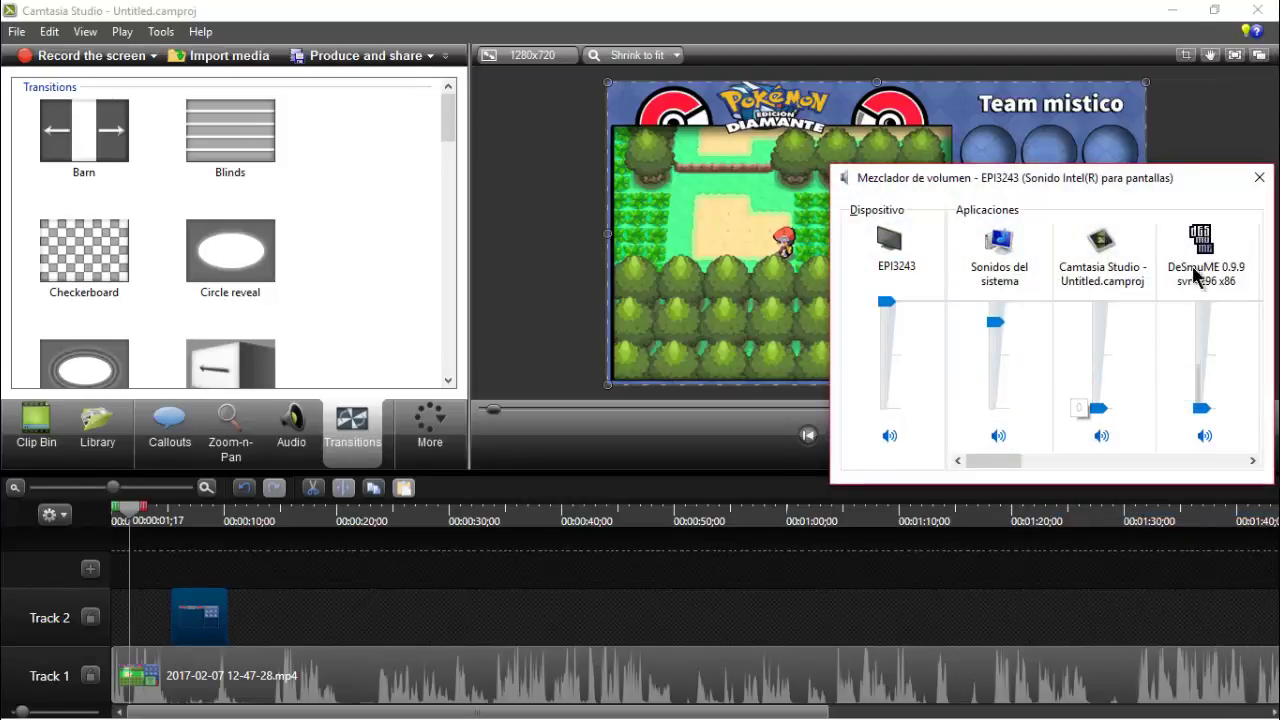
{"action": "left_click", "coordinate": [1258, 179]}
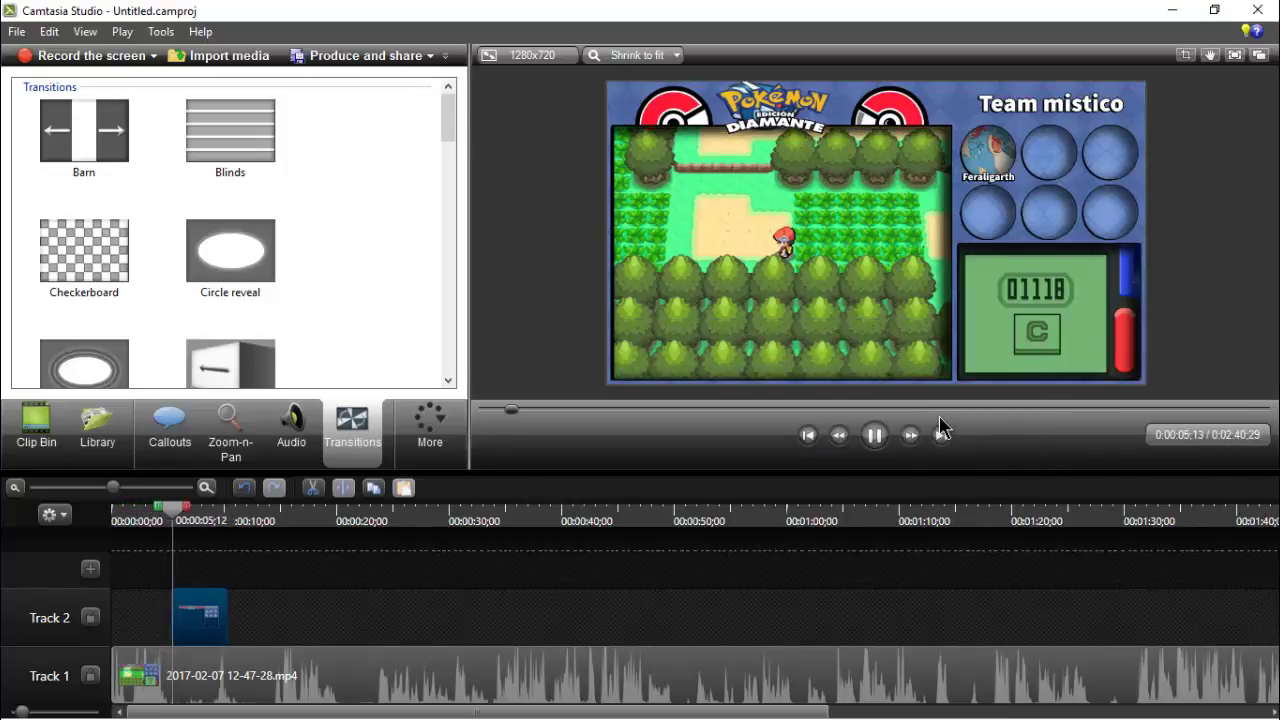
- Add the Circle reveal transition to the start of the pokemon tuto edi.png clip on Track 2
{"action": "left_click", "coordinate": [874, 435]}
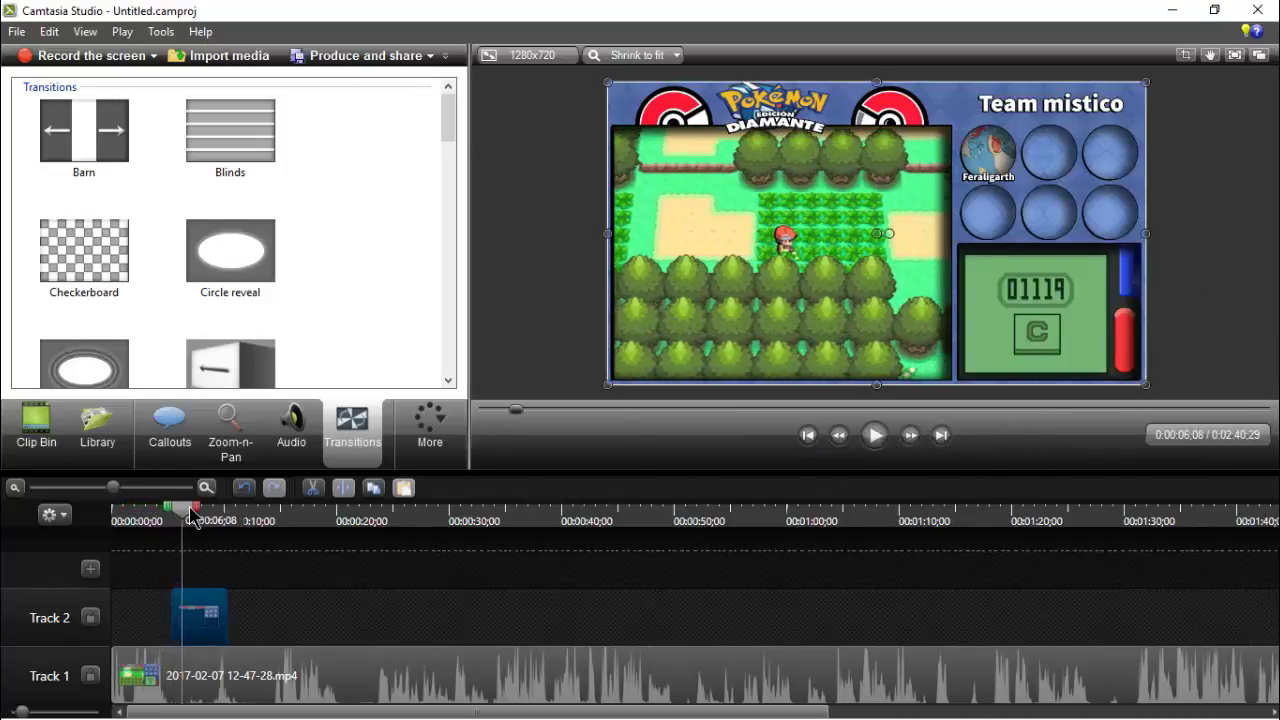
{"action": "left_click_drag", "start_coordinate": [192, 518], "coordinate": [162, 515]}
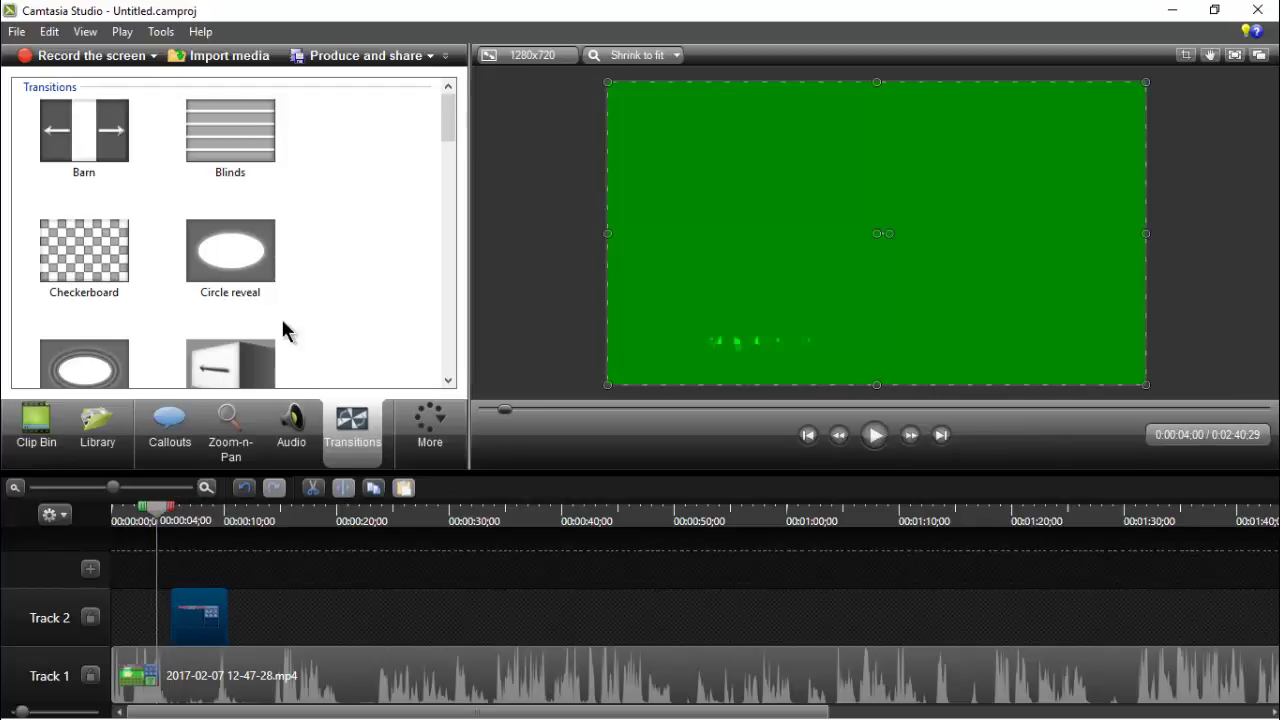
{"action": "left_click_drag", "start_coordinate": [262, 258], "coordinate": [260, 388]}
{"action": "left_click_drag", "start_coordinate": [186, 620], "coordinate": [188, 618]}
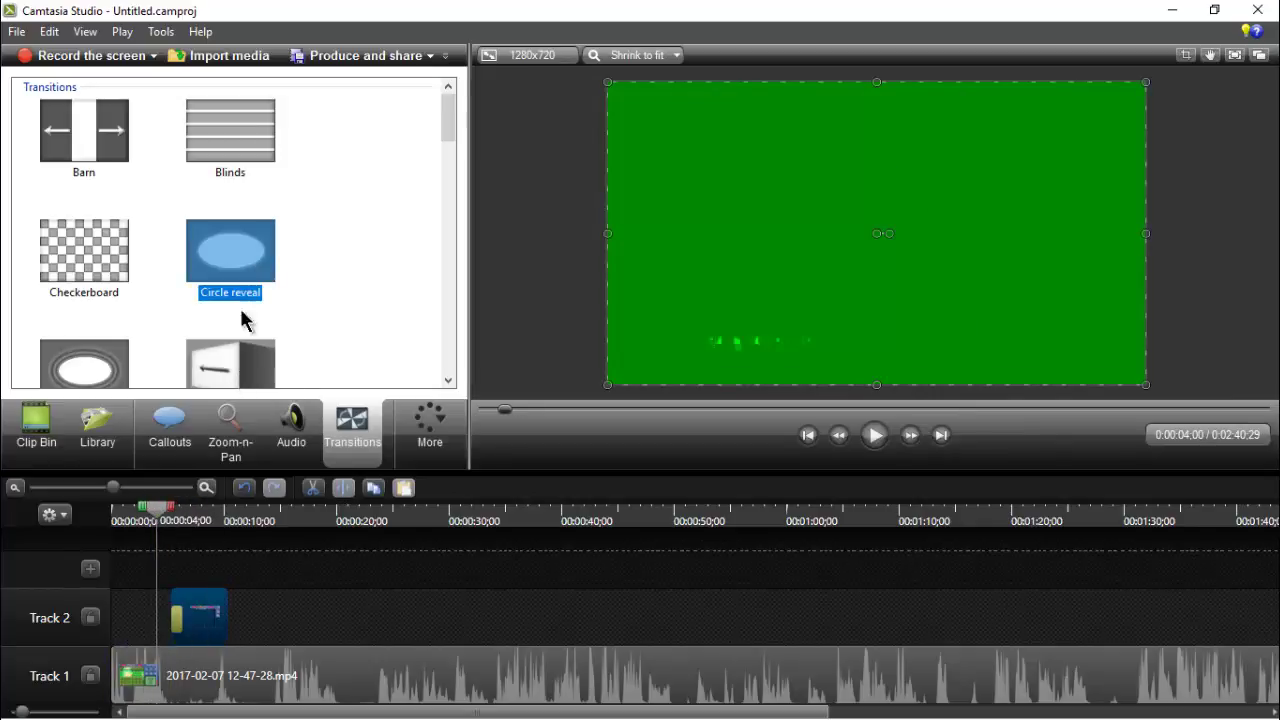
- Play back the Circle reveal transition on the layout image and return to the beginning of the timeline
{"action": "left_click", "coordinate": [886, 426]}
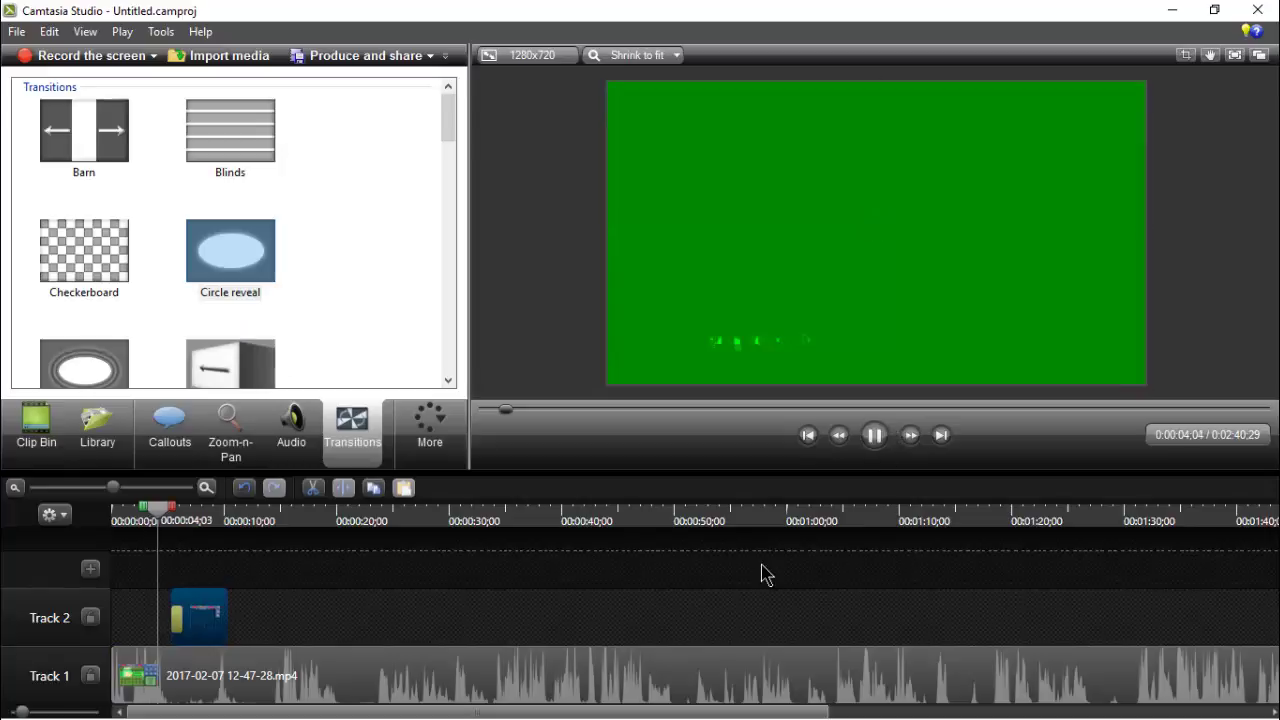
{"action": "left_click", "coordinate": [874, 435]}
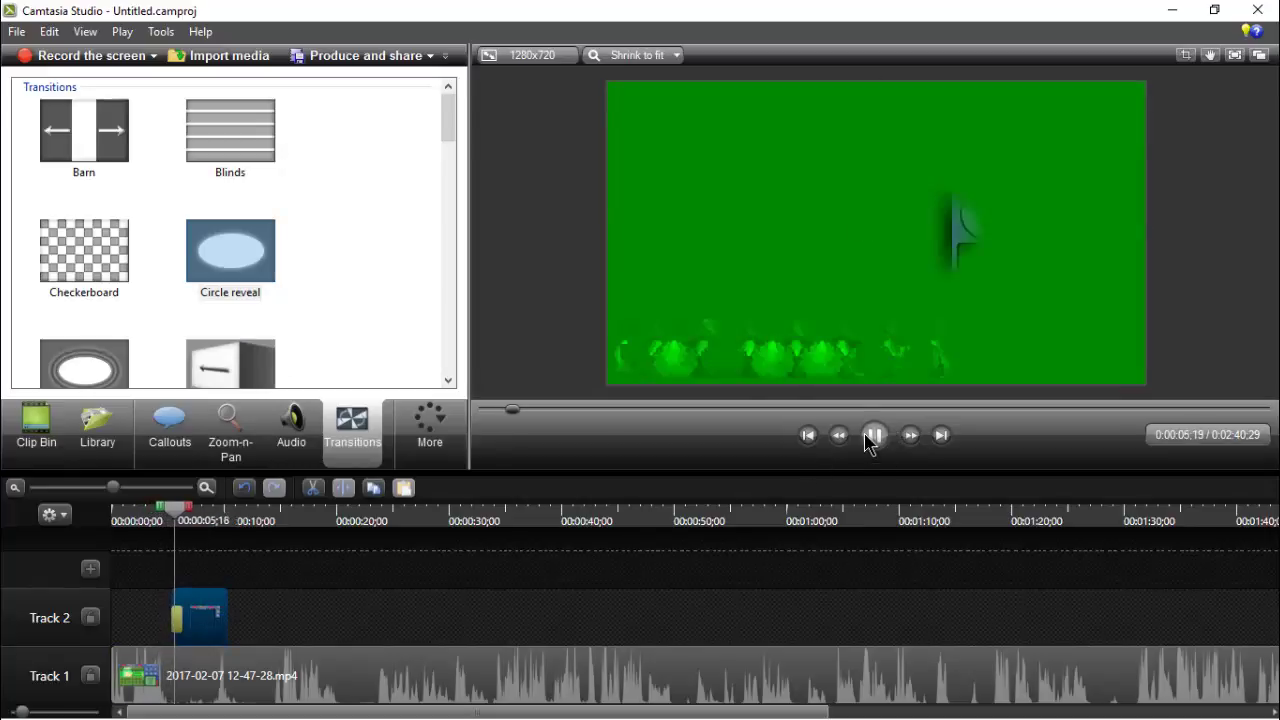
{"action": "left_click", "coordinate": [808, 435]}
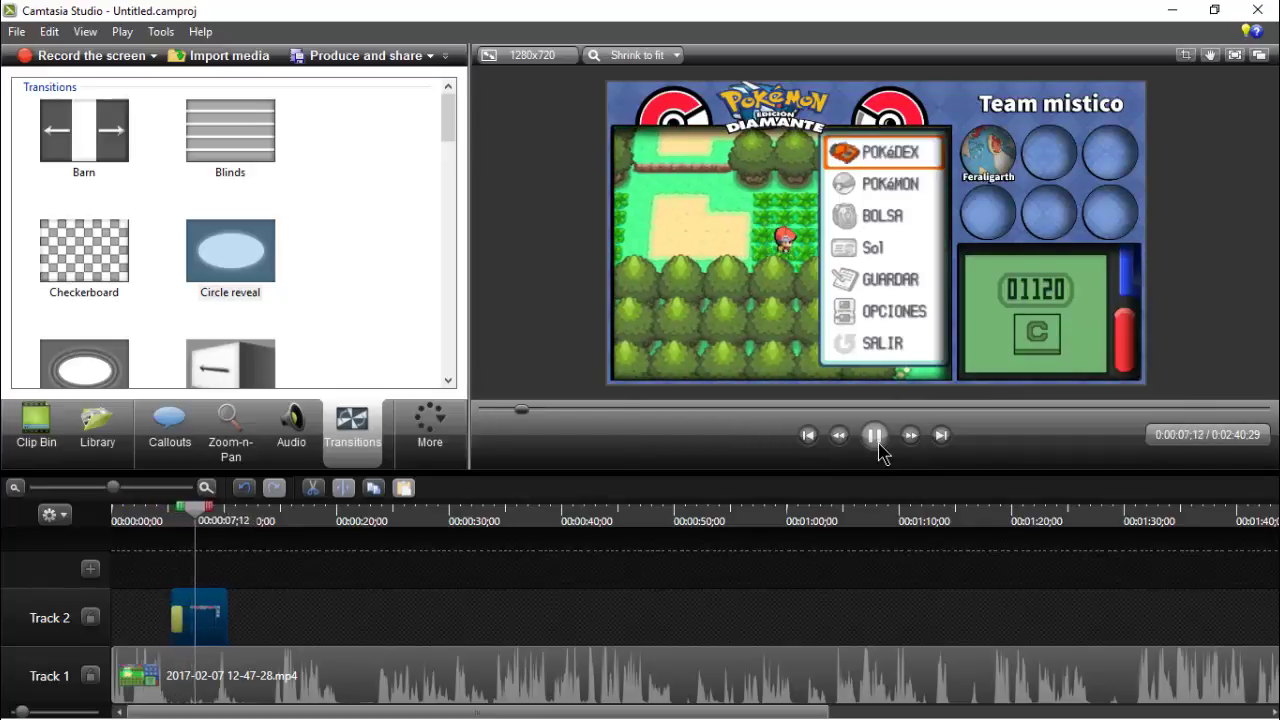
{"action": "left_click", "coordinate": [876, 440]}
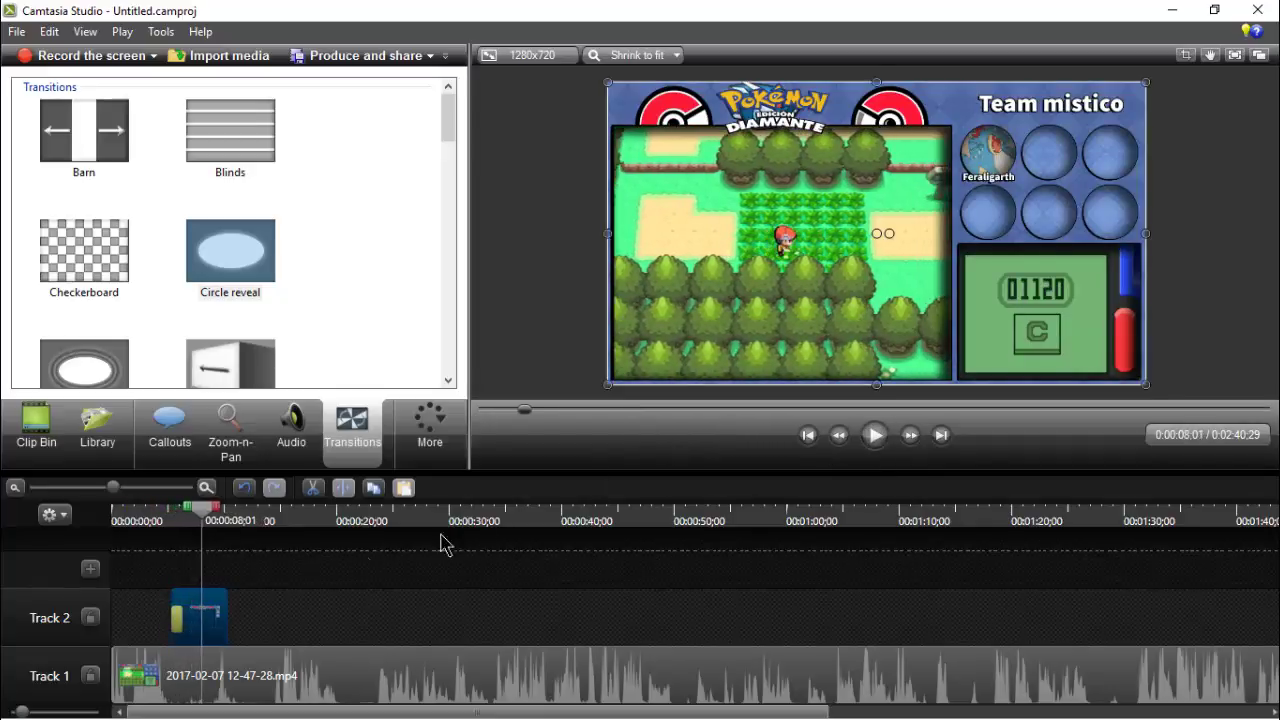
{"action": "left_click_drag", "start_coordinate": [524, 409], "coordinate": [509, 400]}
{"action": "left_click", "coordinate": [810, 437]}
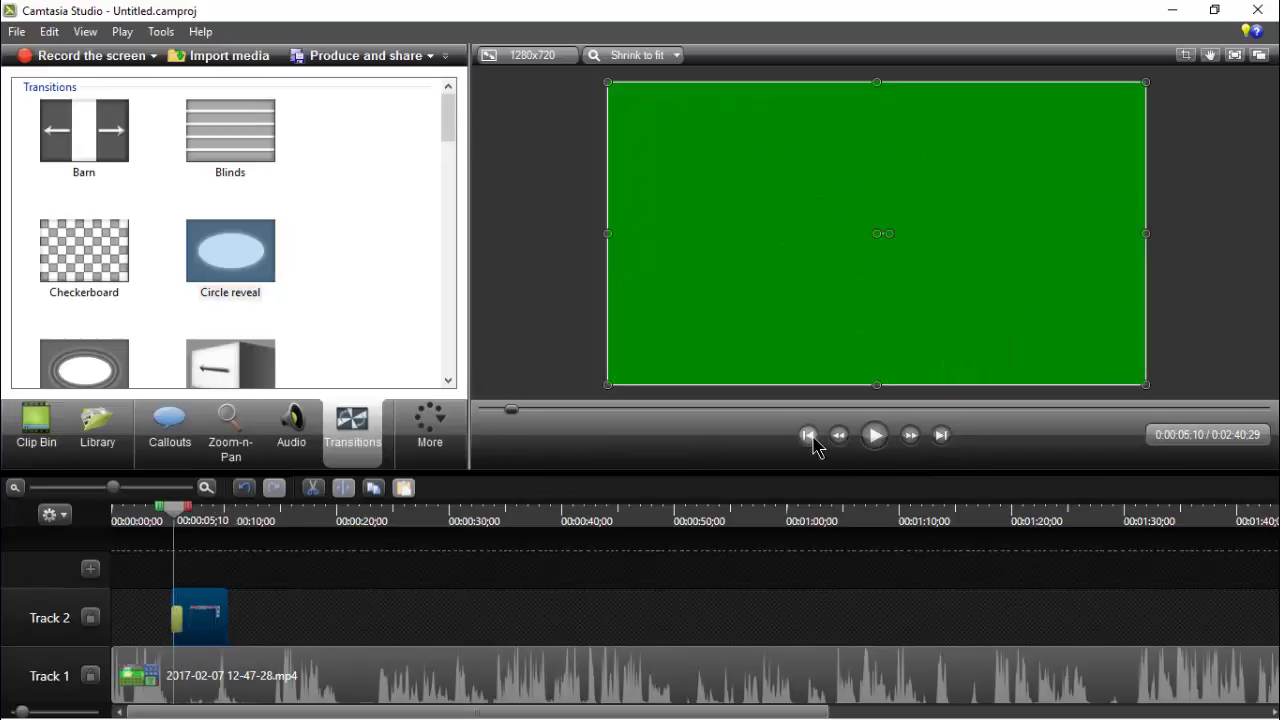
{"action": "left_click", "coordinate": [812, 437]}
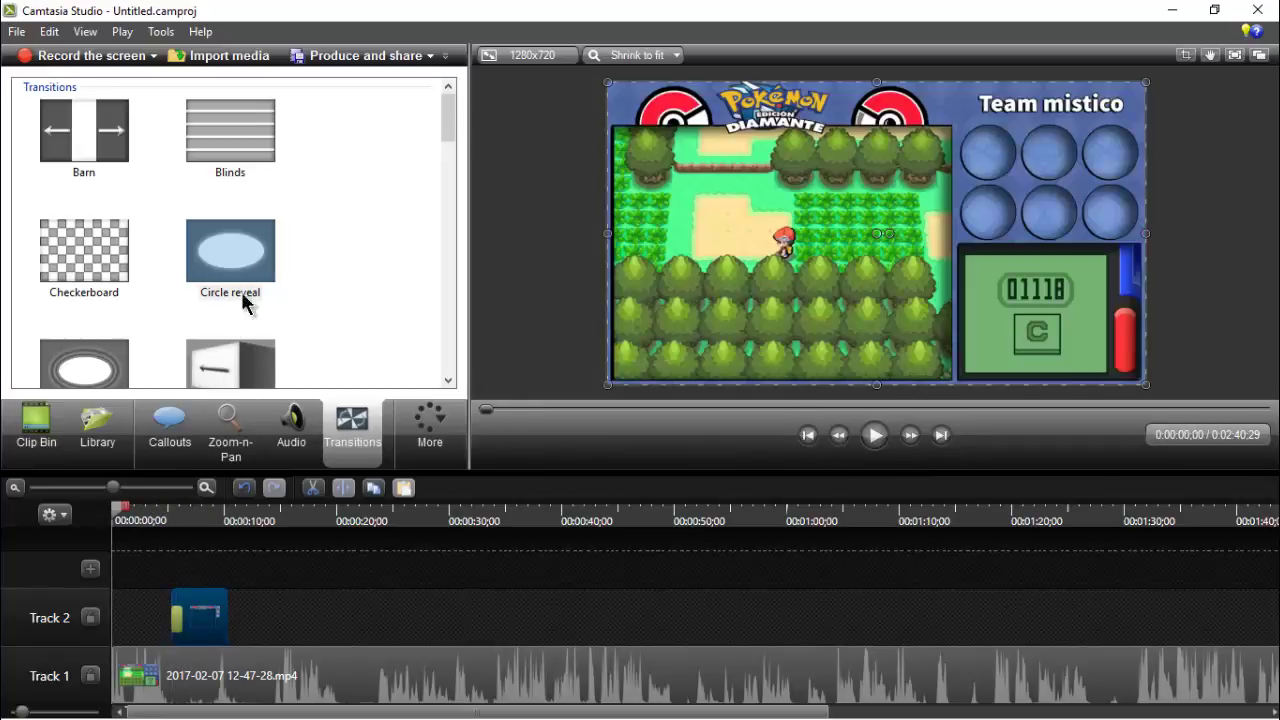
- Try the Checkerboard and Iris transitions for the start of the Track 2 image clip
{"action": "left_click_drag", "start_coordinate": [102, 272], "coordinate": [179, 545]}
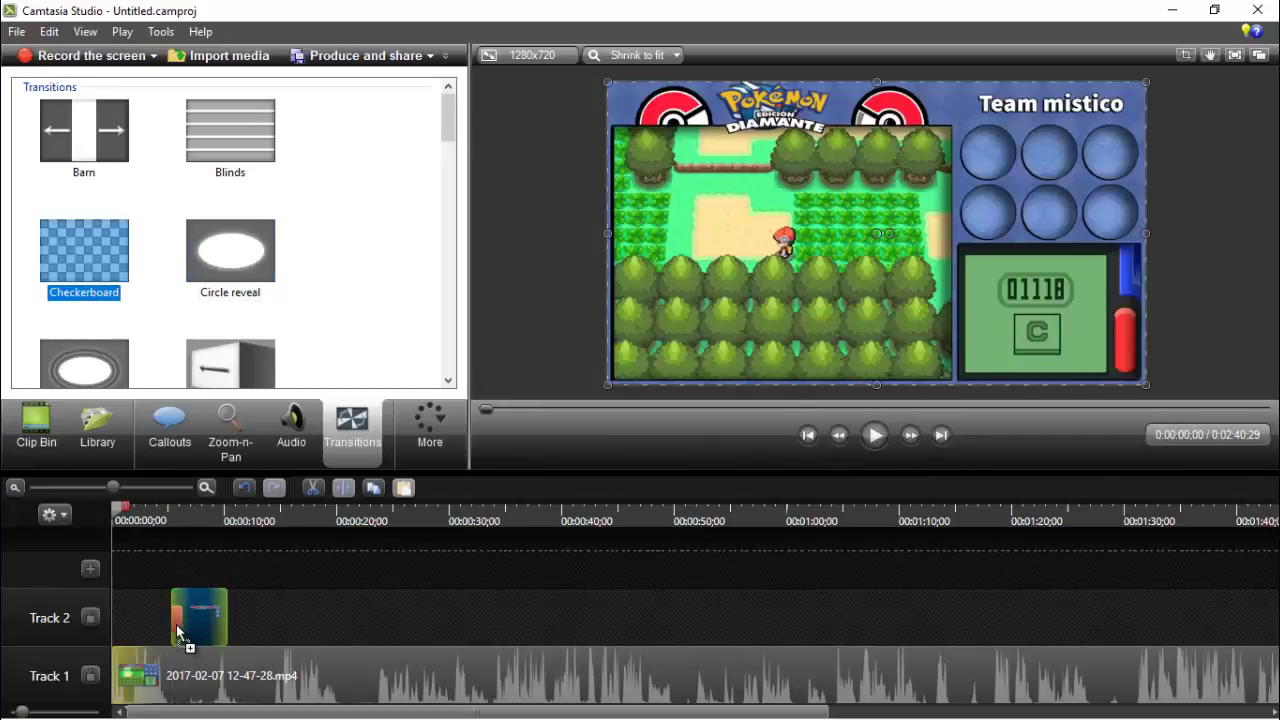
{"action": "left_click_drag", "start_coordinate": [218, 291], "coordinate": [165, 325]}
{"action": "scroll", "coordinate": [165, 325], "scroll_direction": "down", "scroll_amount": 2}
{"action": "scroll", "coordinate": [165, 325], "scroll_direction": "up", "scroll_amount": 2}
{"action": "scroll", "coordinate": [110, 206], "scroll_direction": "down", "scroll_amount": 1}
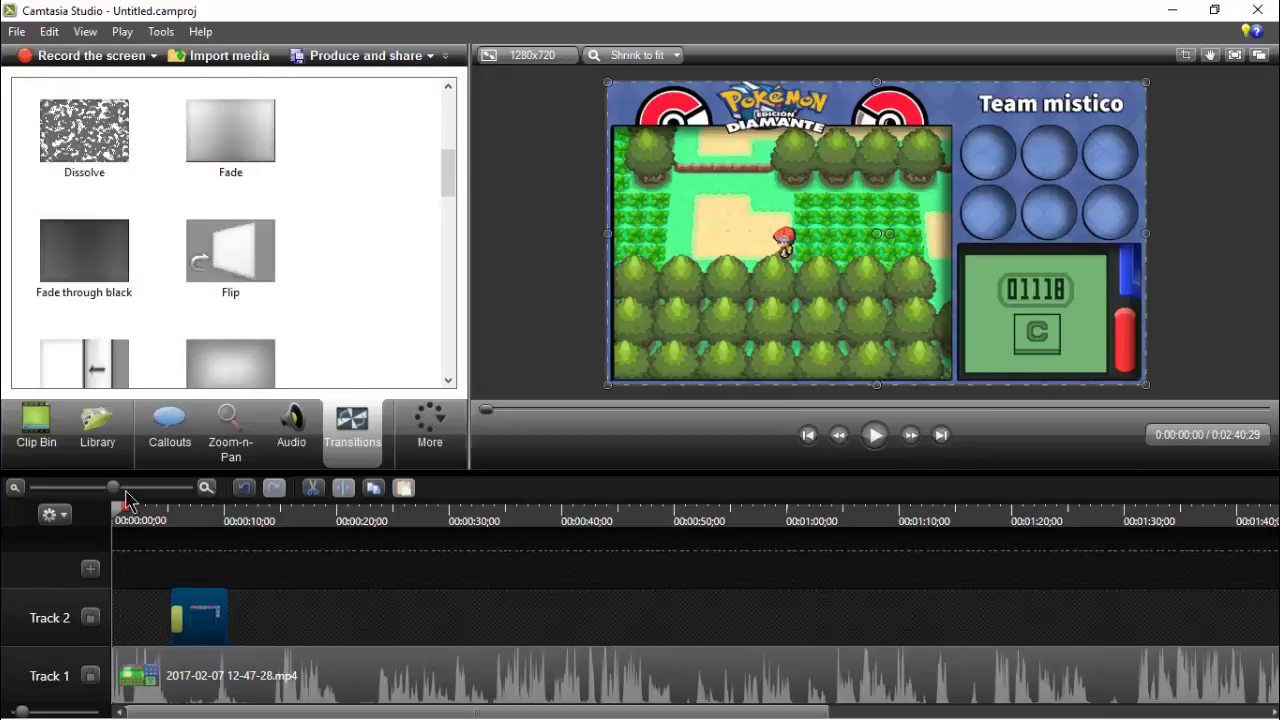
{"action": "scroll", "coordinate": [181, 188], "scroll_direction": "down", "scroll_amount": 2}
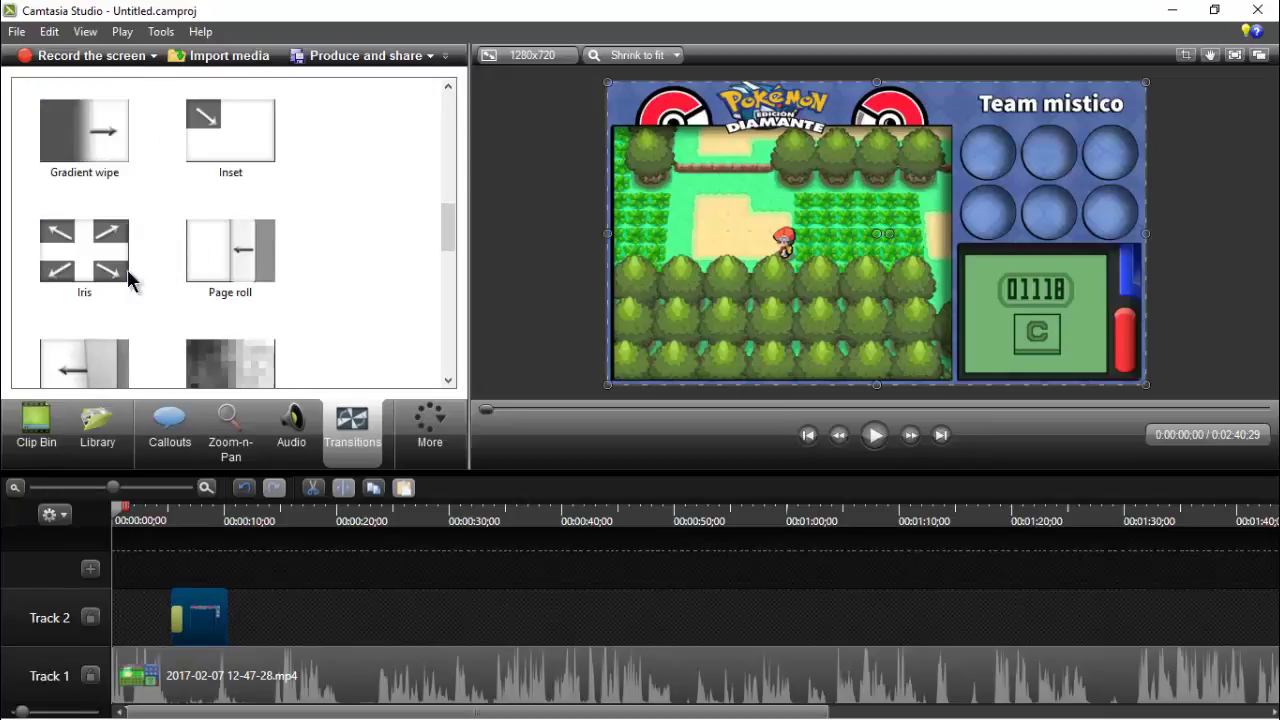
{"action": "left_click_drag", "start_coordinate": [127, 269], "coordinate": [101, 314]}
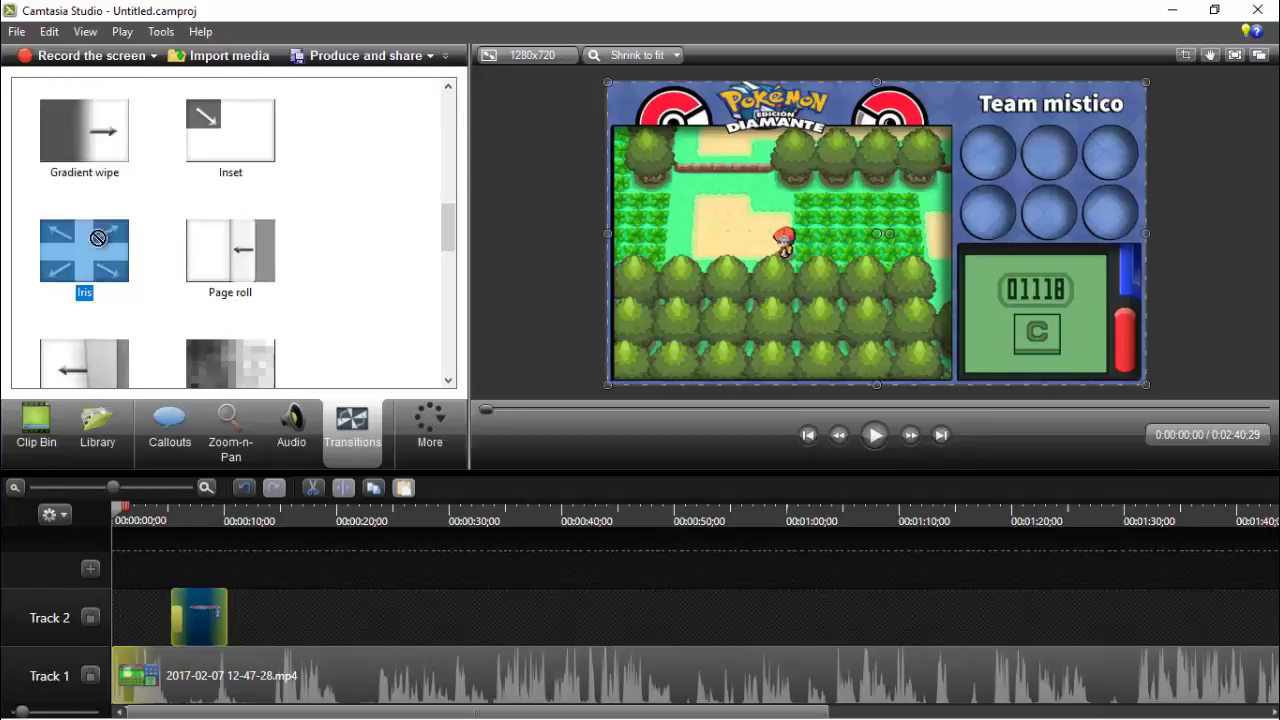
{"action": "left_click_drag", "start_coordinate": [98, 237], "coordinate": [8, 228]}
{"action": "left_click_drag", "start_coordinate": [168, 372], "coordinate": [207, 489]}
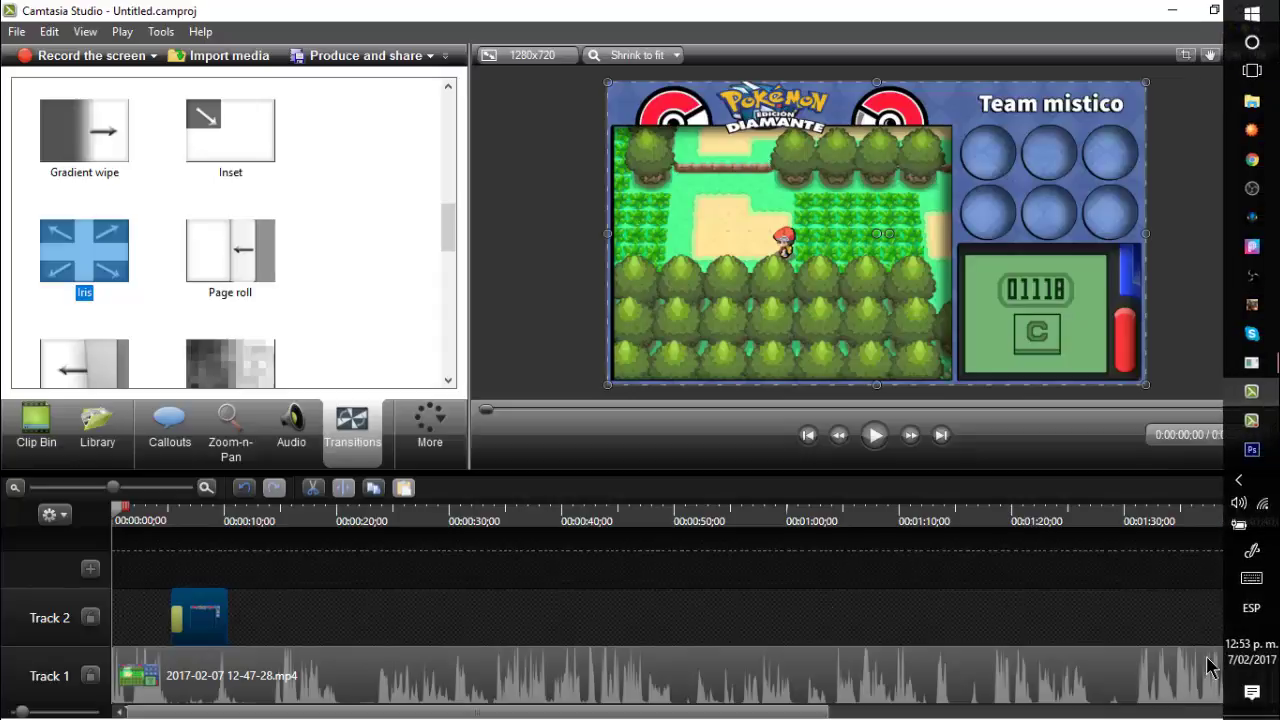
- Play the timeline from the beginning to review how the layout image appears over the recording
{"action": "left_click", "coordinate": [875, 435]}
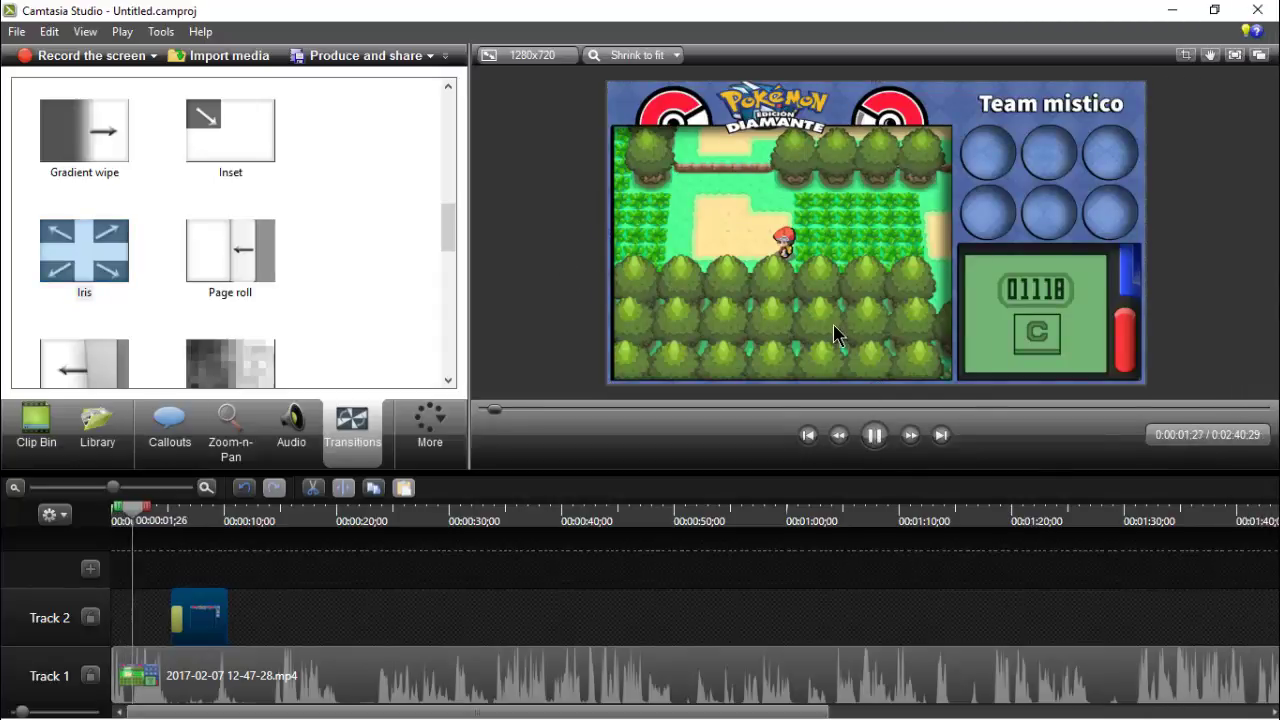
{"action": "left_click", "coordinate": [872, 434]}
{"action": "left_click", "coordinate": [805, 434]}
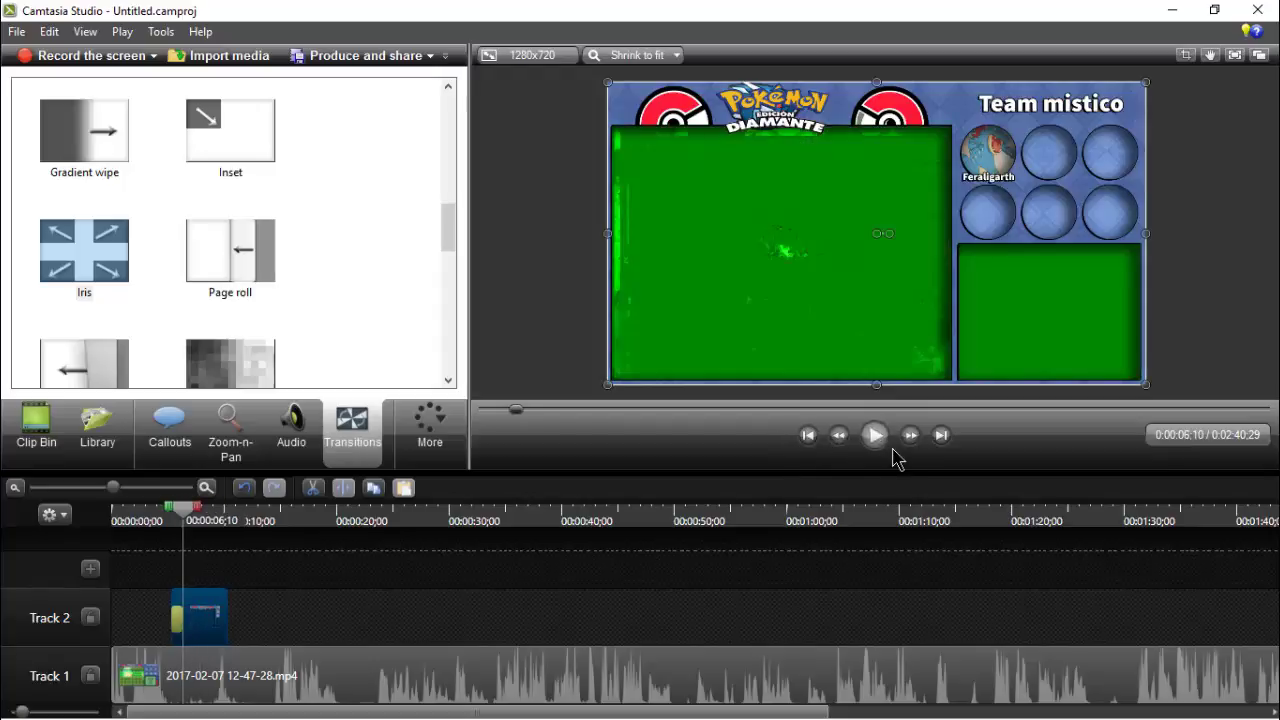
- Extend the pokemon tuto edi.png clip on Track 2 to the end of the recording and add a third track
{"action": "left_click", "coordinate": [809, 435]}
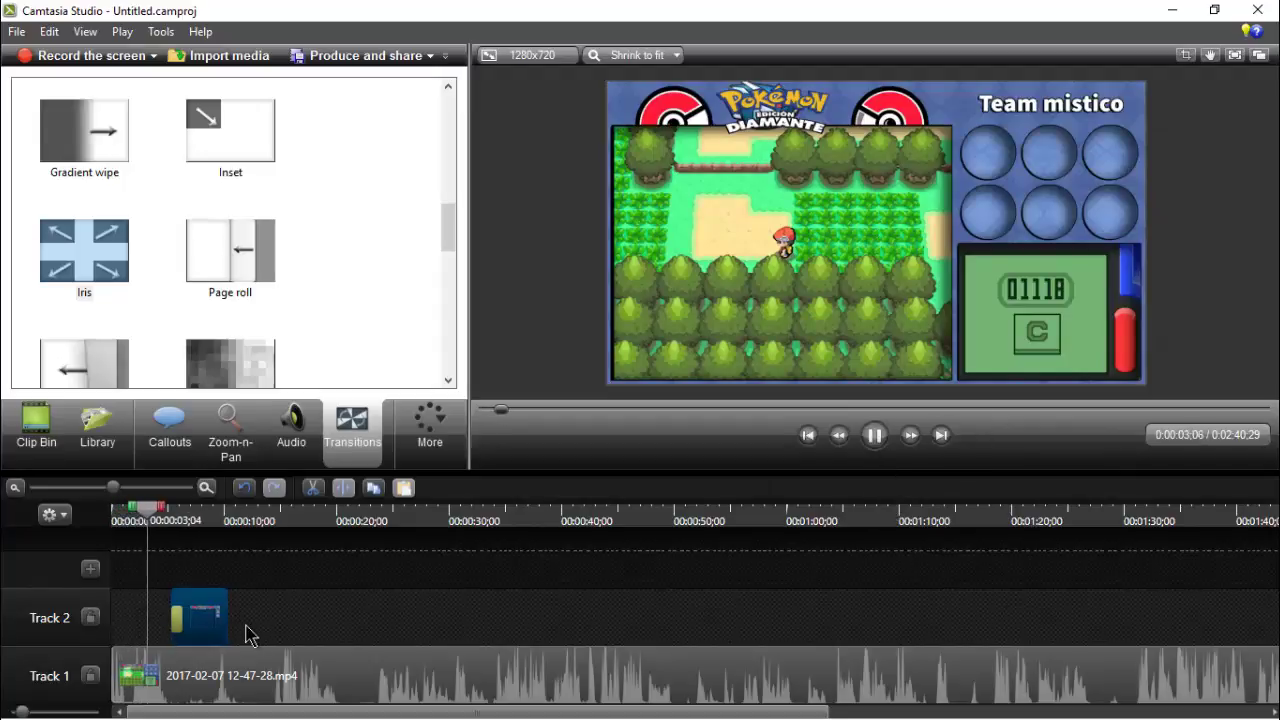
{"action": "left_click_drag", "start_coordinate": [228, 628], "coordinate": [976, 695]}
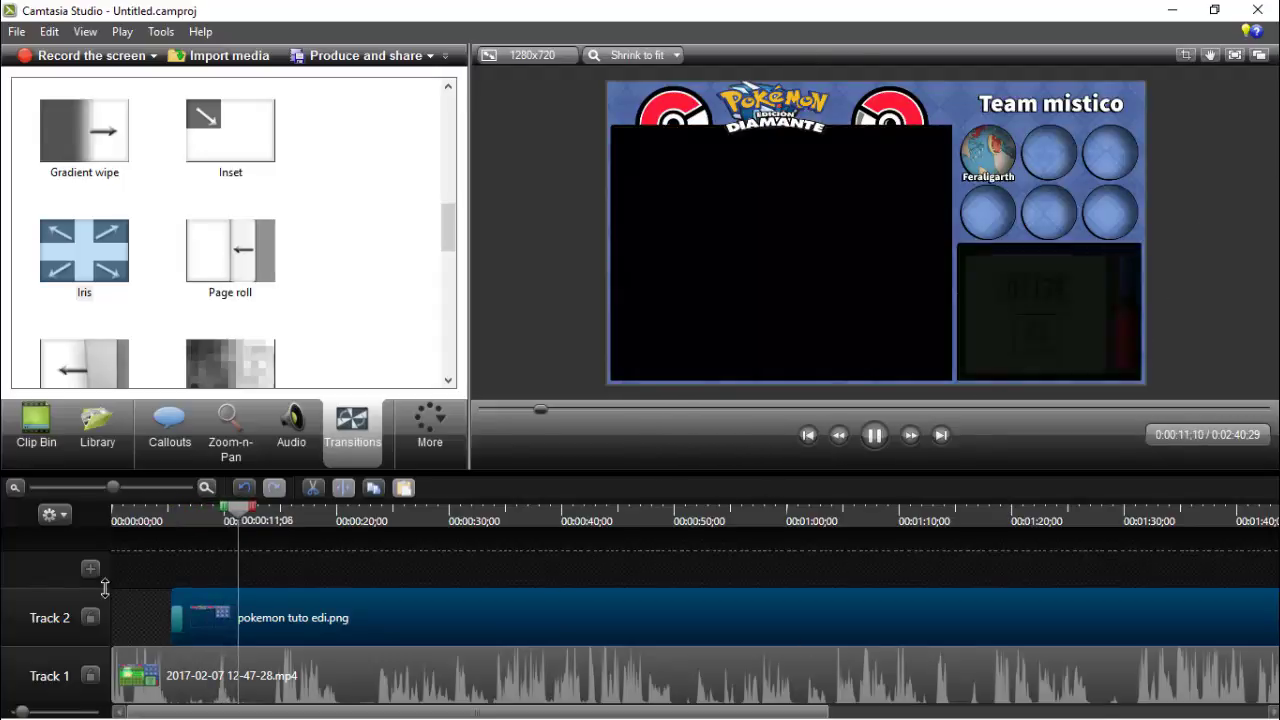
{"action": "left_click", "coordinate": [90, 570]}
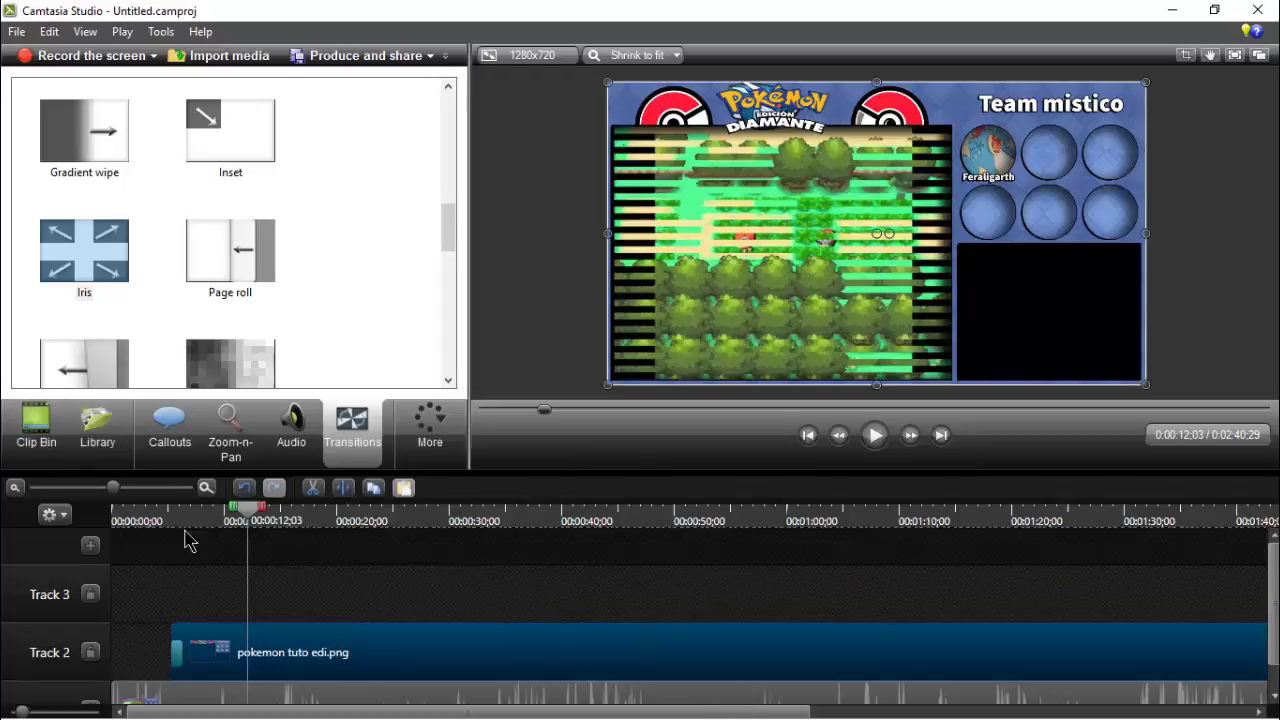
- Import Pokemon diamante ramdomlocke.png from the Layouts folder into the media bin
{"action": "left_click", "coordinate": [38, 448]}
{"action": "left_click_drag", "start_coordinate": [105, 166], "coordinate": [305, 457]}
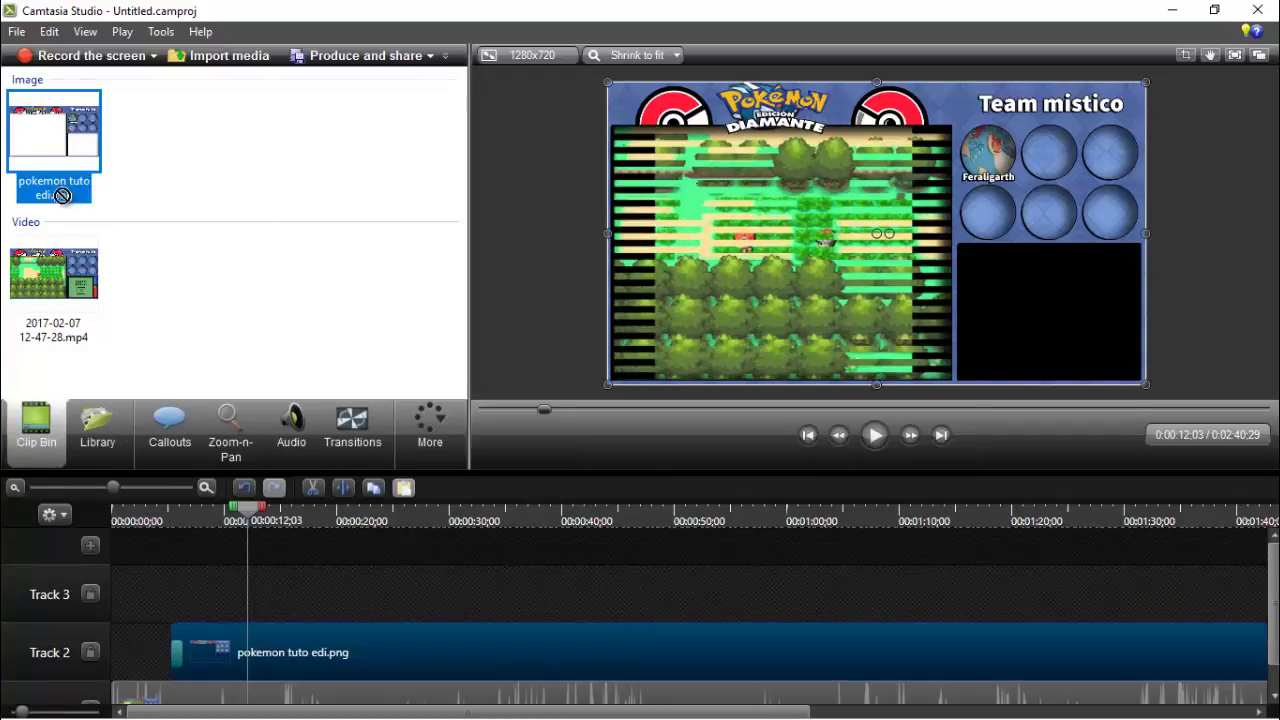
{"action": "key", "text": "ctrl+i"}
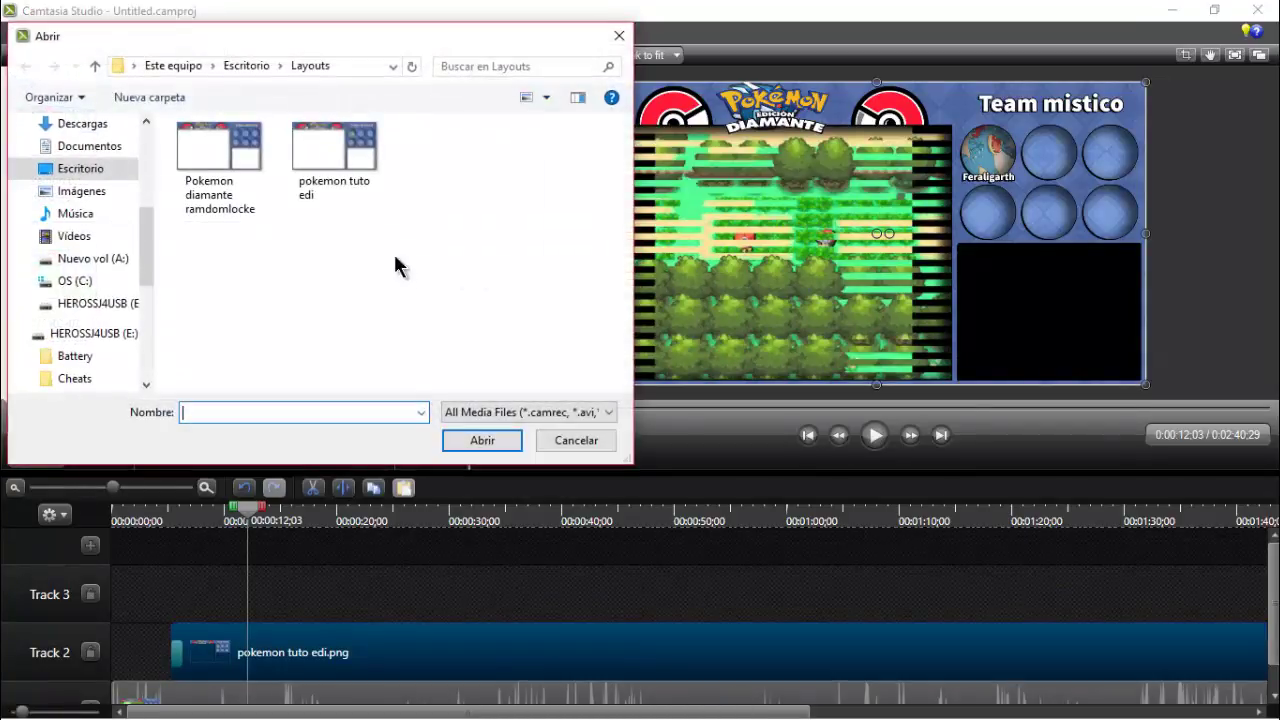
{"action": "left_click", "coordinate": [219, 148]}
{"action": "double_click", "coordinate": [219, 148]}
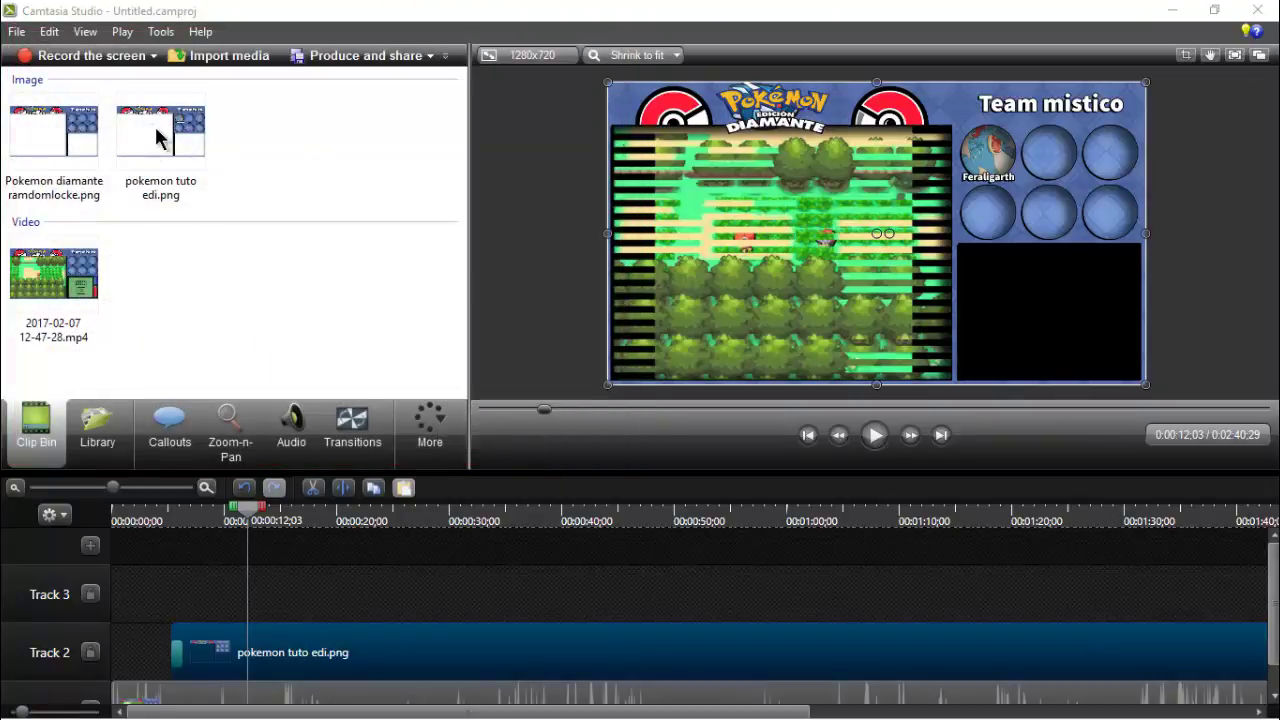
- Place pokemon tuto edi.png on Track 3 at 0:00:12;03, extend it to the recording's end, and play the timeline from the beginning
{"action": "left_click_drag", "start_coordinate": [155, 126], "coordinate": [1136, 628]}
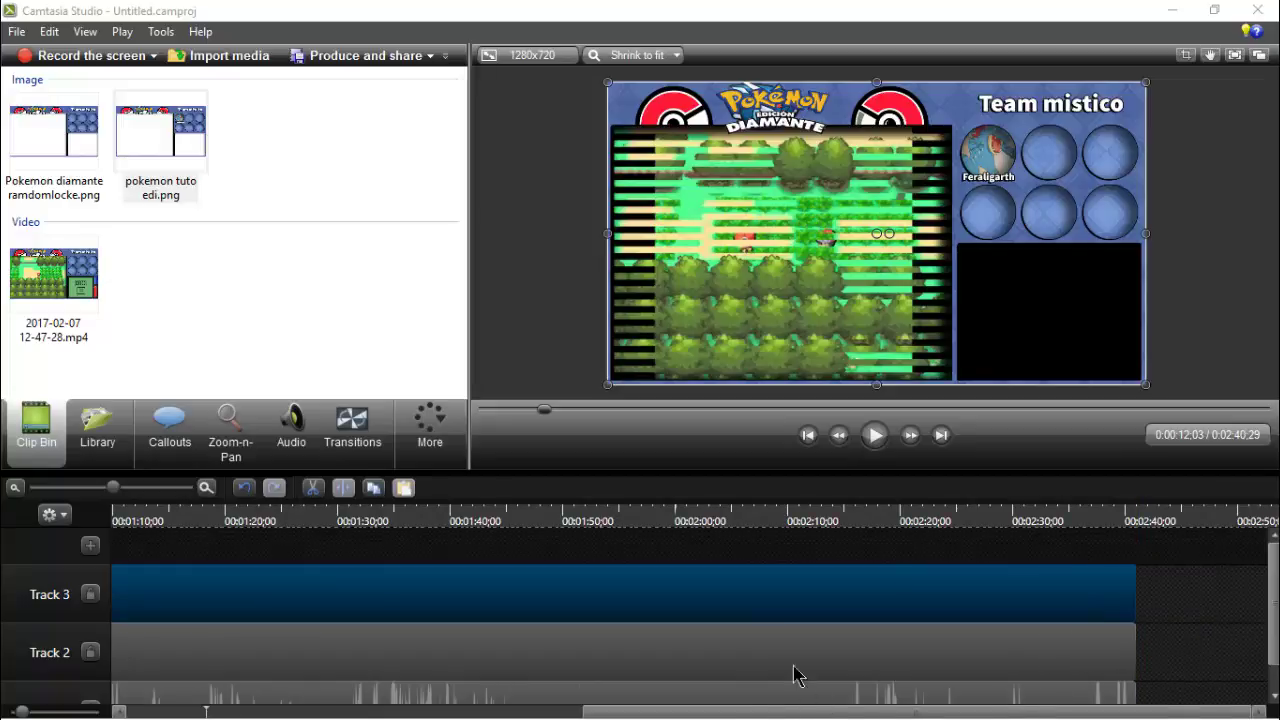
{"action": "left_click_drag", "start_coordinate": [797, 712], "coordinate": [310, 660]}
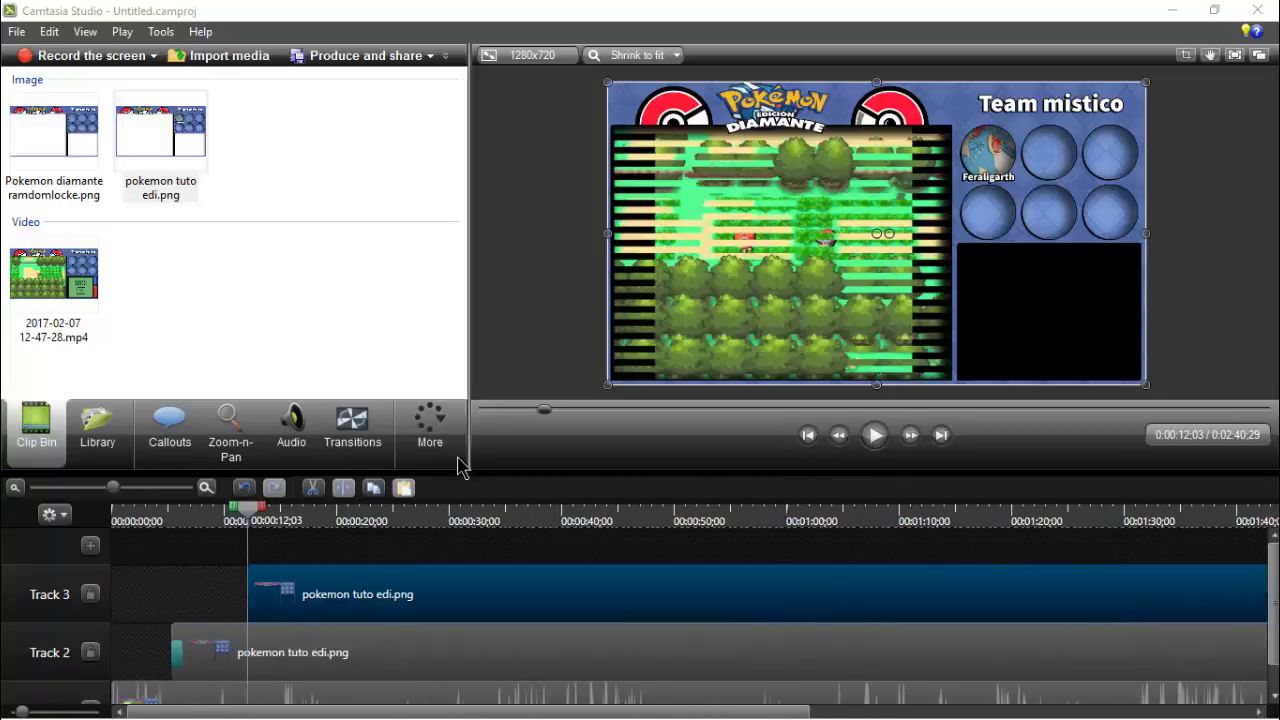
{"action": "left_click", "coordinate": [817, 444]}
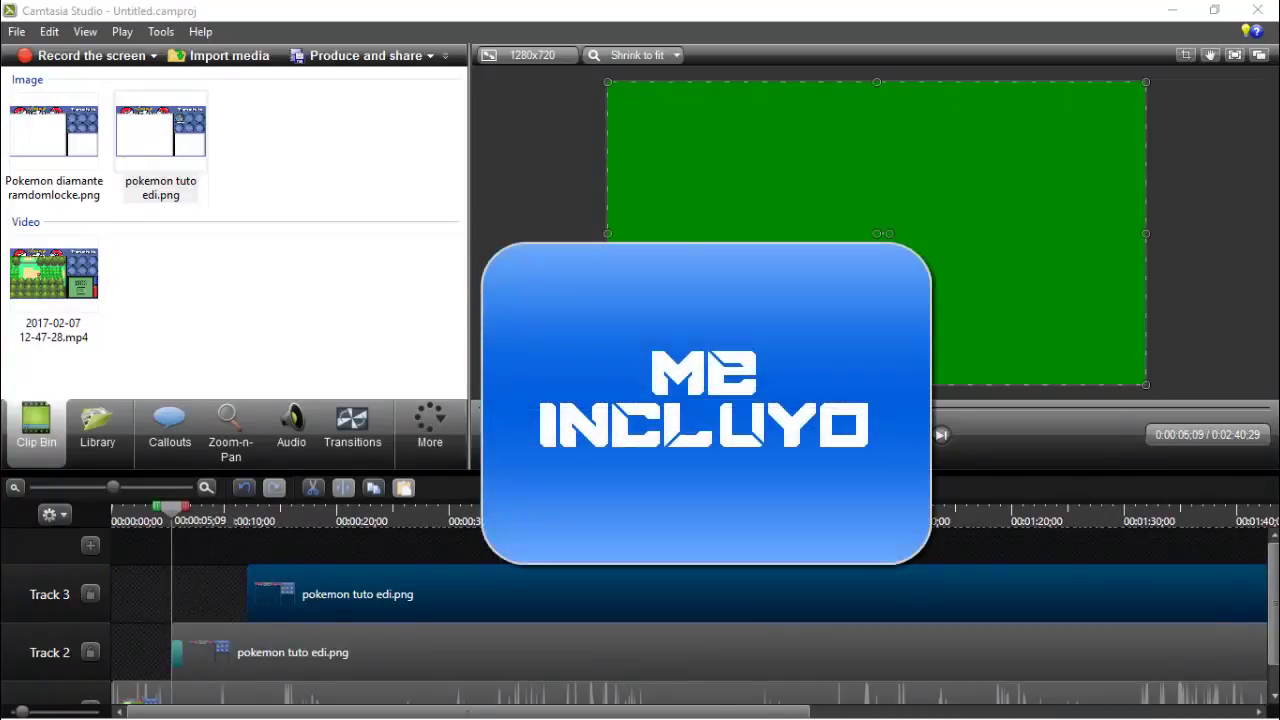
{"action": "left_click", "coordinate": [808, 435]}
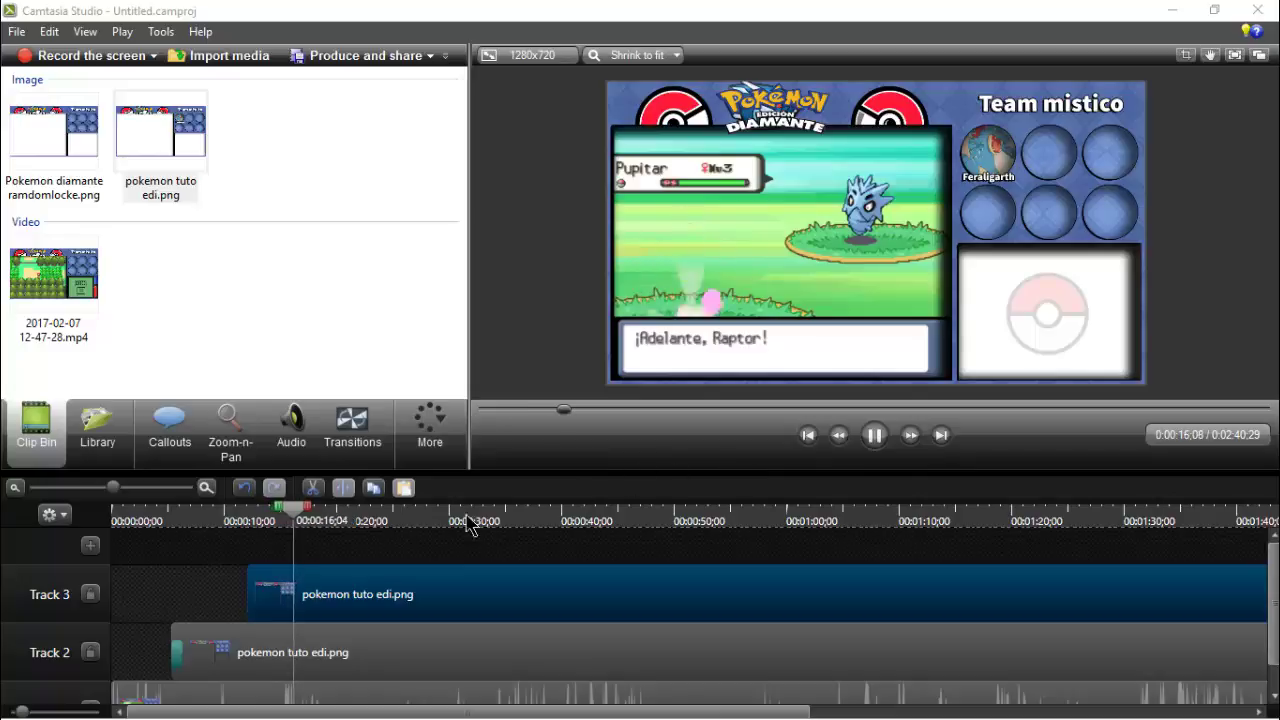
- Pause playback at 0:00:18;25 and delete the pokemon tuto edi.png clip from Track 3
{"action": "left_click", "coordinate": [887, 438]}
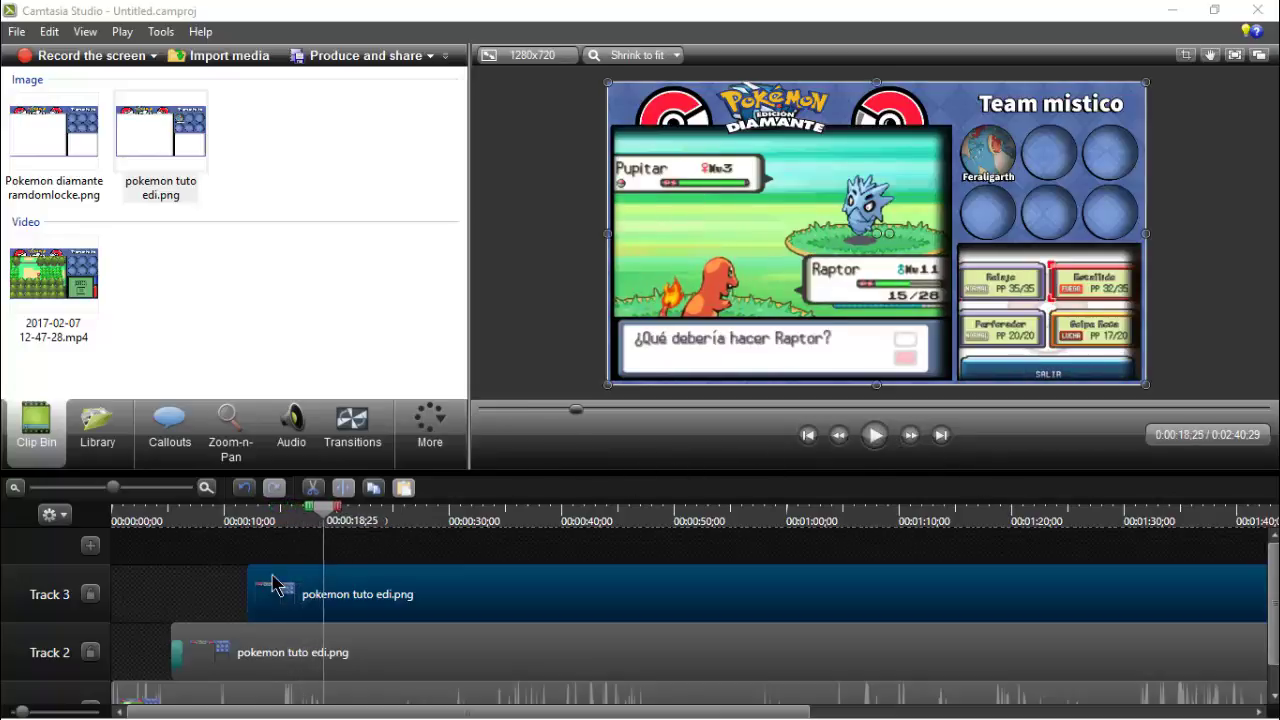
{"action": "right_click", "coordinate": [323, 607]}
{"action": "left_click", "coordinate": [441, 393]}
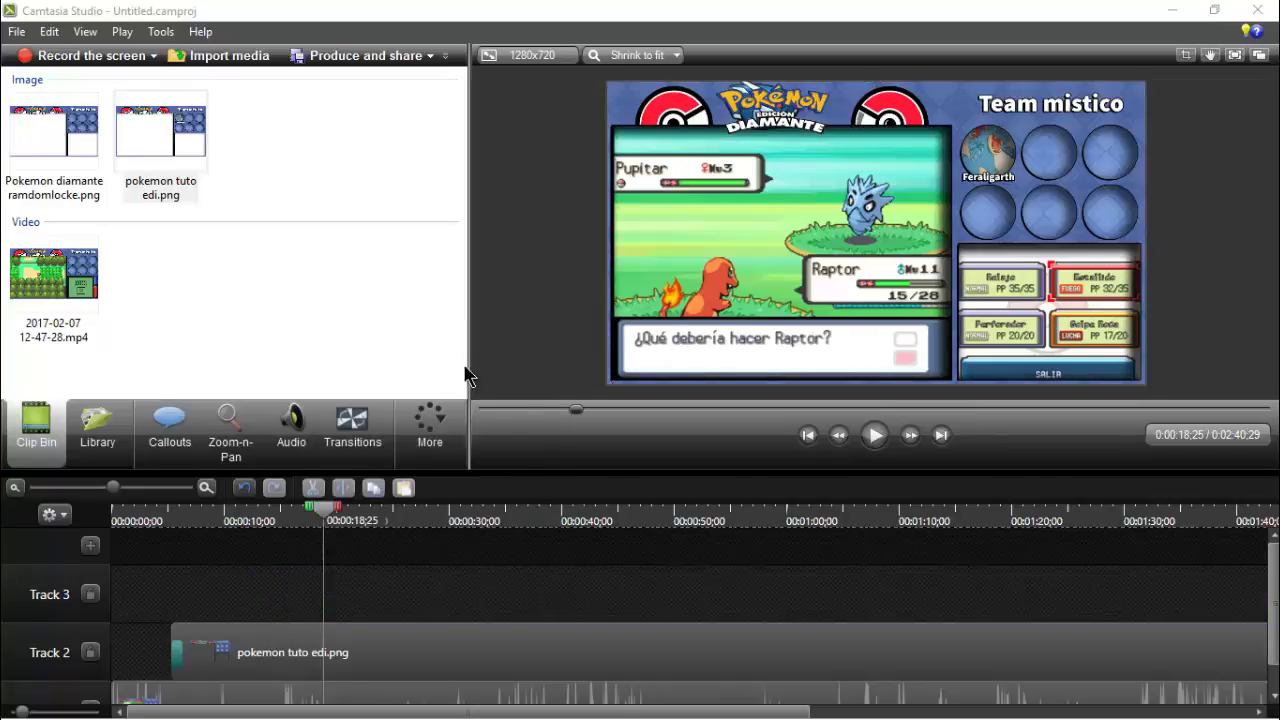
- Place Pokemon diamante ramdomlocke.png on Track 3 at 0:00:18;25 and extend it to the end of the recording
{"action": "left_click_drag", "start_coordinate": [54, 135], "coordinate": [322, 657]}
{"action": "left_click_drag", "start_coordinate": [435, 612], "coordinate": [323, 609]}
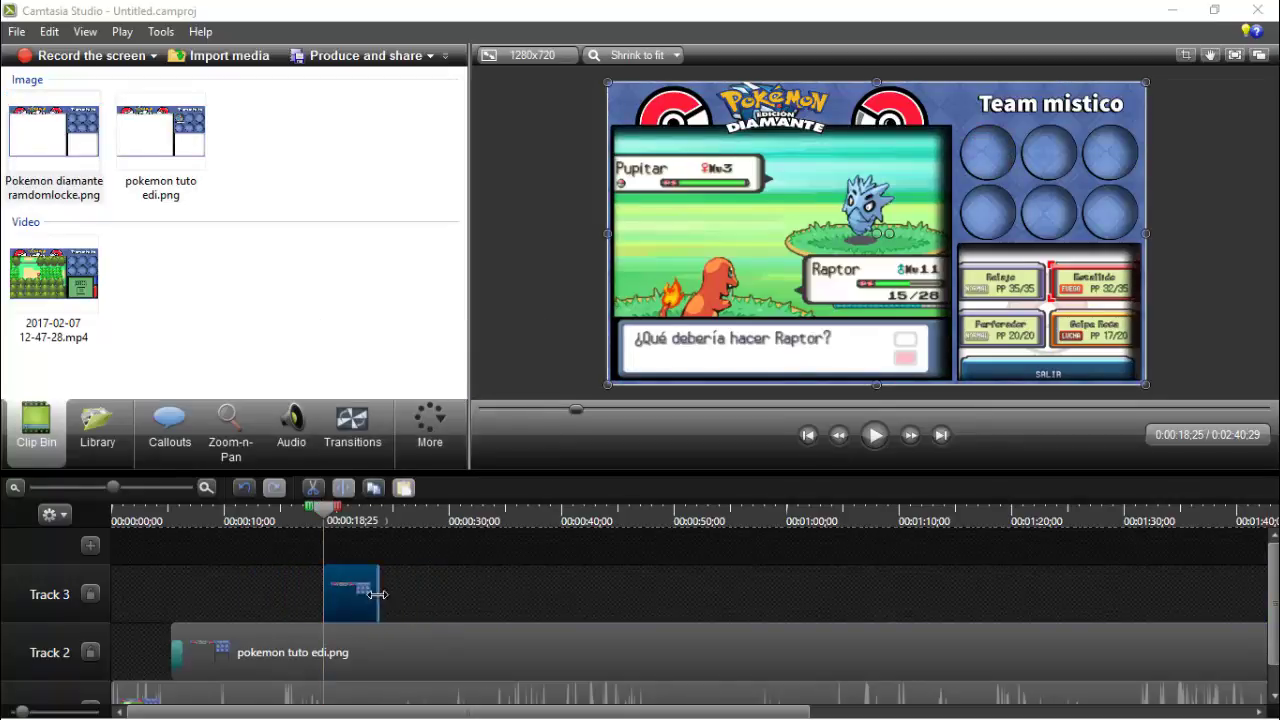
{"action": "left_click_drag", "start_coordinate": [379, 596], "coordinate": [1187, 610]}
{"action": "left_click_drag", "start_coordinate": [884, 711], "coordinate": [258, 680]}
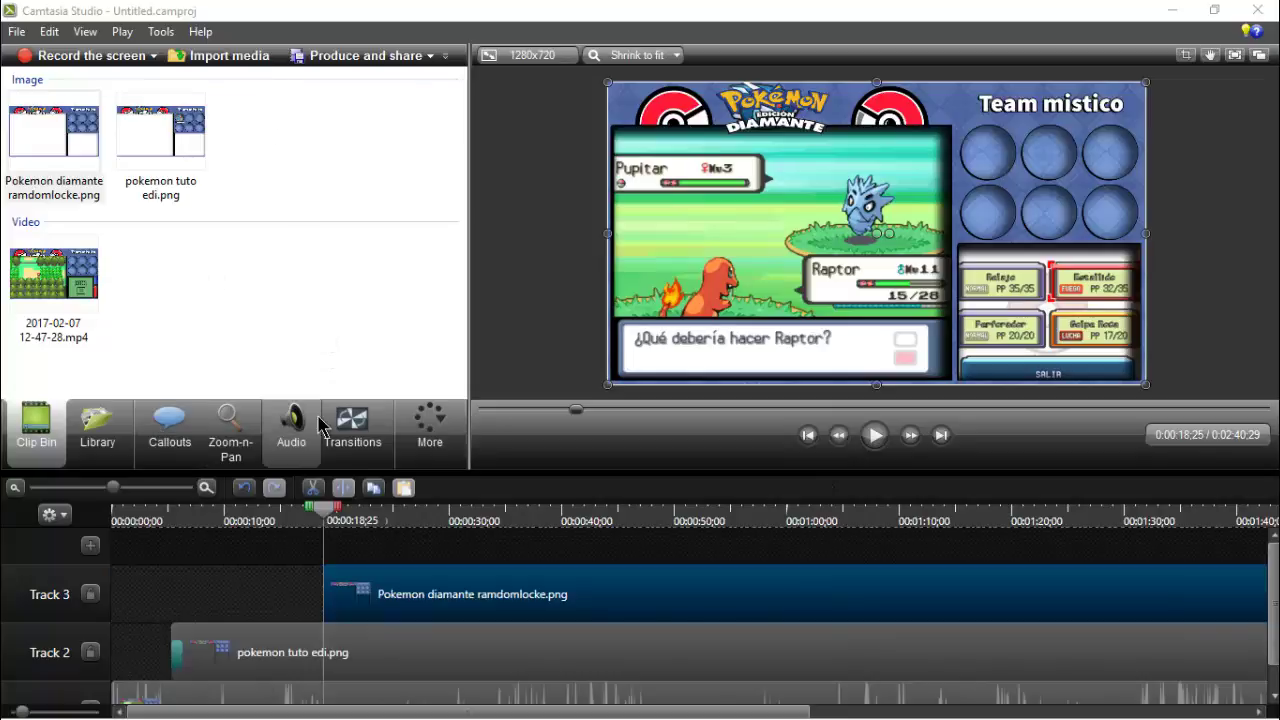
- Apply the Gradient wipe transition to the start of the Pokemon diamante ramdomlocke.png clip on Track 3
{"action": "left_click", "coordinate": [352, 425]}
{"action": "left_click_drag", "start_coordinate": [50, 117], "coordinate": [280, 555]}
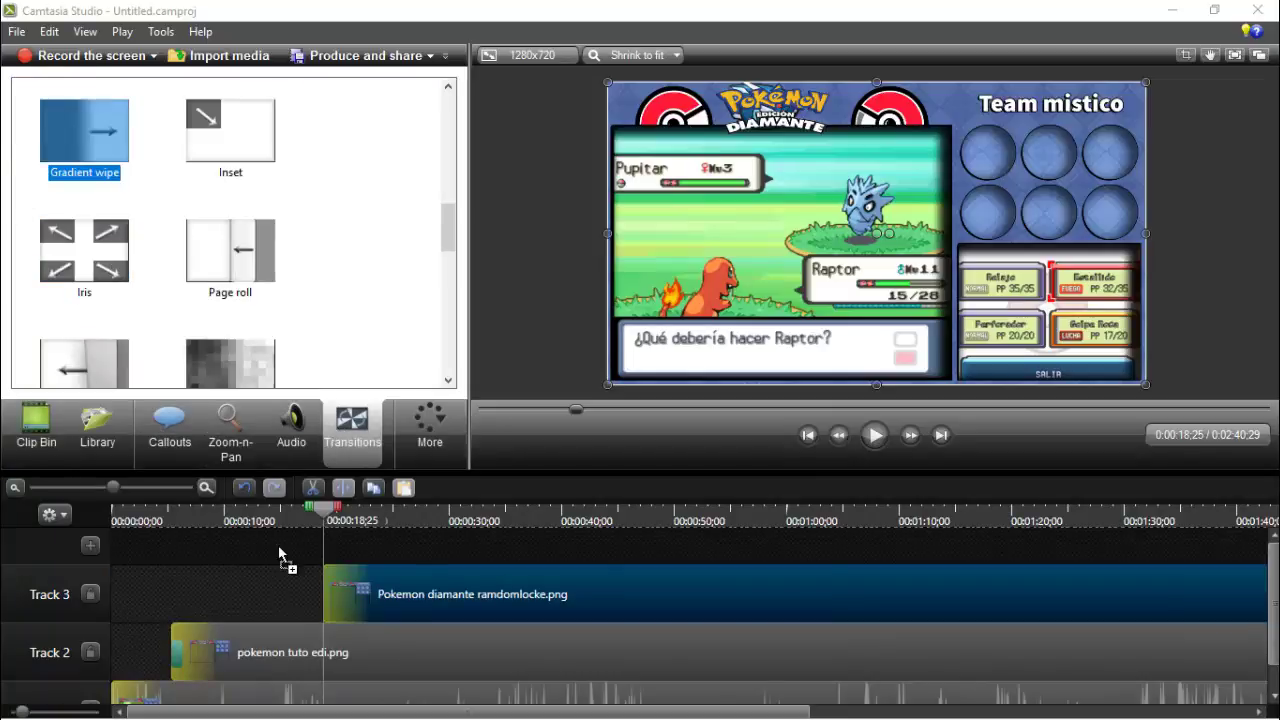
{"action": "left_click_drag", "start_coordinate": [348, 585], "coordinate": [350, 588]}
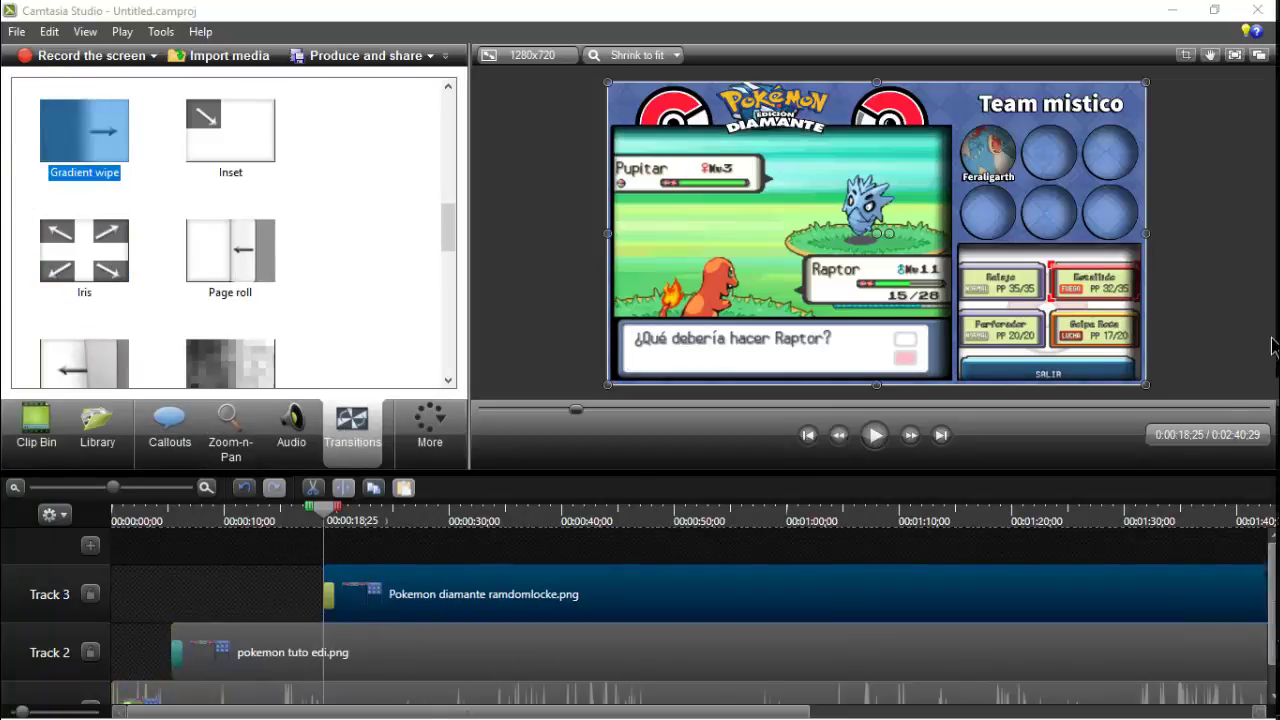
- Play back the earlier part of the timeline, enlarge the preview to full screen, and pause it at 0:00:28;10
{"action": "left_click", "coordinate": [812, 432]}
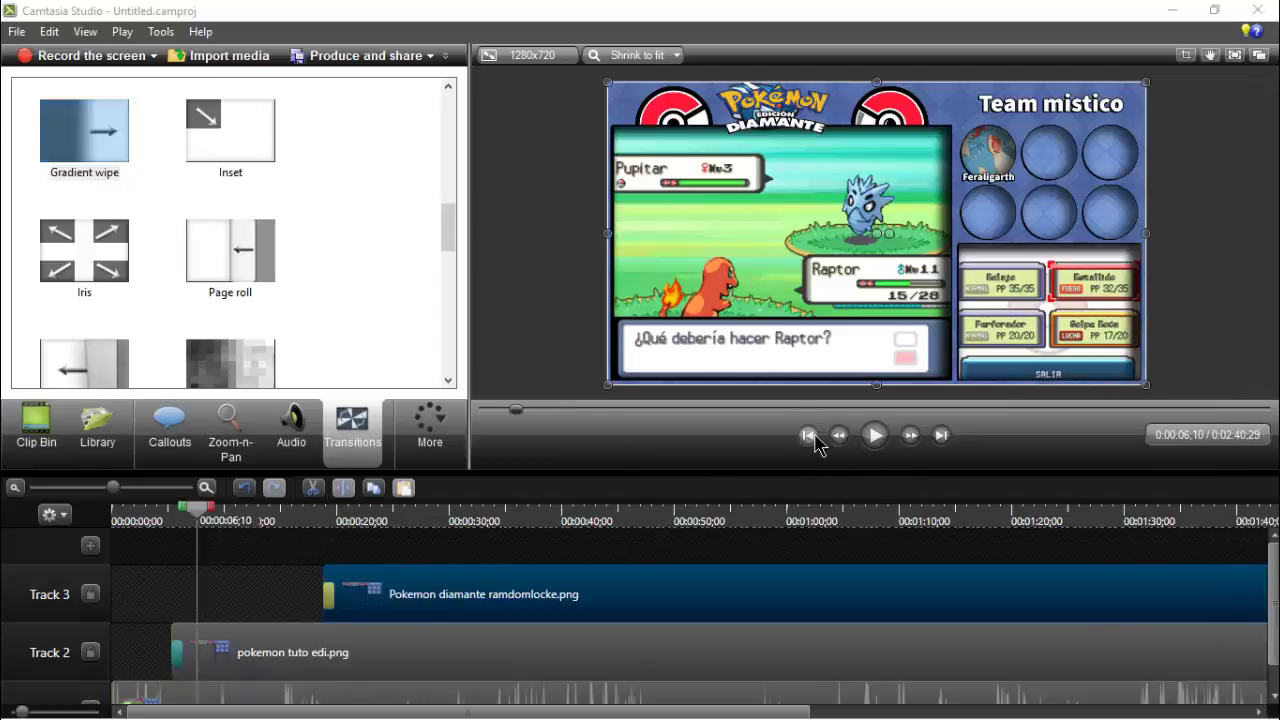
{"action": "left_click", "coordinate": [887, 435]}
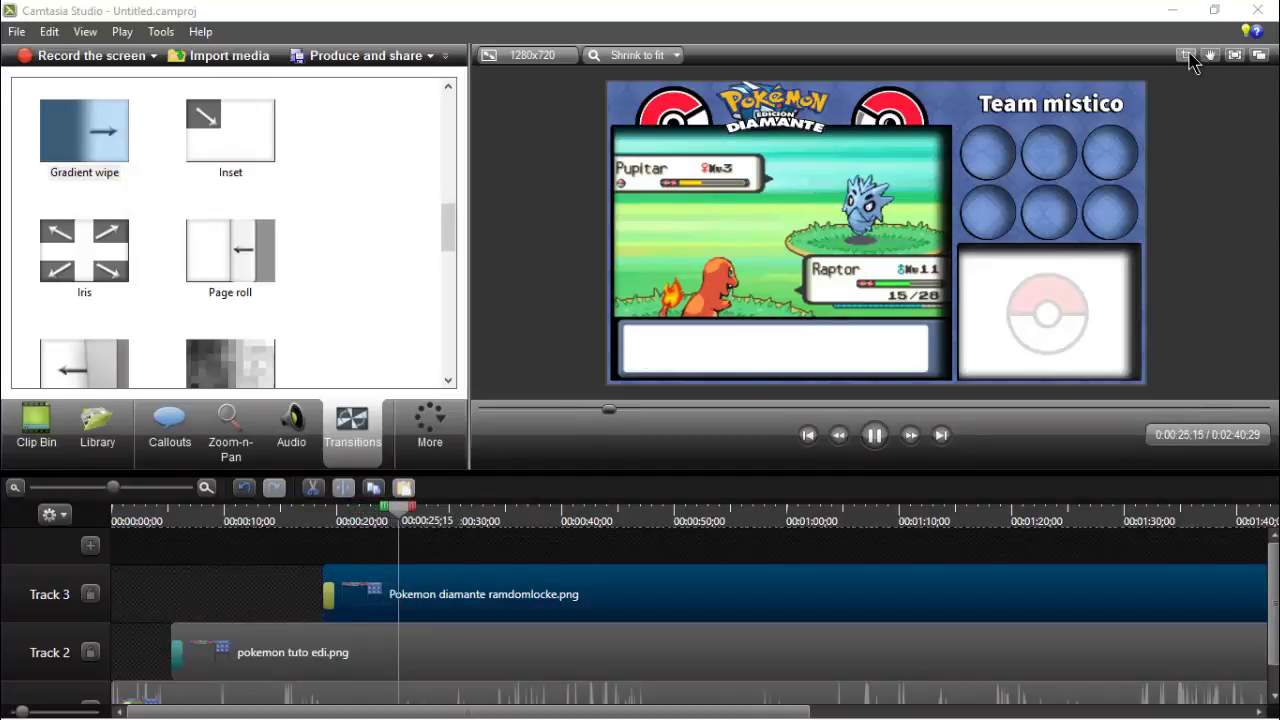
{"action": "left_click", "coordinate": [1234, 56]}
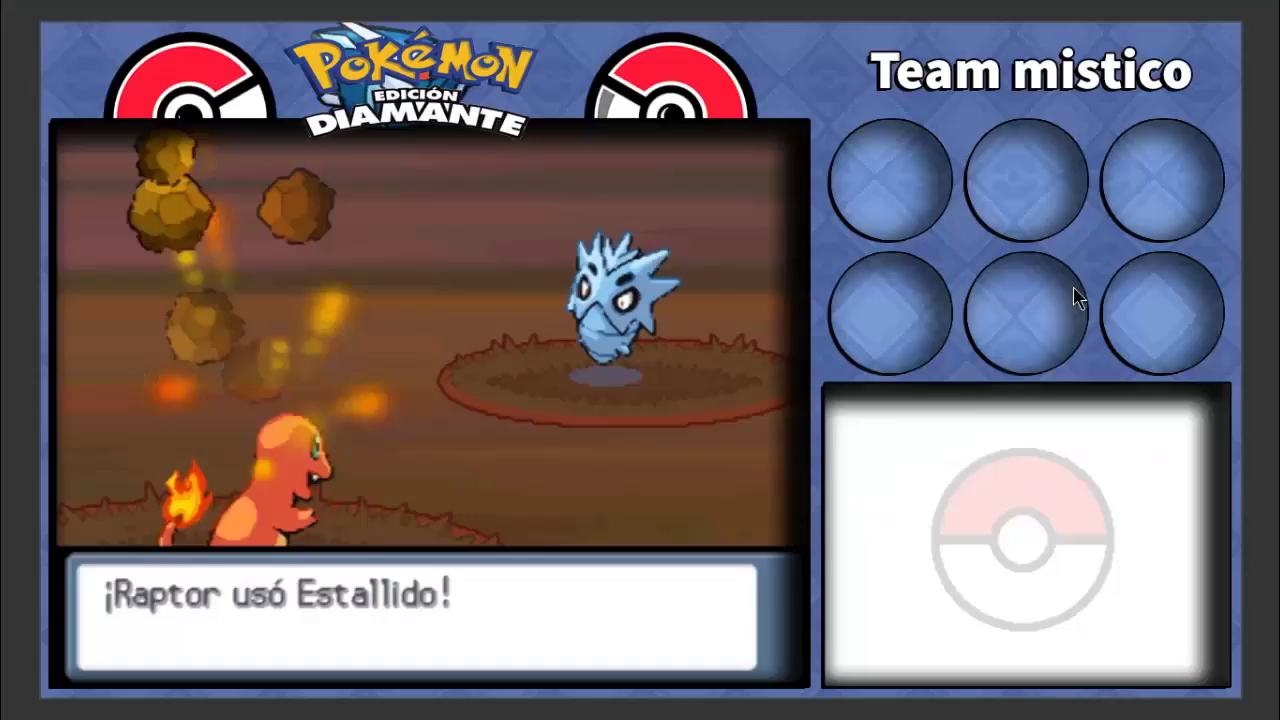
{"action": "mouse_move", "coordinate": [699, 532]}
{"action": "left_mouse_down"}
{"action": "mouse_move", "coordinate": [620, 563]}
{"action": "mouse_move", "coordinate": [571, 537]}
{"action": "mouse_move", "coordinate": [729, 526]}
{"action": "mouse_move", "coordinate": [702, 533]}
{"action": "left_mouse_up"}
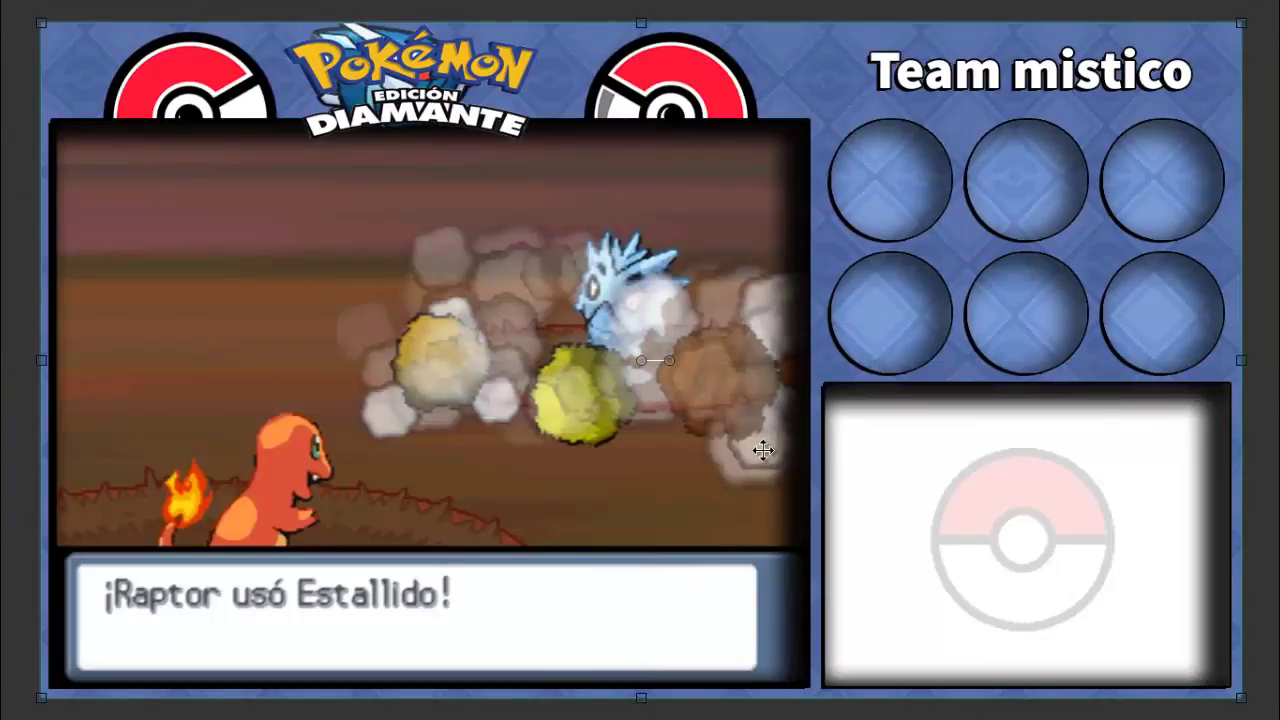
{"action": "mouse_move", "coordinate": [1127, 197]}
{"action": "left_mouse_down"}
{"action": "mouse_move", "coordinate": [1239, 131]}
{"action": "mouse_move", "coordinate": [1174, 186]}
{"action": "mouse_move", "coordinate": [1116, 203]}
{"action": "mouse_move", "coordinate": [1129, 197]}
{"action": "left_mouse_up"}
{"action": "key", "text": "super"}
{"action": "key", "text": "super"}
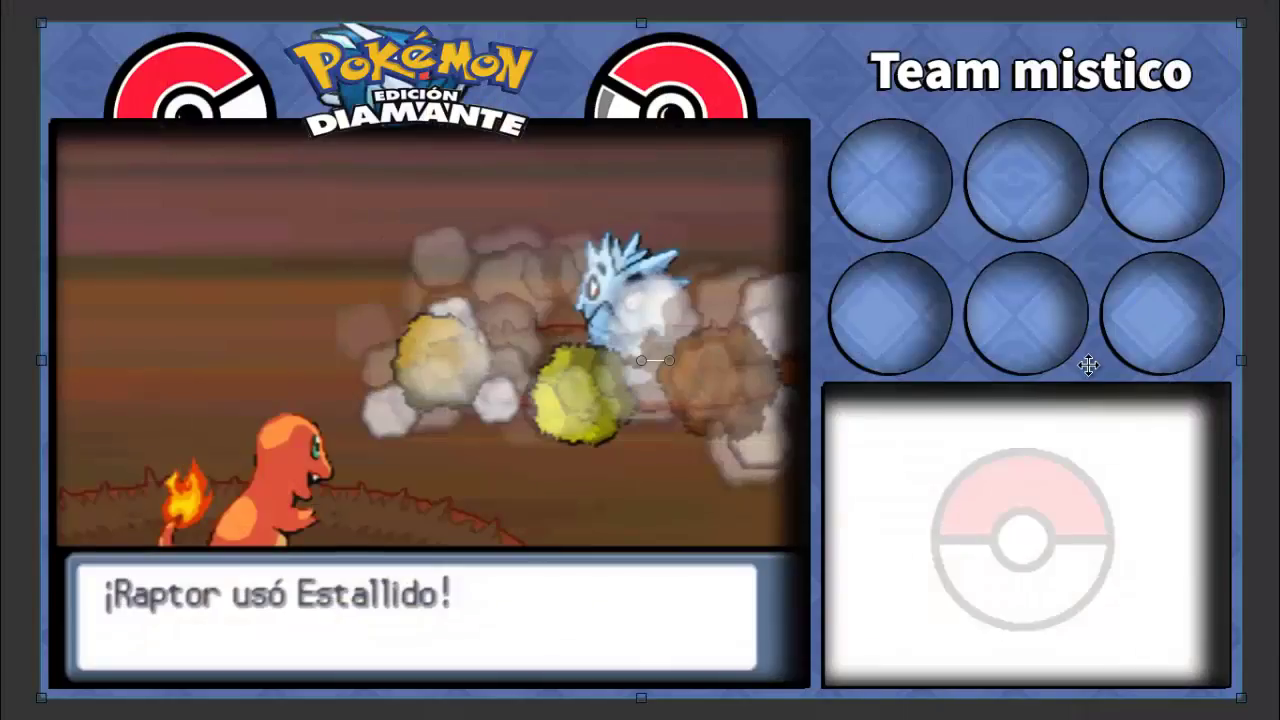
{"action": "key", "text": "super"}
{"action": "key", "text": "super"}
{"action": "key", "text": "super"}
{"action": "key", "text": "super"}
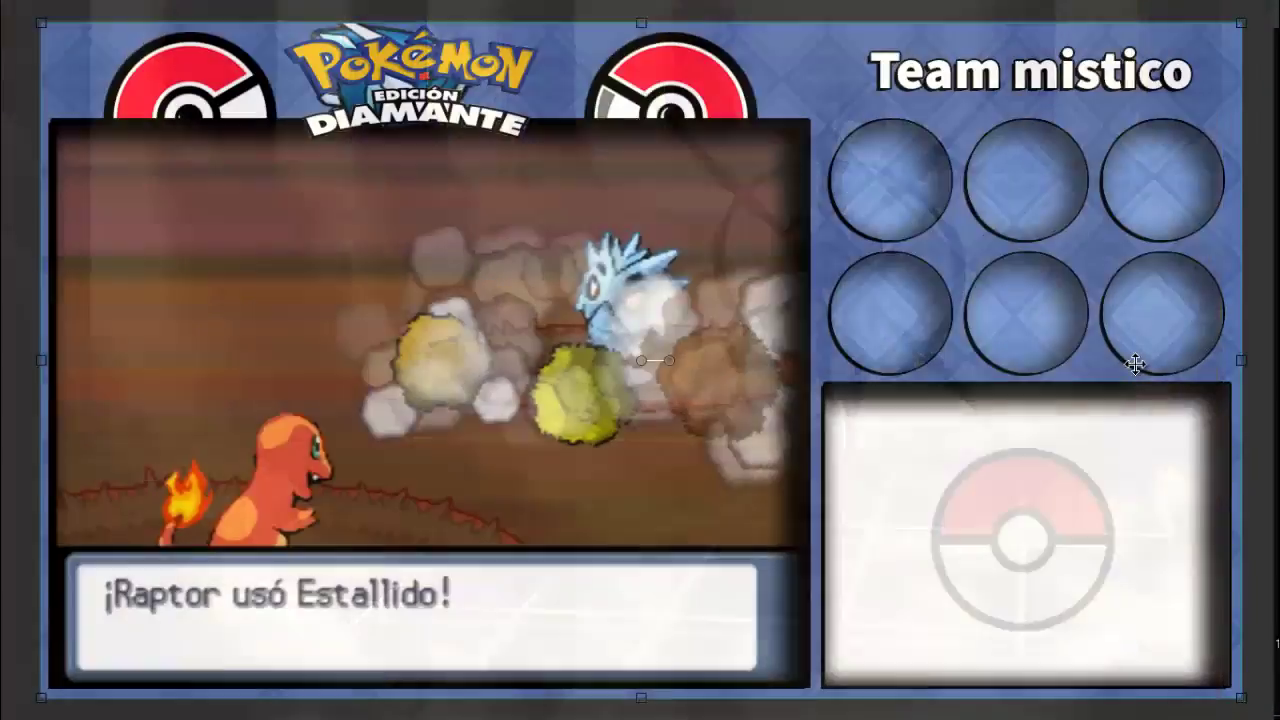
{"action": "key", "text": "super"}
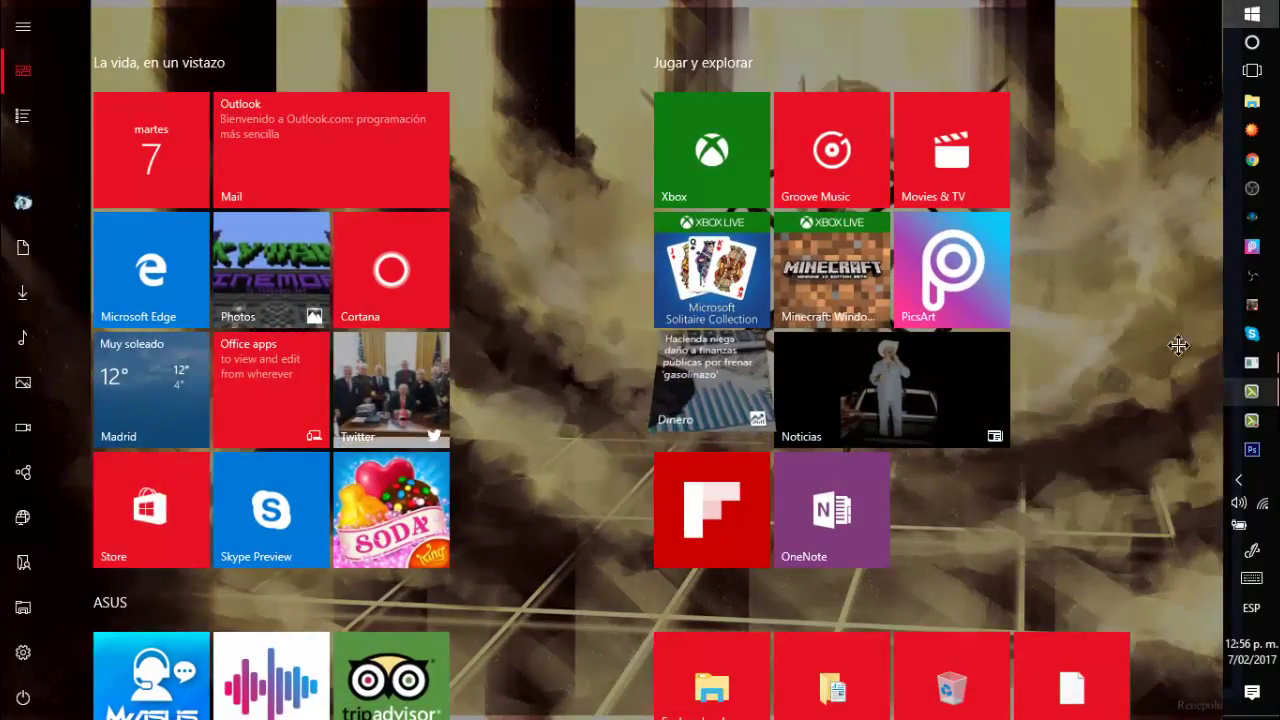
{"action": "key", "text": "super"}
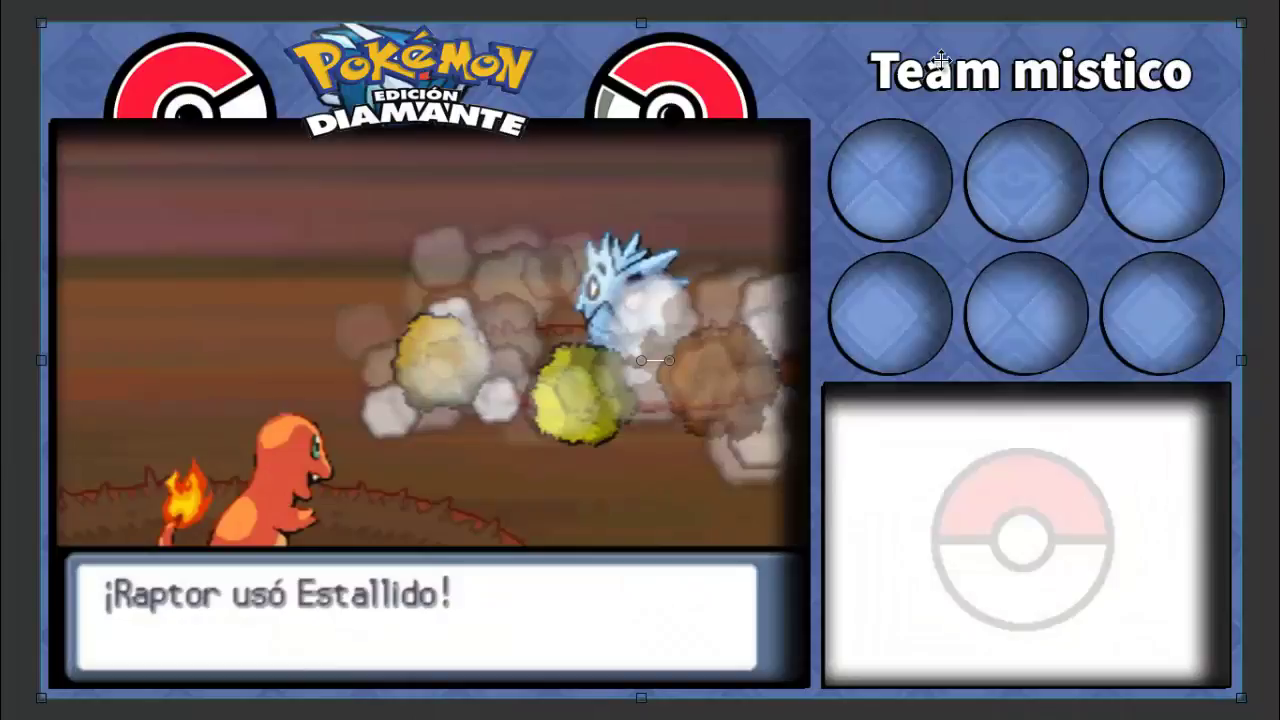
- Nudge the layout image slightly to the left over the recording and deselect it
{"action": "left_click_drag", "start_coordinate": [764, 114], "coordinate": [644, 216]}
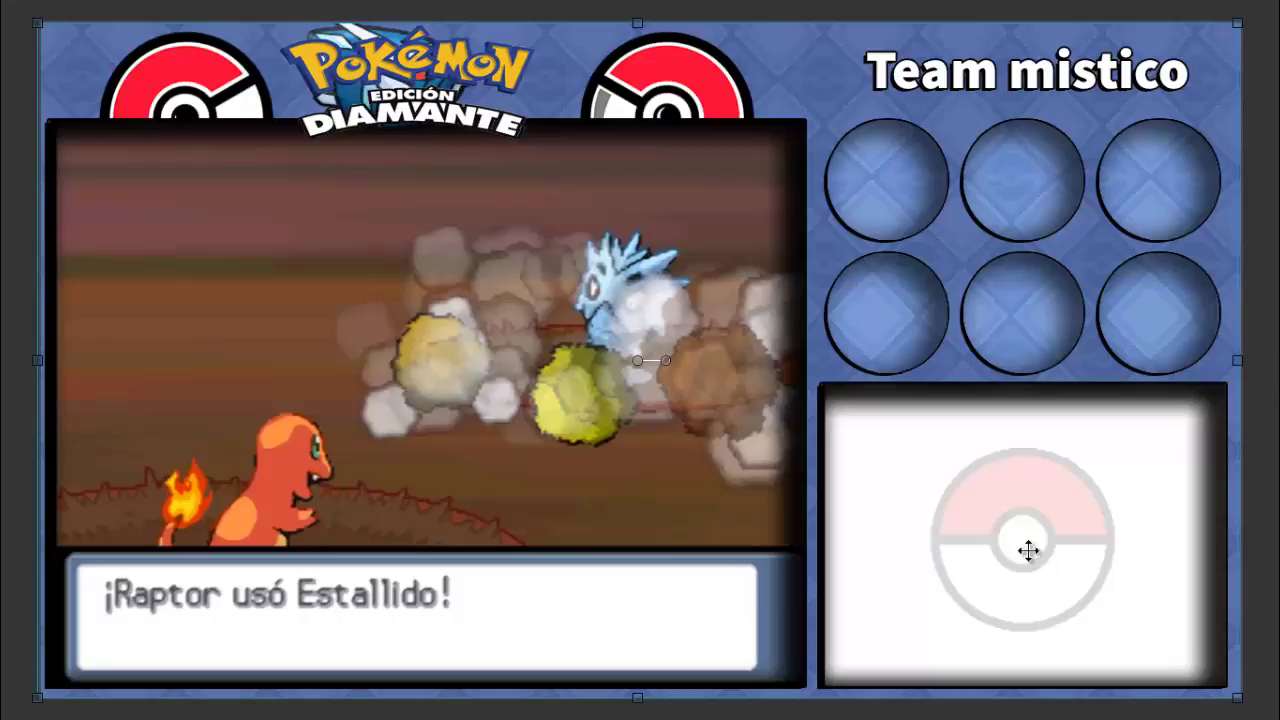
{"action": "left_click", "coordinate": [1270, 478]}
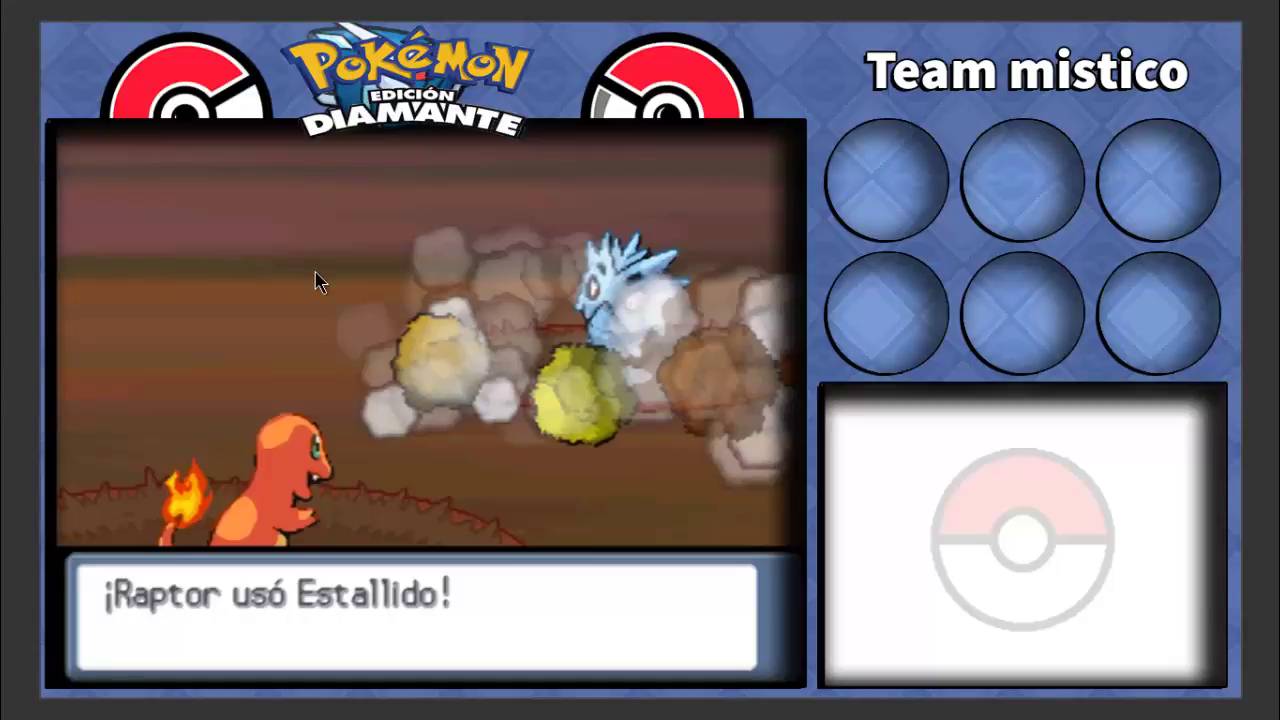
- Add the caption "Feraligarth murio por que le preste a un amigo y lo mato y me escribio haora y me digo el minuto" at 0:00:28;10
{"action": "type", "text": "WESASFASAS"}
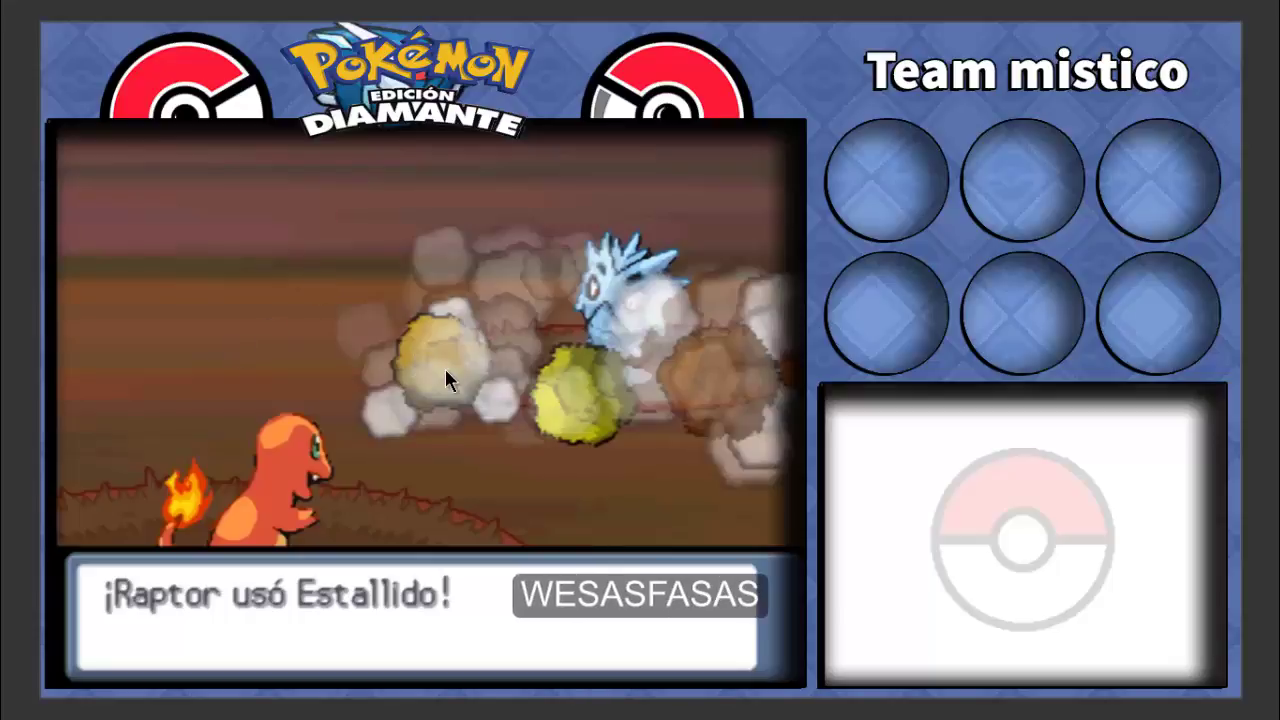
{"action": "key", "text": "BackSpace"}
{"action": "key", "text": "BackSpace"}
{"action": "key", "text": "BackSpace"}
{"action": "key", "text": "BackSpace"}
{"action": "key", "text": "BackSpace"}
{"action": "key", "text": "BackSpace"}
{"action": "key", "text": "BackSpace"}
{"action": "key", "text": "BackSpace"}
{"action": "key", "text": "BackSpace"}
{"action": "key", "text": "BackSpace"}
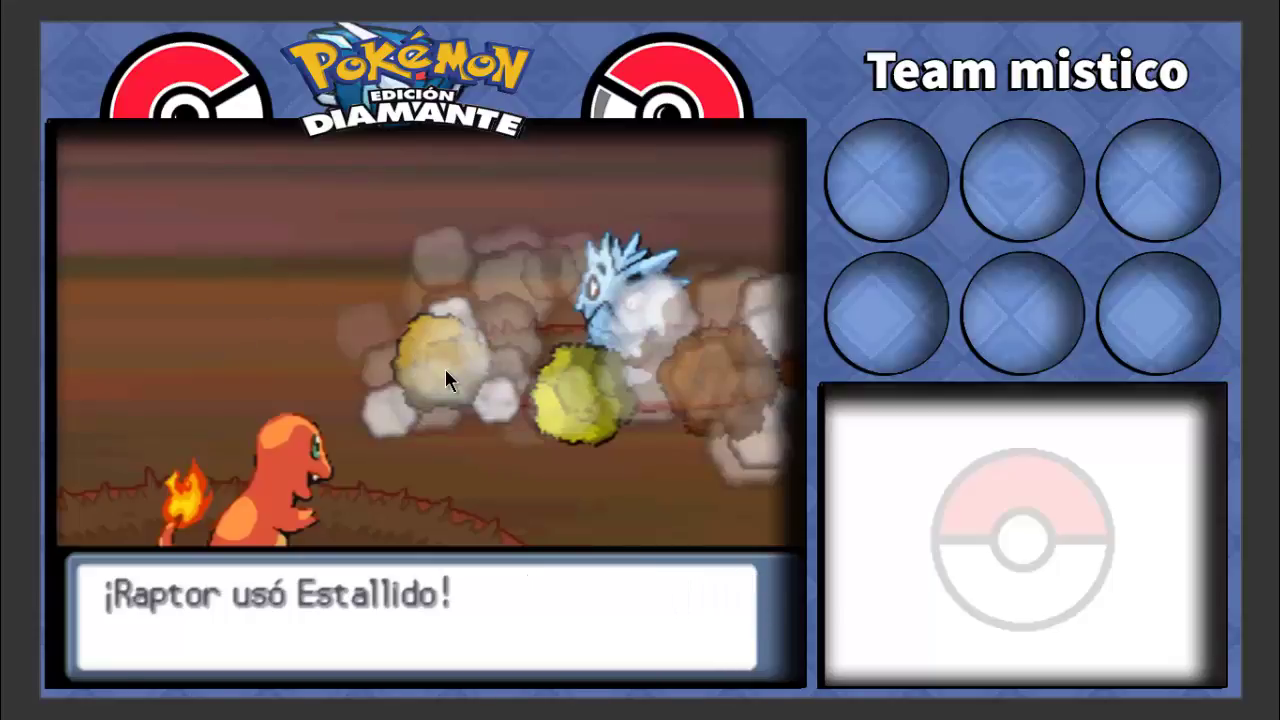
{"action": "type", "text": "NL"}
{"action": "key", "text": "BackSpace"}
{"action": "key", "text": "BackSpace"}
{"action": "type", "text": "ÑOLJHLNGKHÑLGFHLKGFHLKHGÑLGF"}
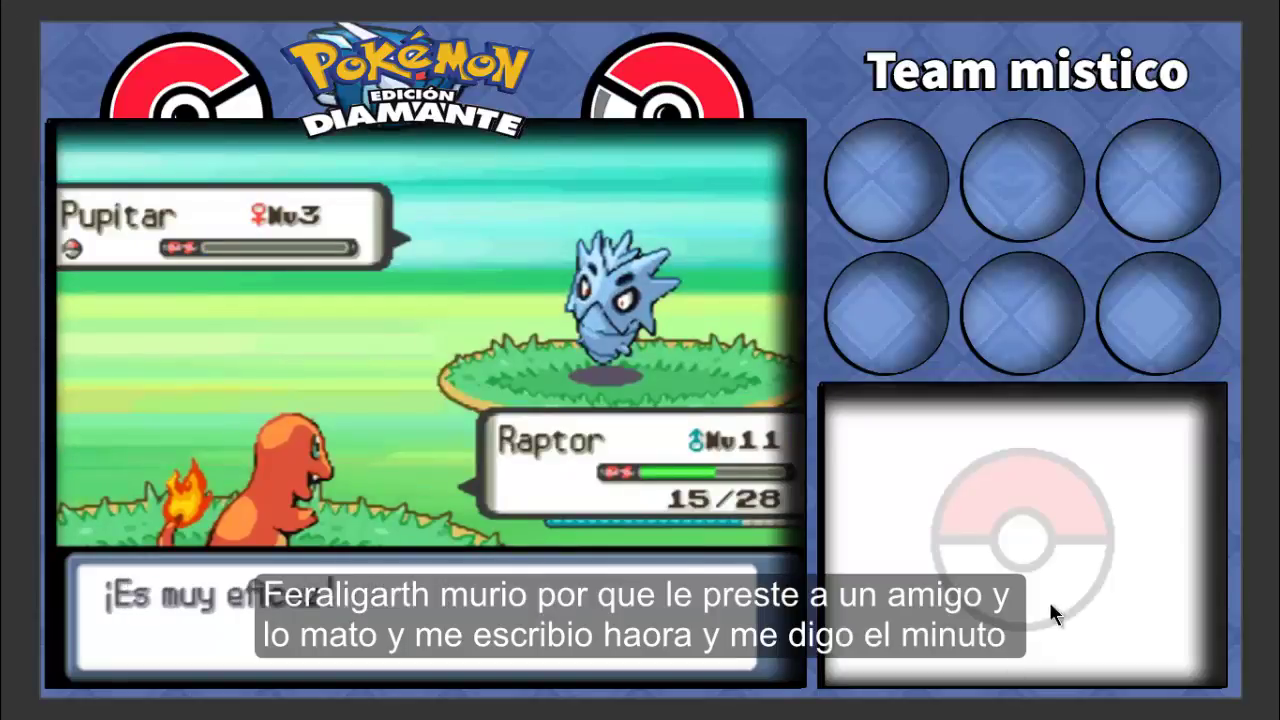
{"action": "key", "text": "Escape"}
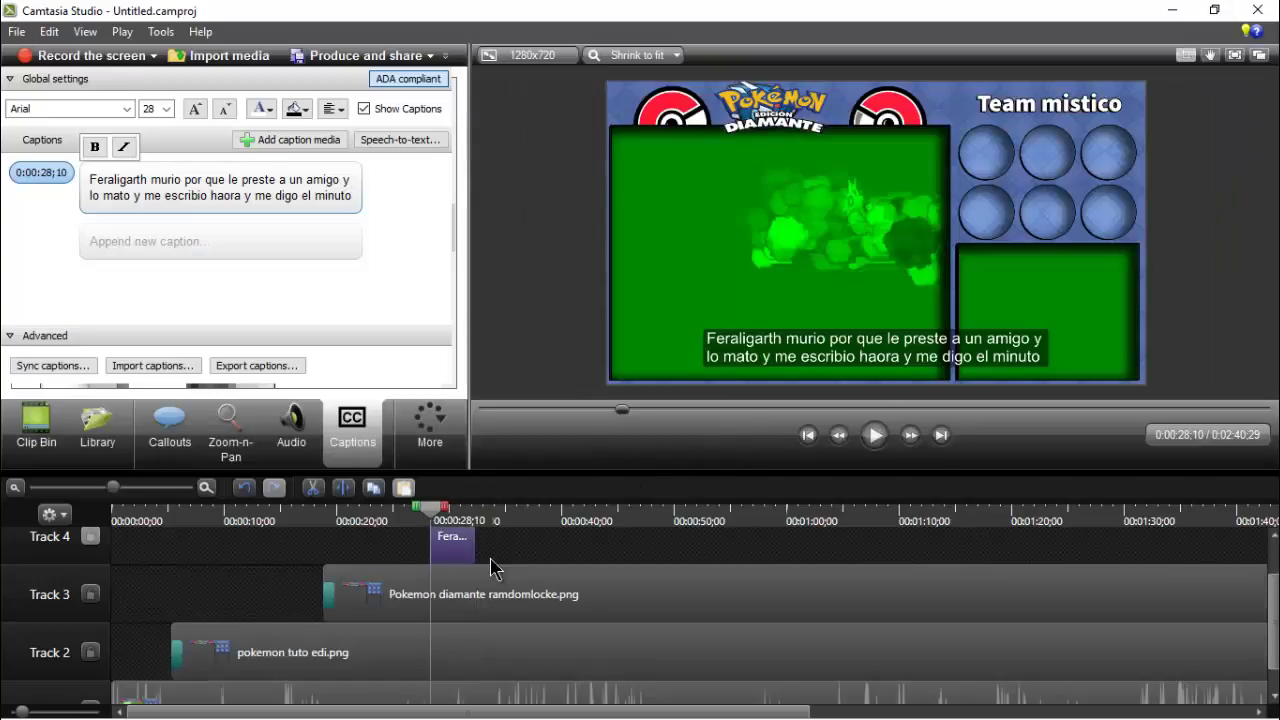
- Lengthen the caption clip on Track 4 and delete it from the timeline
{"action": "scroll", "coordinate": [491, 563], "scroll_direction": "up", "scroll_amount": 1}
{"action": "left_click_drag", "start_coordinate": [475, 582], "coordinate": [530, 585]}
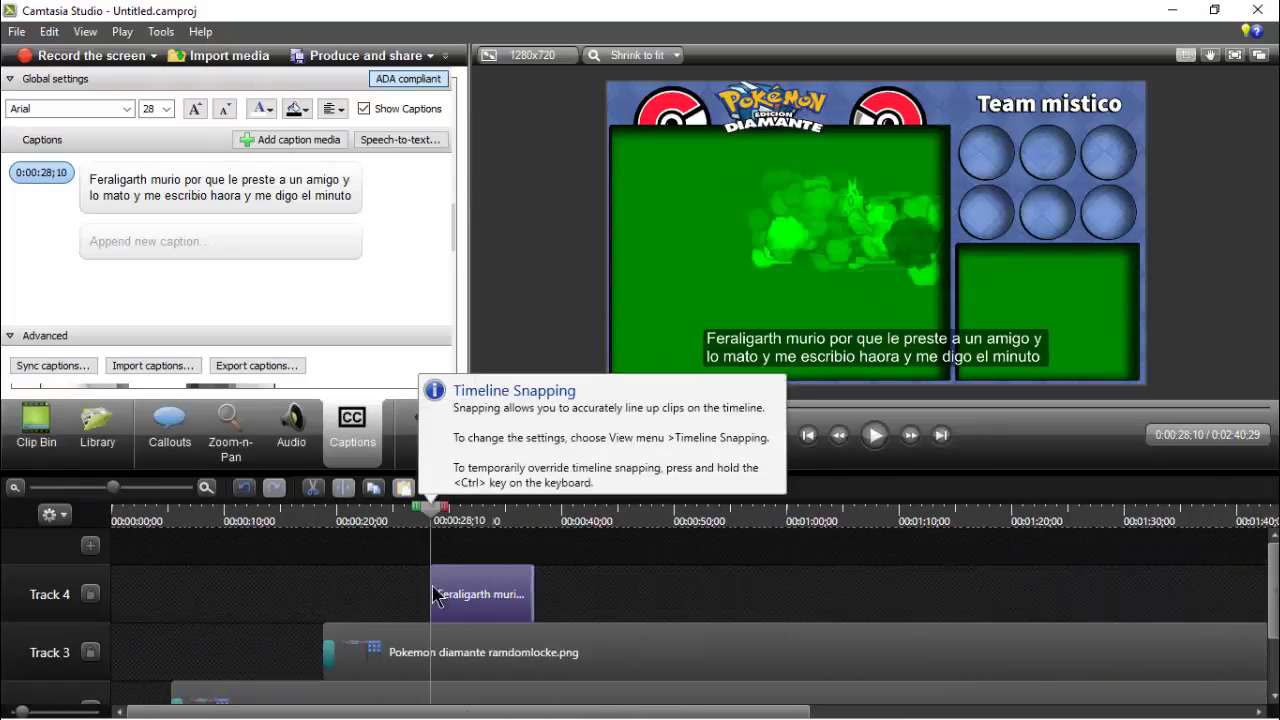
{"action": "right_click", "coordinate": [433, 594]}
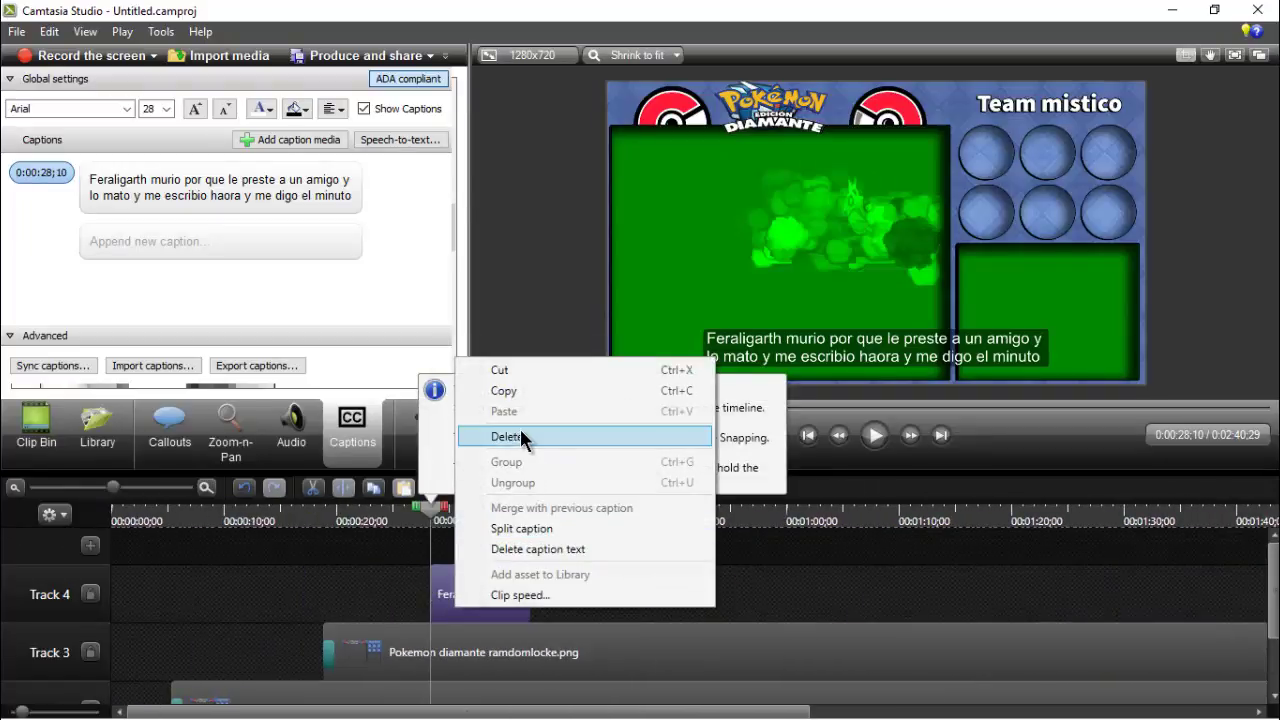
{"action": "left_click", "coordinate": [520, 427]}
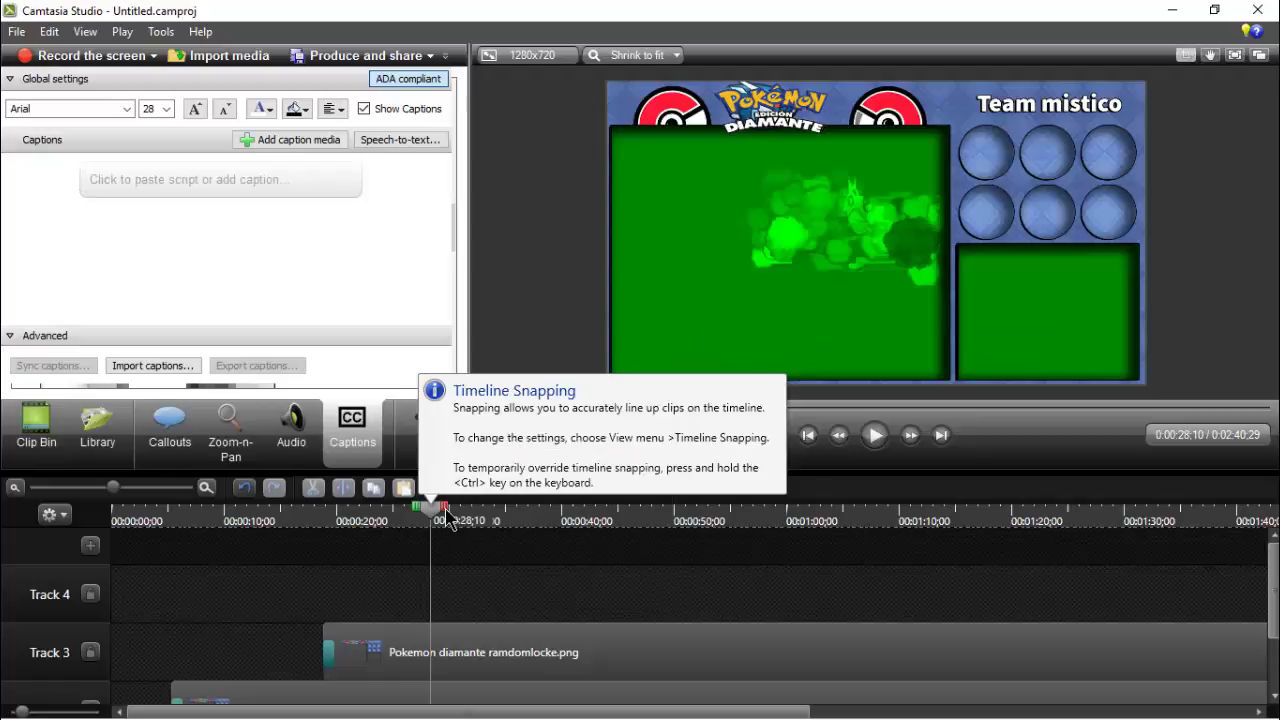
- Cut the section from 0:00:28;10 to 0:00:47;25 out of all tracks on the timeline
{"action": "left_click_drag", "start_coordinate": [447, 516], "coordinate": [652, 545]}
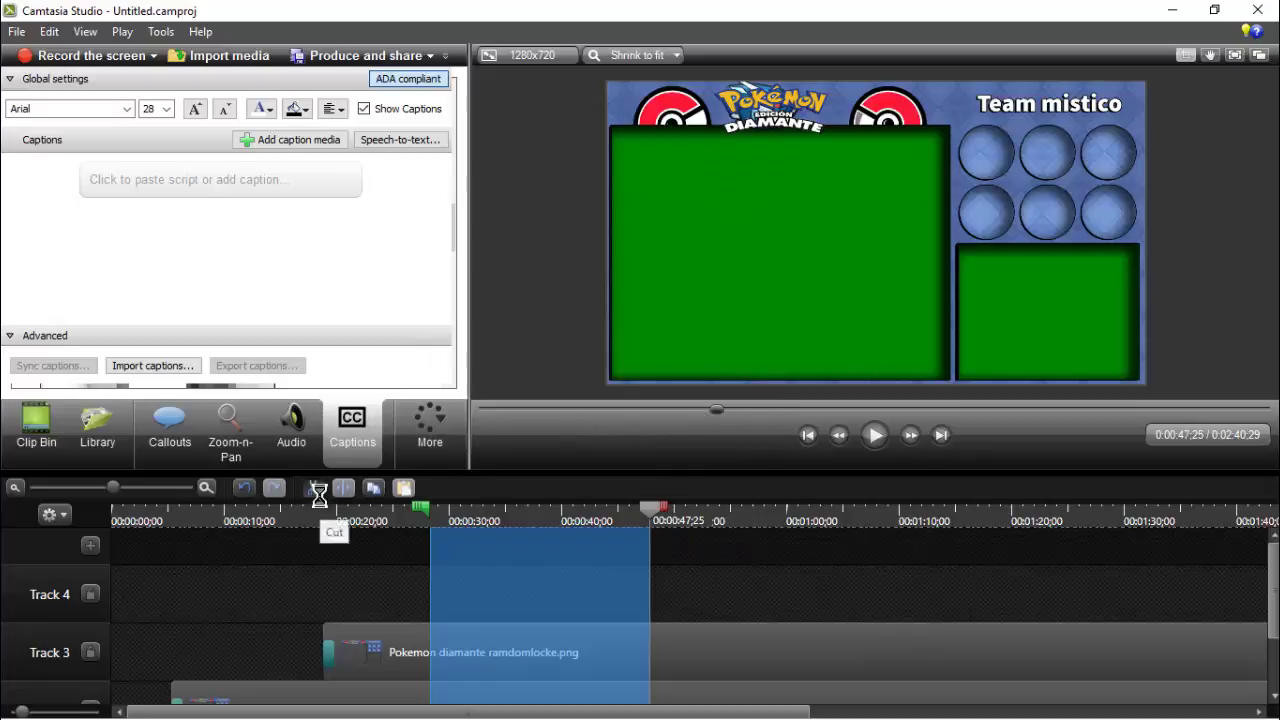
{"action": "left_click", "coordinate": [313, 487]}
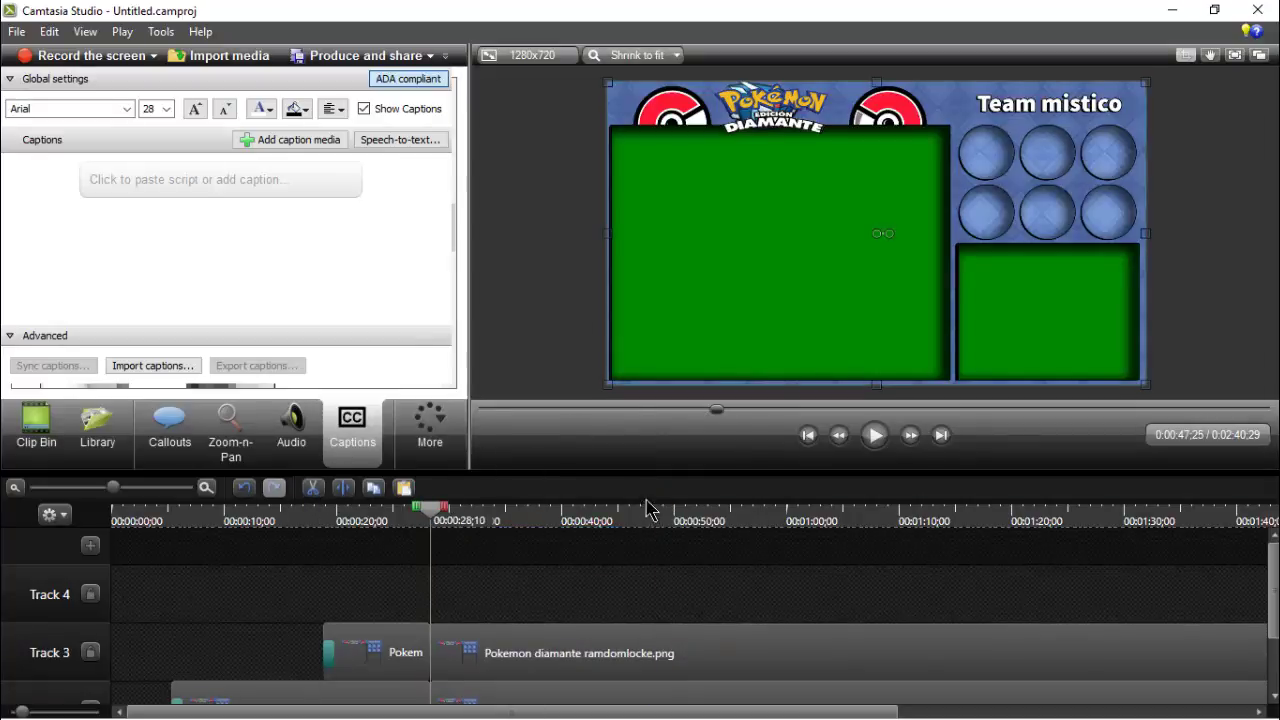
{"action": "scroll", "coordinate": [697, 554], "scroll_direction": "down", "scroll_amount": 1}
{"action": "scroll", "coordinate": [697, 554], "scroll_direction": "up", "scroll_amount": 1}
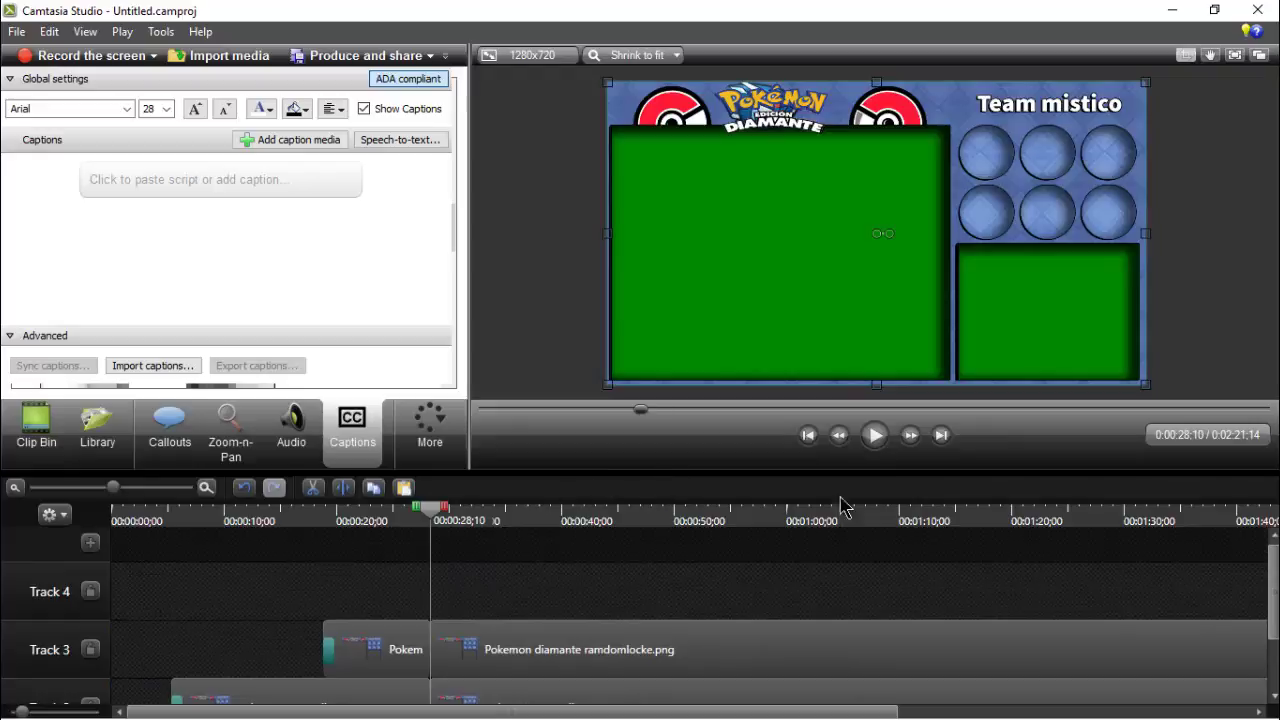
- Rewind and play the timeline to review the transitions and the cut, pausing at 0:00:33;24
{"action": "left_click", "coordinate": [810, 440]}
{"action": "left_click", "coordinate": [810, 438]}
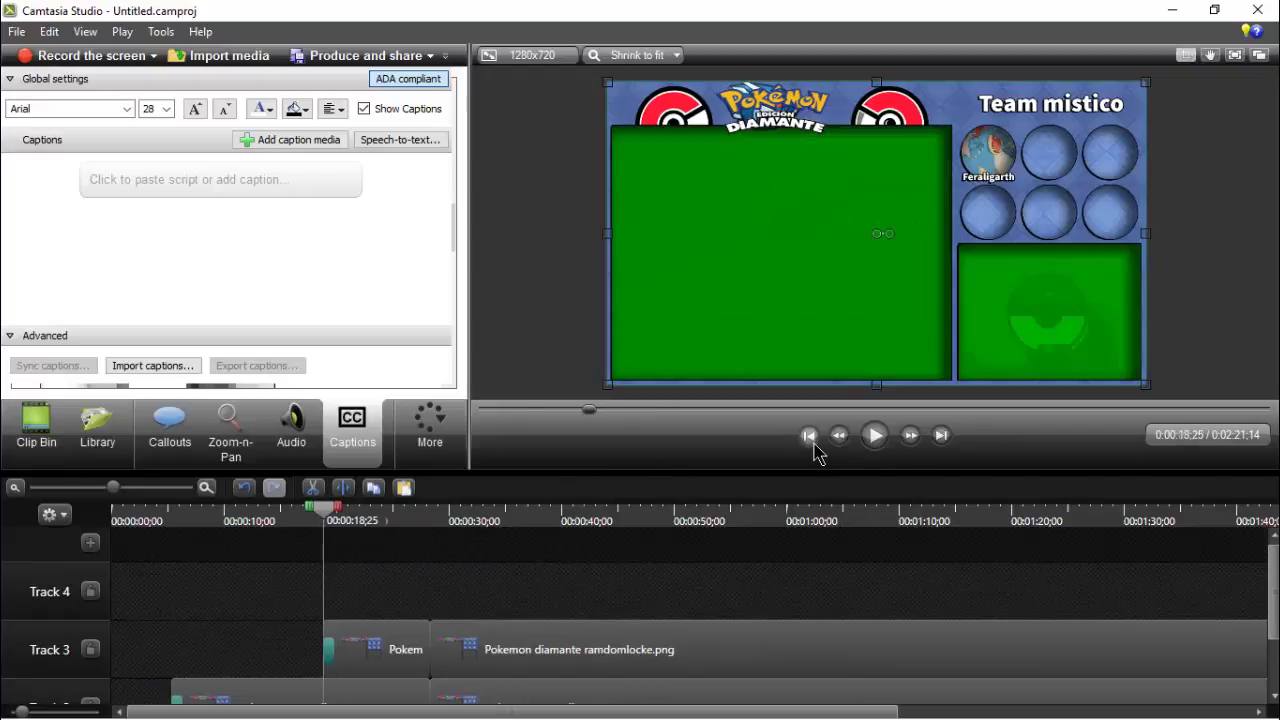
{"action": "left_click", "coordinate": [810, 438]}
{"action": "left_click", "coordinate": [811, 440]}
{"action": "left_click", "coordinate": [811, 440]}
{"action": "left_click", "coordinate": [875, 442]}
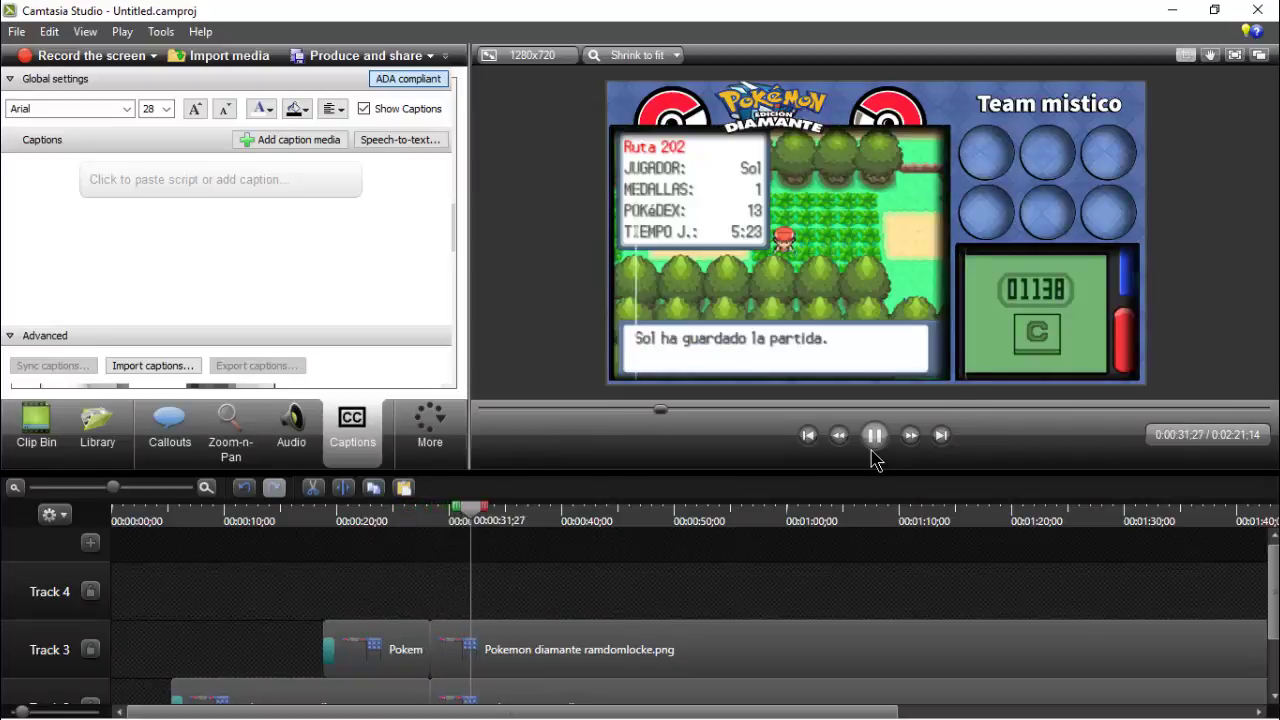
{"action": "left_click", "coordinate": [878, 436]}
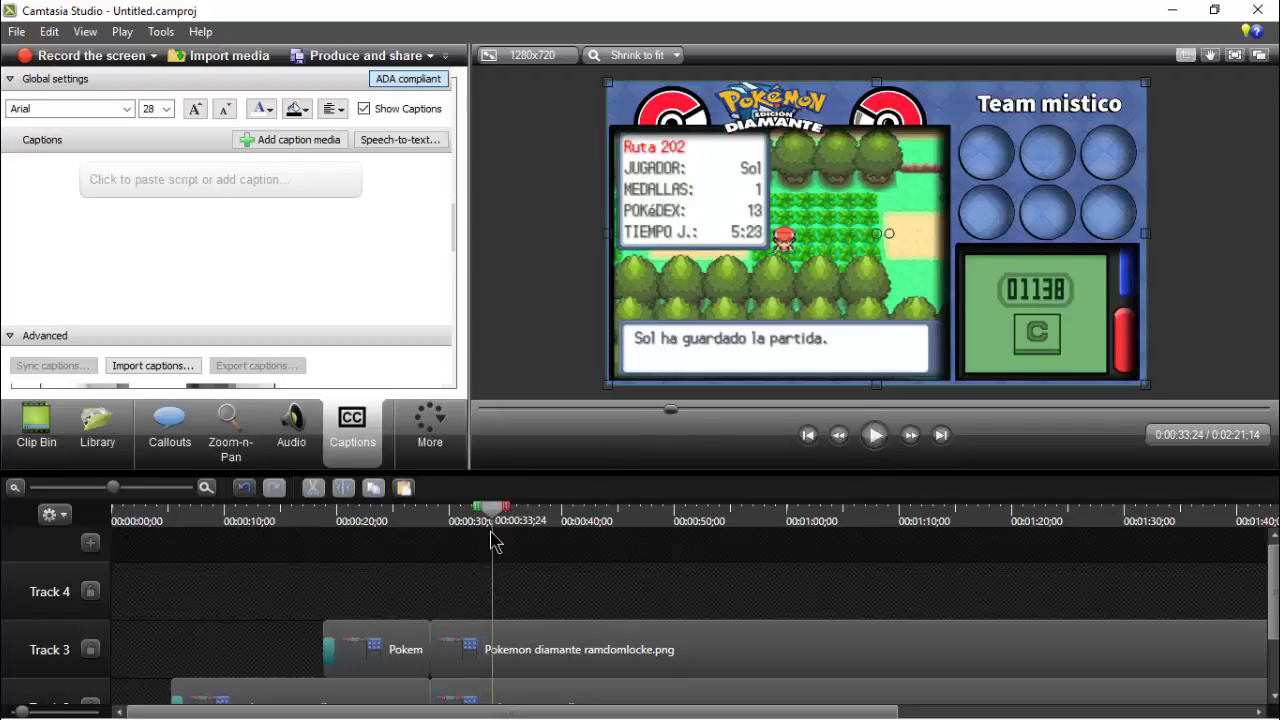
- Split Pokemon diamante ramdomlocke.png on Track 3 at 0:00:33;24 and move its second part later, leaving a gap of about two seconds
{"action": "left_click", "coordinate": [502, 646]}
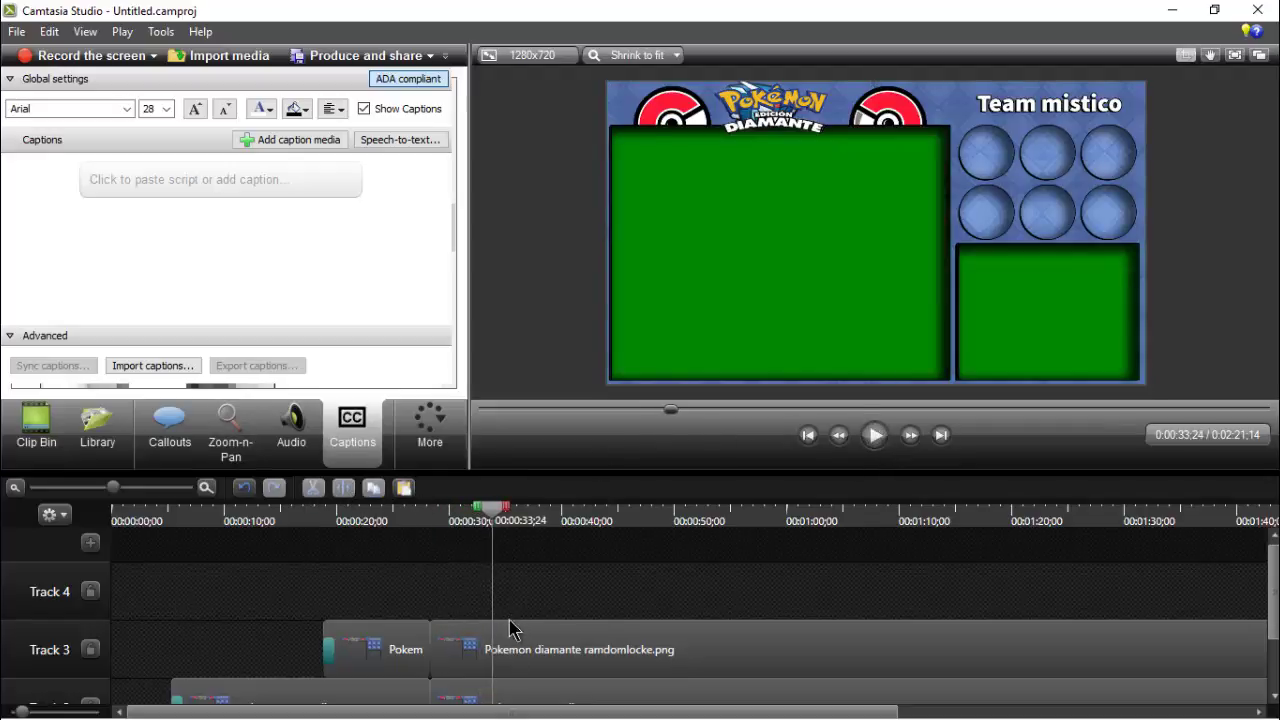
{"action": "left_click", "coordinate": [514, 650]}
{"action": "left_click_drag", "start_coordinate": [518, 651], "coordinate": [600, 671]}
{"action": "left_click", "coordinate": [345, 488]}
- Split pokemon tuto edi.png on Track 2 at 0:00:33;24 and move the later parts of Tracks 1 and 2 to match the Track 3 gap
{"action": "scroll", "coordinate": [829, 557], "scroll_direction": "down", "scroll_amount": 2}
{"action": "left_click", "coordinate": [560, 617]}
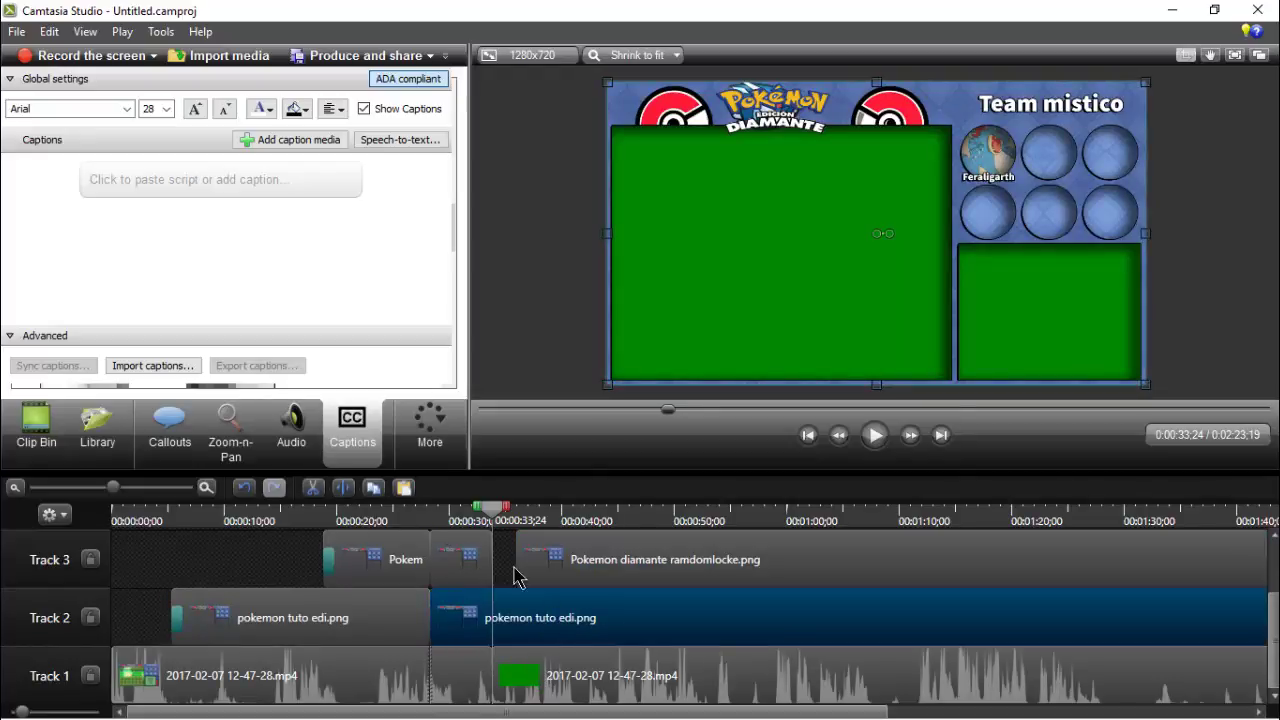
{"action": "left_click", "coordinate": [505, 658], "text": "ctrl"}
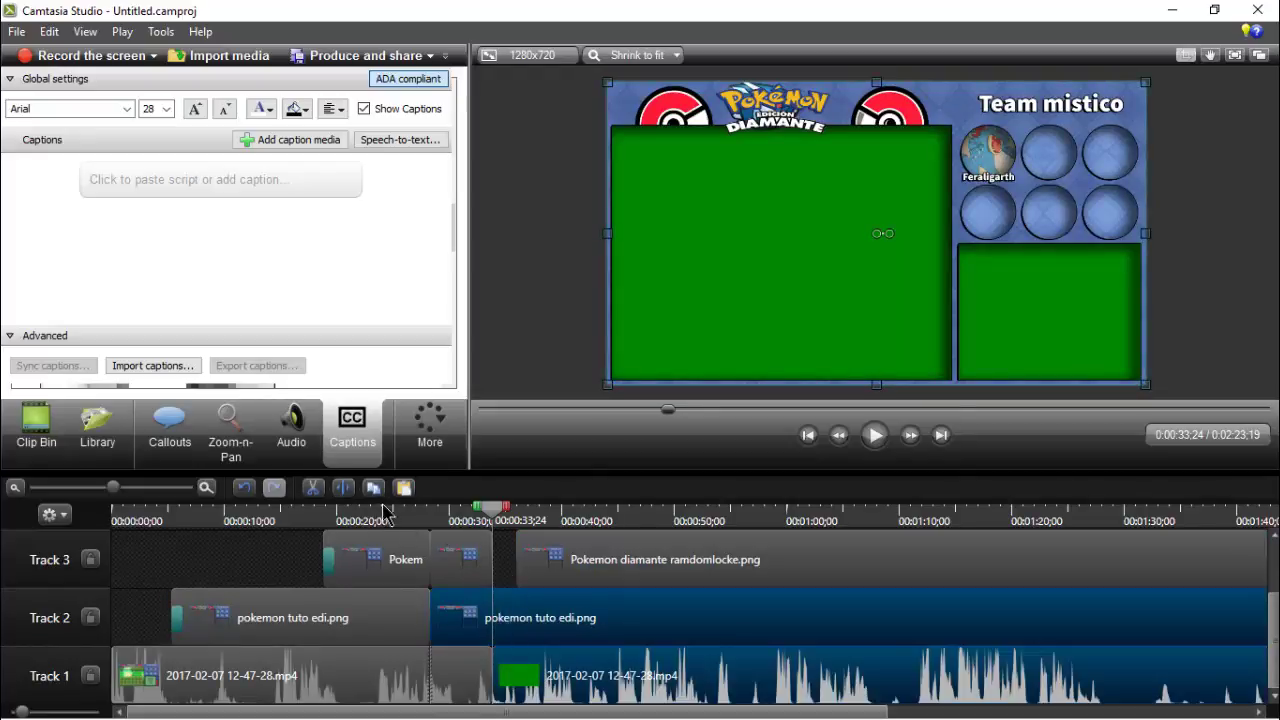
{"action": "left_click", "coordinate": [350, 492]}
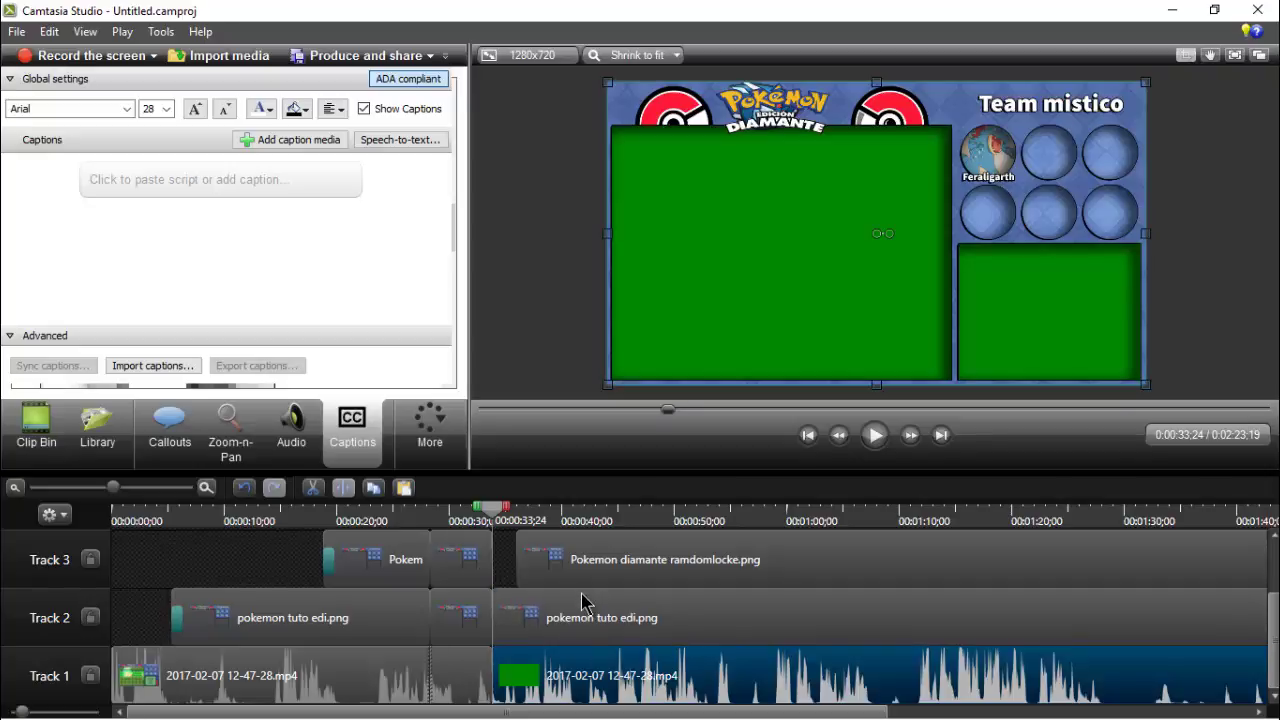
{"action": "left_click_drag", "start_coordinate": [581, 603], "coordinate": [601, 608]}
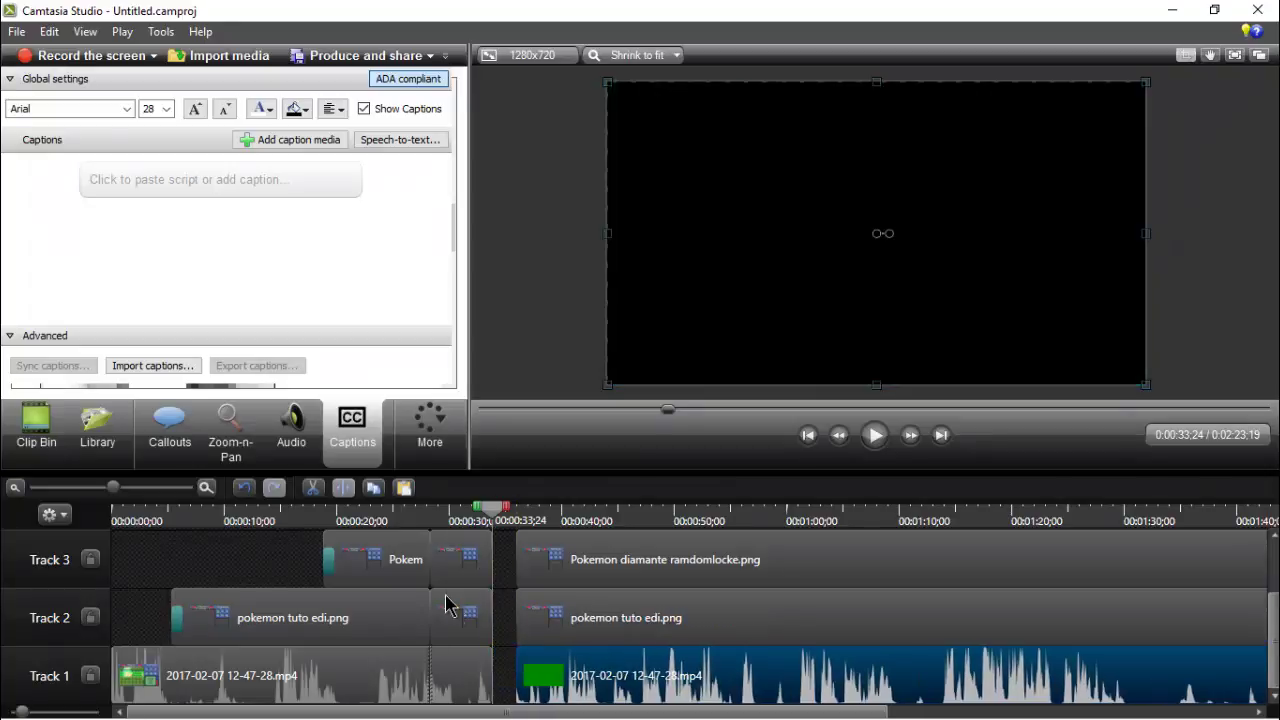
{"action": "left_click", "coordinate": [500, 565]}
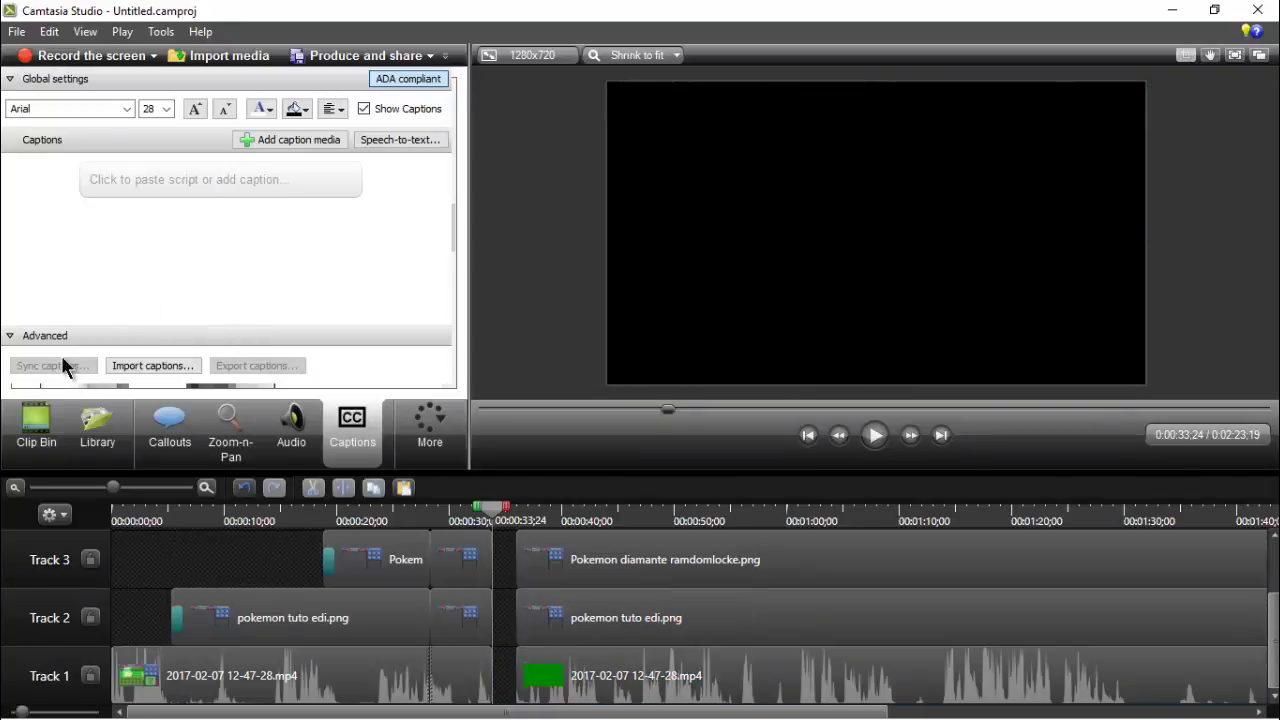
- Import the video file named video from the Escritorio folder into the project's media
{"action": "left_click", "coordinate": [38, 425]}
{"action": "left_click", "coordinate": [215, 53]}
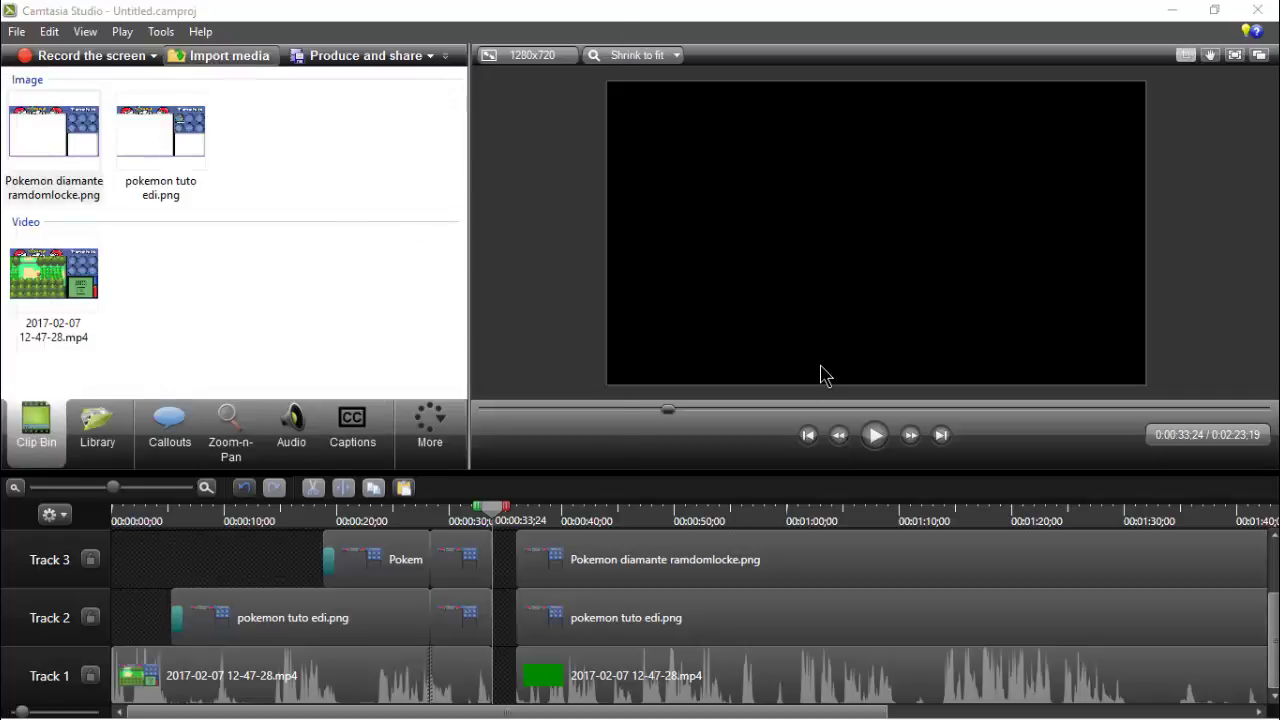
{"action": "left_click", "coordinate": [137, 168]}
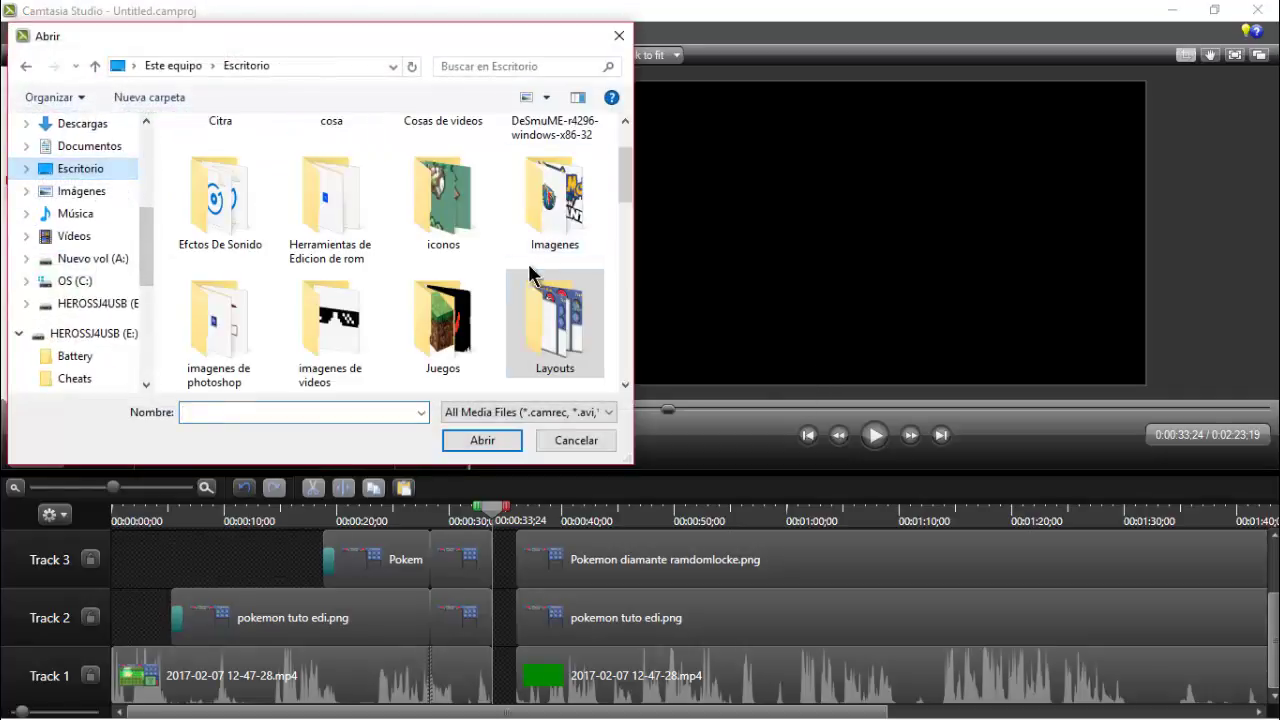
{"action": "scroll", "coordinate": [530, 275], "scroll_direction": "down", "scroll_amount": 2}
{"action": "scroll", "coordinate": [491, 303], "scroll_direction": "up", "scroll_amount": 2}
{"action": "scroll", "coordinate": [397, 325], "scroll_direction": "down", "scroll_amount": 2}
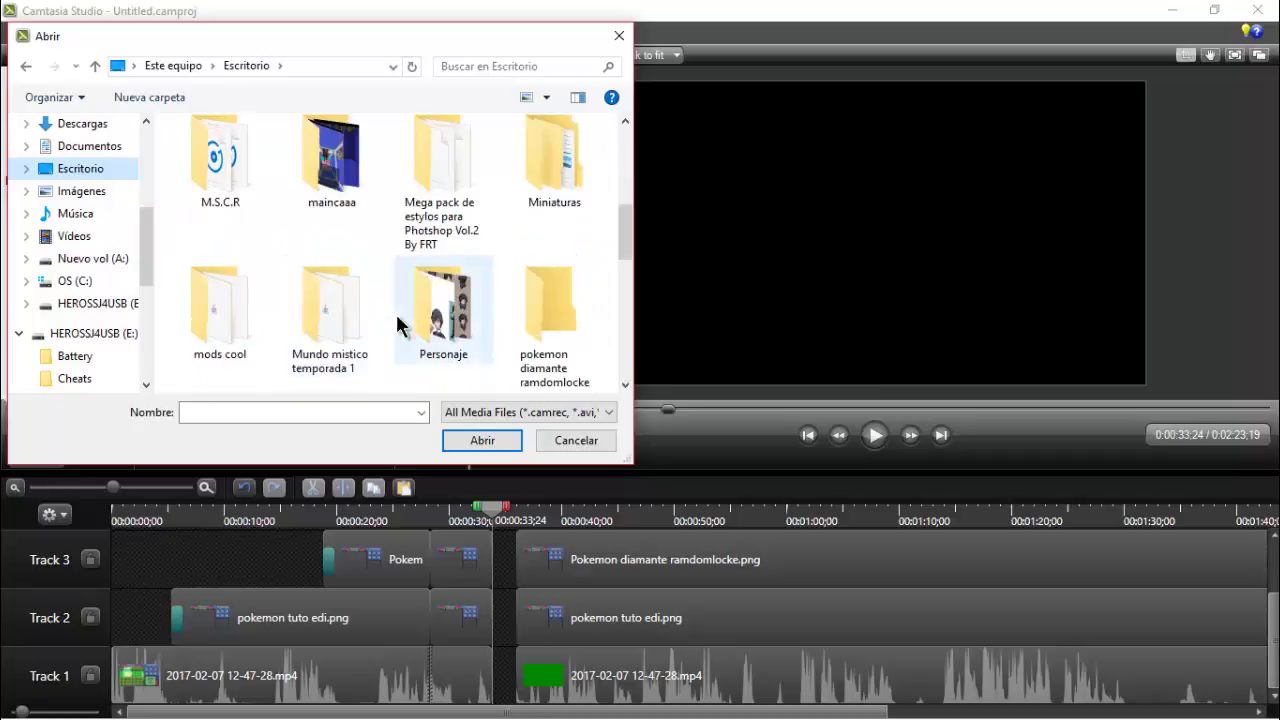
{"action": "scroll", "coordinate": [372, 190], "scroll_direction": "down", "scroll_amount": 3}
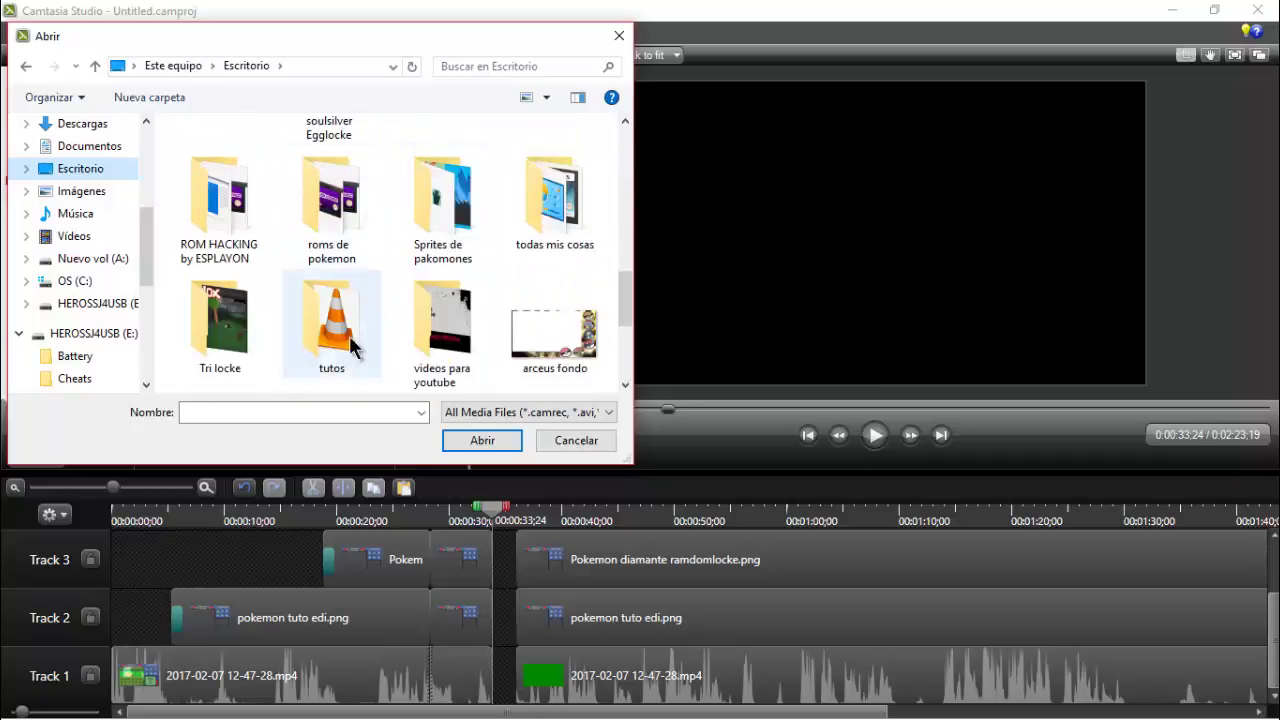
{"action": "scroll", "coordinate": [424, 340], "scroll_direction": "down", "scroll_amount": 2}
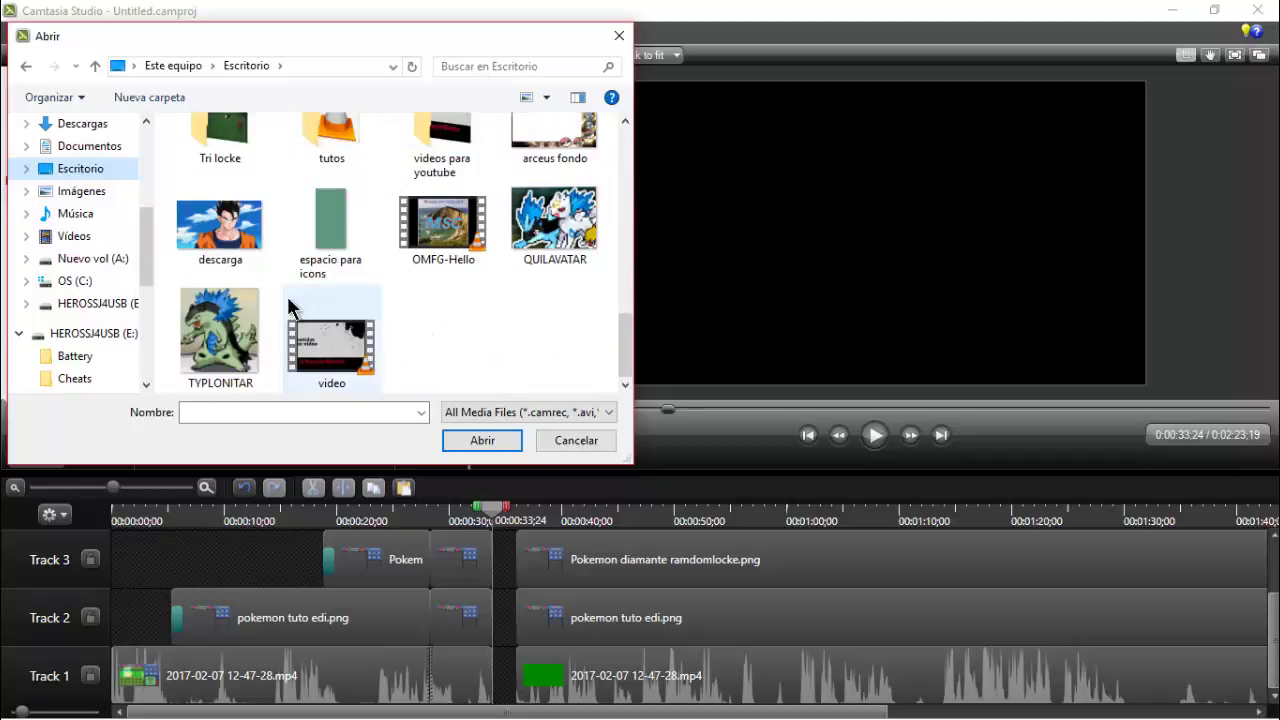
{"action": "double_click", "coordinate": [330, 330]}
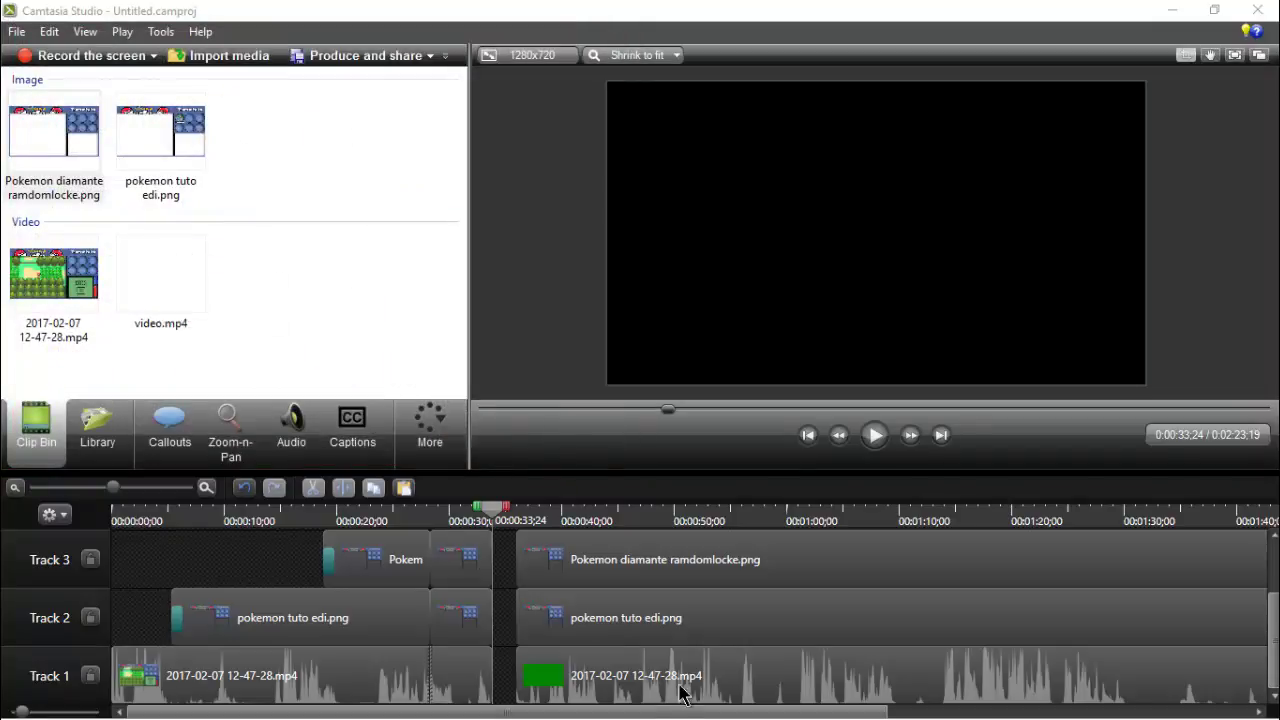
- Move the later clips on Tracks 3, 2 and 1 to start at about 0:00:48, widening the gap
{"action": "left_click_drag", "start_coordinate": [700, 566], "coordinate": [822, 577]}
{"action": "left_click", "coordinate": [780, 620]}
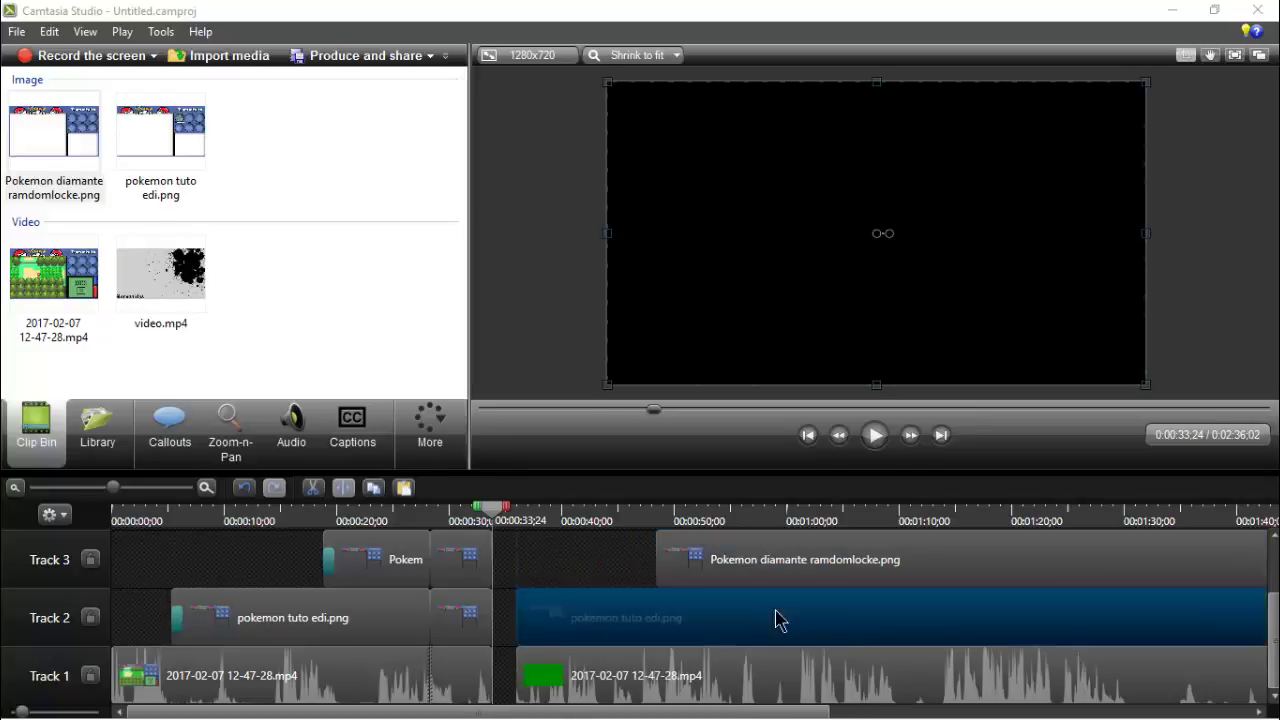
{"action": "left_click_drag", "start_coordinate": [780, 620], "coordinate": [920, 628]}
{"action": "left_click_drag", "start_coordinate": [849, 680], "coordinate": [1015, 683]}
- Insert video.mp4 on Track 3 at 0:00:33;24 and trim its end to where the later clips on Tracks 1 and 2 start
{"action": "left_click", "coordinate": [180, 245]}
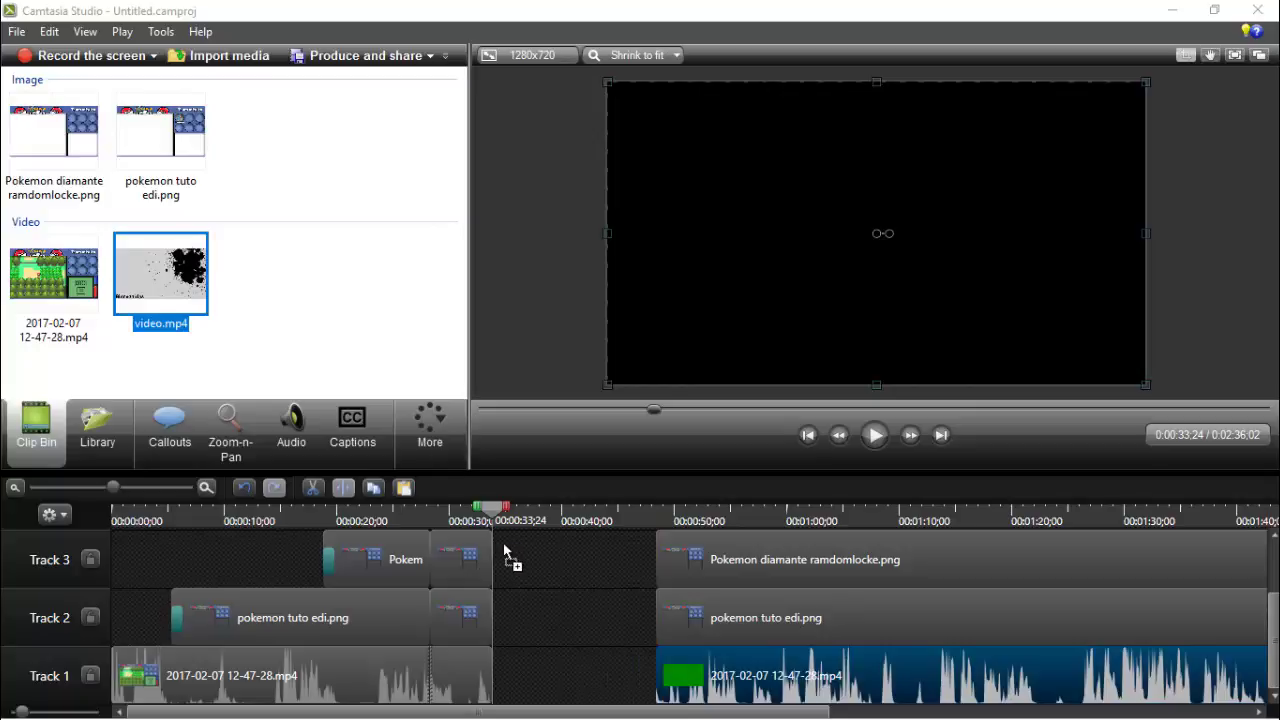
{"action": "left_click_drag", "start_coordinate": [505, 553], "coordinate": [507, 555]}
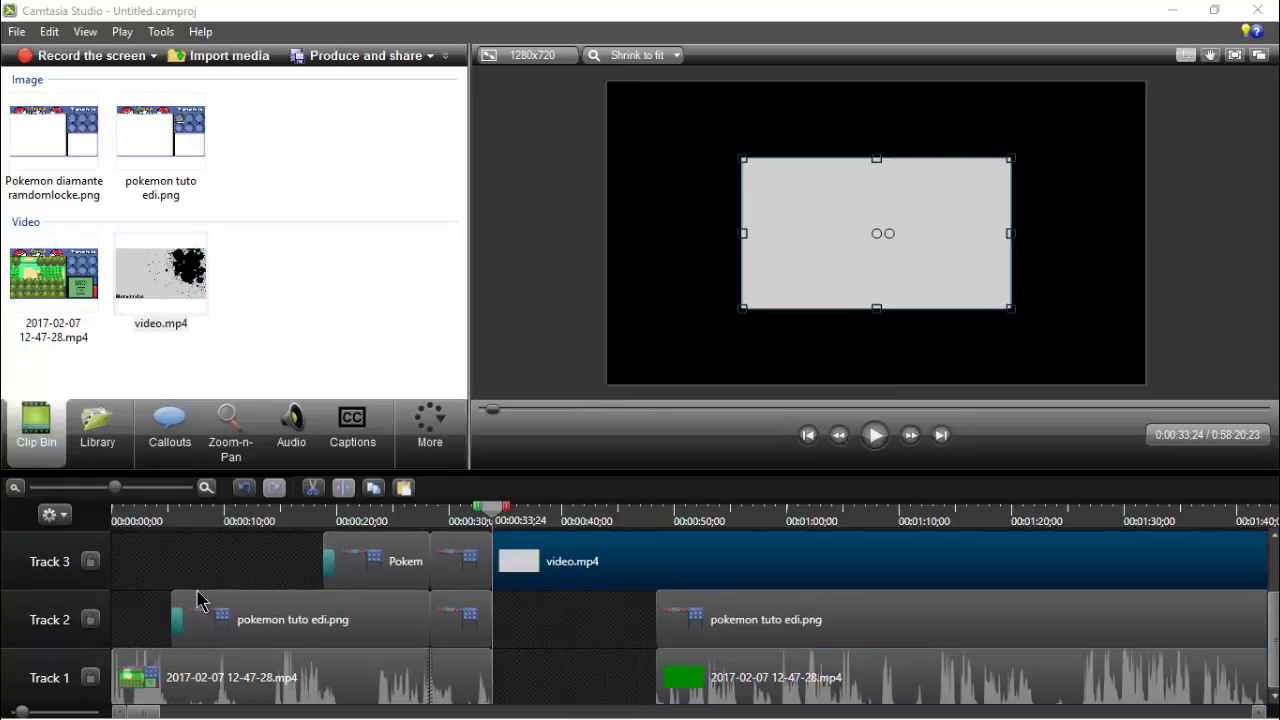
{"action": "left_click_drag", "start_coordinate": [148, 711], "coordinate": [676, 711]}
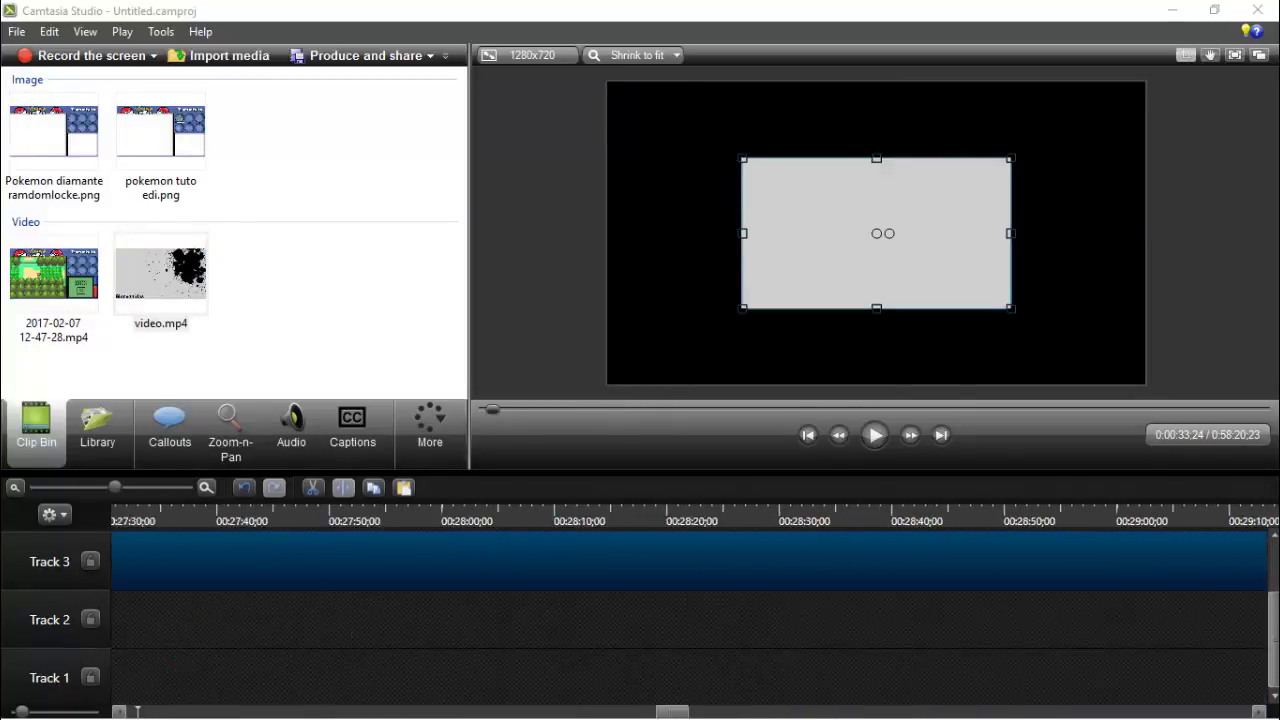
{"action": "scroll", "coordinate": [137, 711], "scroll_direction": "down", "scroll_amount": 15}
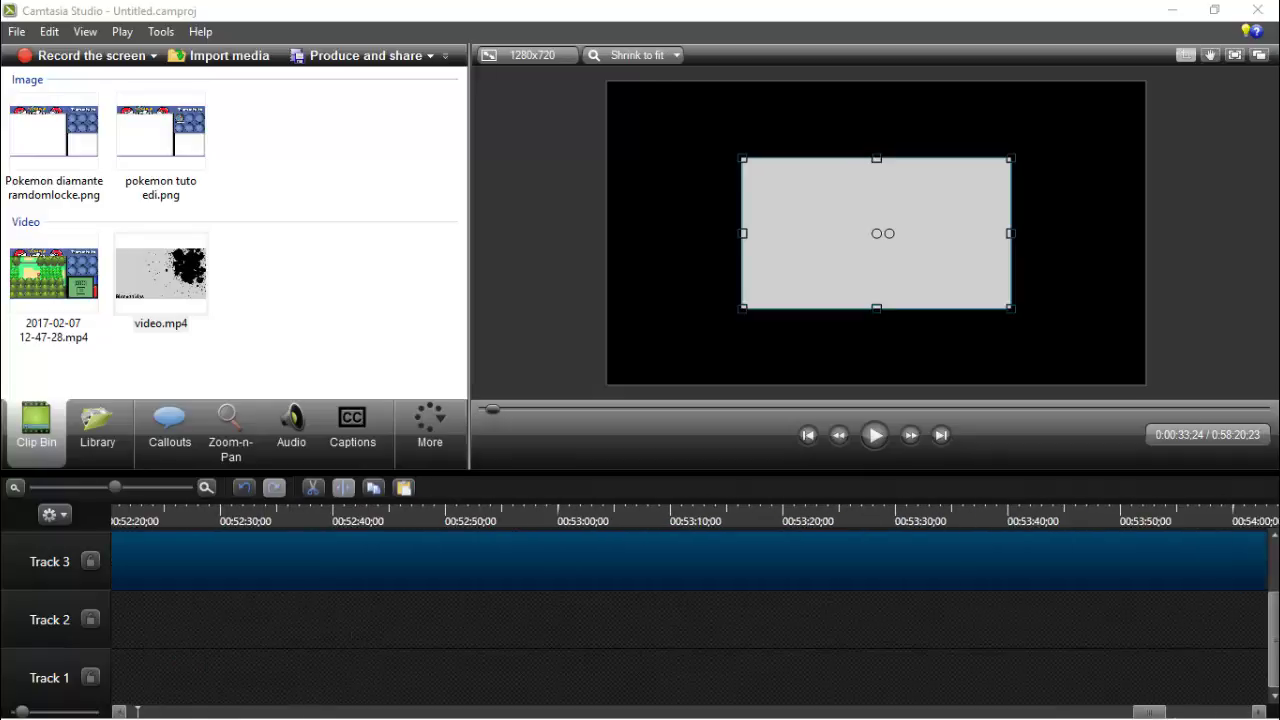
{"action": "left_click_drag", "start_coordinate": [1149, 711], "coordinate": [1207, 711]}
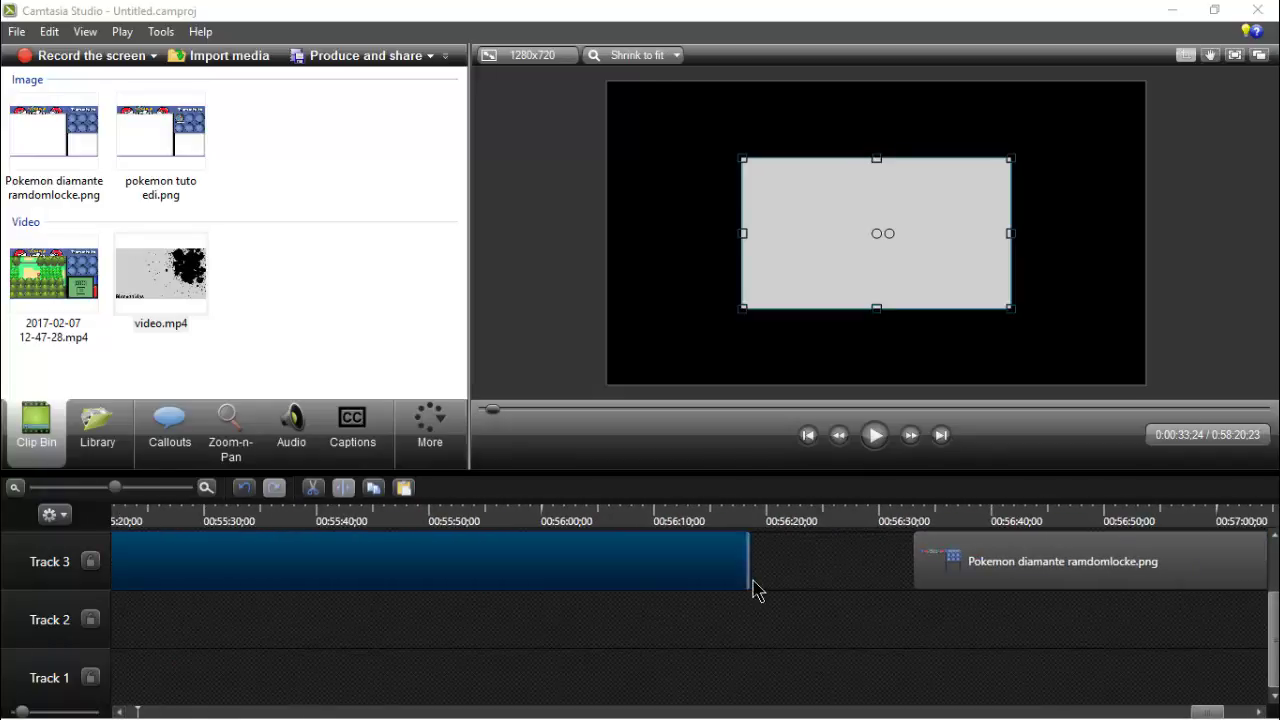
{"action": "left_click_drag", "start_coordinate": [750, 575], "coordinate": [425, 707]}
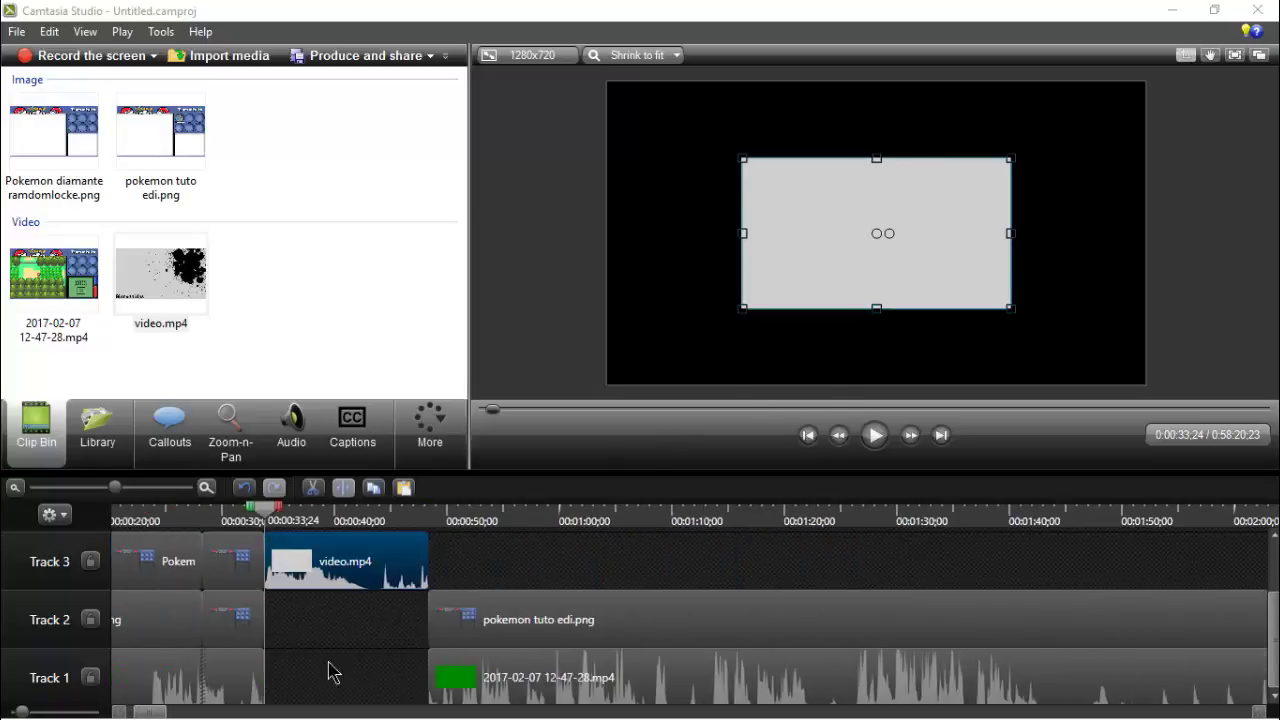
- Bring the displaced Pokemon diamante ramdomlocke.png clip back along the timeline and place it on Track 3 directly after video.mp4
{"action": "left_click_drag", "start_coordinate": [152, 713], "coordinate": [1218, 713]}
{"action": "left_click", "coordinate": [1018, 579]}
{"action": "left_click_drag", "start_coordinate": [453, 576], "coordinate": [1, 278]}
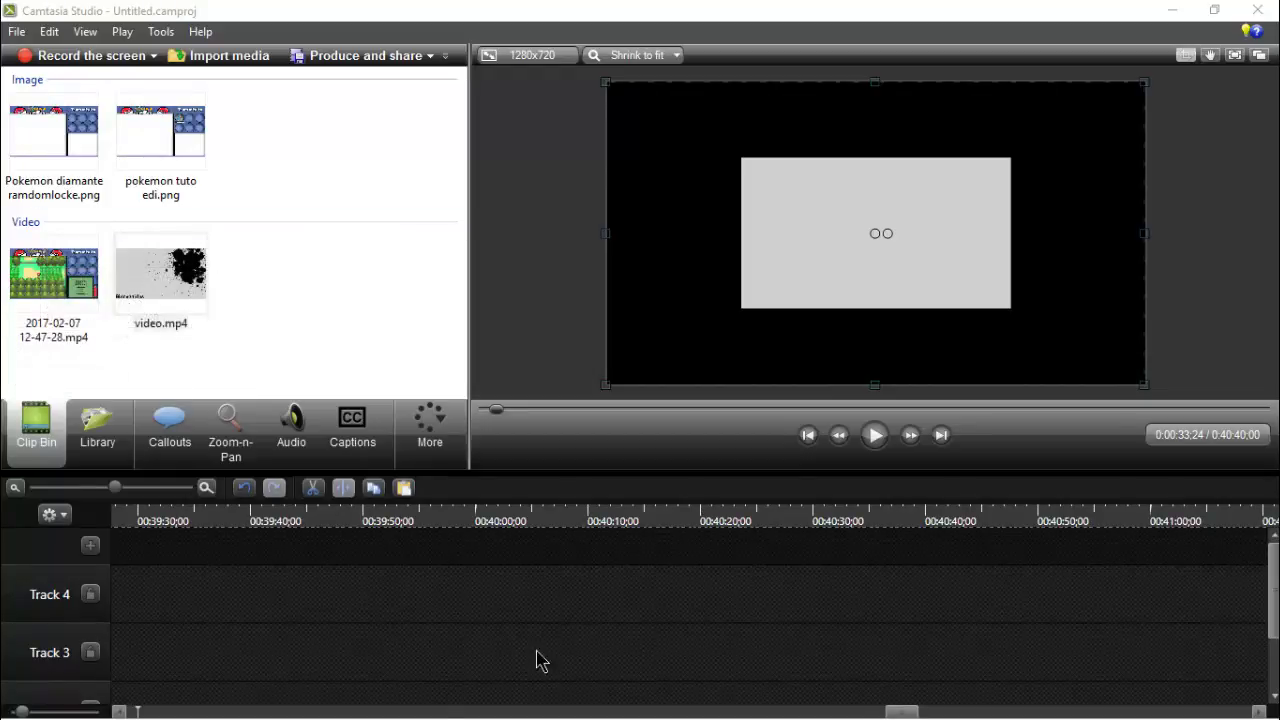
{"action": "left_click_drag", "start_coordinate": [240, 716], "coordinate": [167, 711]}
{"action": "scroll", "coordinate": [369, 605], "scroll_direction": "down", "scroll_amount": 2}
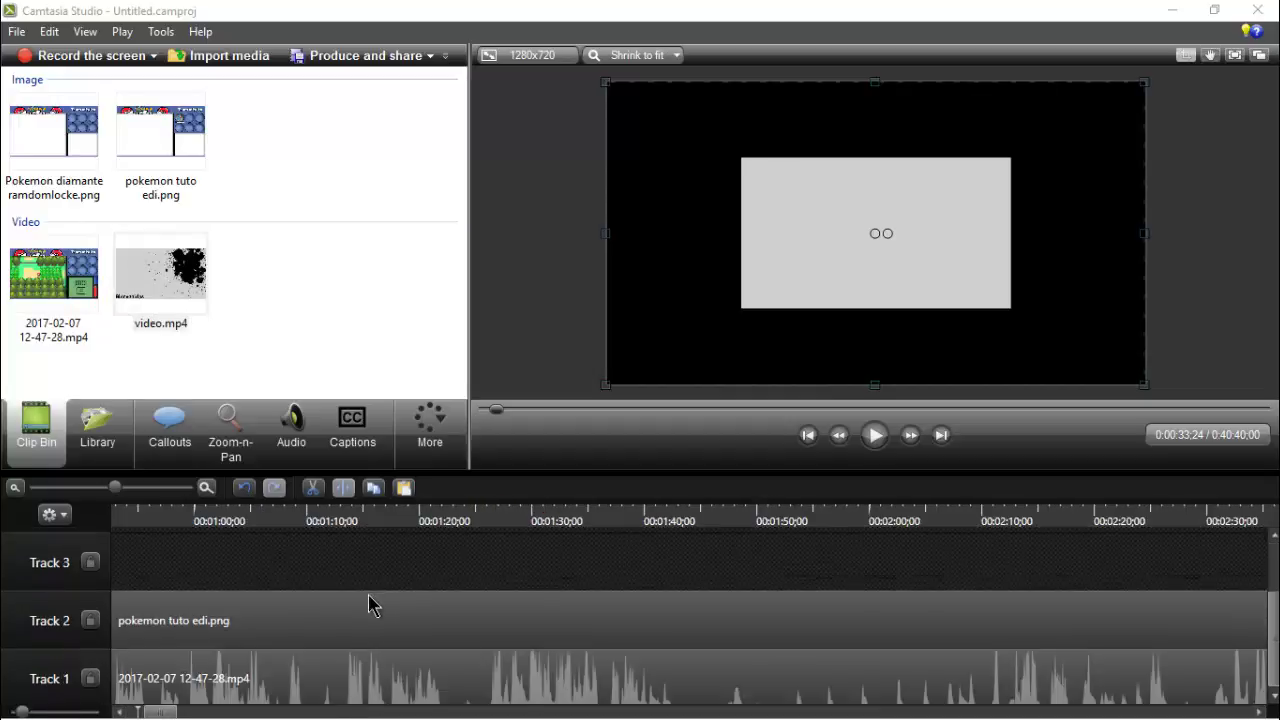
{"action": "scroll", "coordinate": [371, 606], "scroll_direction": "up", "scroll_amount": 2}
{"action": "left_click_drag", "start_coordinate": [171, 714], "coordinate": [376, 714]}
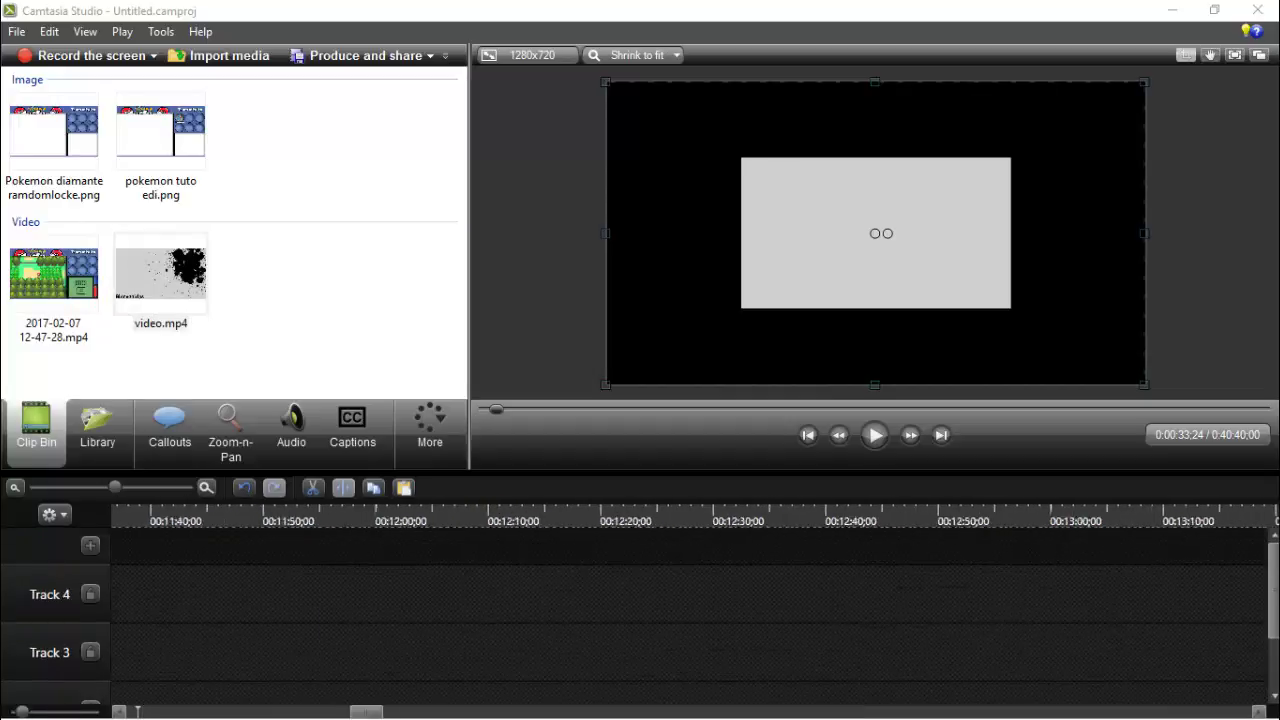
{"action": "left_click_drag", "start_coordinate": [878, 711], "coordinate": [1208, 711]}
{"action": "left_click_drag", "start_coordinate": [1114, 671], "coordinate": [5, 672]}
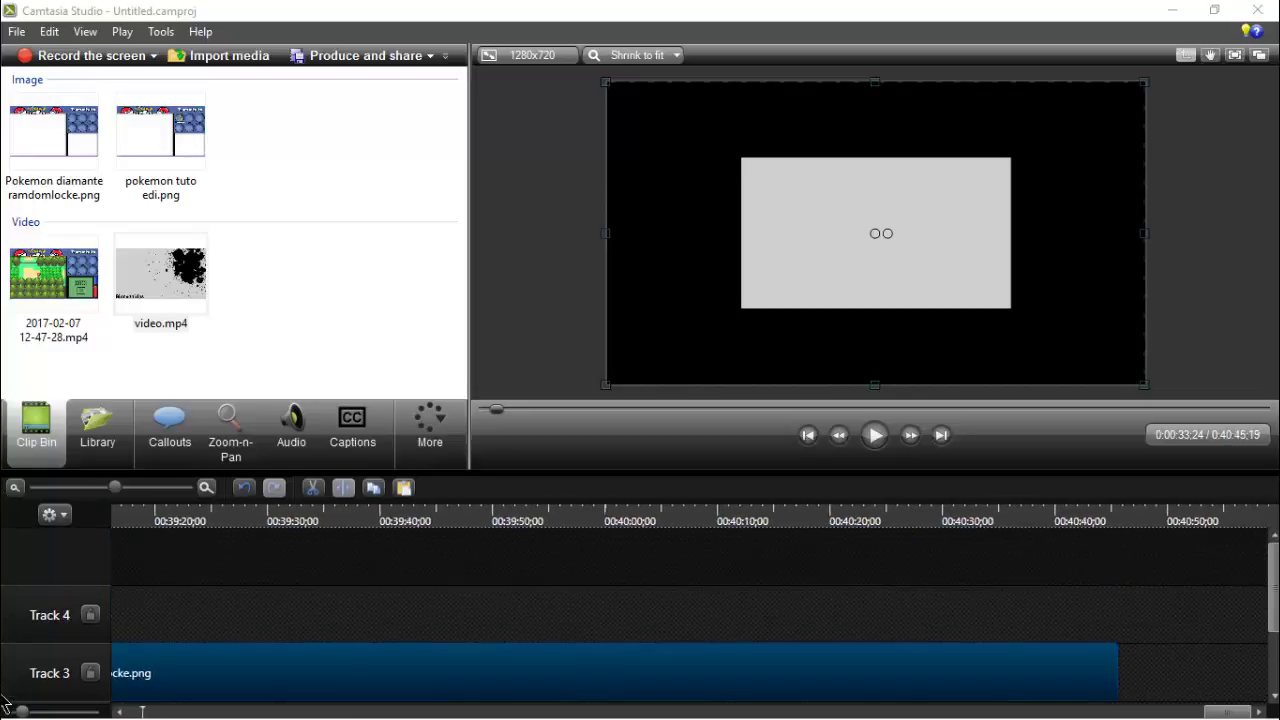
{"action": "left_click_drag", "start_coordinate": [4, 660], "coordinate": [4, 550]}
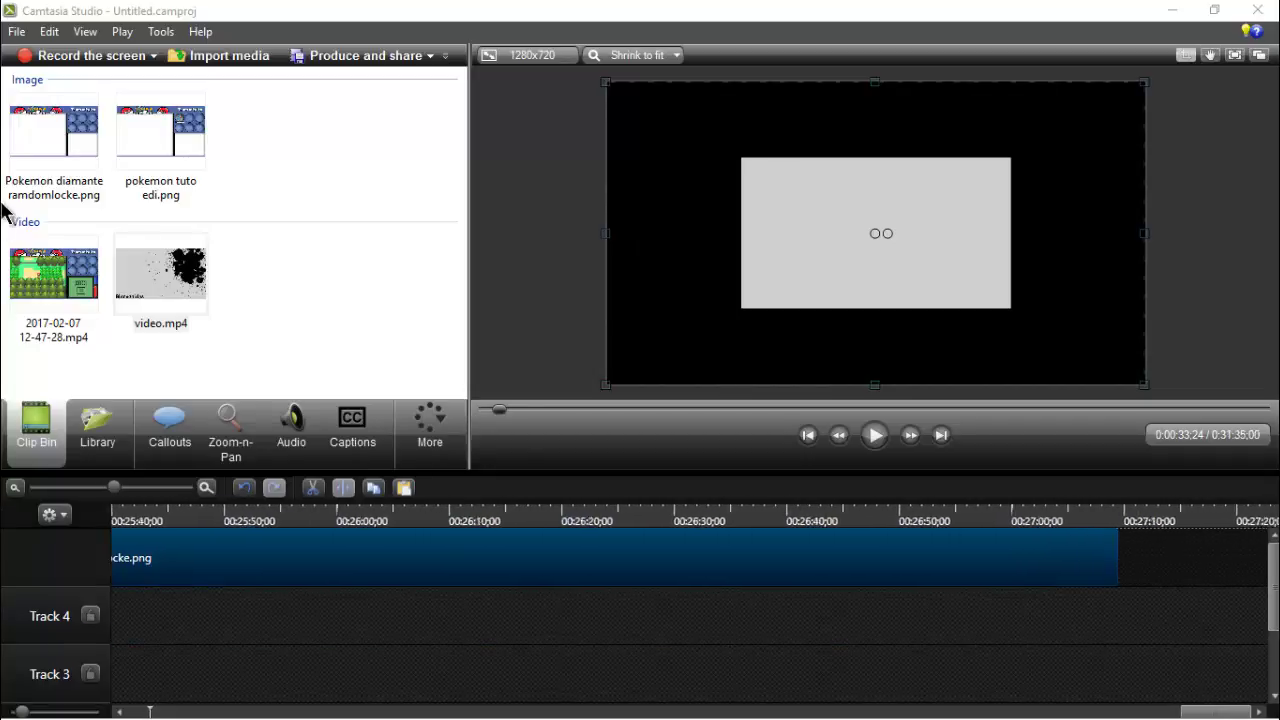
{"action": "left_click_drag", "start_coordinate": [505, 507], "coordinate": [5, 385]}
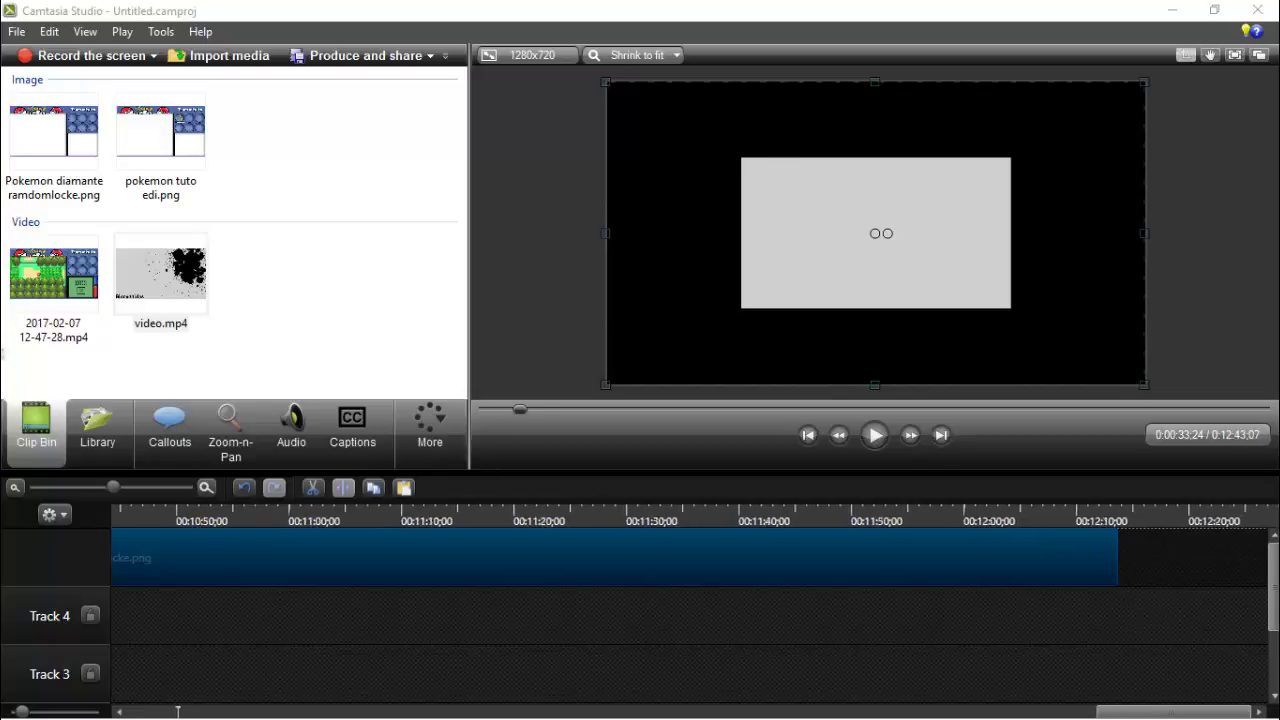
{"action": "left_click_drag", "start_coordinate": [5, 385], "coordinate": [58, 314]}
{"action": "left_click_drag", "start_coordinate": [2, 356], "coordinate": [450, 588]}
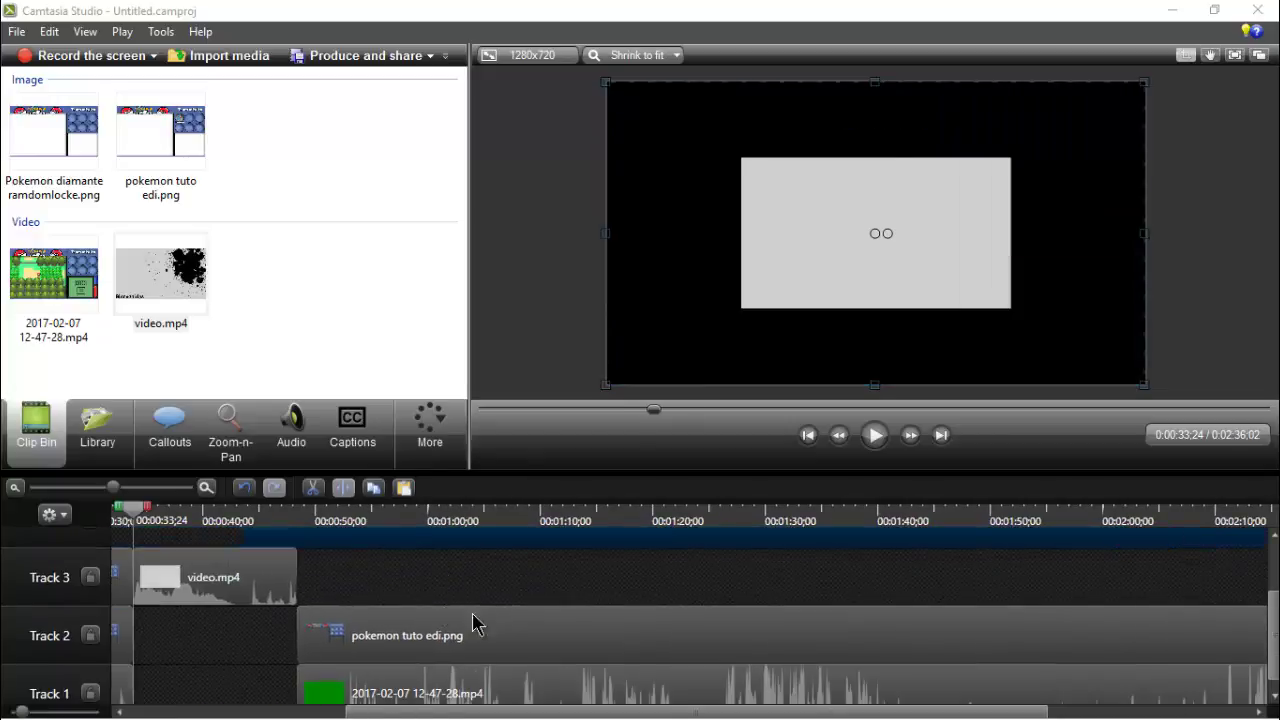
{"action": "left_click_drag", "start_coordinate": [512, 693], "coordinate": [457, 606]}
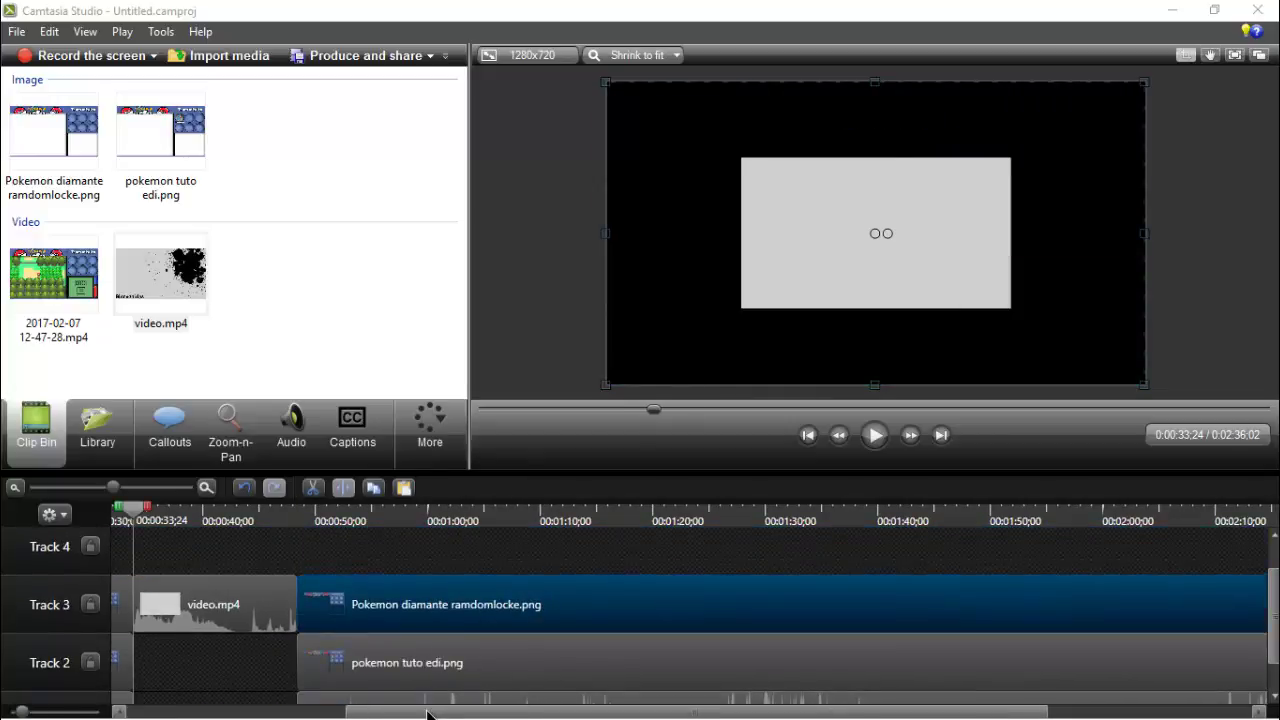
- Rewind to the beginning and play the timeline to review the inserted video.mp4 clip
{"action": "left_click_drag", "start_coordinate": [890, 710], "coordinate": [1092, 708]}
{"action": "left_click_drag", "start_coordinate": [779, 711], "coordinate": [73, 703]}
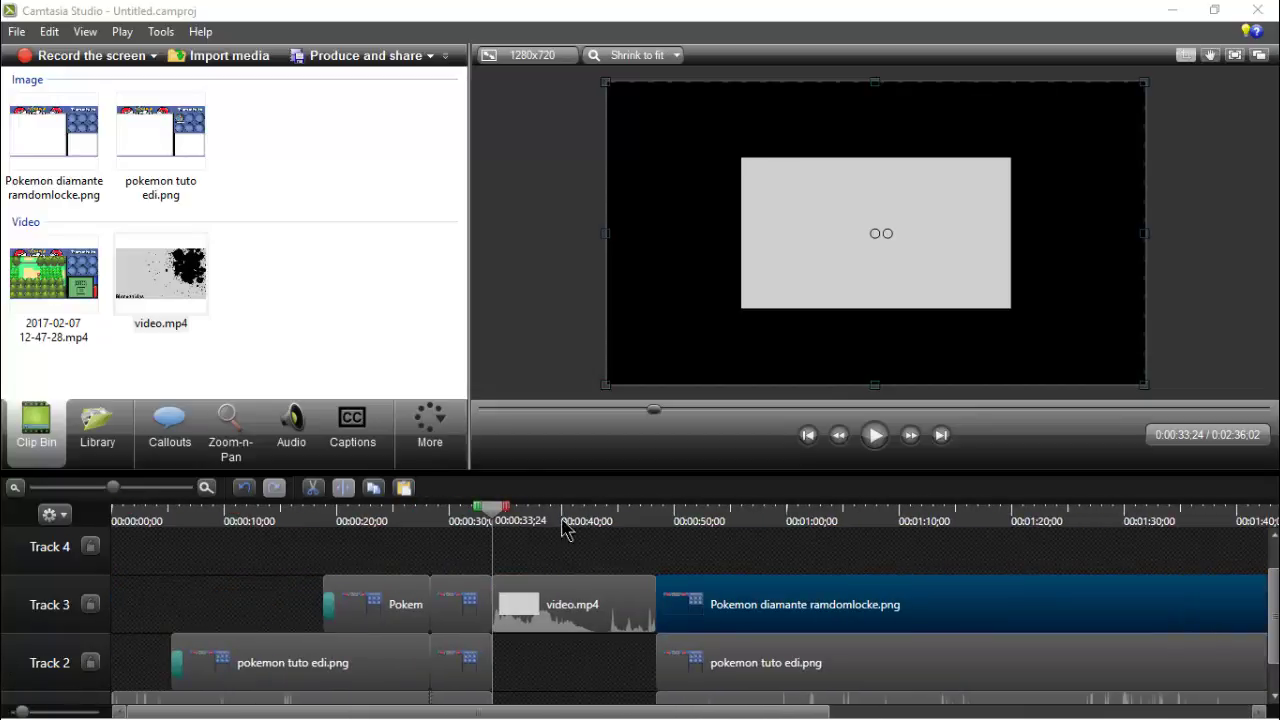
{"action": "left_click", "coordinate": [808, 440]}
{"action": "left_click", "coordinate": [808, 440]}
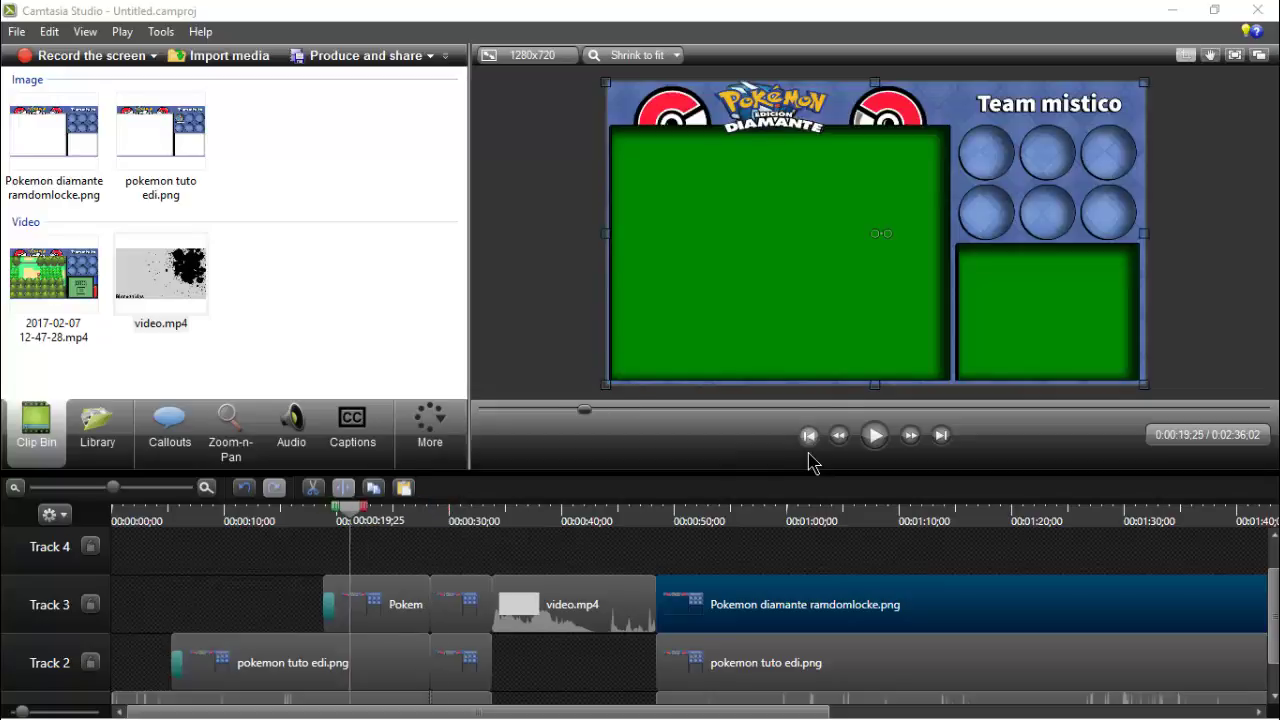
{"action": "left_click", "coordinate": [808, 440]}
{"action": "left_click", "coordinate": [808, 440]}
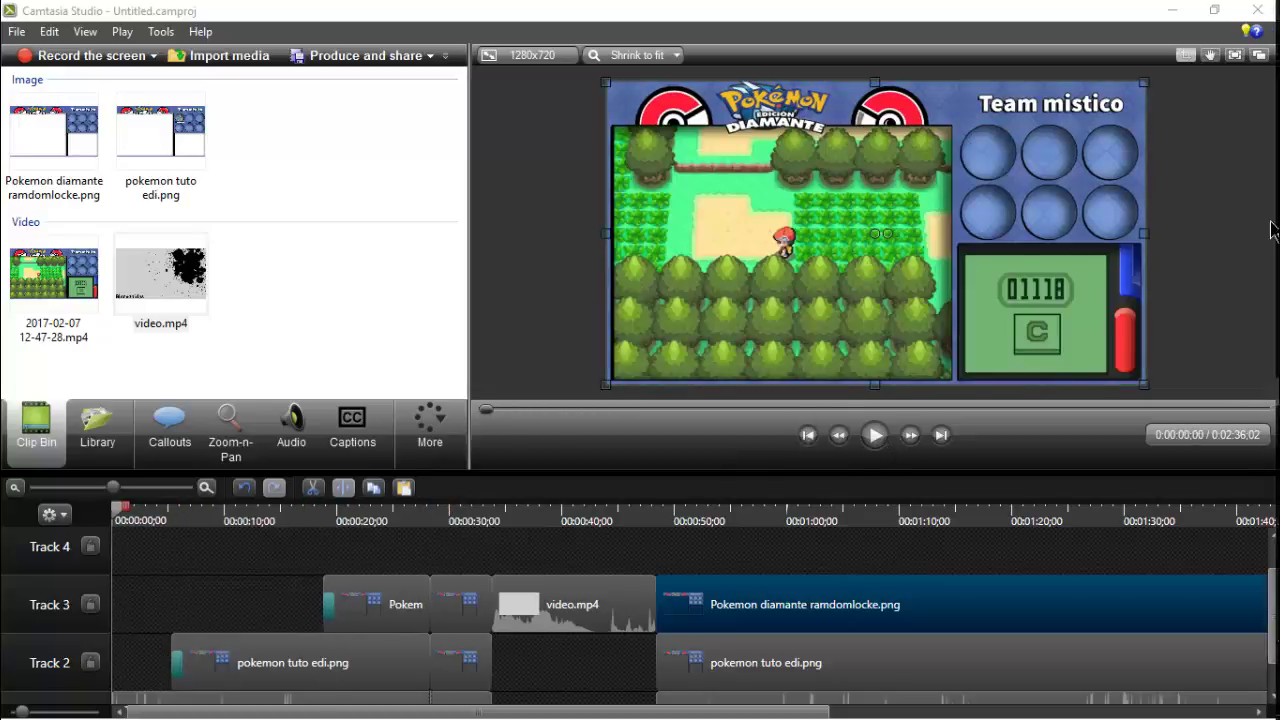
{"action": "left_click", "coordinate": [872, 440]}
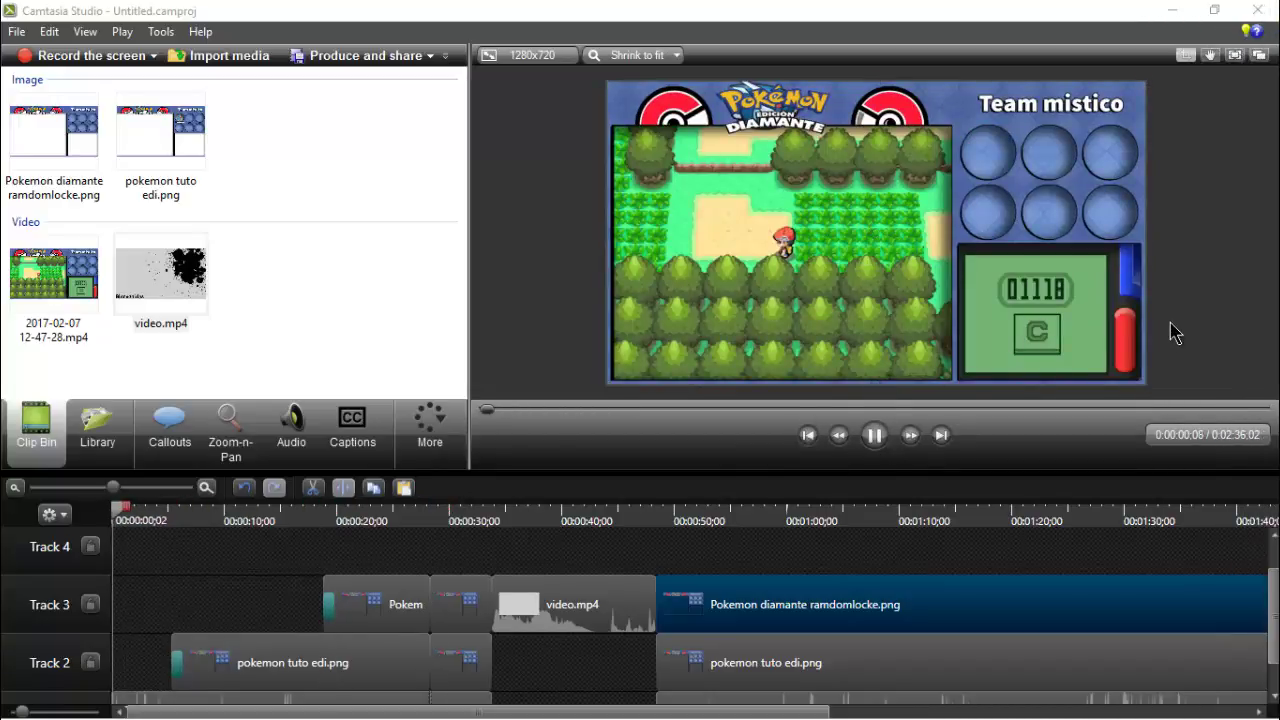
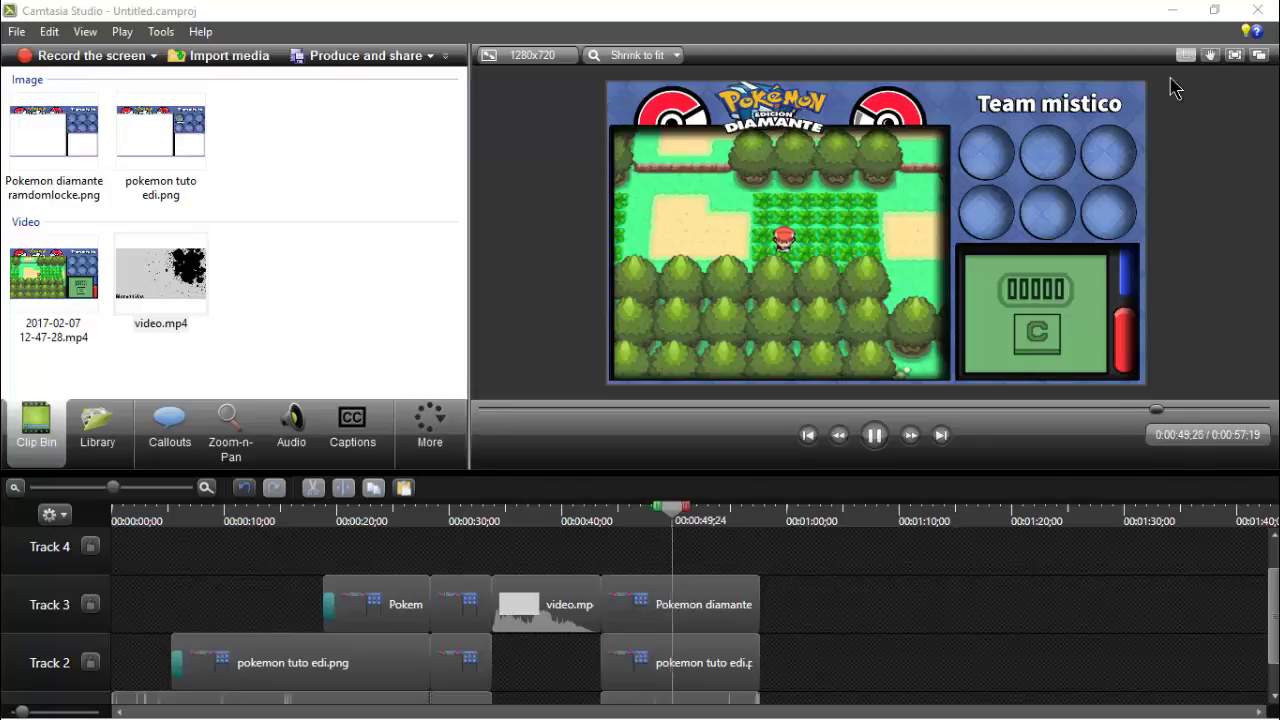
- Select the MP4 with video player (up to 720p) preset for production, and close the wizard without producing
{"action": "left_click", "coordinate": [349, 60]}
{"action": "left_click", "coordinate": [684, 212]}
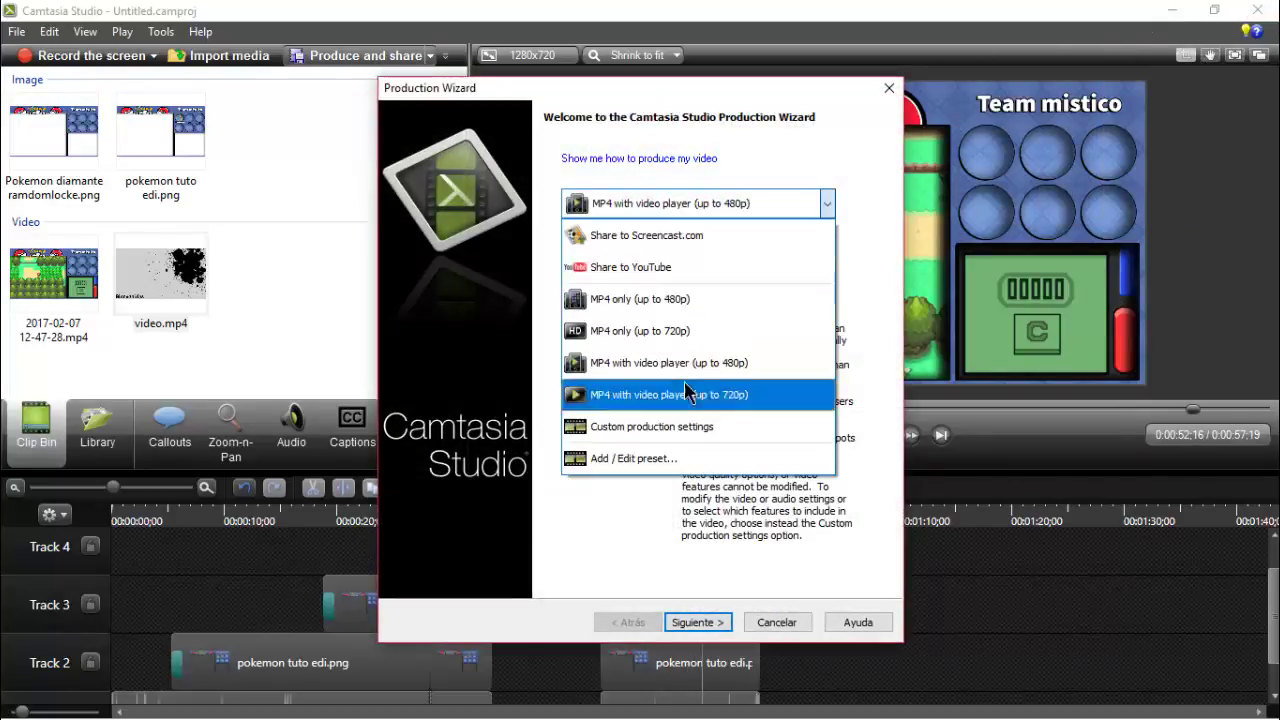
{"action": "left_click", "coordinate": [760, 395]}
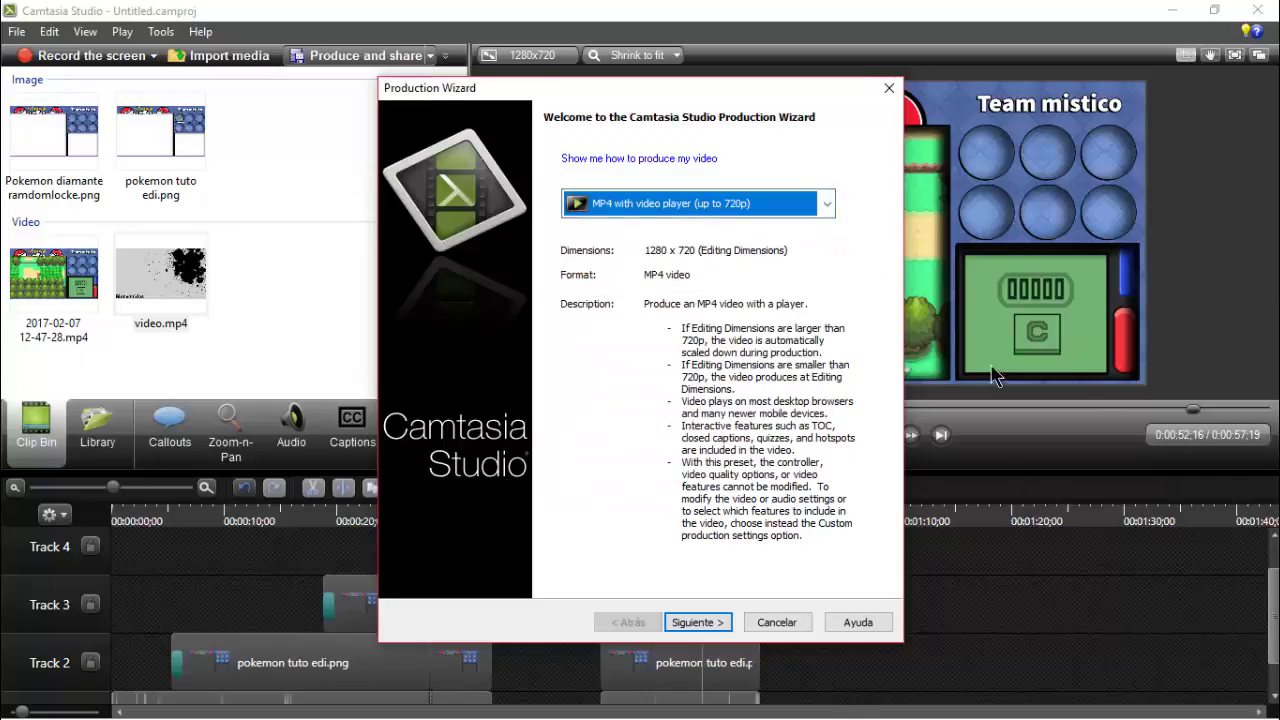
{"action": "left_click", "coordinate": [889, 88]}
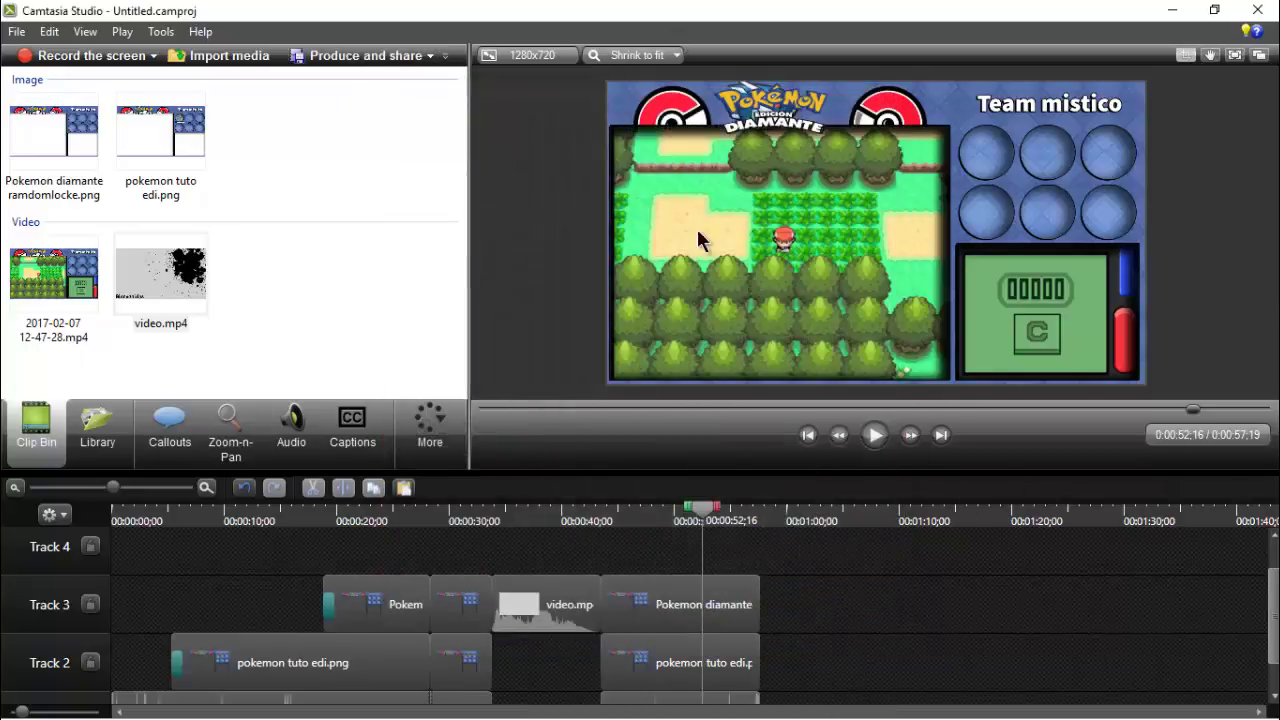
- Close Camtasia Studio without saving the changes to Untitled.camproj
{"action": "left_click", "coordinate": [1258, 12]}
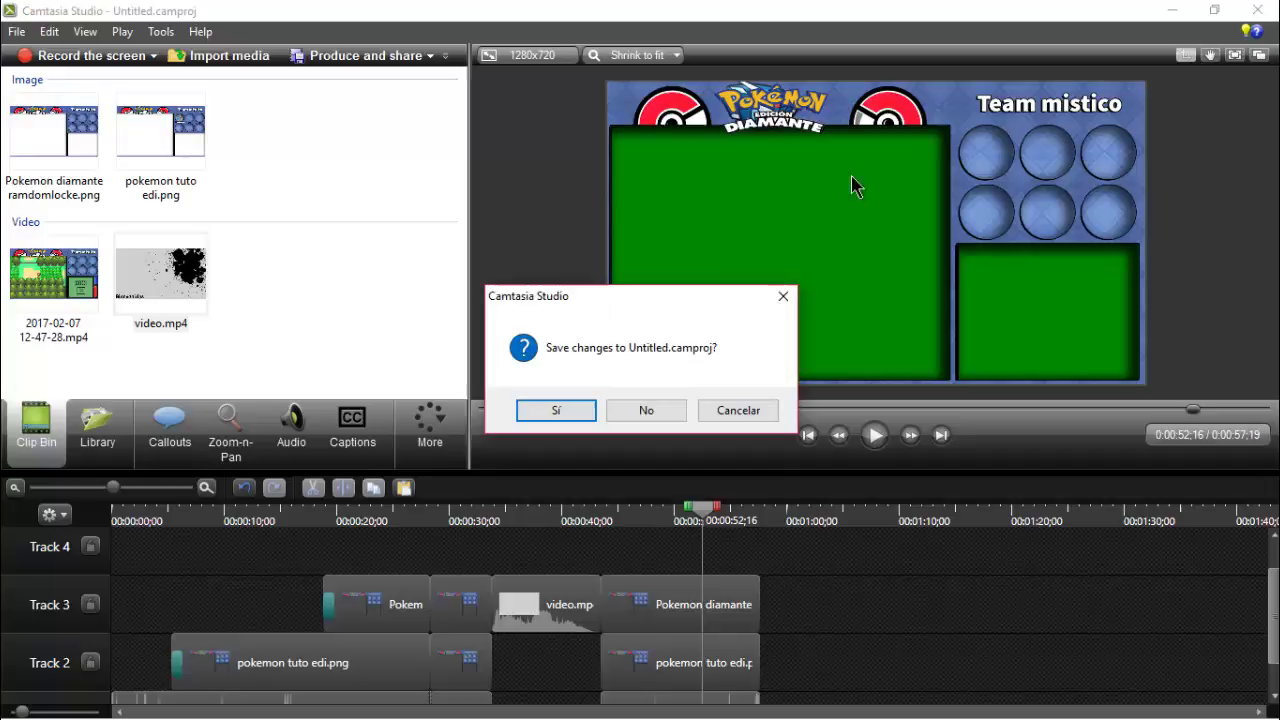
{"action": "left_click", "coordinate": [646, 410]}
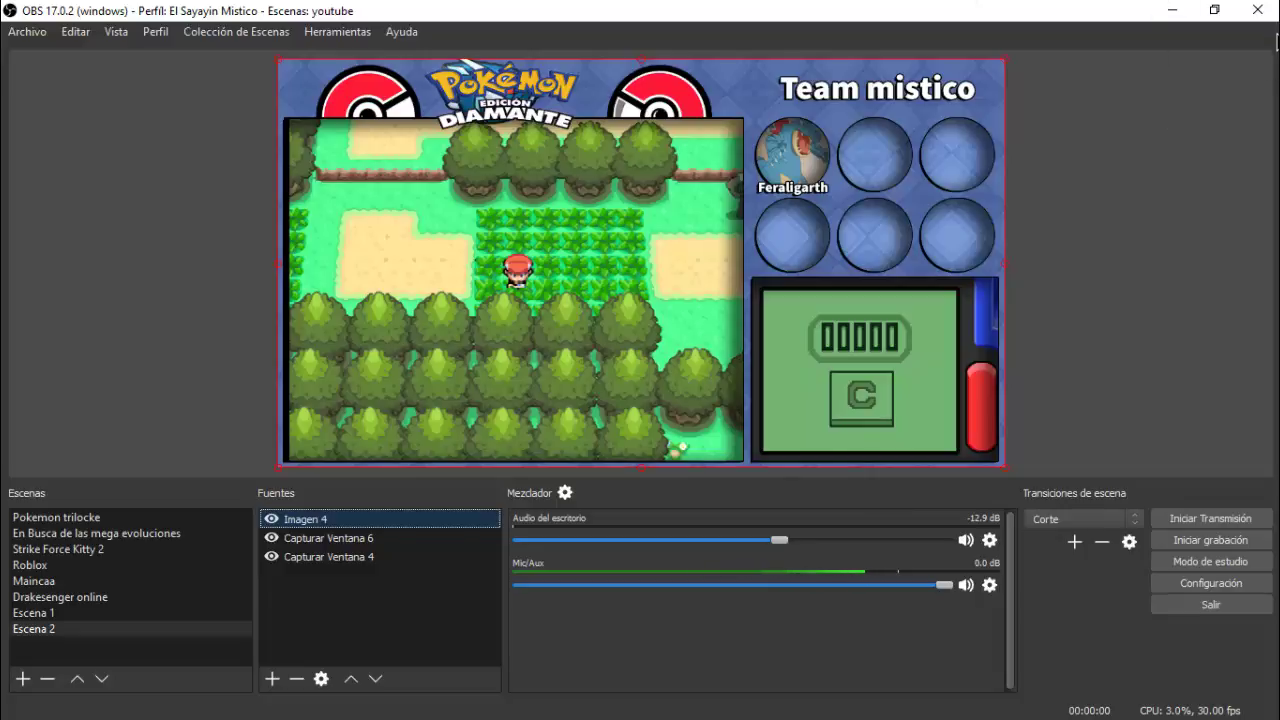
- Close OBS, the tutos folder window and the DeSmuME emulator, and leave Photoshop minimized to clear the desktop
{"action": "left_click", "coordinate": [1257, 10]}
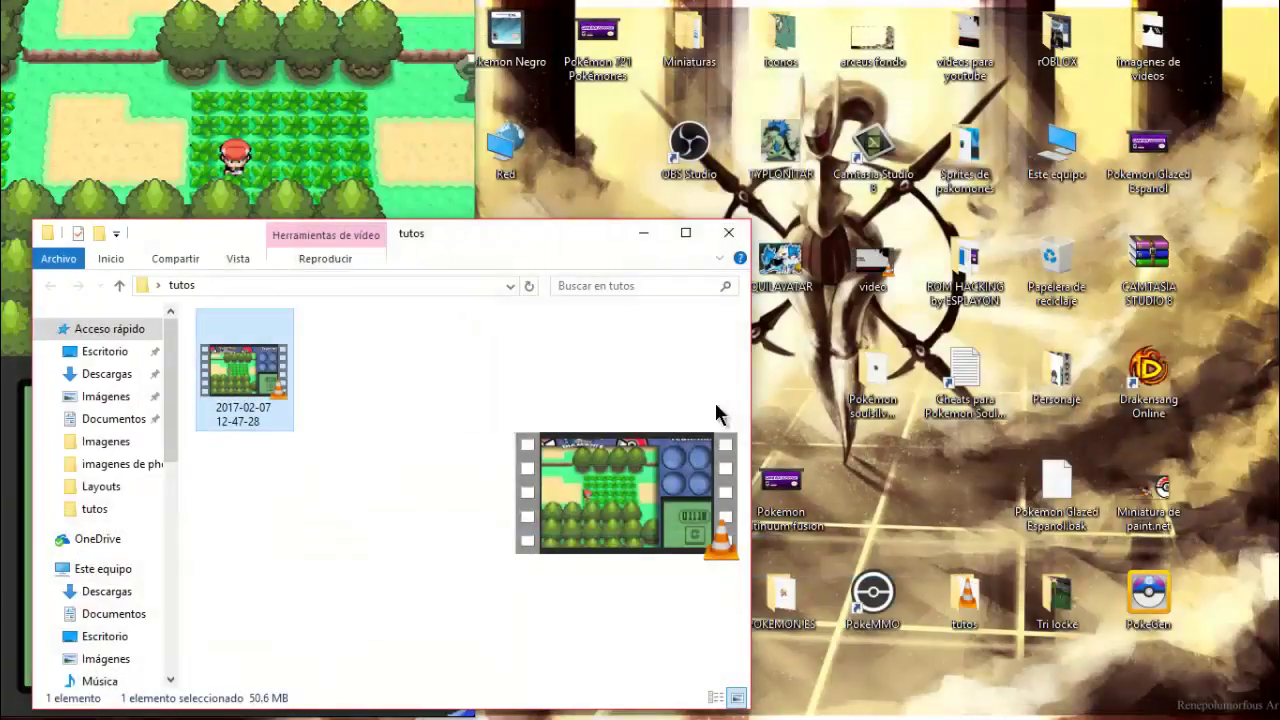
{"action": "left_click", "coordinate": [731, 229]}
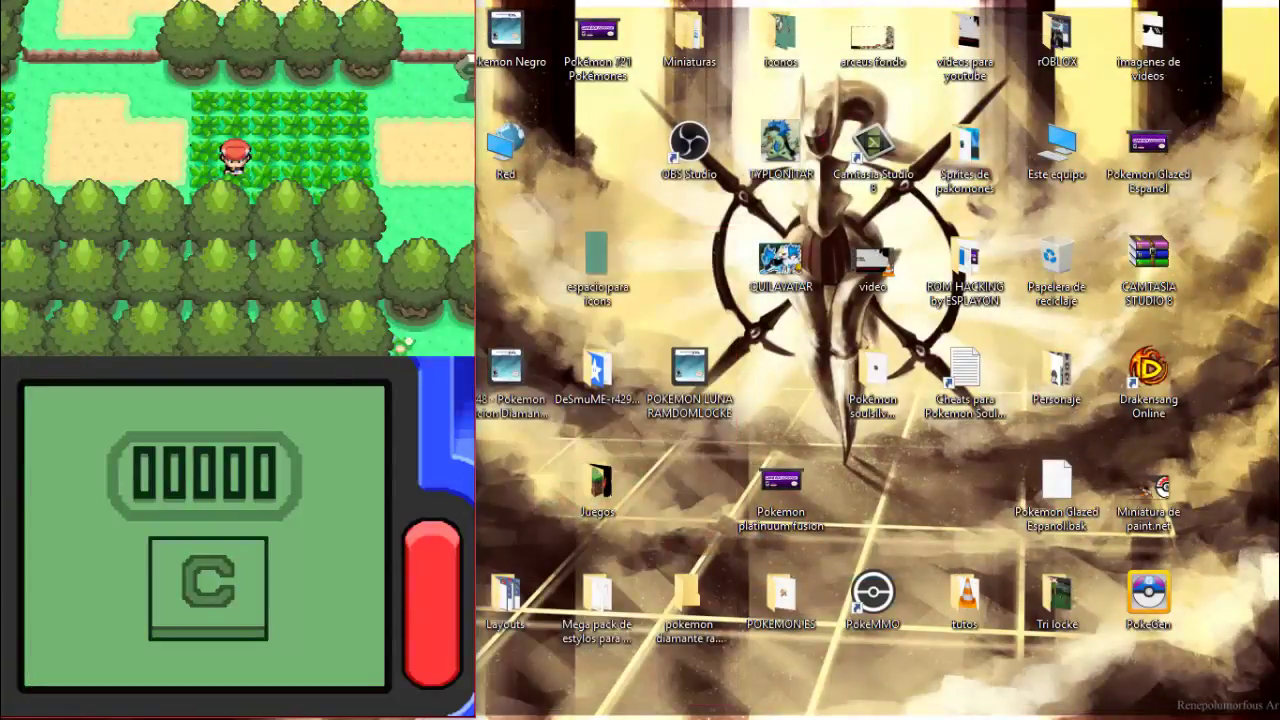
{"action": "left_click_drag", "start_coordinate": [525, 48], "coordinate": [666, 10]}
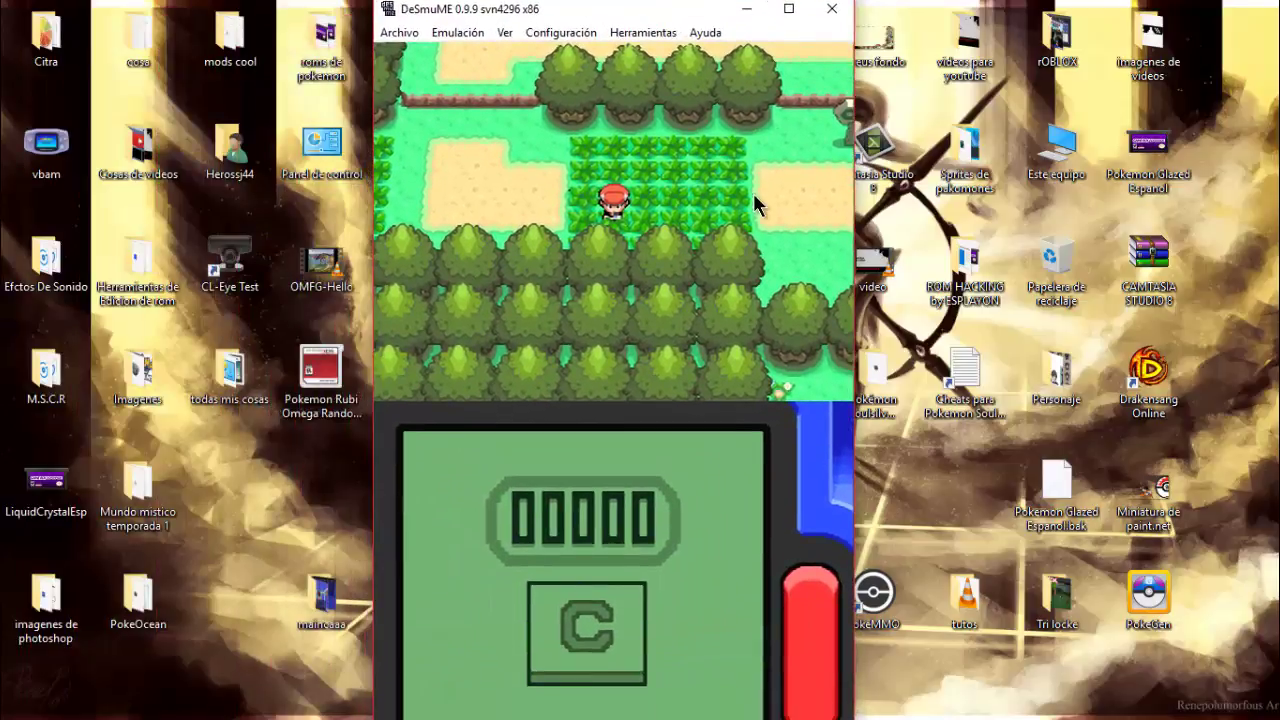
{"action": "left_click", "coordinate": [831, 8]}
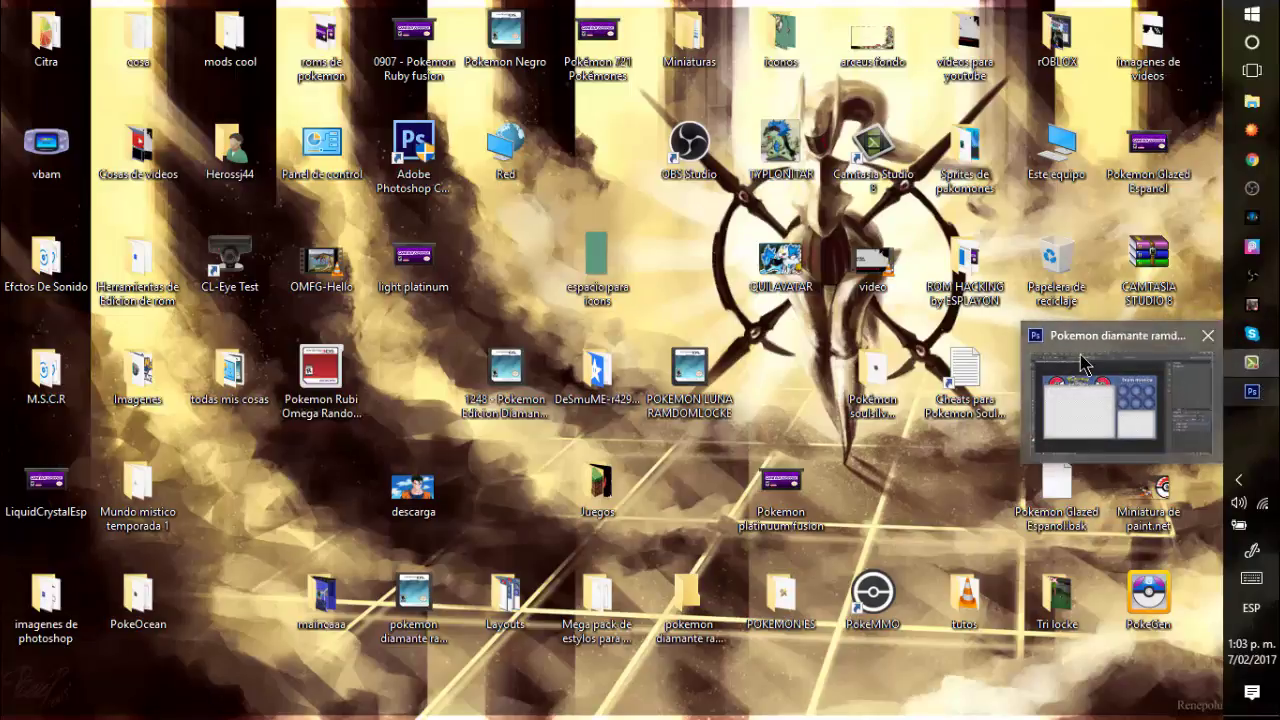
{"action": "left_click", "coordinate": [1252, 391]}
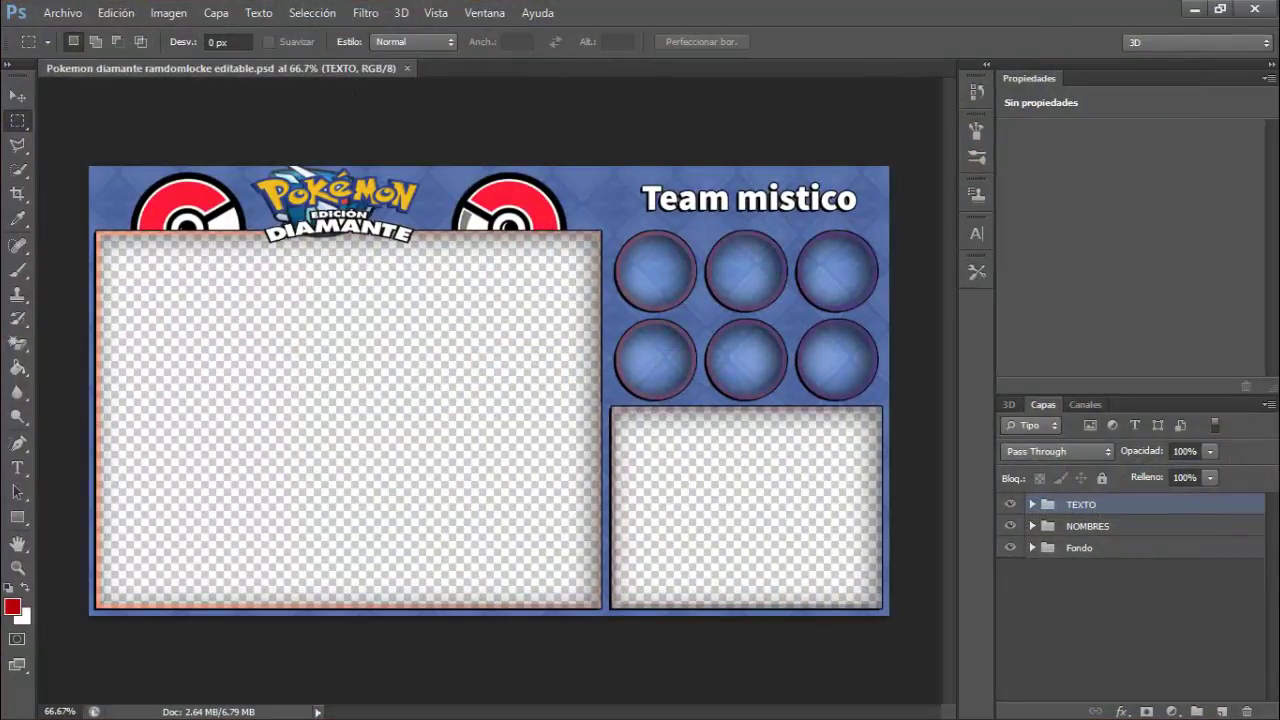
{"action": "left_click", "coordinate": [1192, 12]}
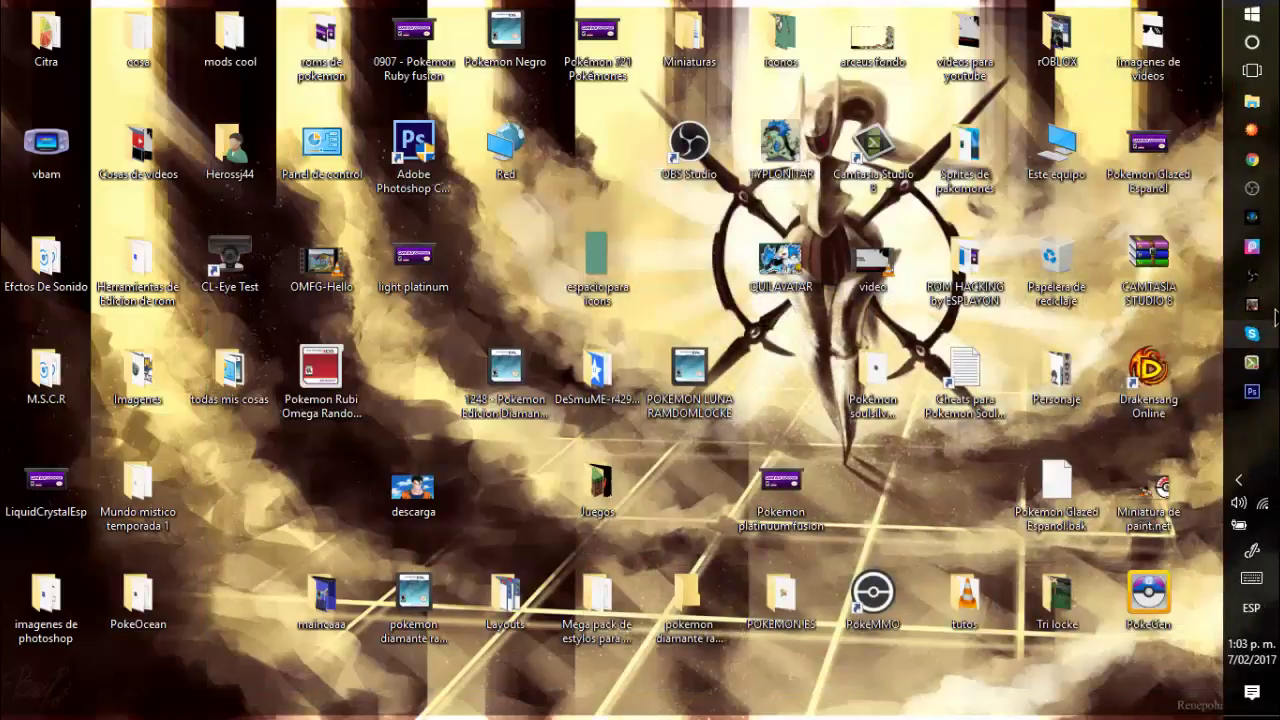